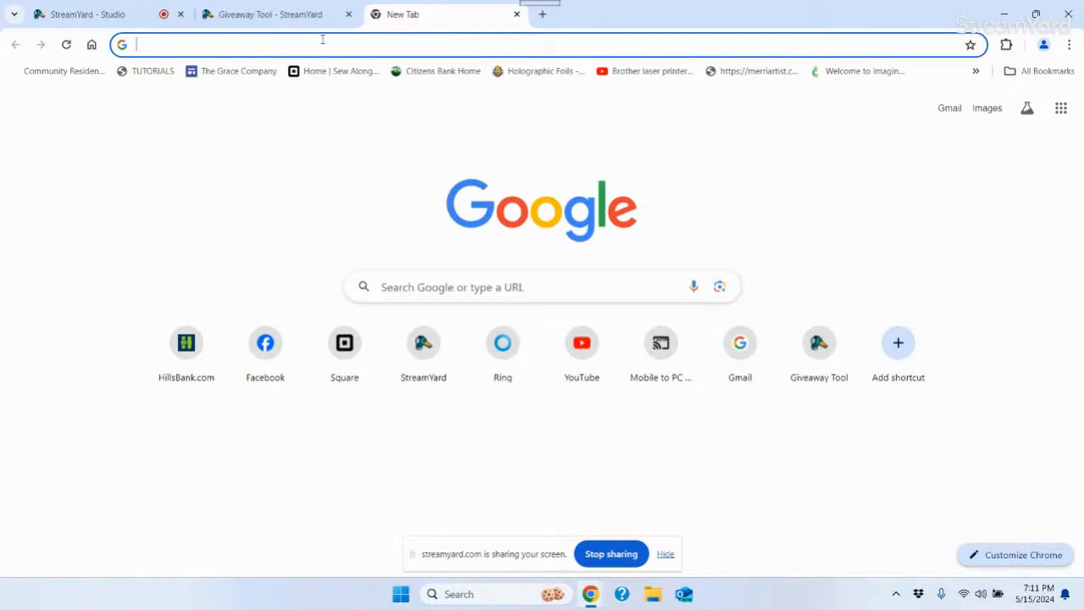
Go to canvasworkspace.brother.com in Chrome, correcting the mistyped address
type("ca")
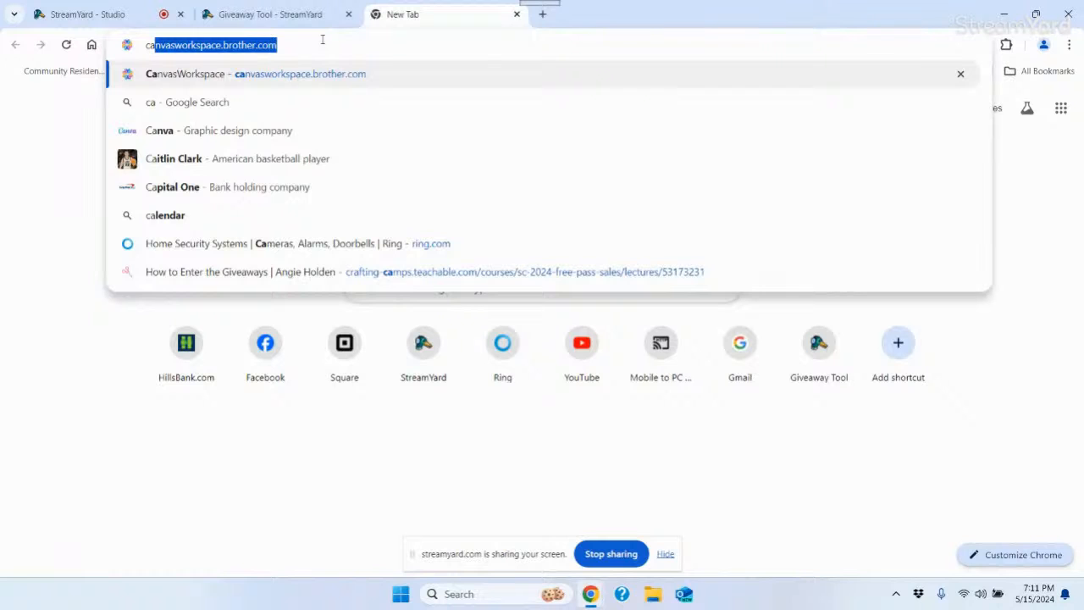
type("nvas")
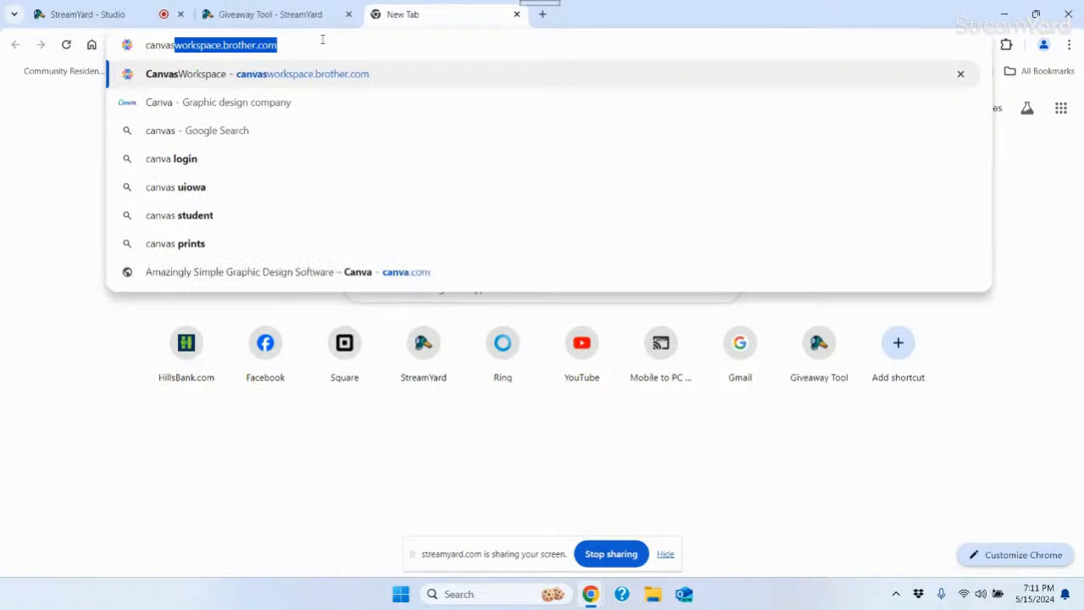
type("workspace.r")
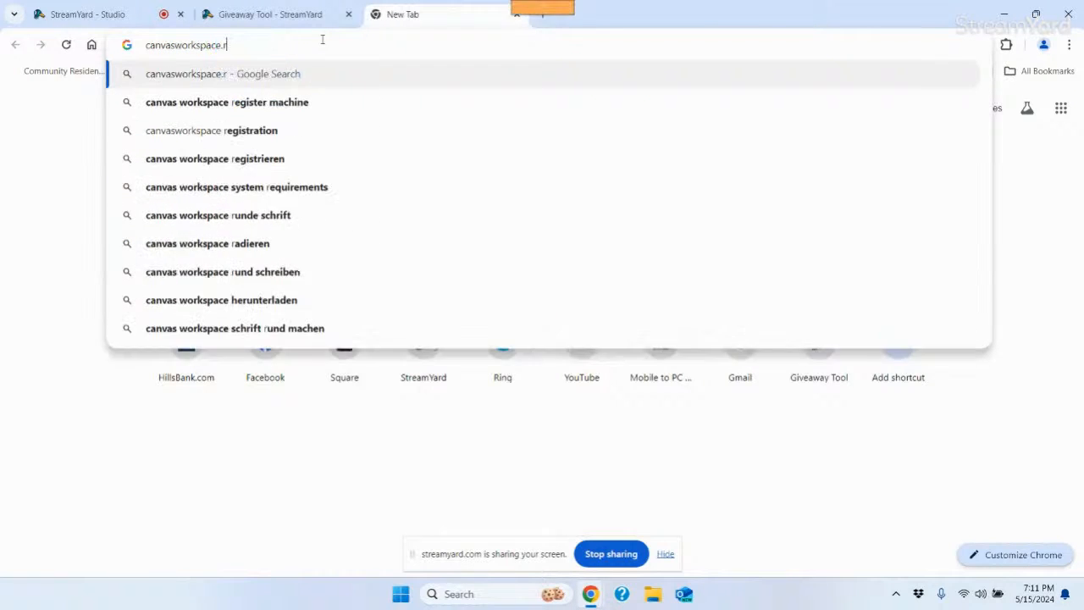
key("BackSpace")
type("b")
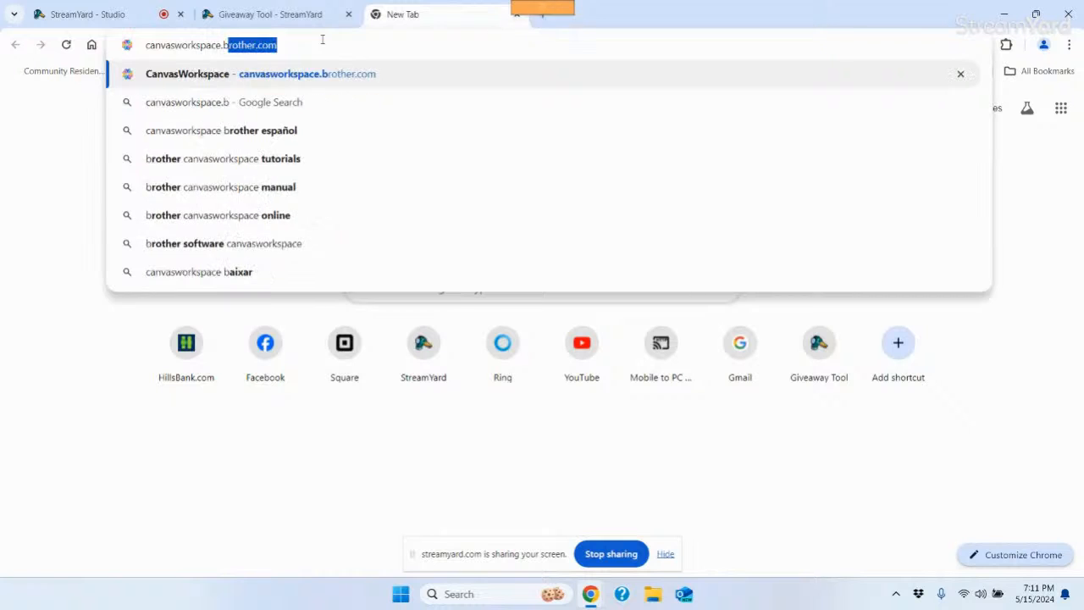
type("rother.com")
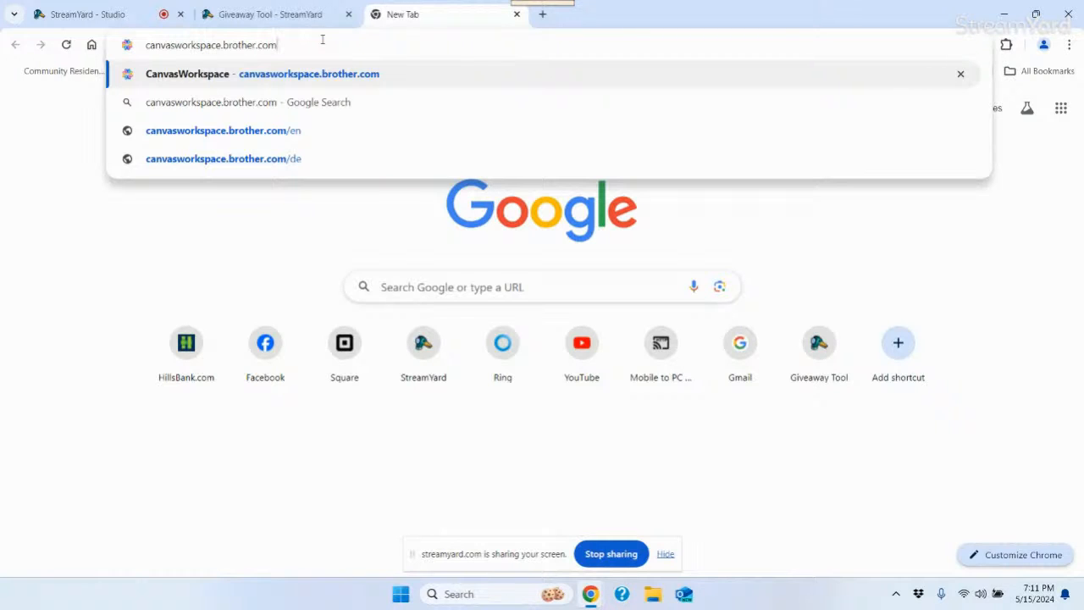
key("Return")
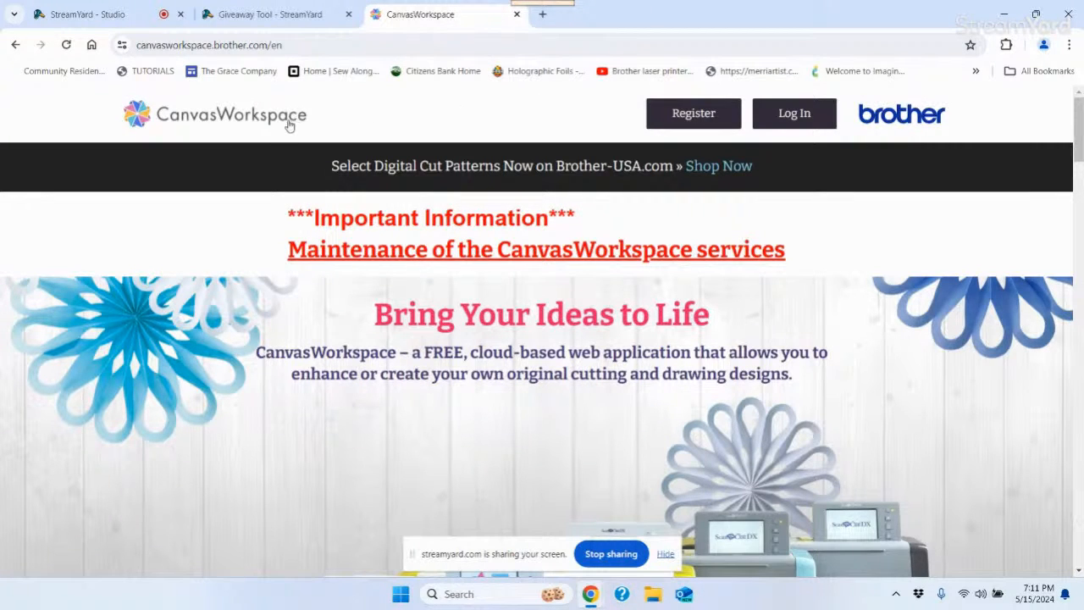
left_click(695, 119)
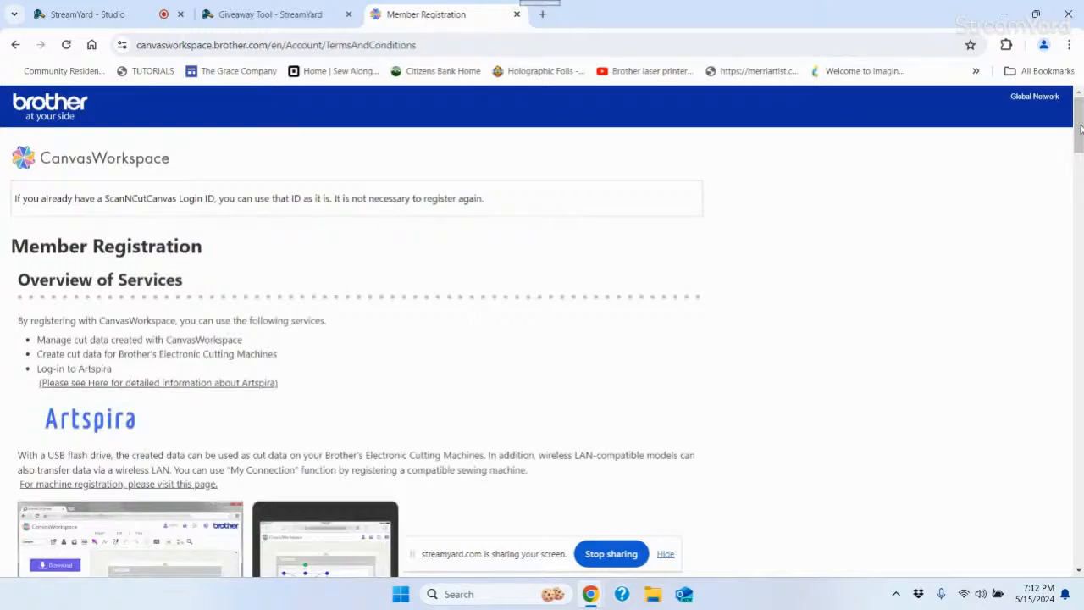
scroll(1067, 144, "down", 6)
scroll(356, 330, "down", 15)
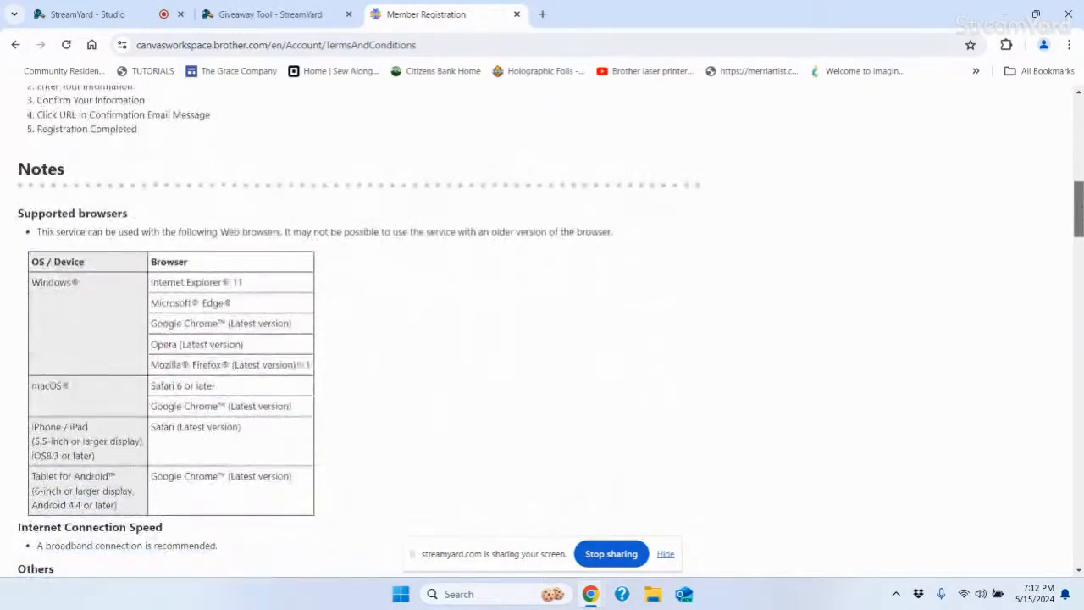
scroll(356, 330, "down", 20)
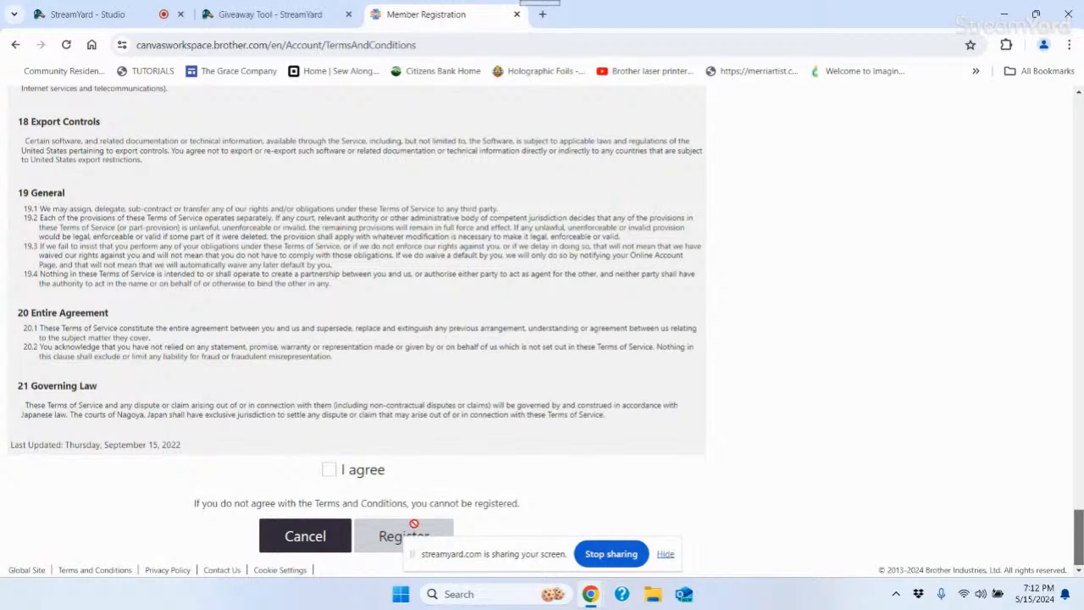
left_click(15, 44)
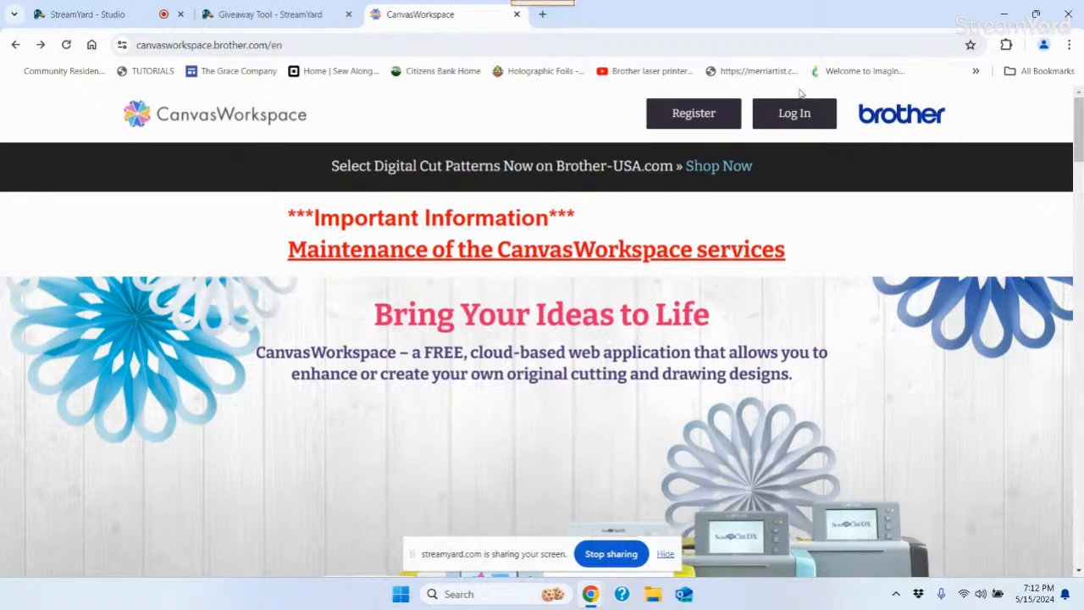
Log in to CanvasWorkspace with the saved username from autofill and the account password
left_click(796, 115)
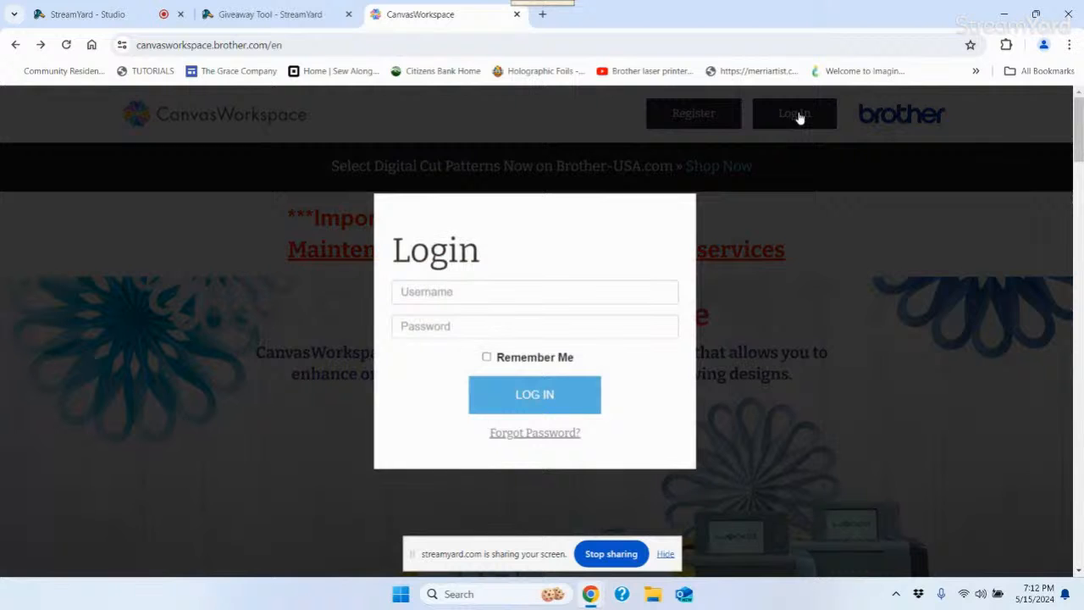
left_click(414, 293)
type("jsdo")
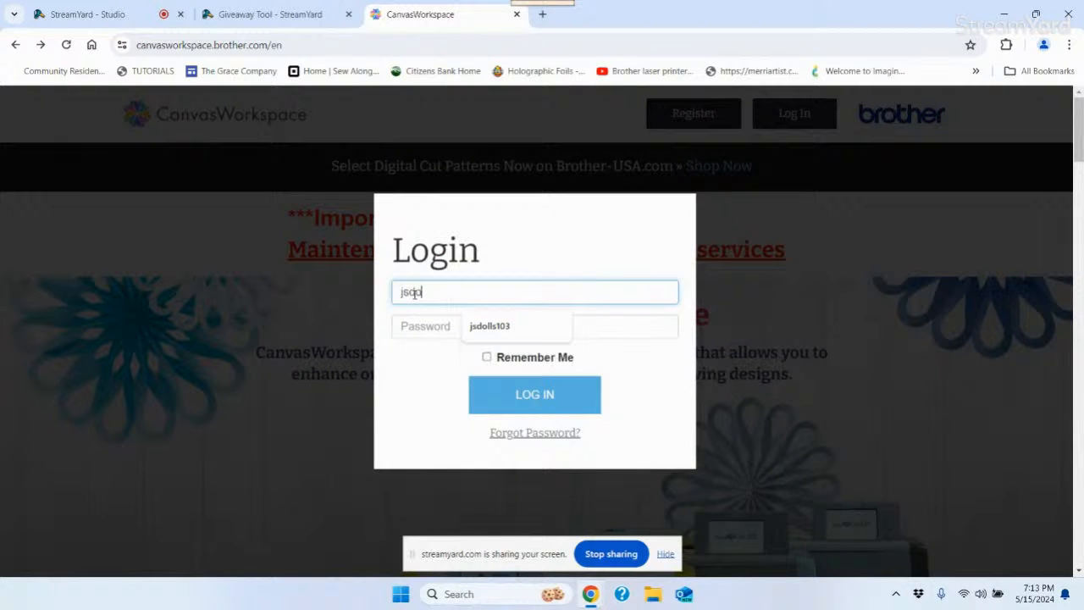
left_click(498, 330)
left_click(427, 328)
type("**********")
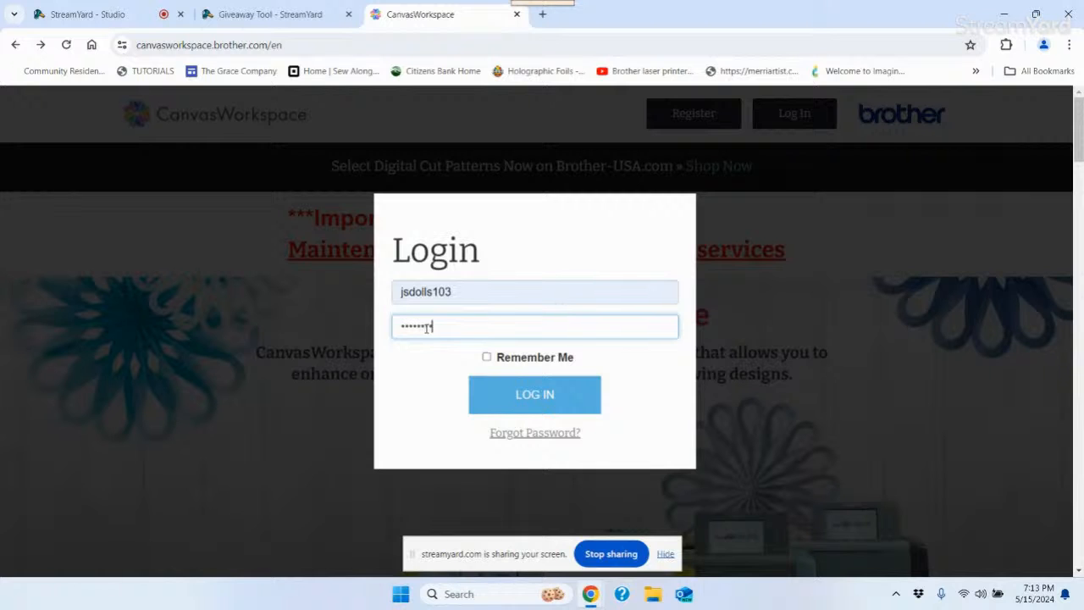
left_click(545, 401)
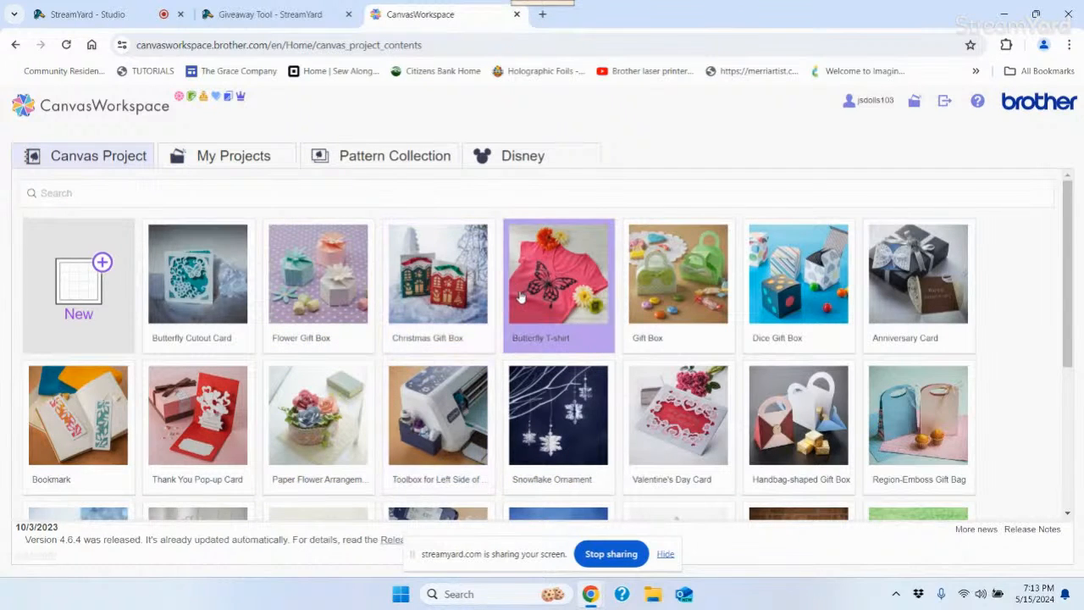
Create a new blank project from the New tile on the Canvas Project tab
left_click(91, 291)
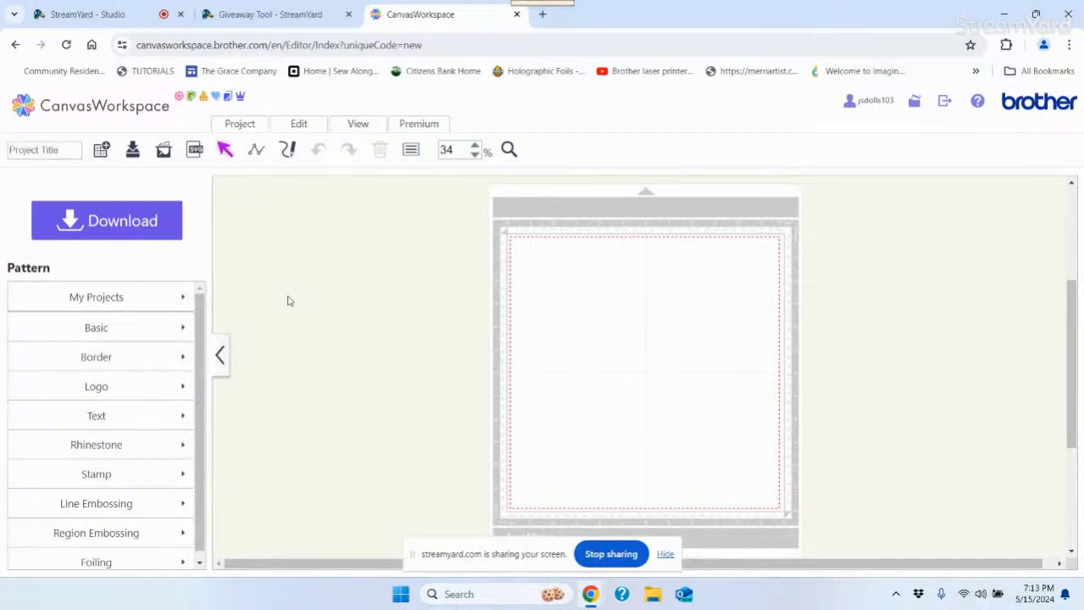
left_click(117, 303)
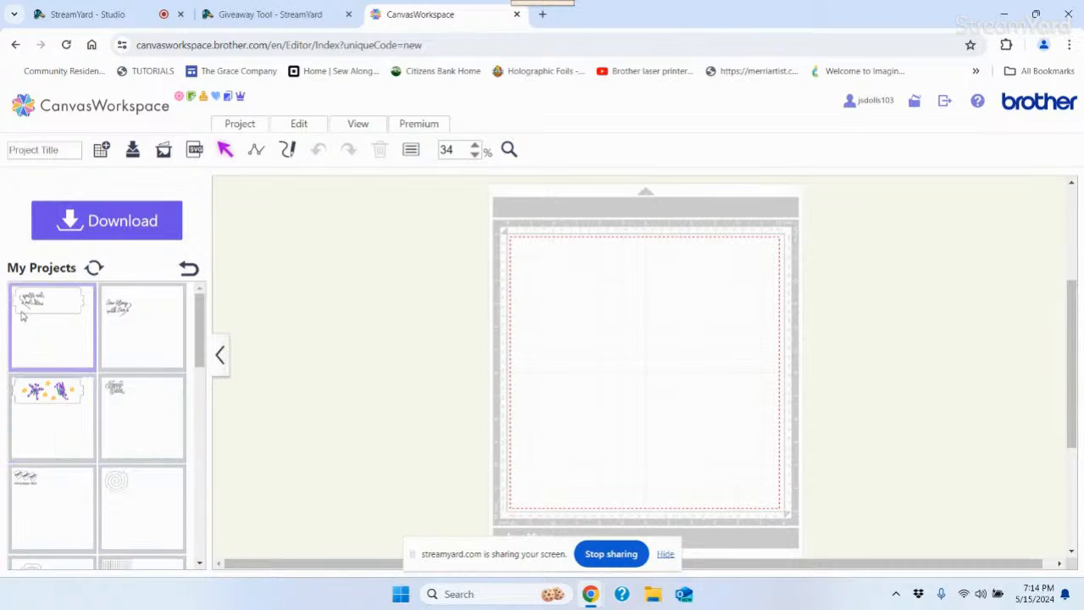
left_click_drag(202, 338, 195, 566)
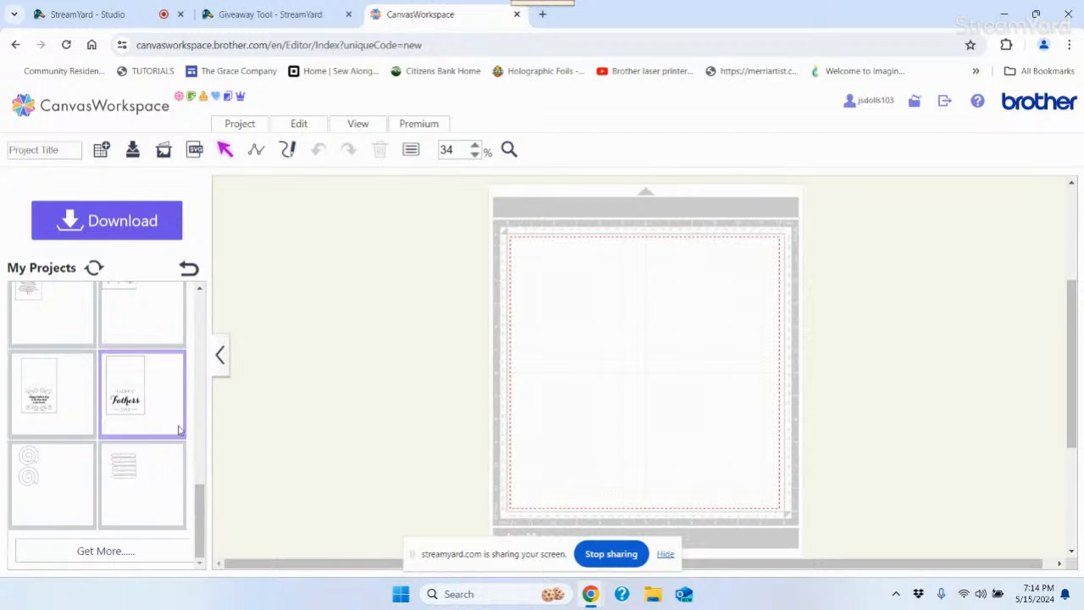
left_click_drag(199, 519, 211, 301)
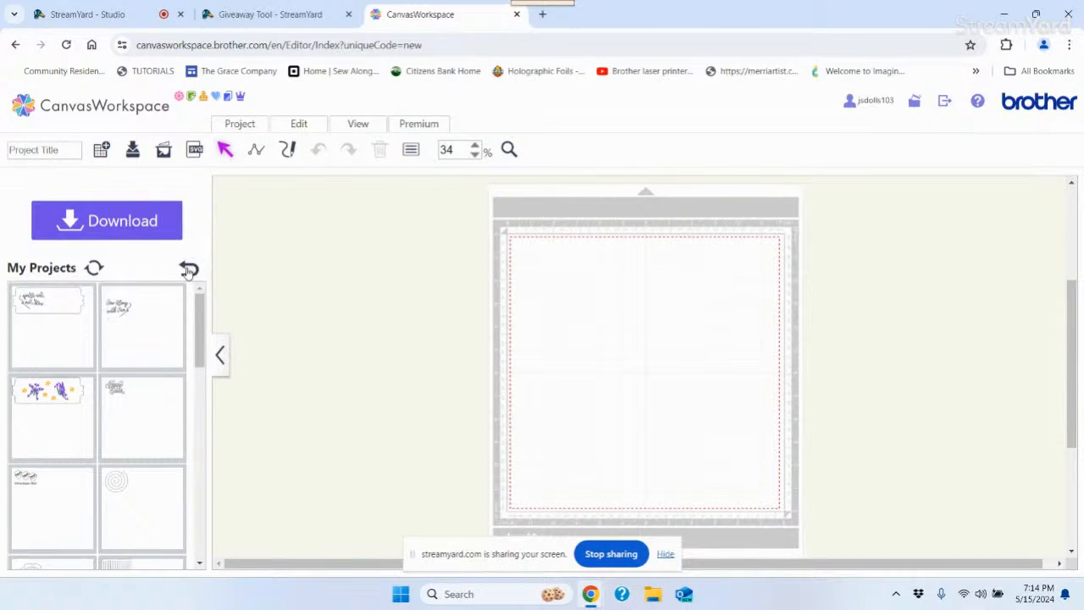
left_click(189, 269)
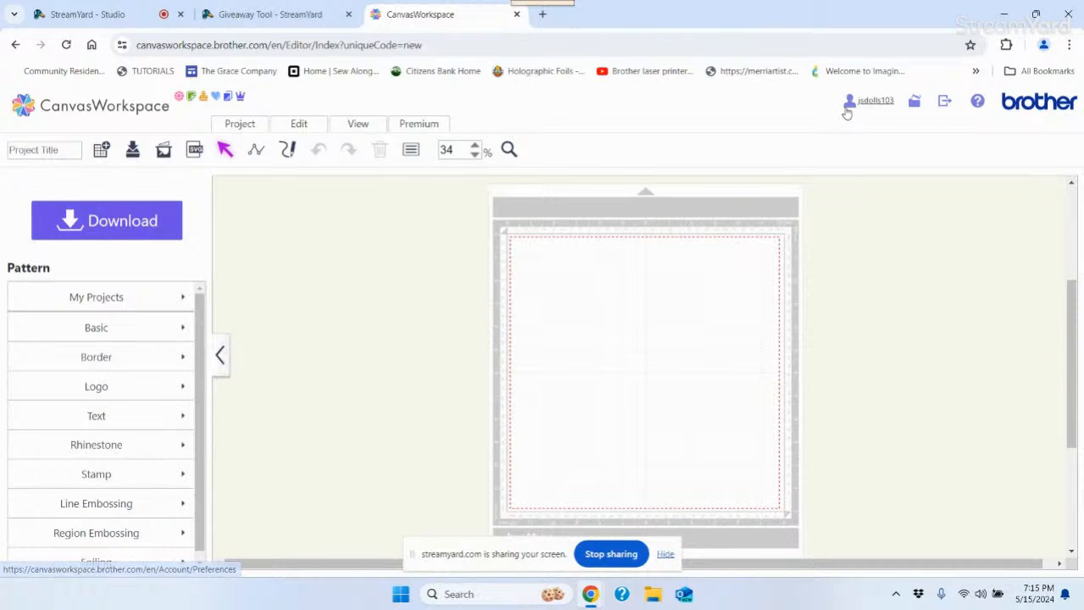
left_click(881, 107)
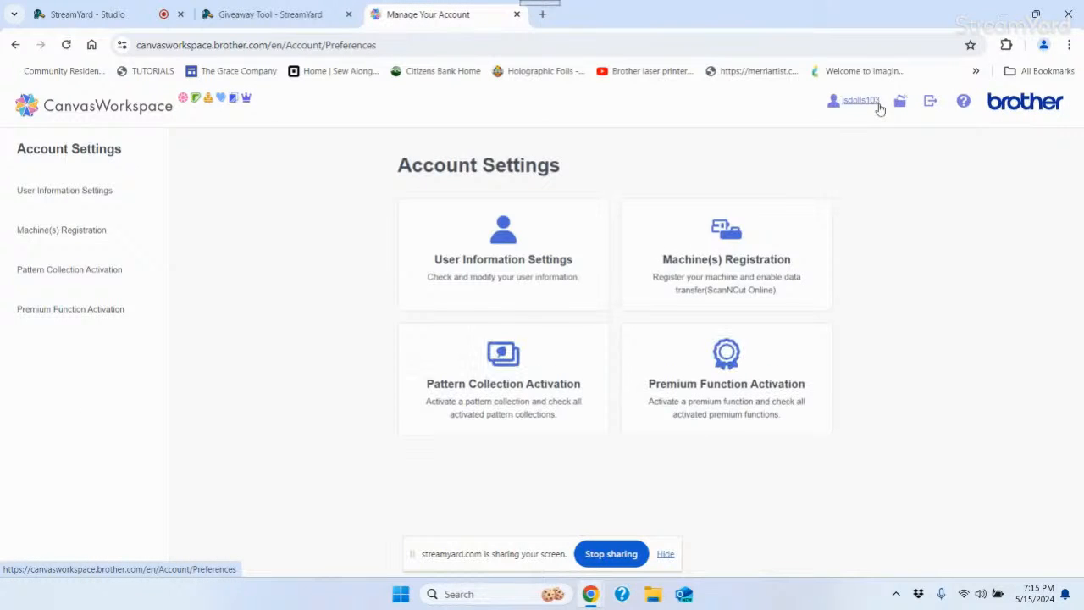
left_click(703, 275)
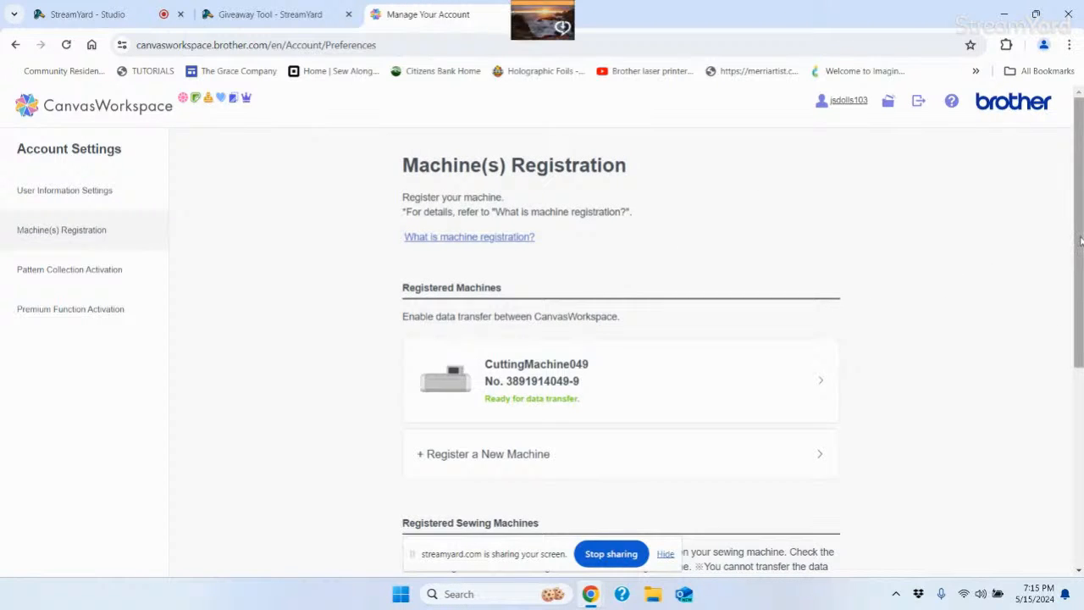
scroll(542, 368, "down", 1)
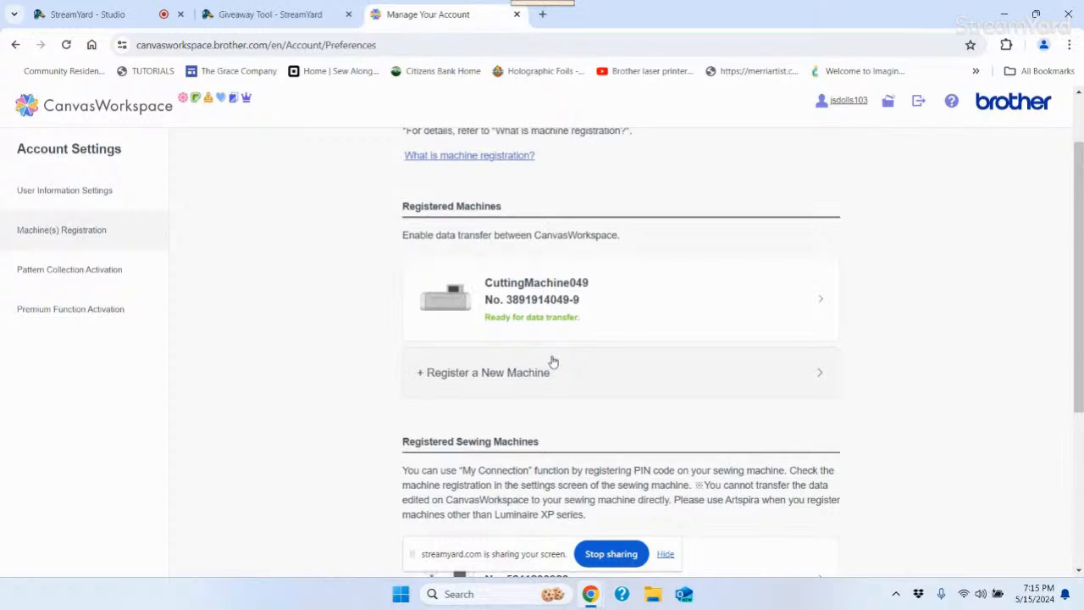
left_click(504, 376)
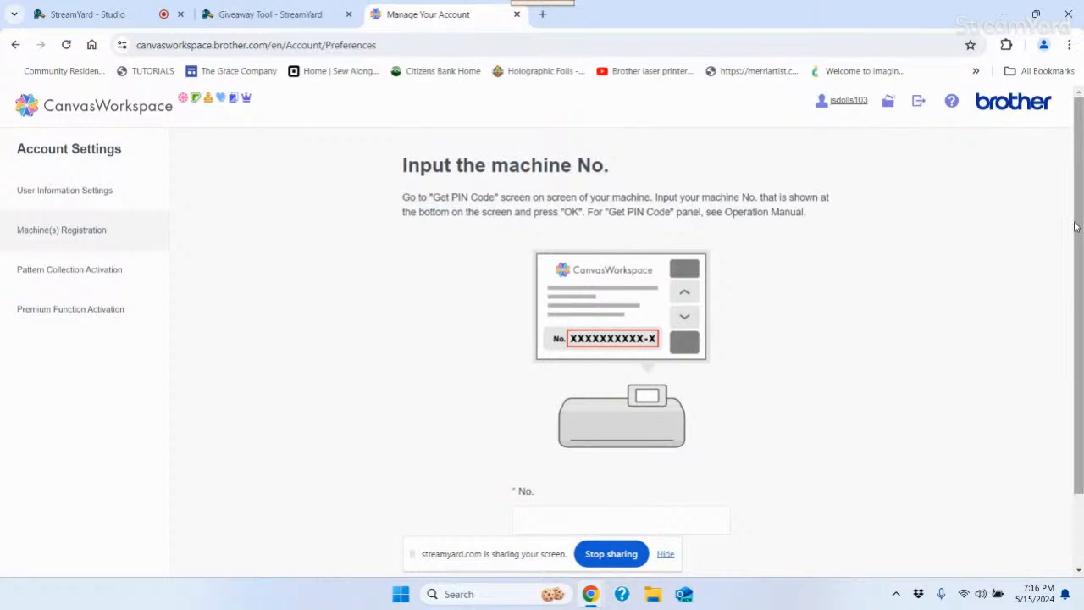
scroll(1078, 227, "down", 1)
scroll(1078, 227, "up", 1)
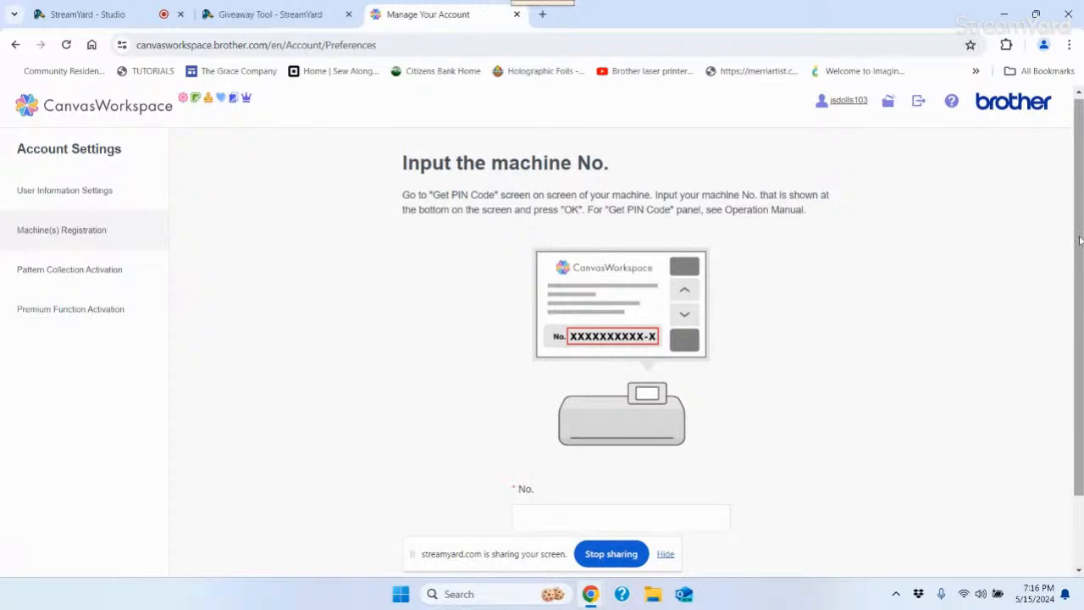
left_click_drag(1080, 269, 1082, 343)
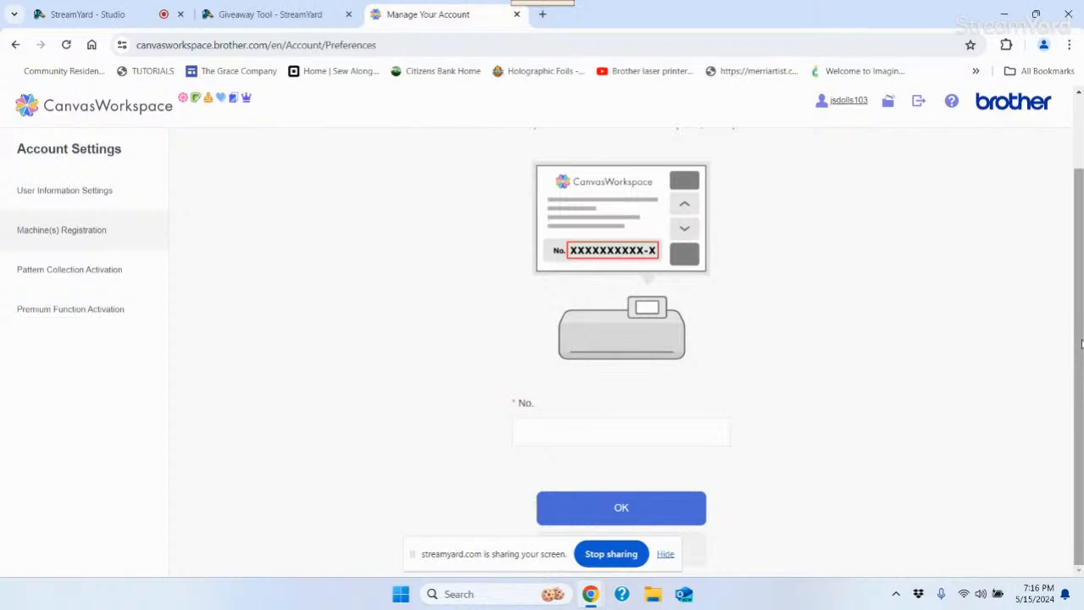
left_click_drag(1082, 343, 1081, 226)
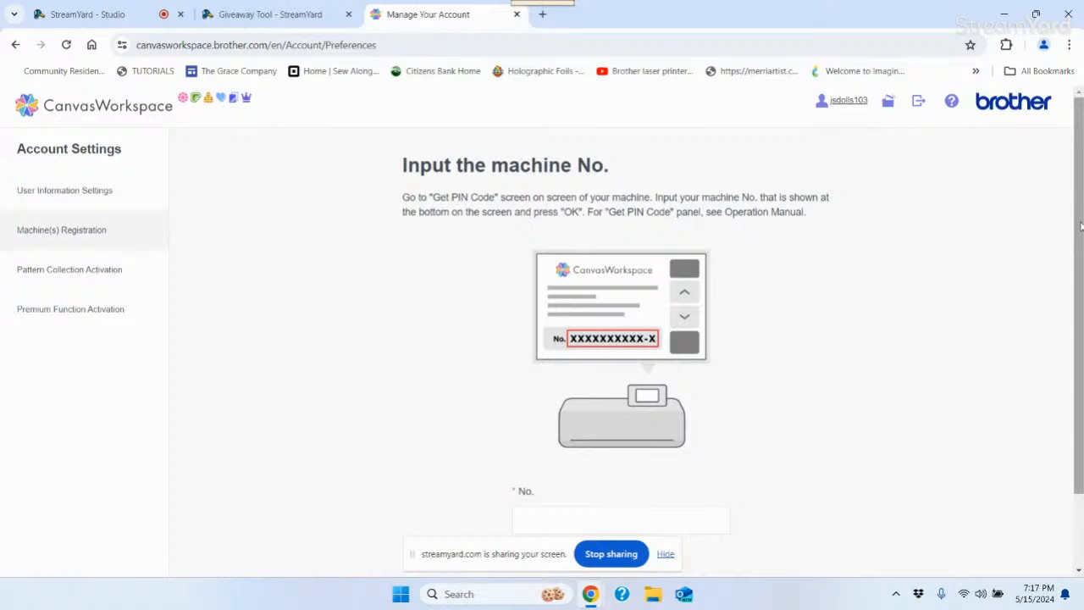
Return to the design editor, then log out of the CanvasWorkspace account
left_click(17, 44)
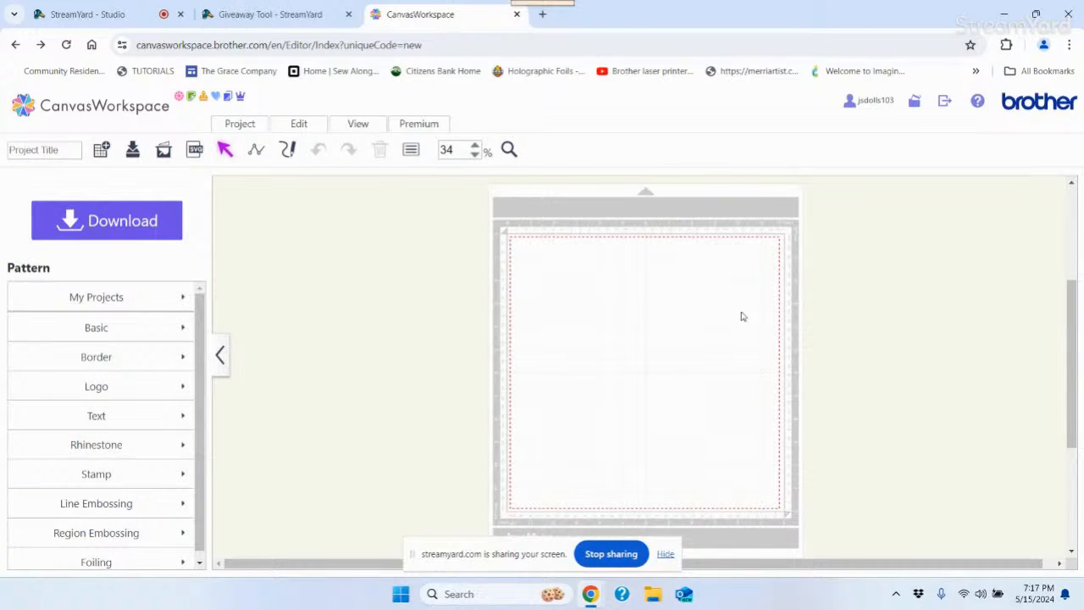
left_click(944, 107)
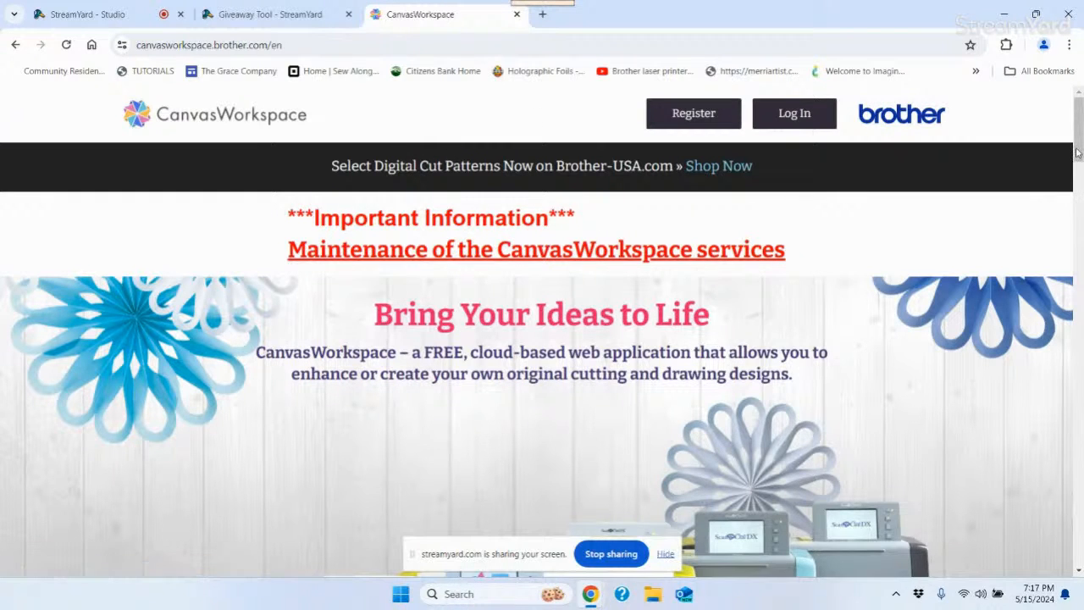
Scroll the home page down to the DOWNLOAD SOFTWARE section for Windows and Mac
left_click_drag(1078, 150, 1082, 331)
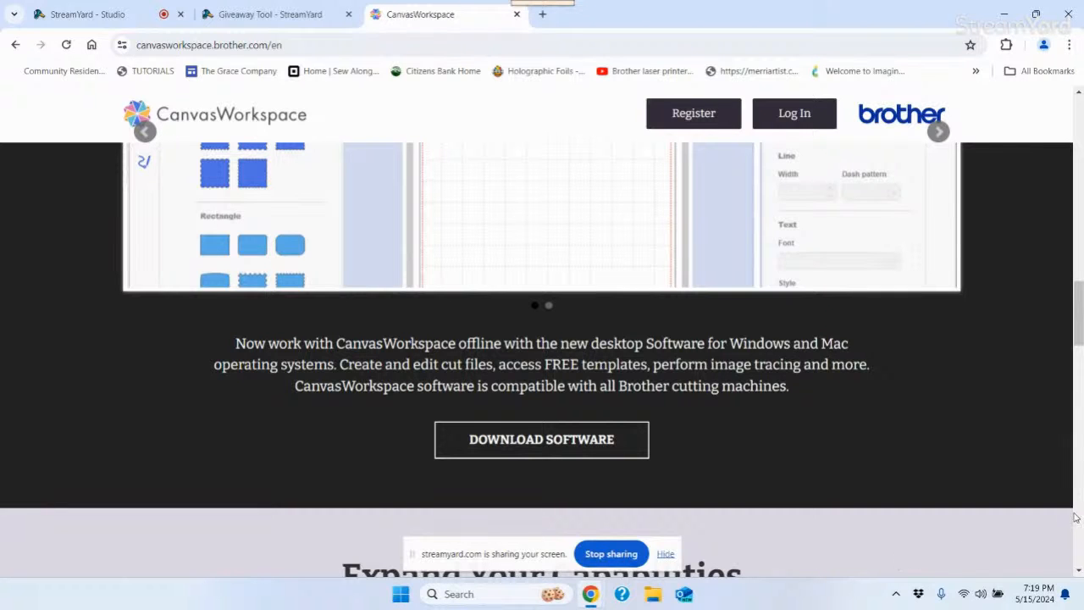
Scroll the home page up and back down, then close the CanvasWorkspace browser tab
left_click_drag(1078, 329, 1014, 341)
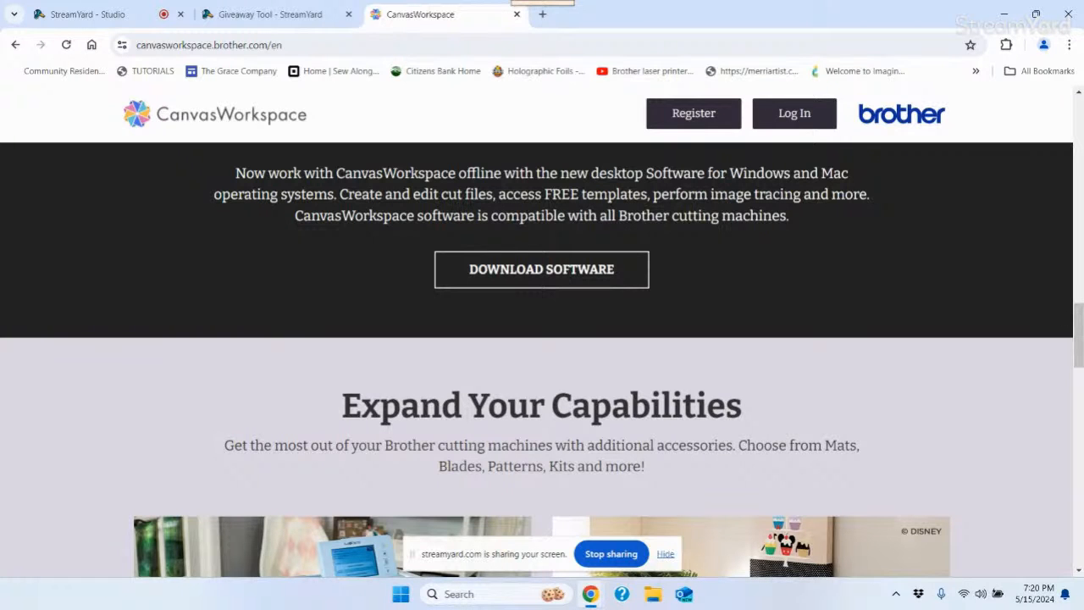
left_click_drag(1079, 341, 1080, 135)
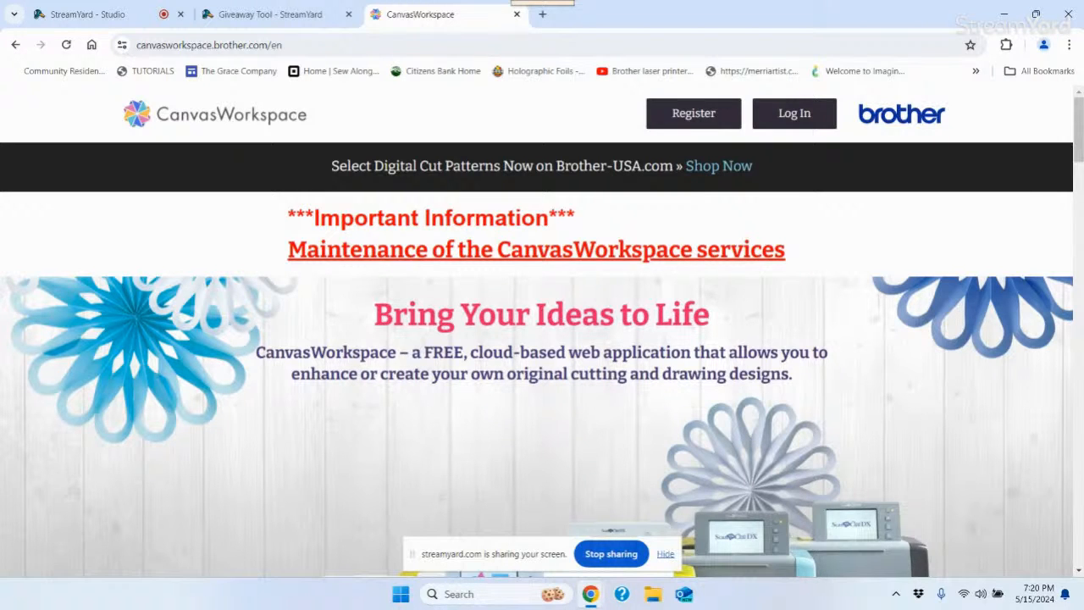
scroll(1080, 144, "down", 5)
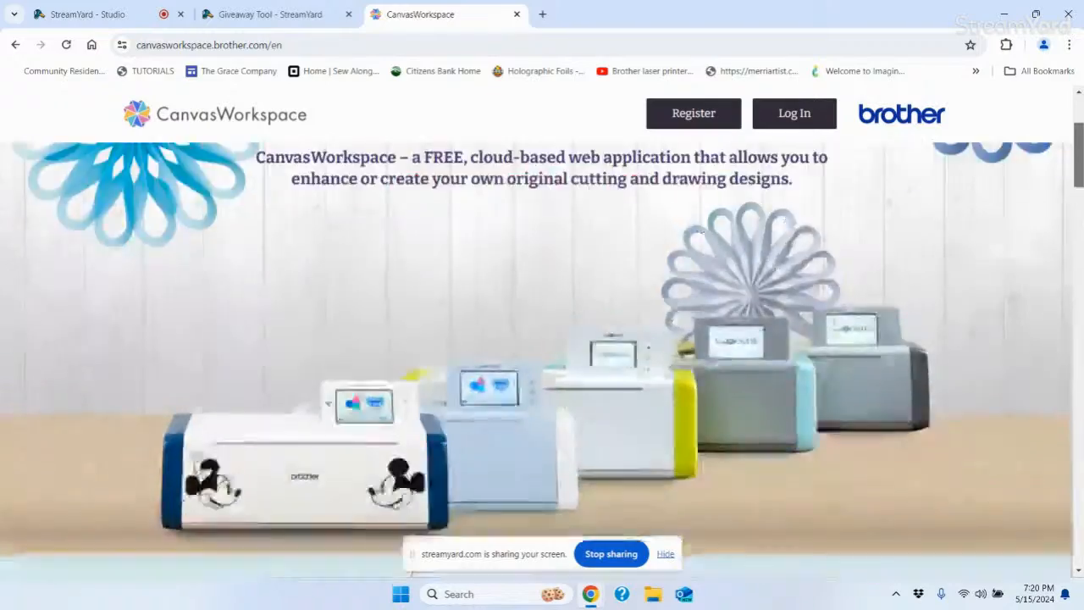
left_click_drag(1079, 203, 1080, 337)
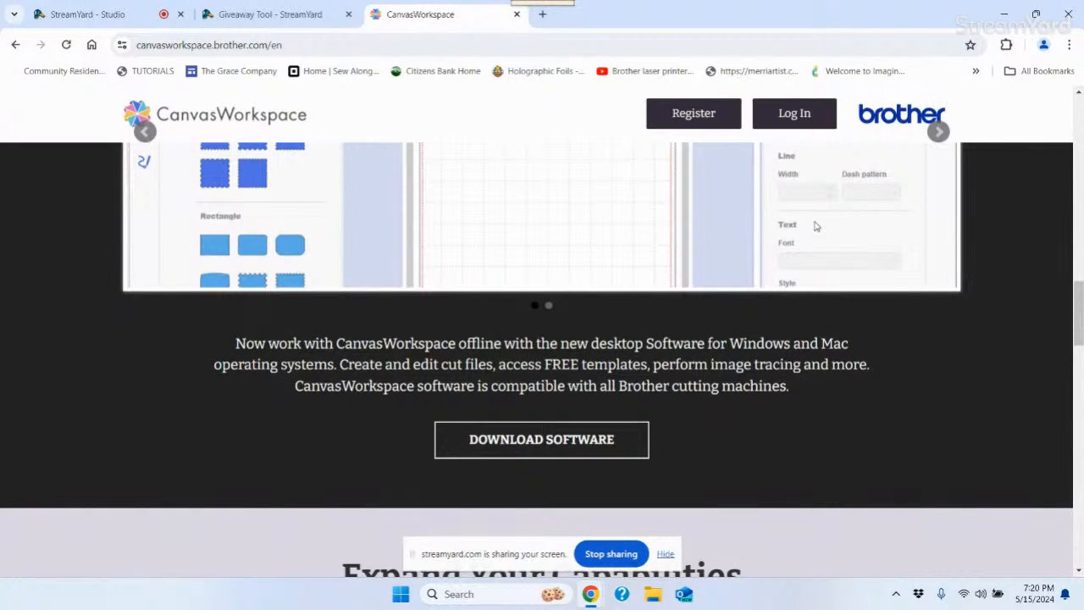
left_click(517, 16)
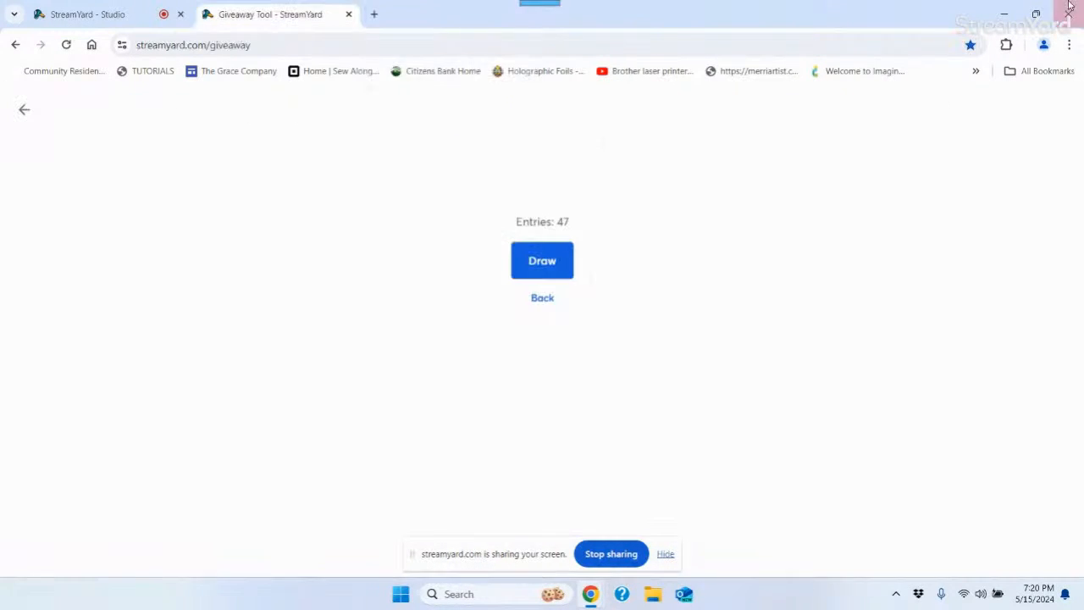
Minimize Chrome and launch Brother CanvasWorkspace from its desktop shortcut
left_click(1005, 17)
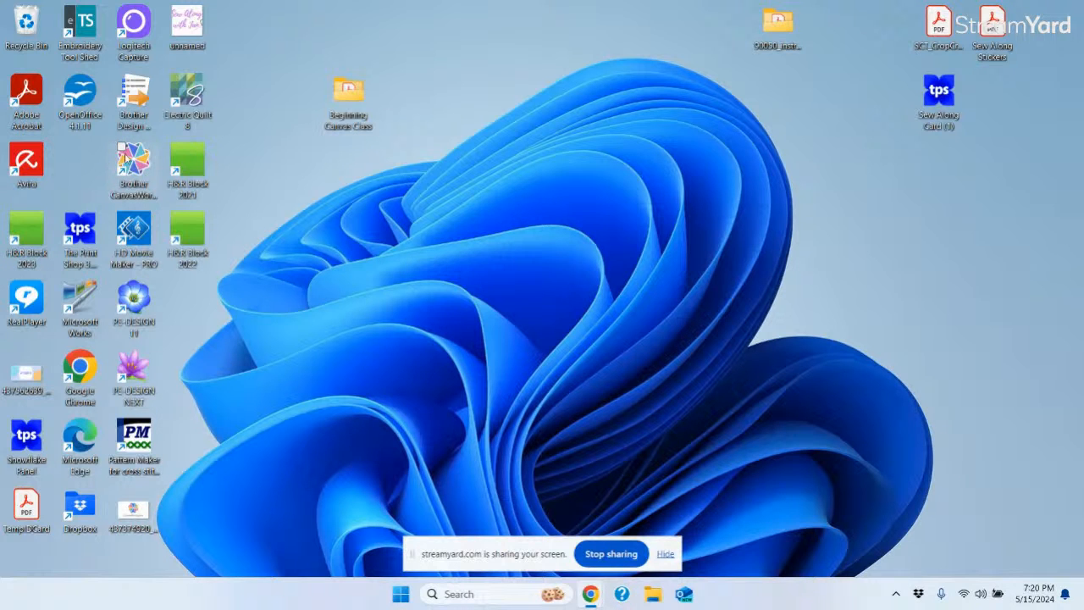
double_click(136, 161)
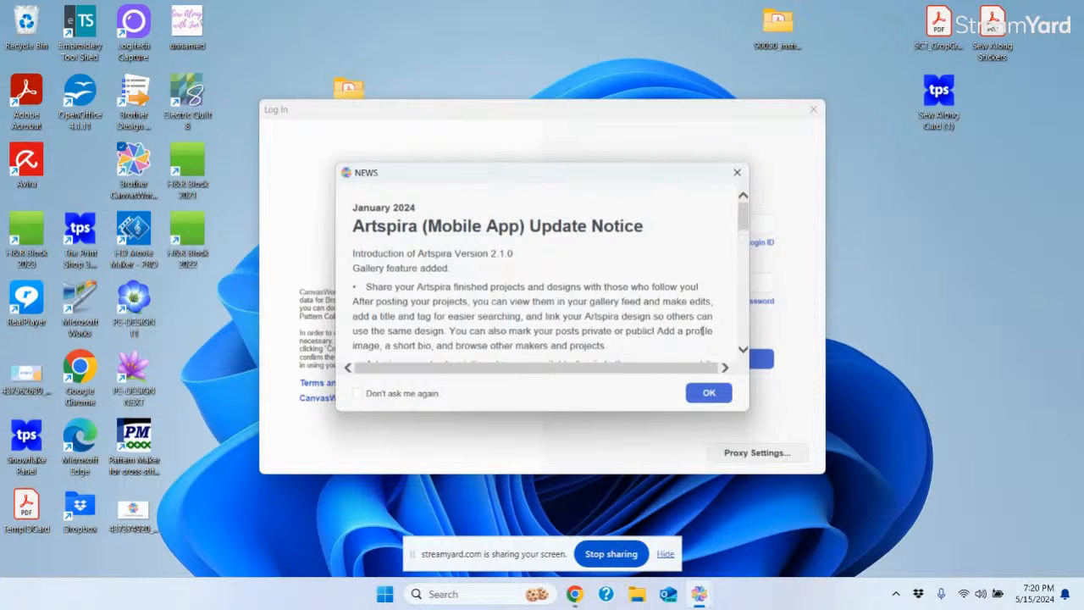
Dismiss the Artspira news notice and log in with the account's login ID and password, staying logged in 7 days
left_click(705, 395)
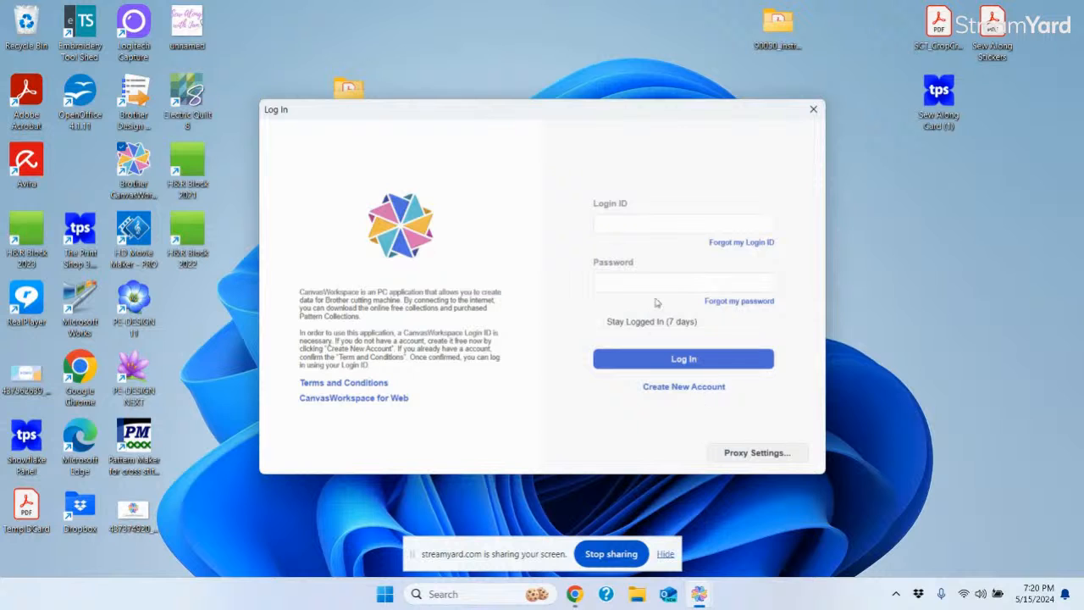
left_click(607, 222)
type("jsdolls103")
left_click(597, 286)
type("•••••••••••")
left_click(598, 323)
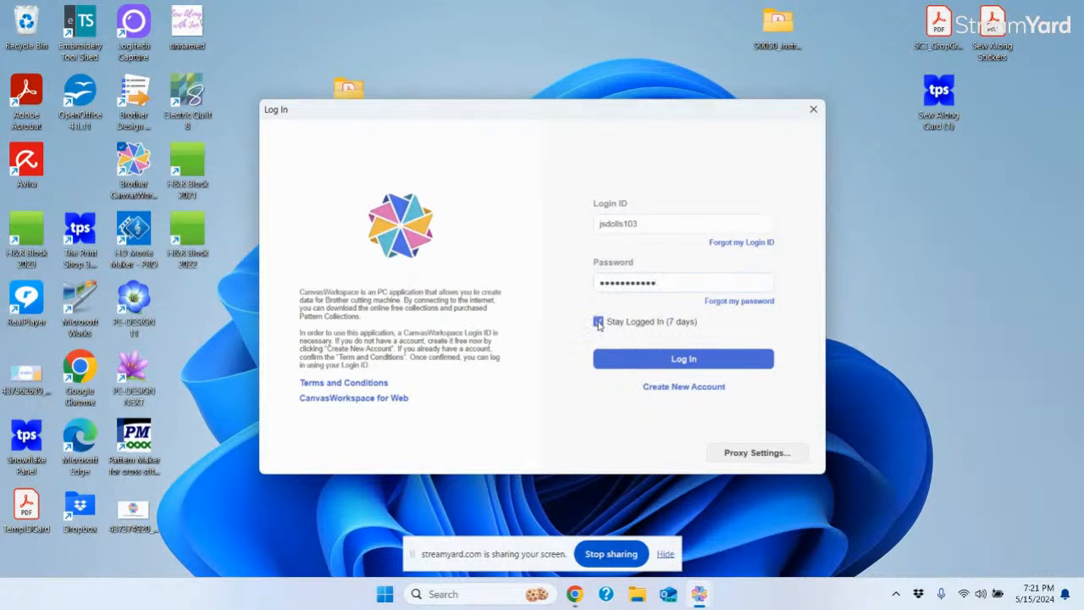
left_click(701, 365)
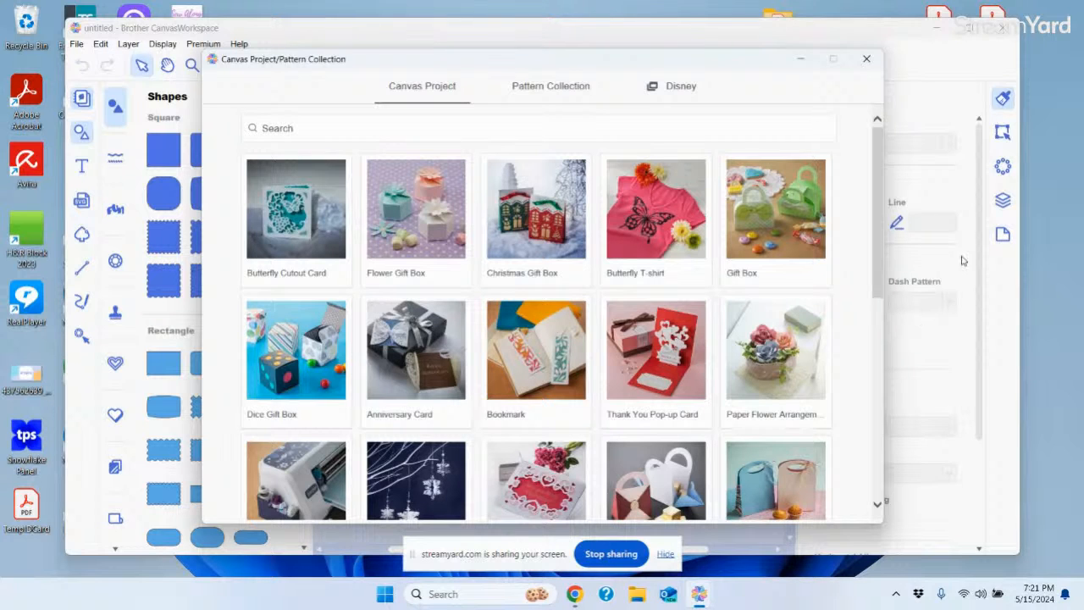
Close the Canvas Project/Pattern Collection window to reveal the empty mat and Shapes library
left_click(867, 59)
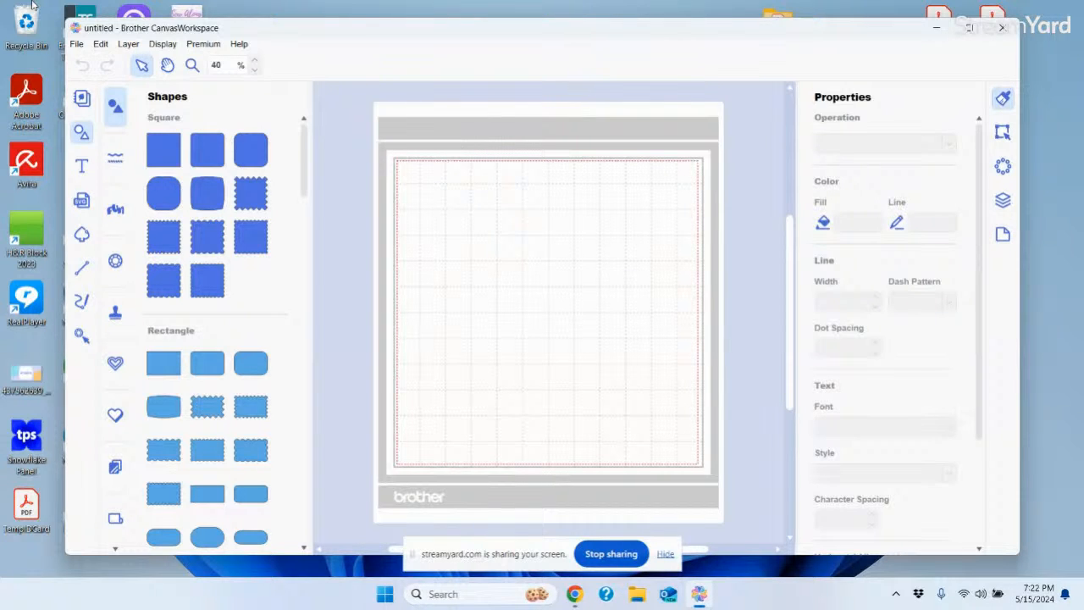
Reopen the Canvas Project/Pattern Collection library from the top icon of the left toolbar
left_click(81, 99)
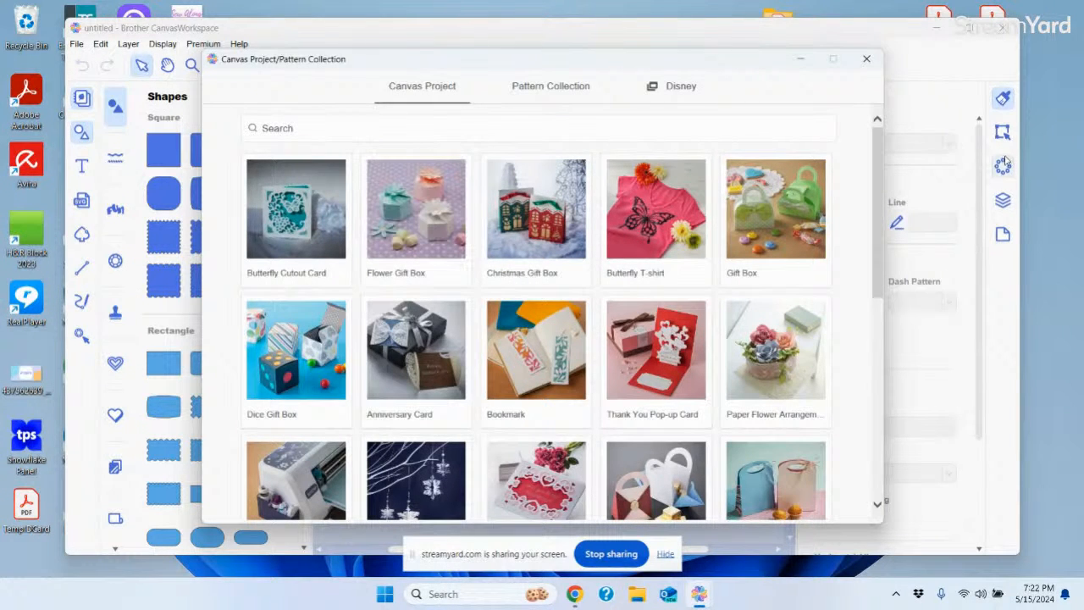
Search the Canvas Project library for 'advent' to list Christmas Advent Calendar and Christmas Tree Advent
mouse_move(879, 178)
left_mouse_down()
mouse_move(875, 192)
mouse_move(875, 172)
left_mouse_up()
left_click(288, 132)
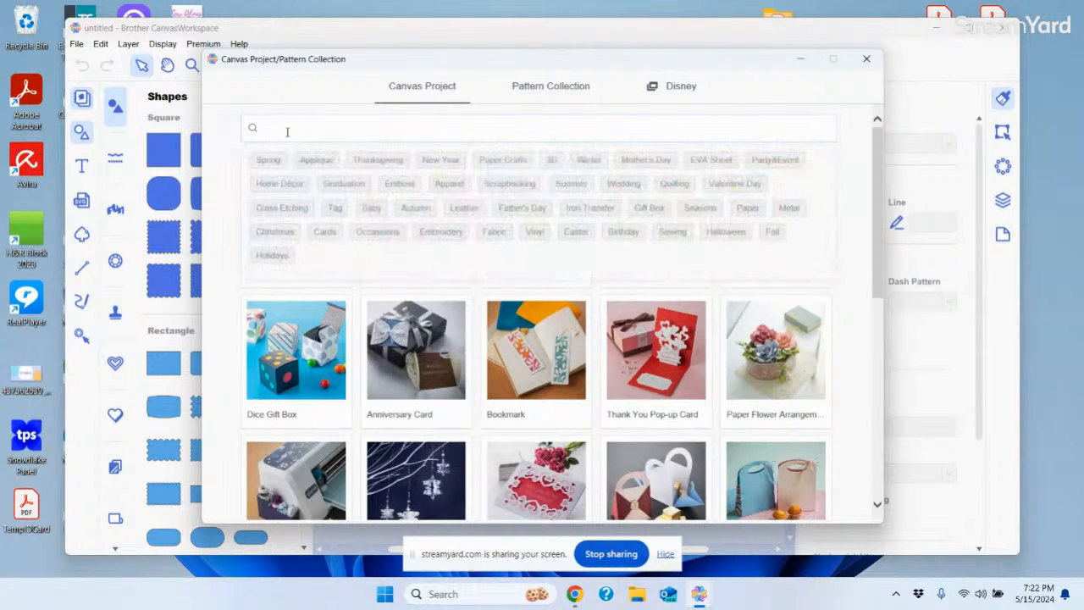
type("advent")
key("Return")
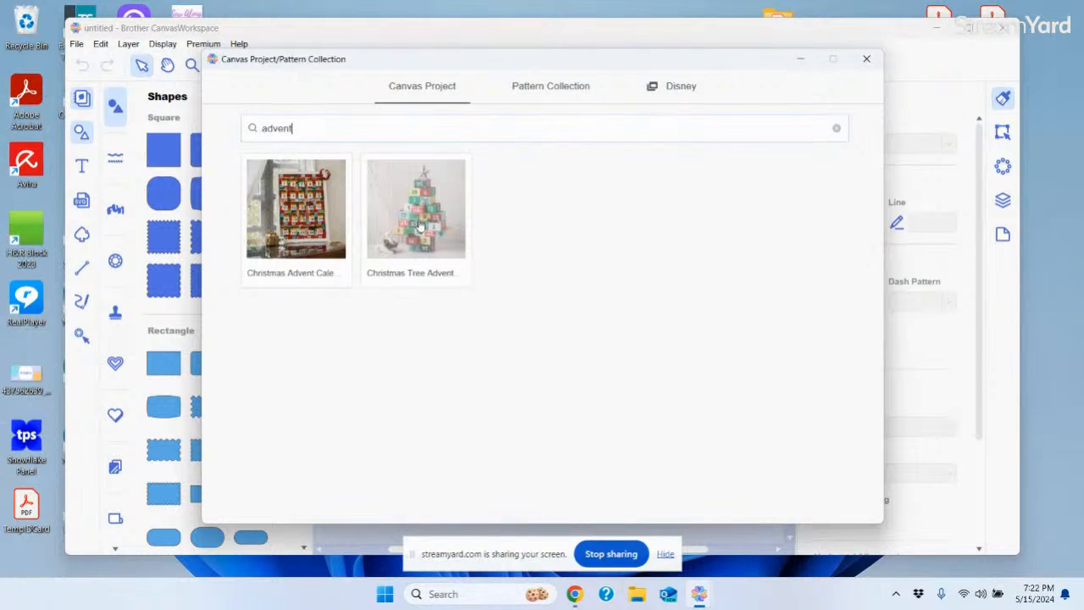
Browse the Pattern Collection, try the Disney tab, and accept the notice to open CanvasWorkspace for Web
left_click(540, 91)
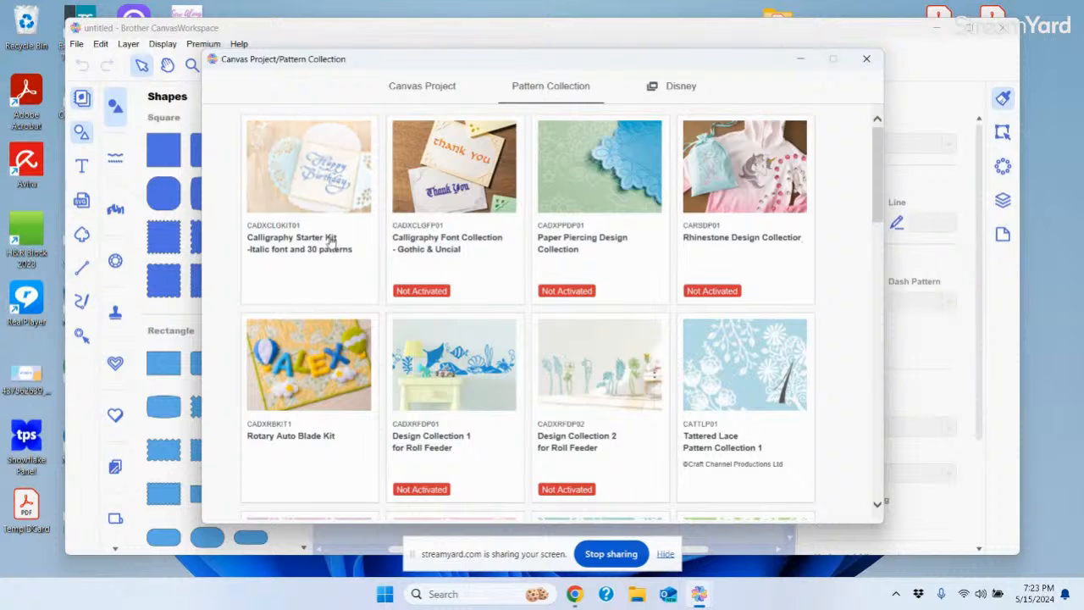
left_click_drag(880, 185, 868, 154)
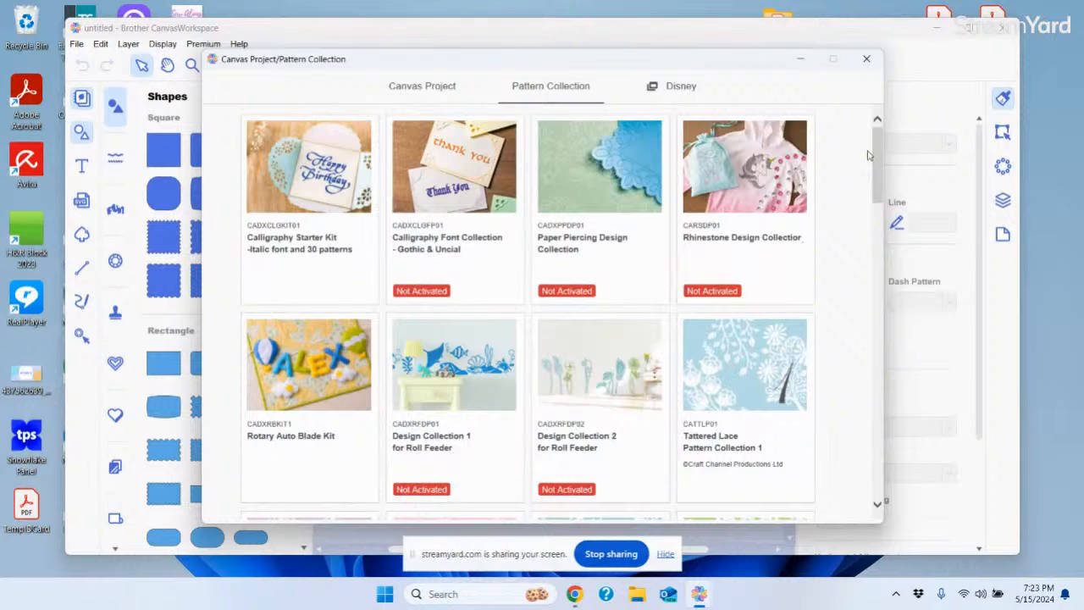
mouse_move(879, 161)
left_mouse_down()
mouse_move(902, 465)
mouse_move(894, 161)
left_mouse_up()
left_click(678, 92)
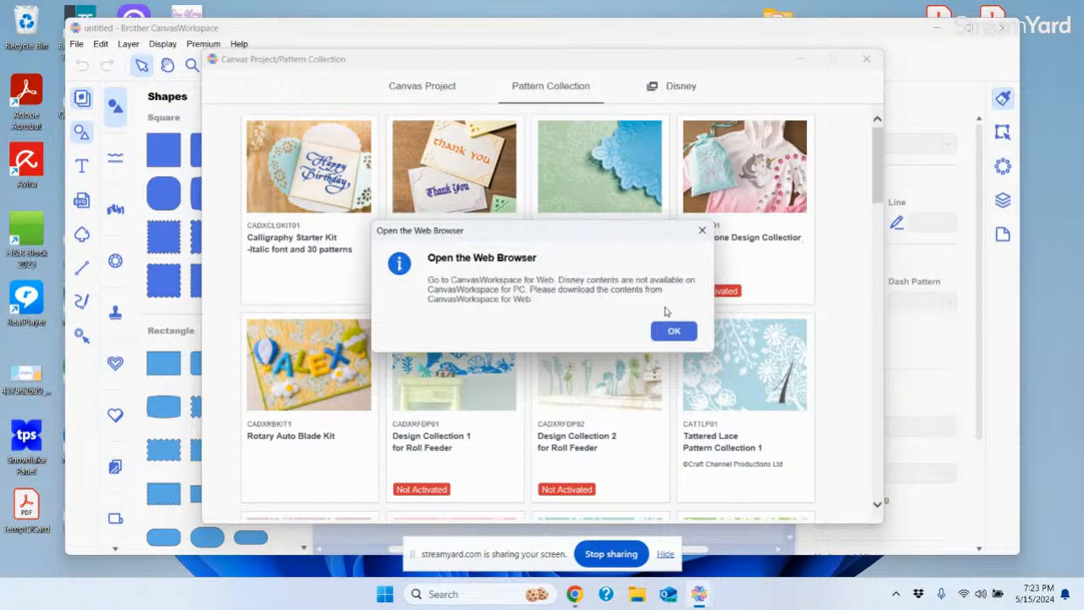
left_click(677, 331)
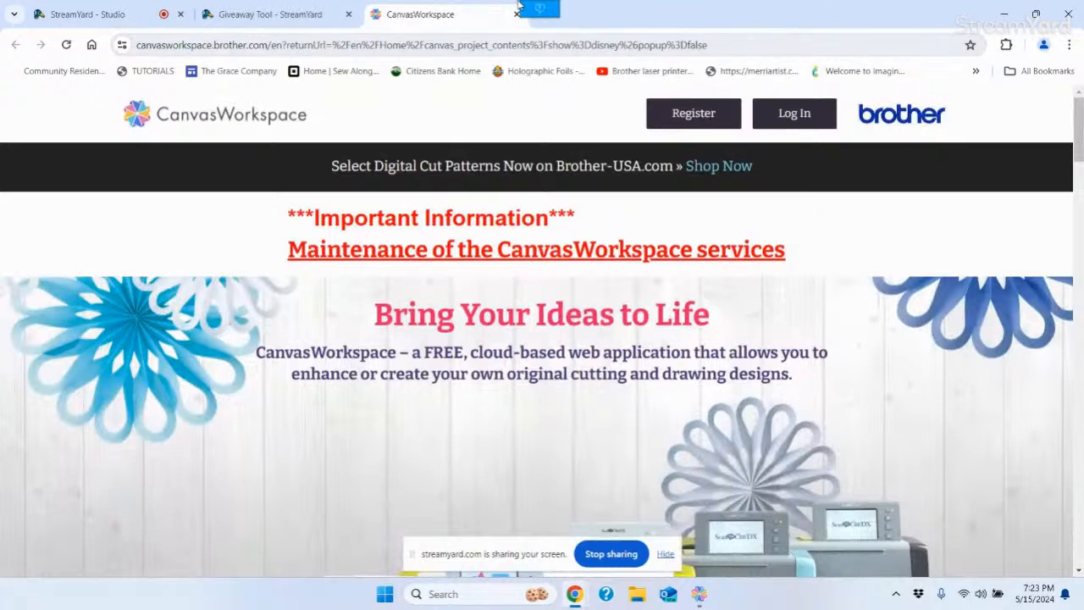
Close the CanvasWorkspace web tab and minimize Chrome to get back to the Pattern Collection
left_click(517, 14)
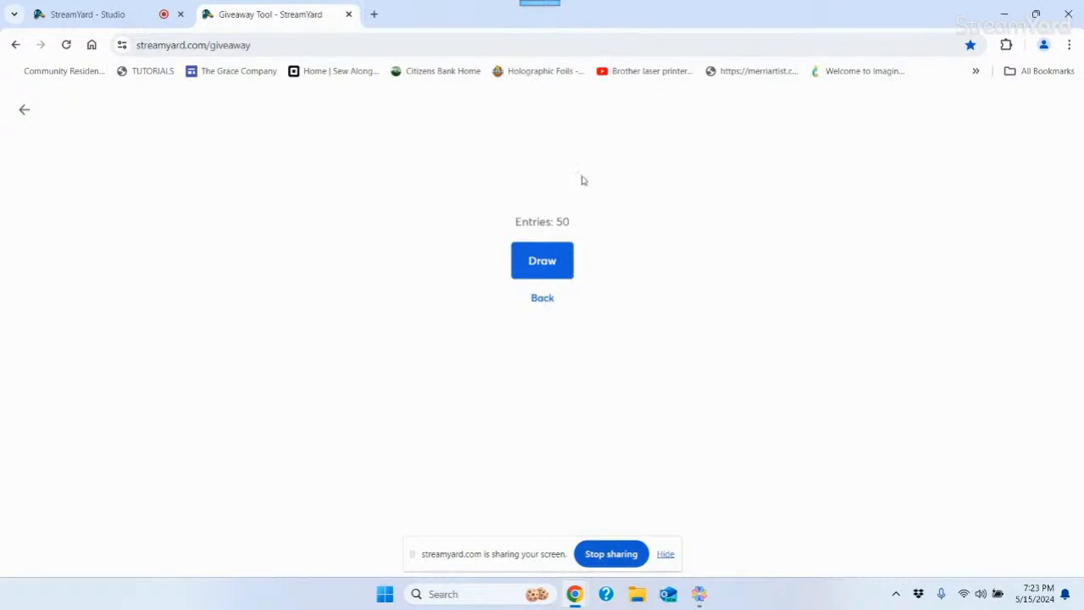
left_click(1005, 15)
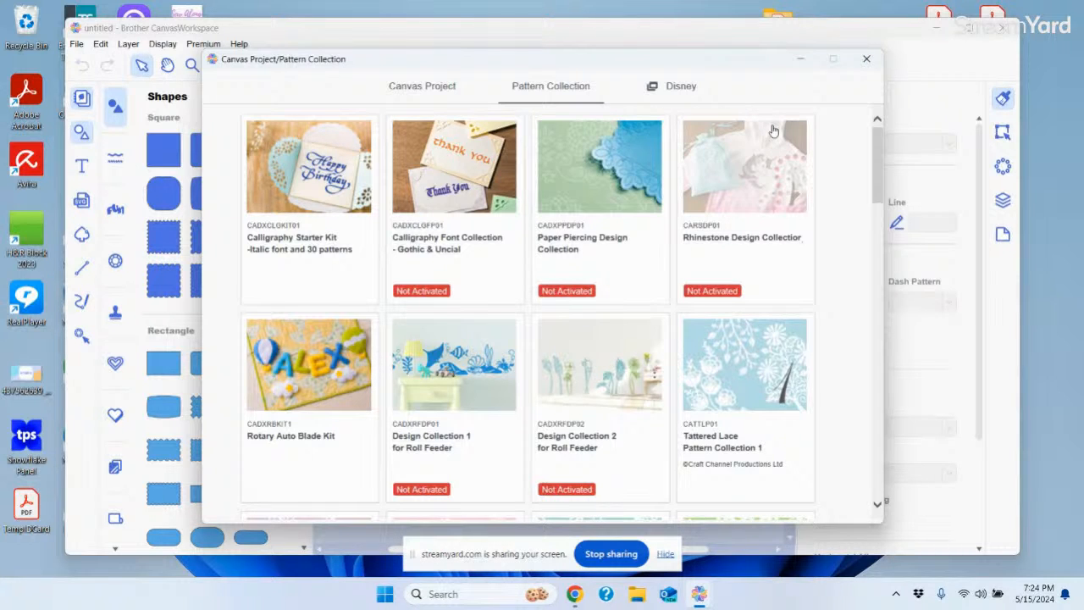
Delete the 'advent' search term in Canvas Project, scroll through all designs, and close the collection
left_click(414, 89)
left_click_drag(309, 127, 246, 128)
key("BackSpace")
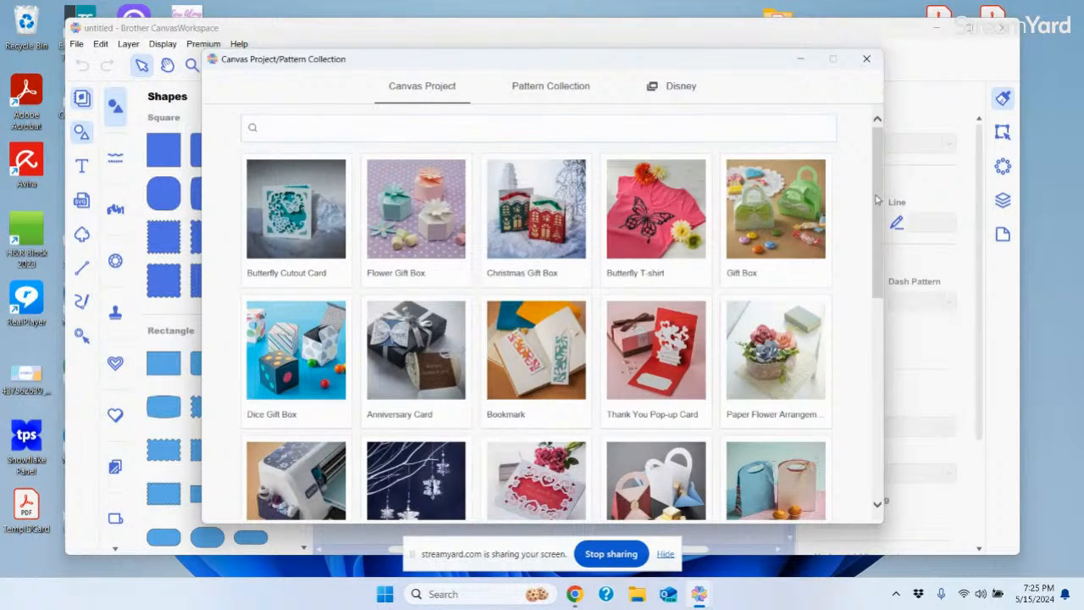
left_click_drag(875, 202, 881, 417)
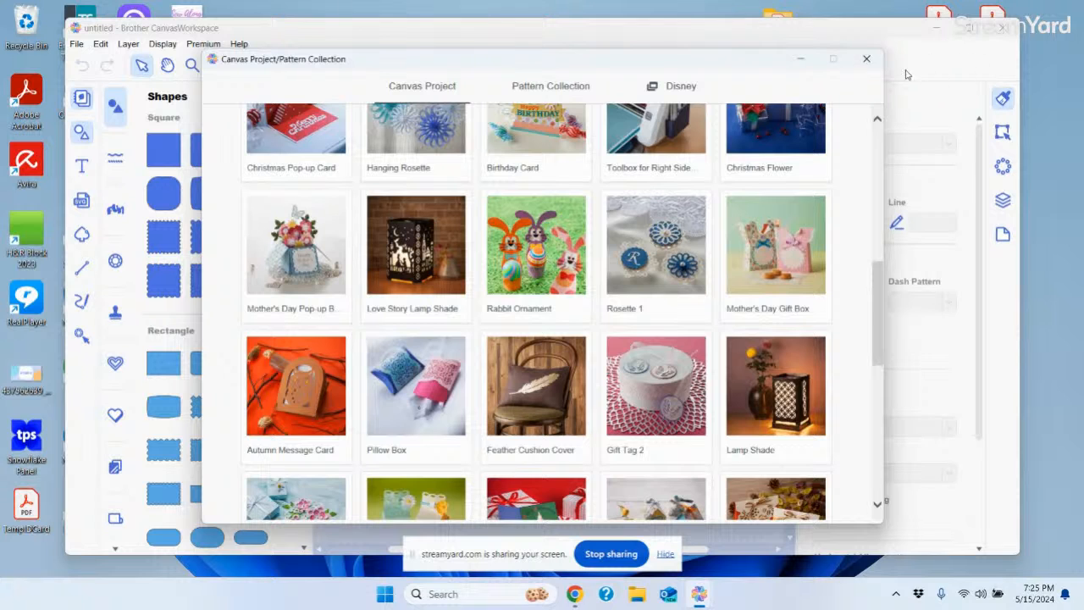
left_click(864, 58)
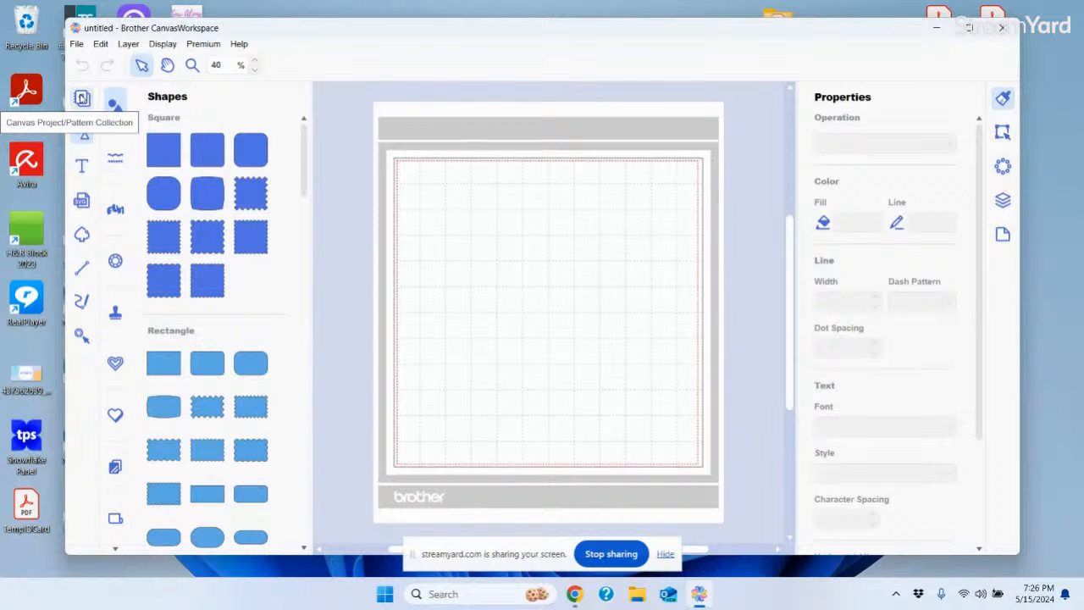
Reopen and close the project collection, hide the sharing notice, and drag the window slightly lower
left_click(83, 98)
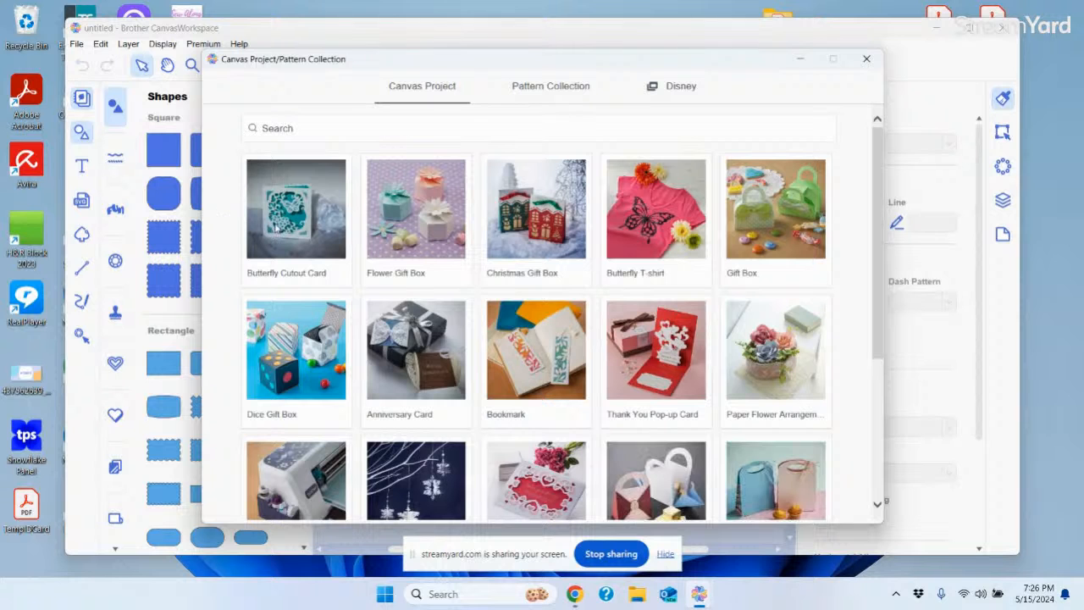
left_click(866, 59)
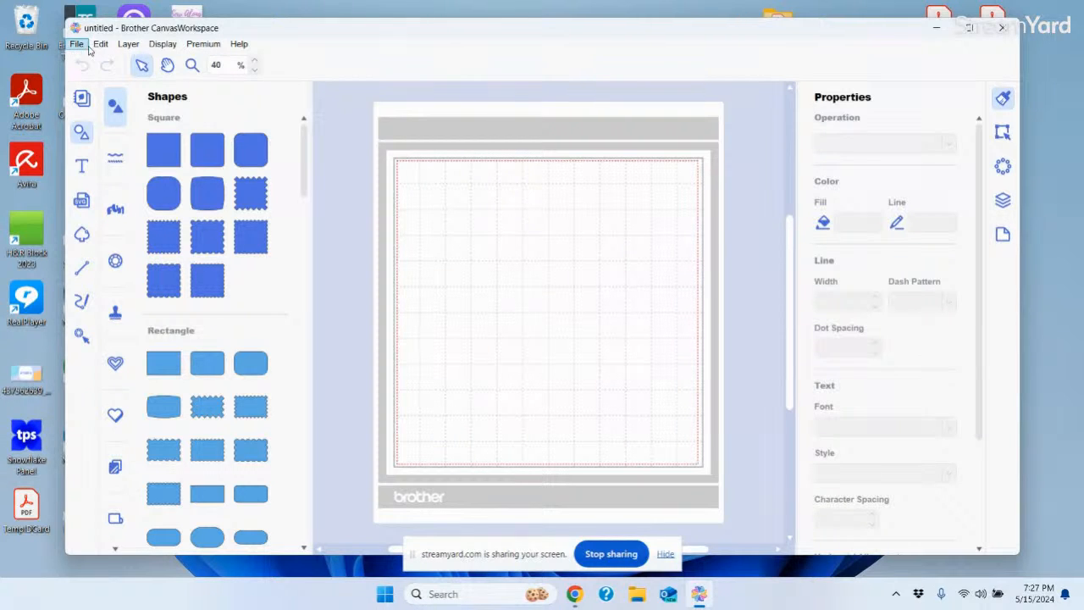
left_click(666, 554)
left_click_drag(501, 29, 500, 50)
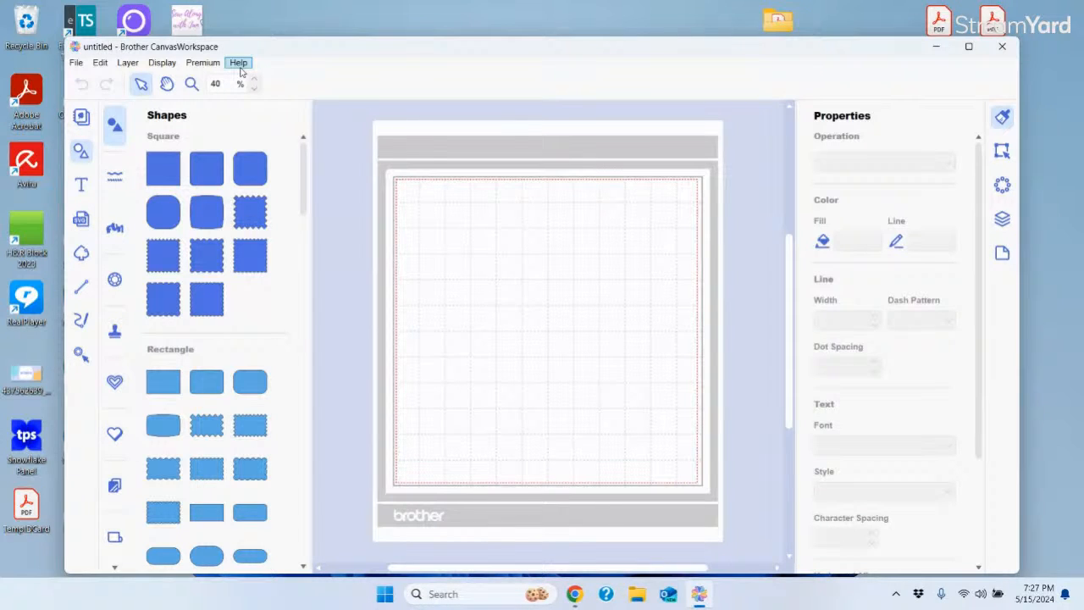
Show the File menu with its New, Open, Save and Import commands
left_click(77, 63)
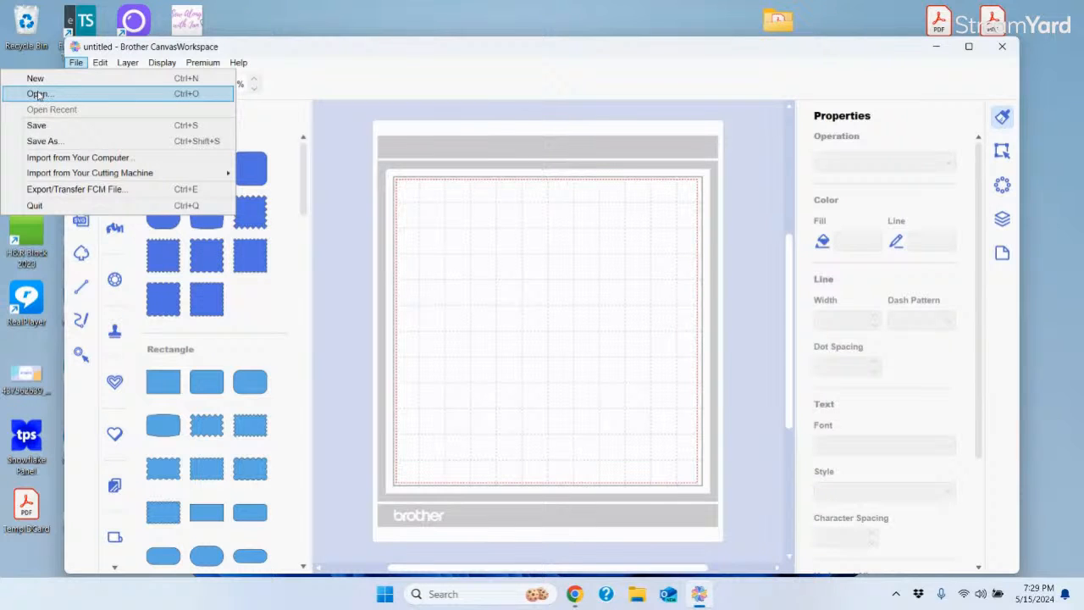
Dismiss the File menu without choosing any command
mouse_move(77, 175)
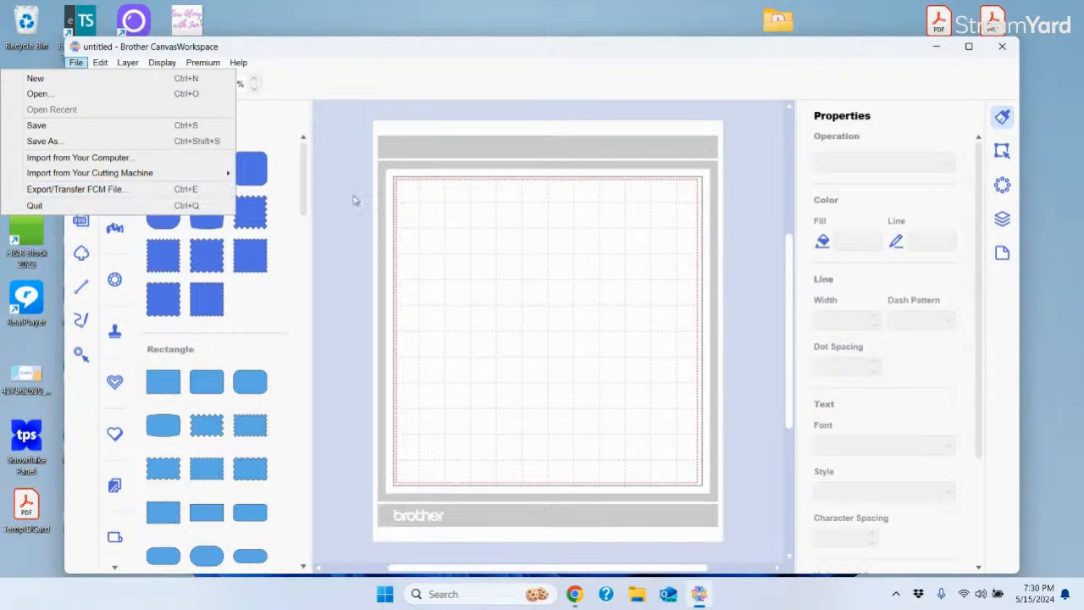
left_click(254, 169)
Add a rounded square to the mat and drag it down and right, clear of the corner
left_click(249, 169)
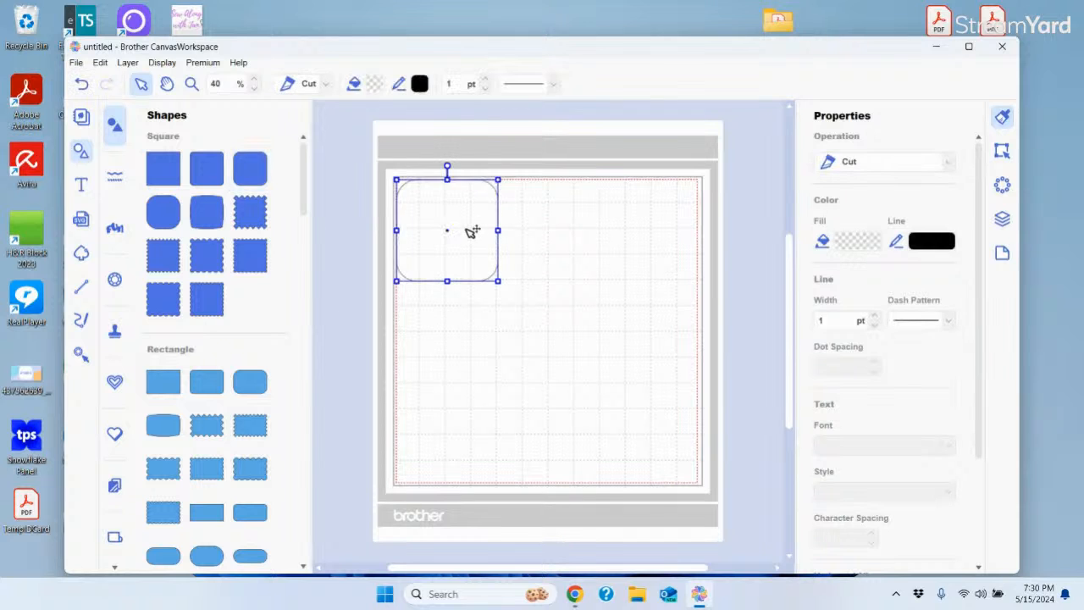
left_click_drag(452, 234, 490, 260)
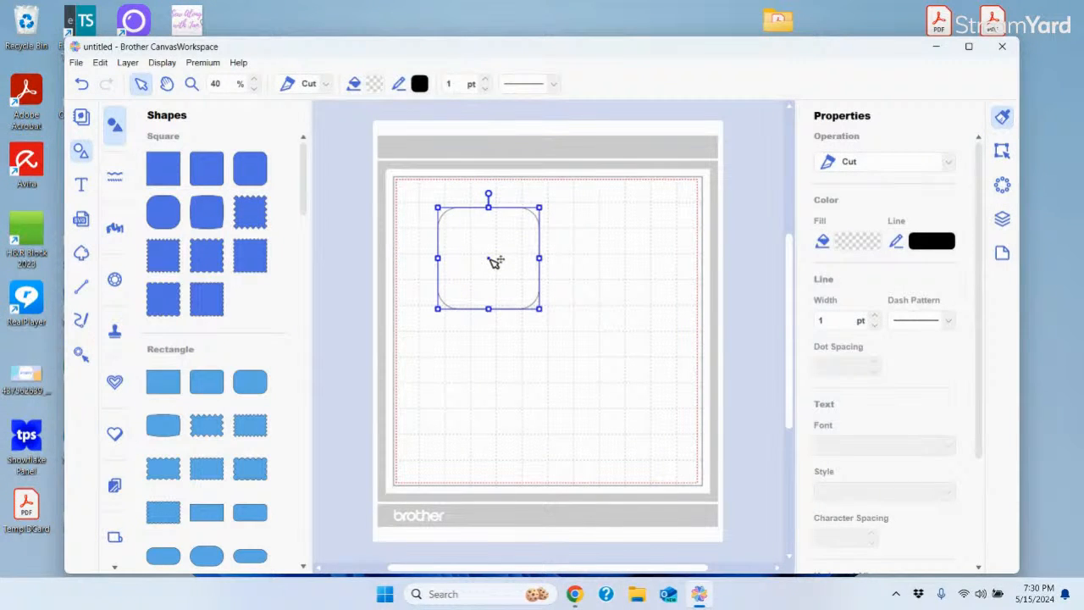
left_click(76, 63)
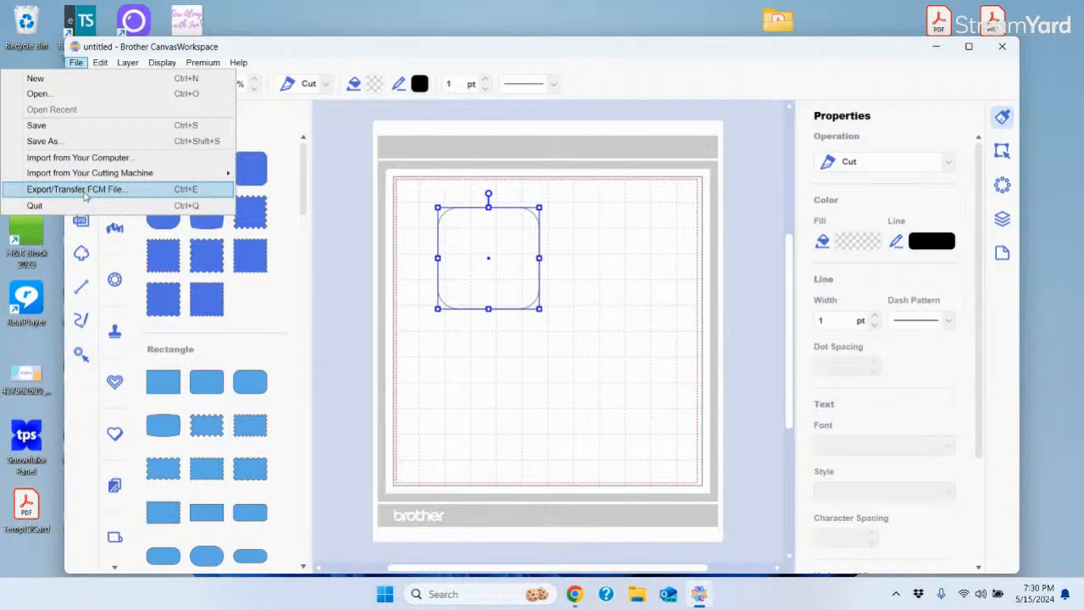
Review the three Export/Transfer FCM File options, then close the dialog without exporting
left_click(84, 195)
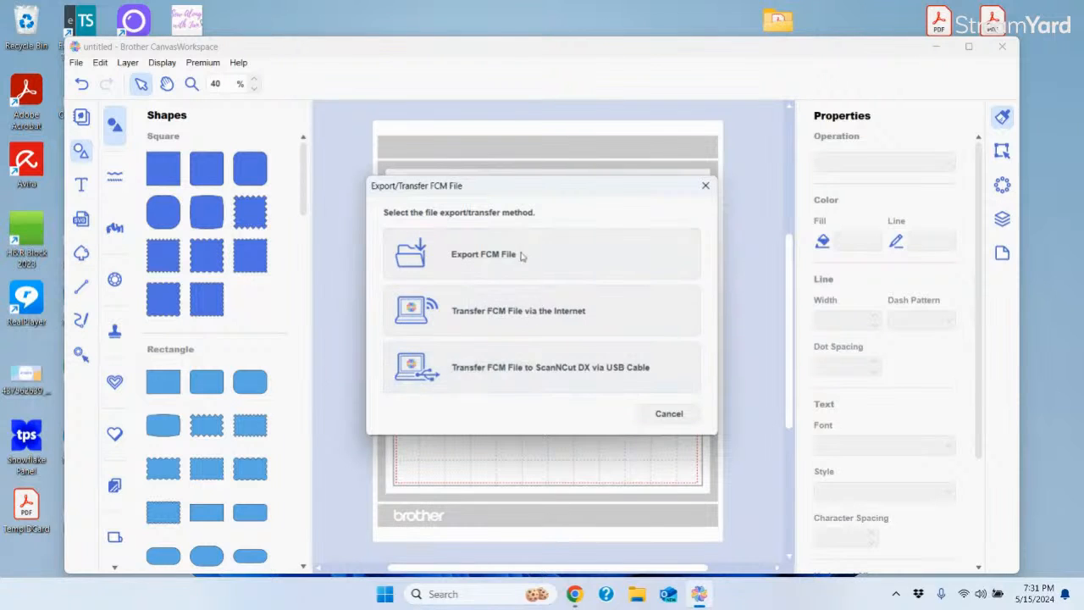
left_click(676, 414)
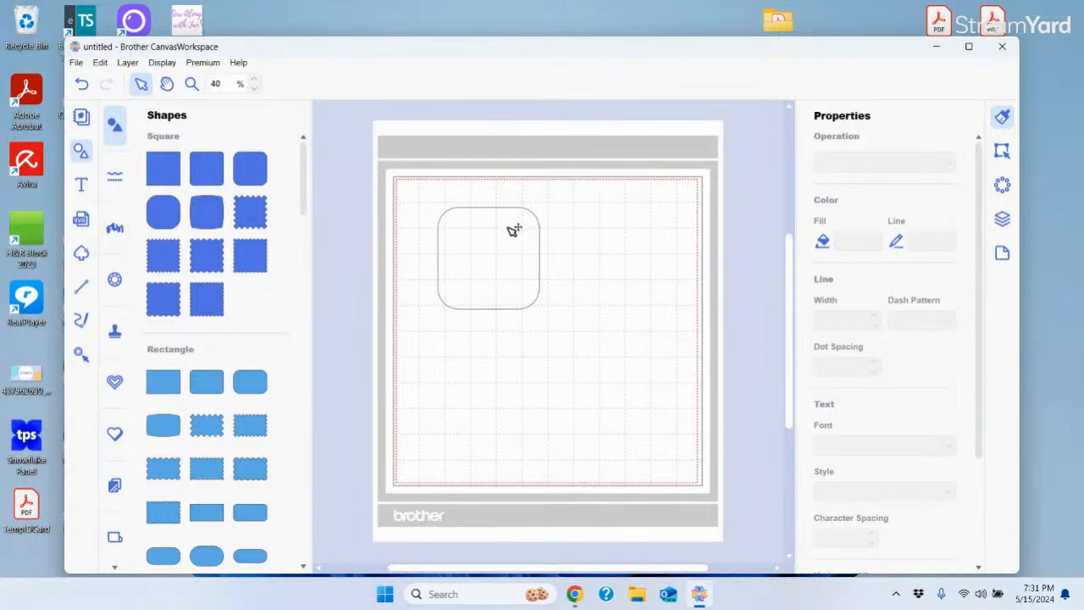
left_click(76, 63)
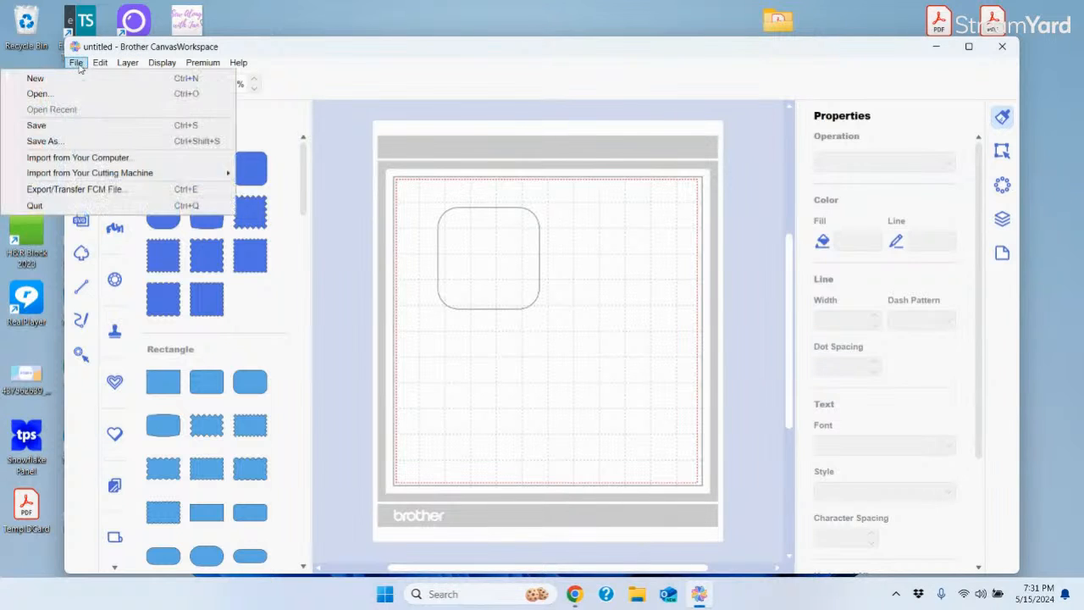
left_click(66, 192)
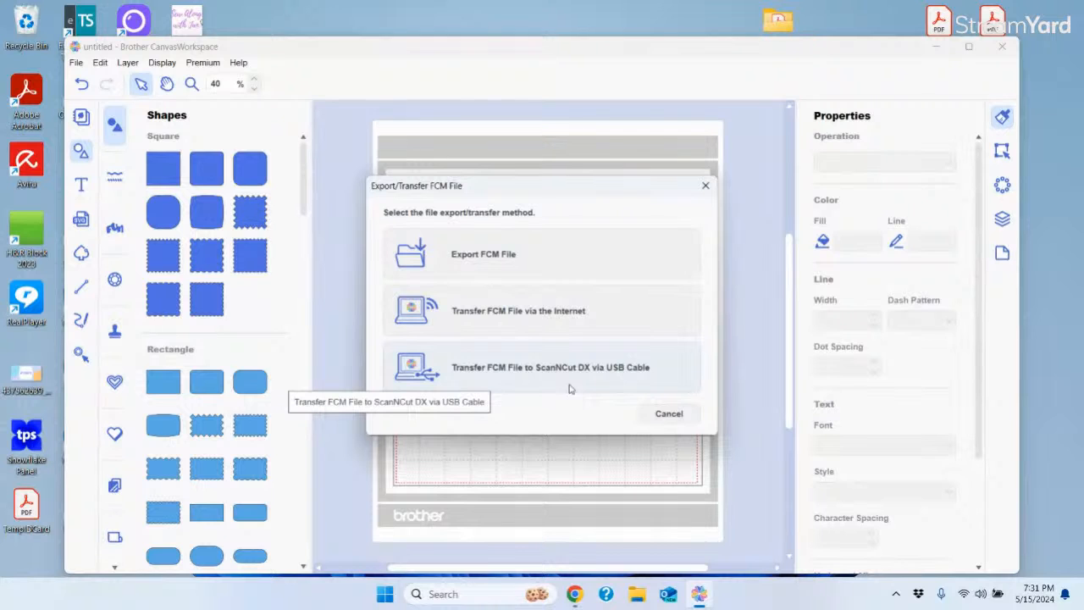
left_click(669, 414)
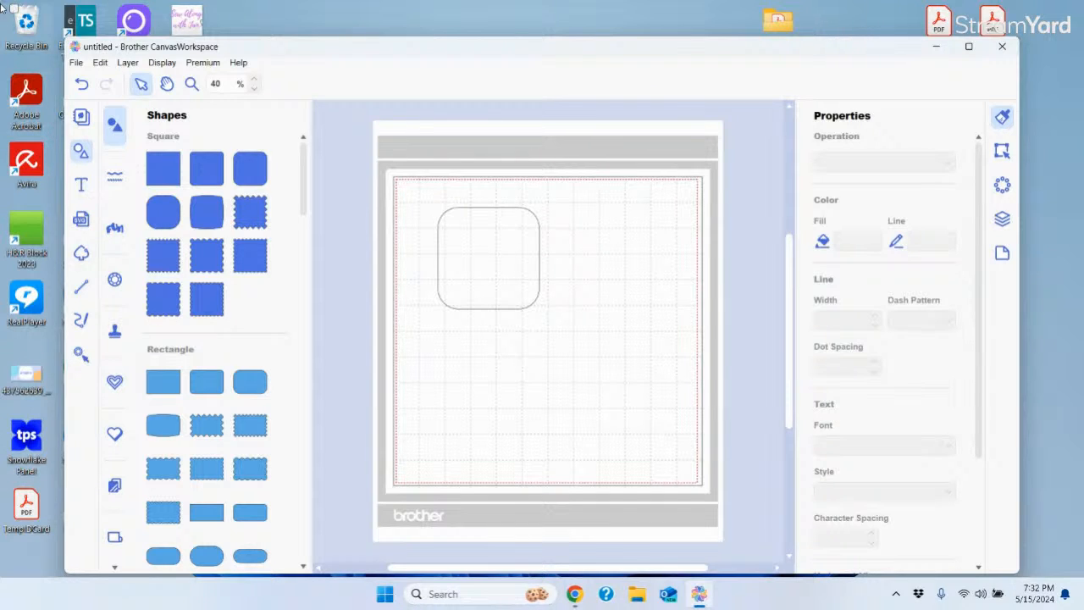
left_click(100, 62)
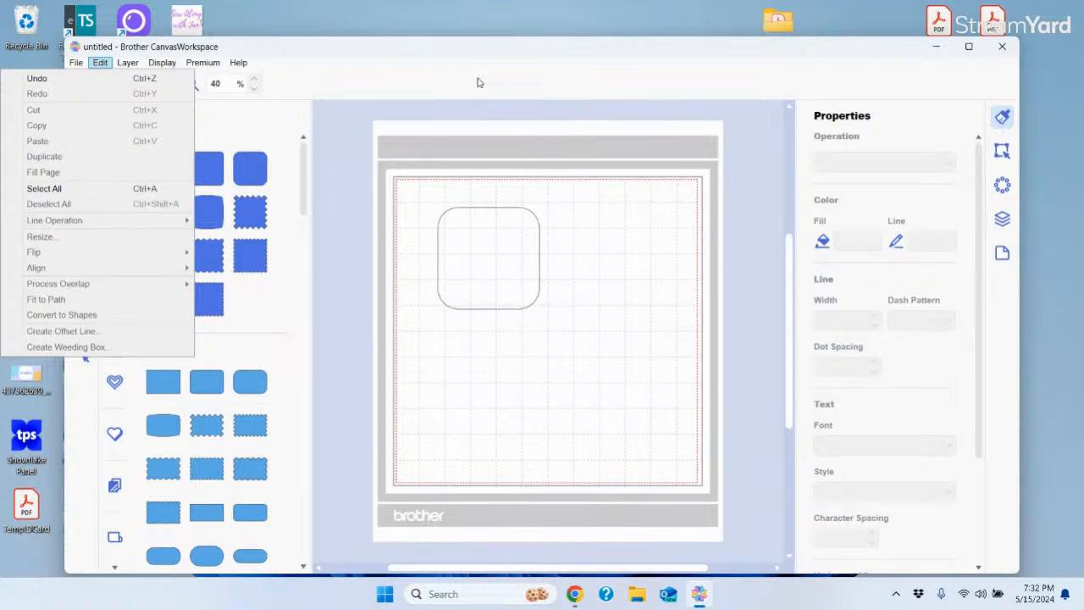
left_click(349, 88)
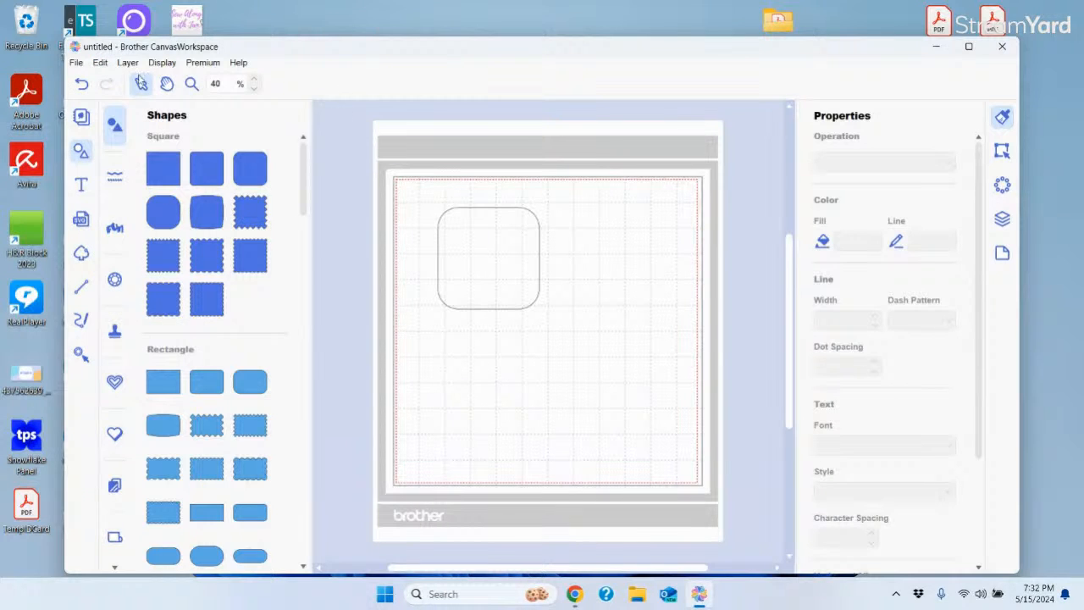
left_click(100, 63)
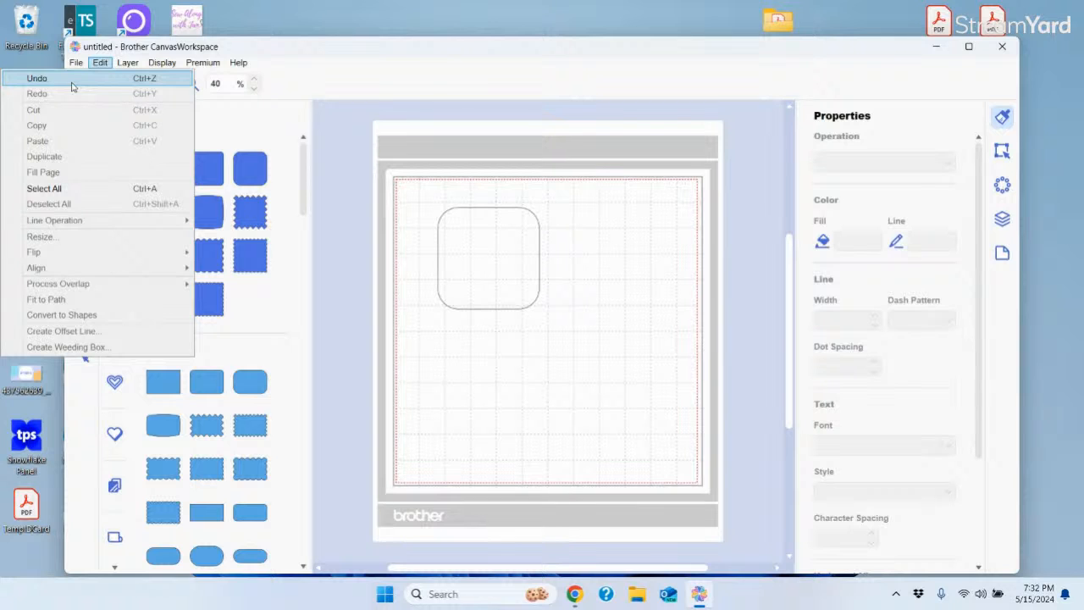
mouse_move(157, 66)
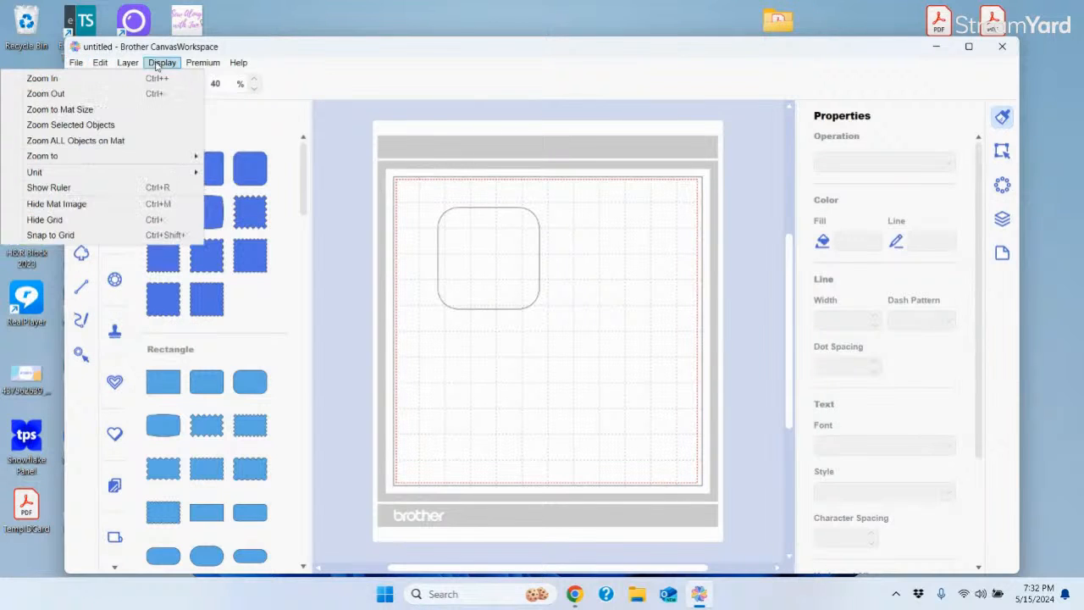
mouse_move(102, 66)
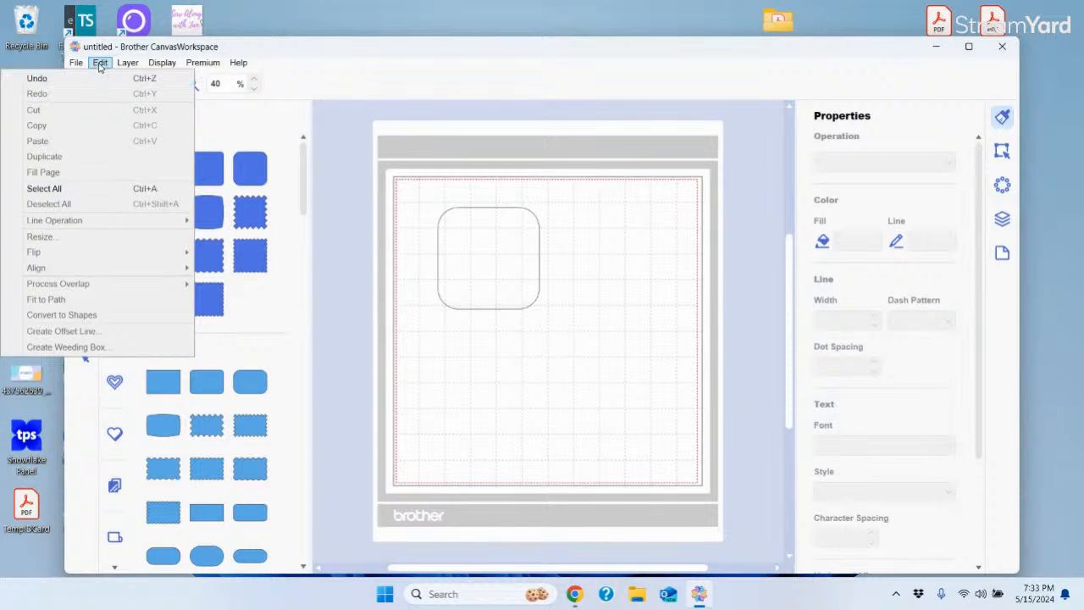
mouse_move(203, 63)
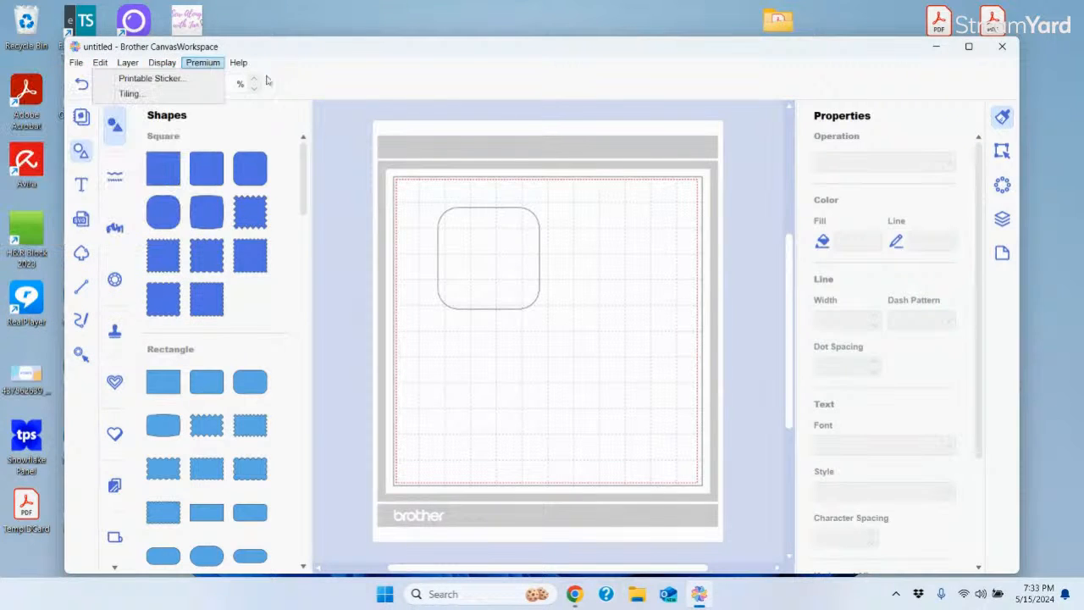
left_click(336, 86)
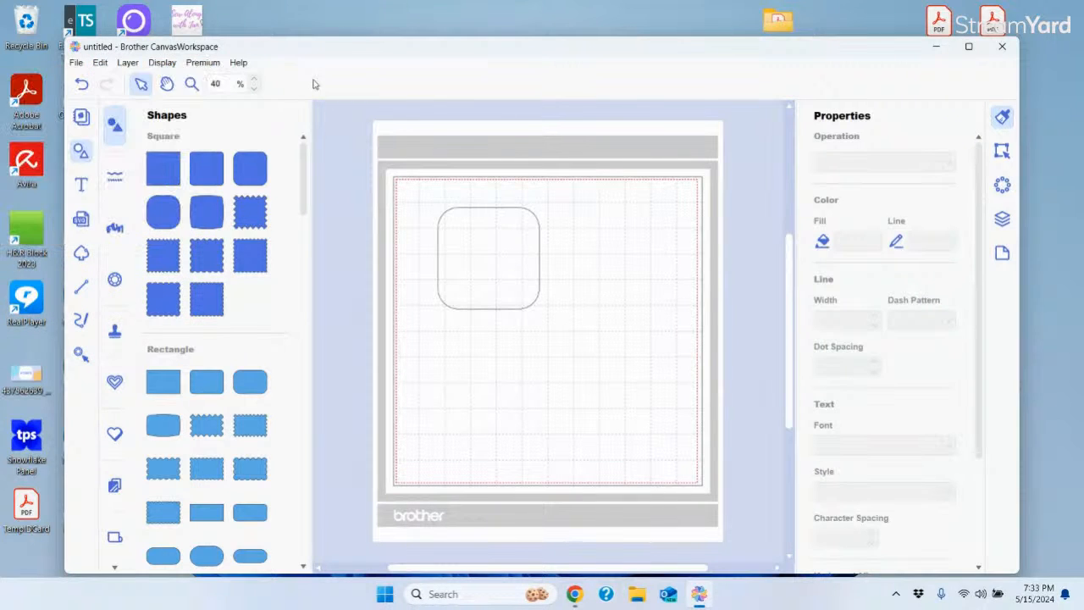
Check the Layer menu, then open the Display menu with its zoom, units, rulers, mat and grid options
left_click(129, 65)
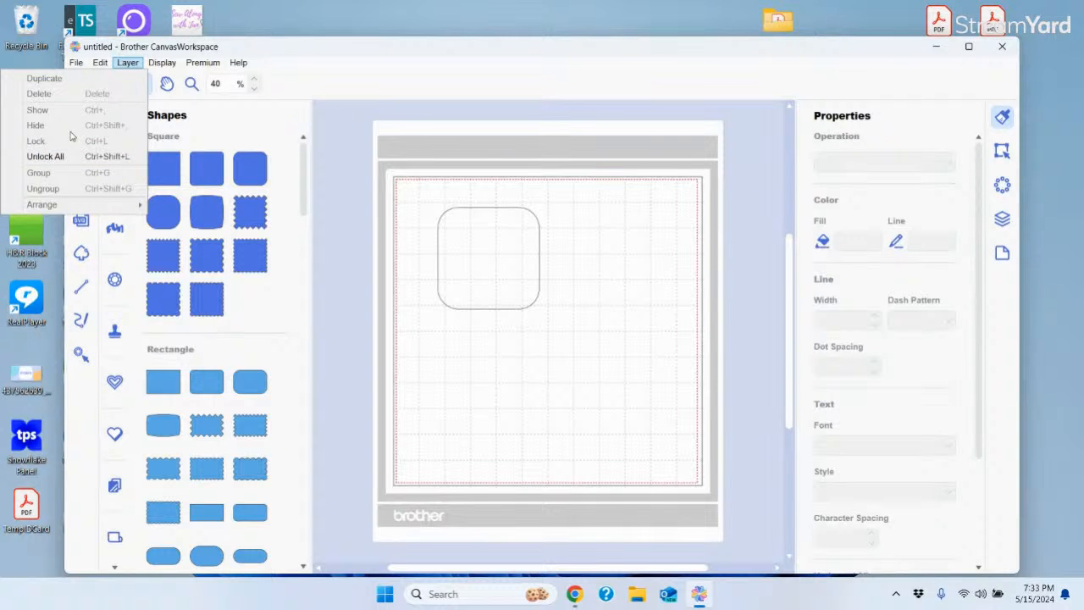
left_click(508, 75)
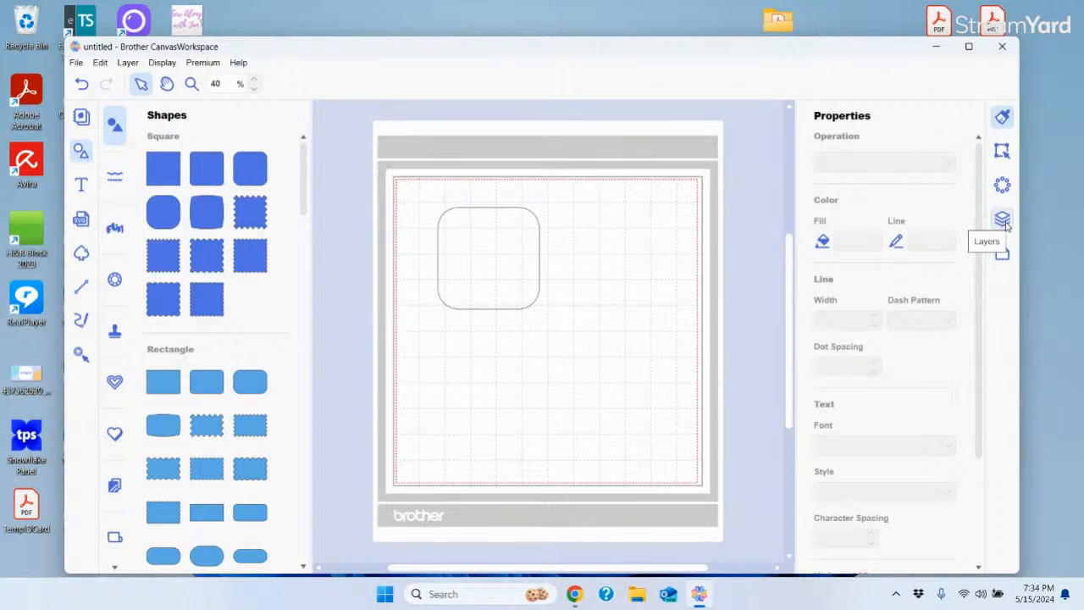
left_click(164, 63)
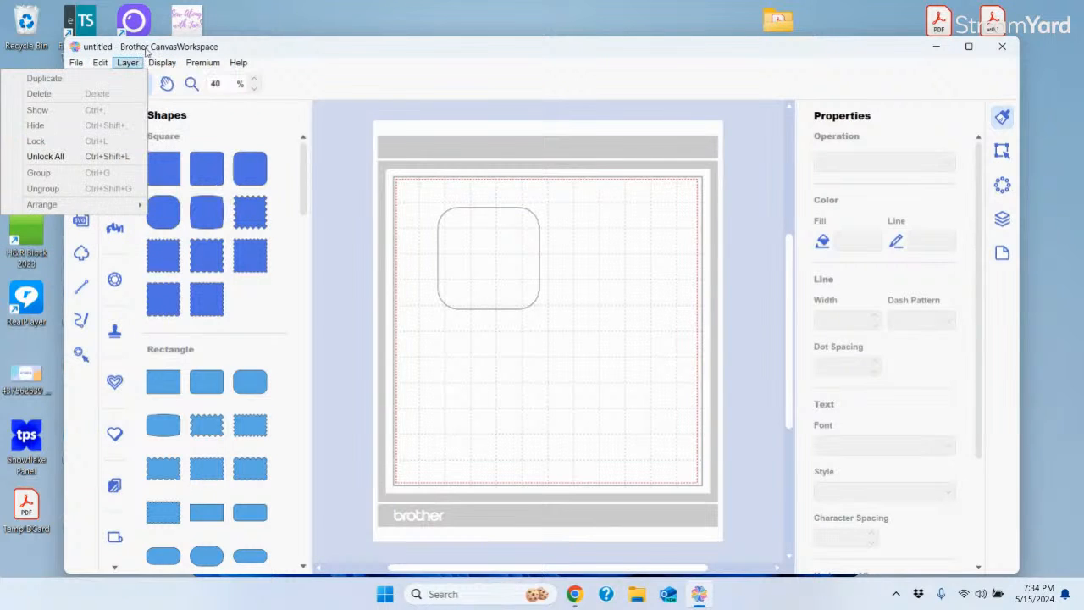
mouse_move(128, 68)
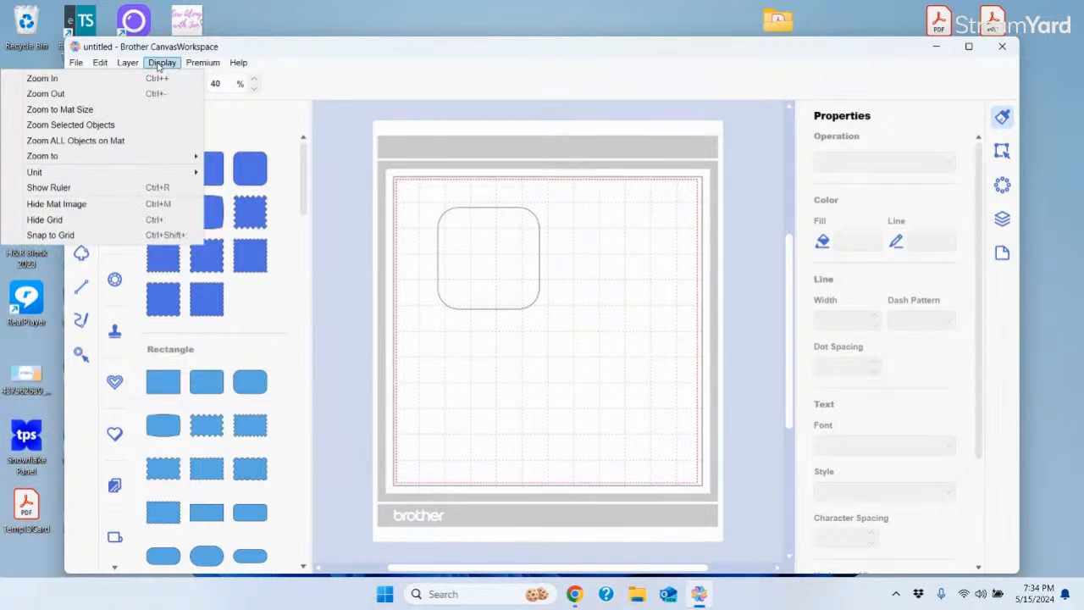
mouse_move(157, 176)
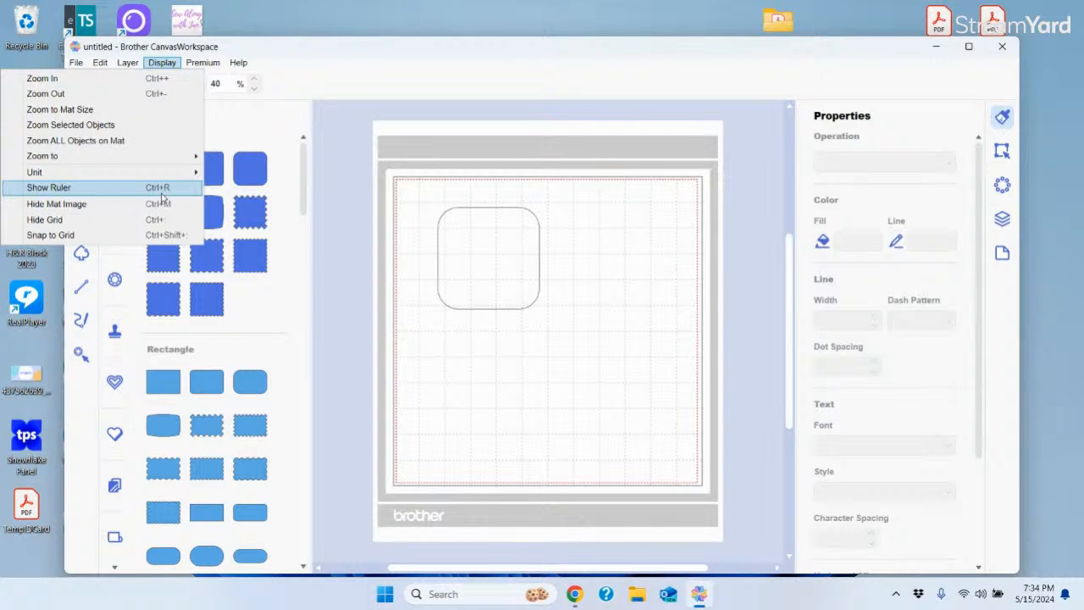
left_click(78, 190)
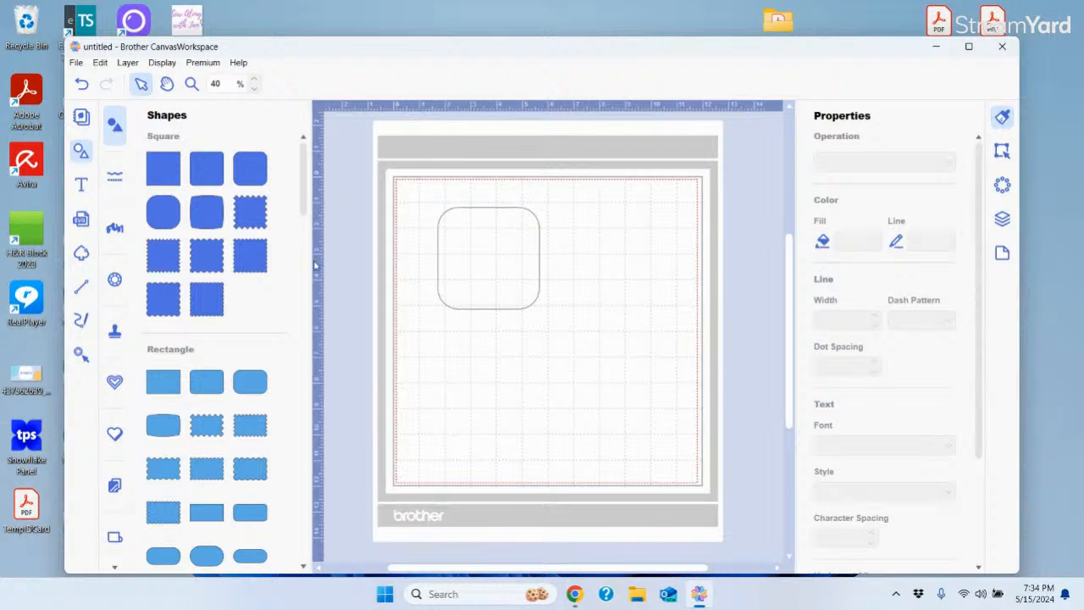
left_click(166, 66)
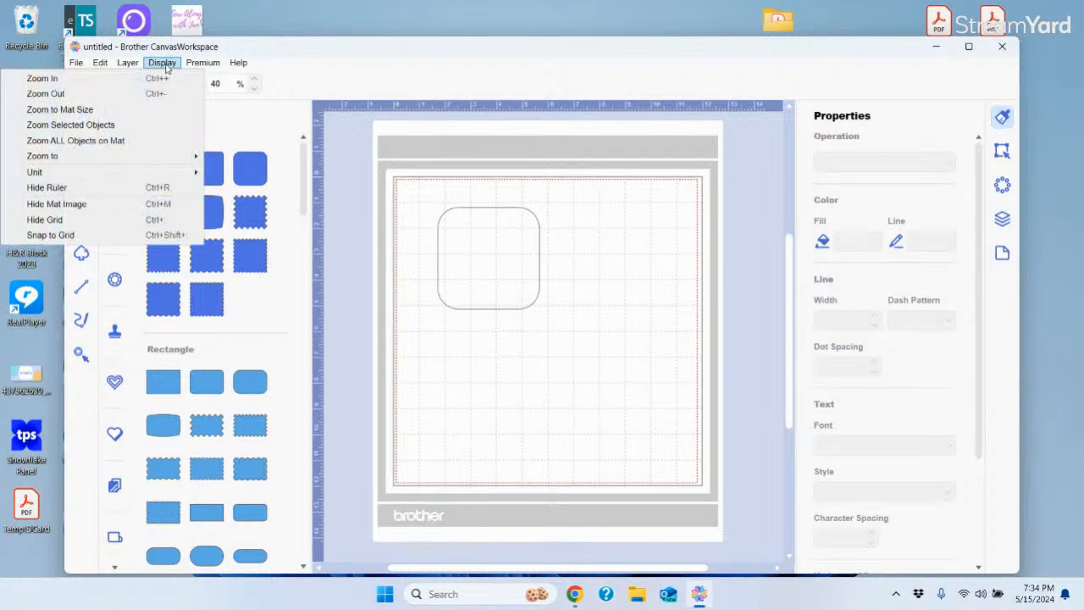
mouse_move(94, 180)
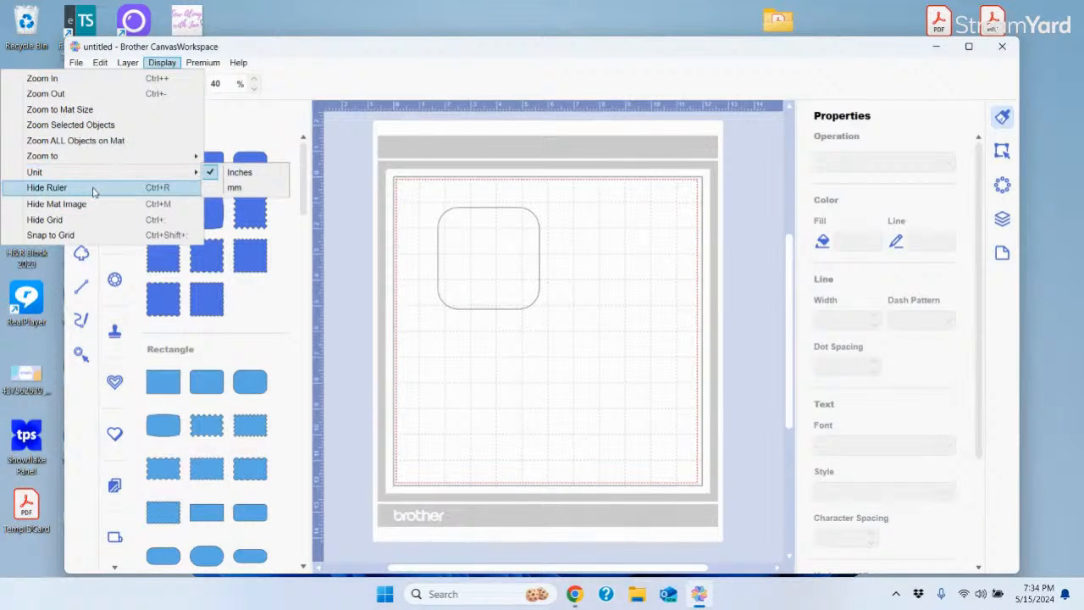
left_click(61, 190)
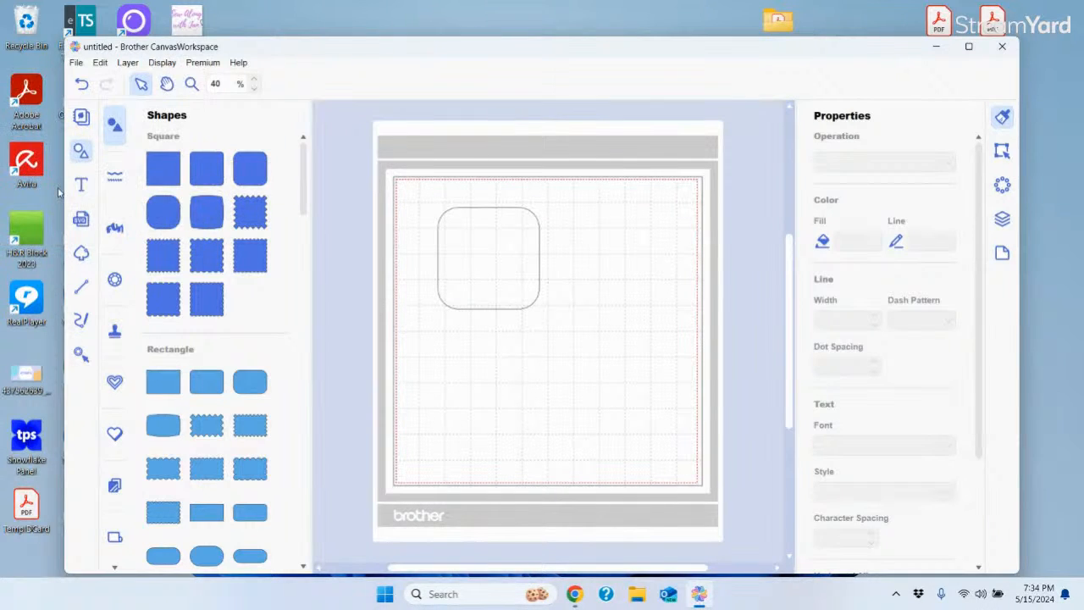
left_click(163, 66)
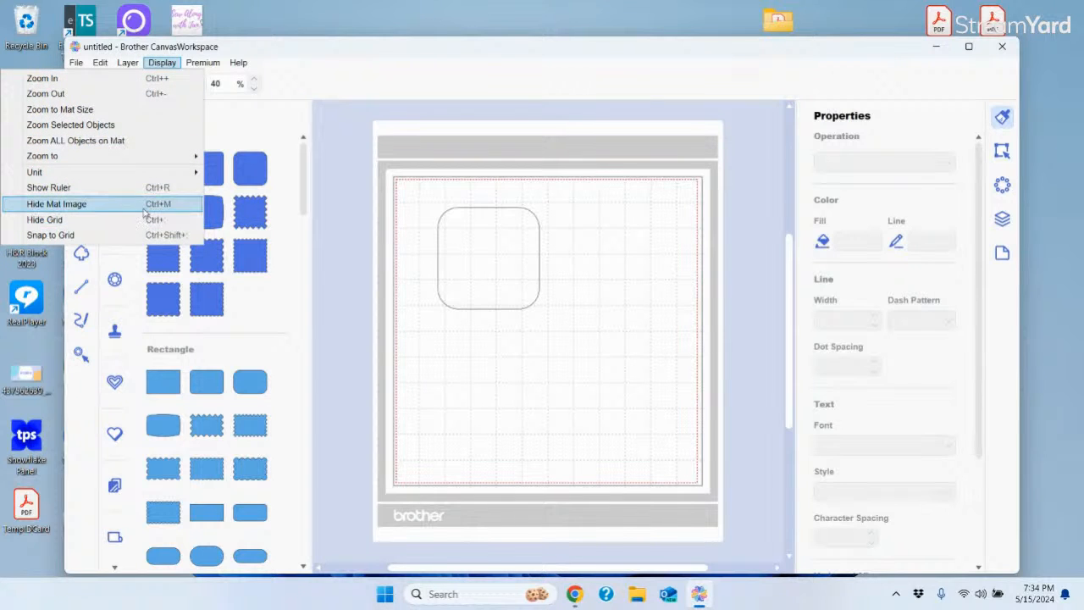
Hide the grey mat image, then show it again from the Display menu
left_click(82, 205)
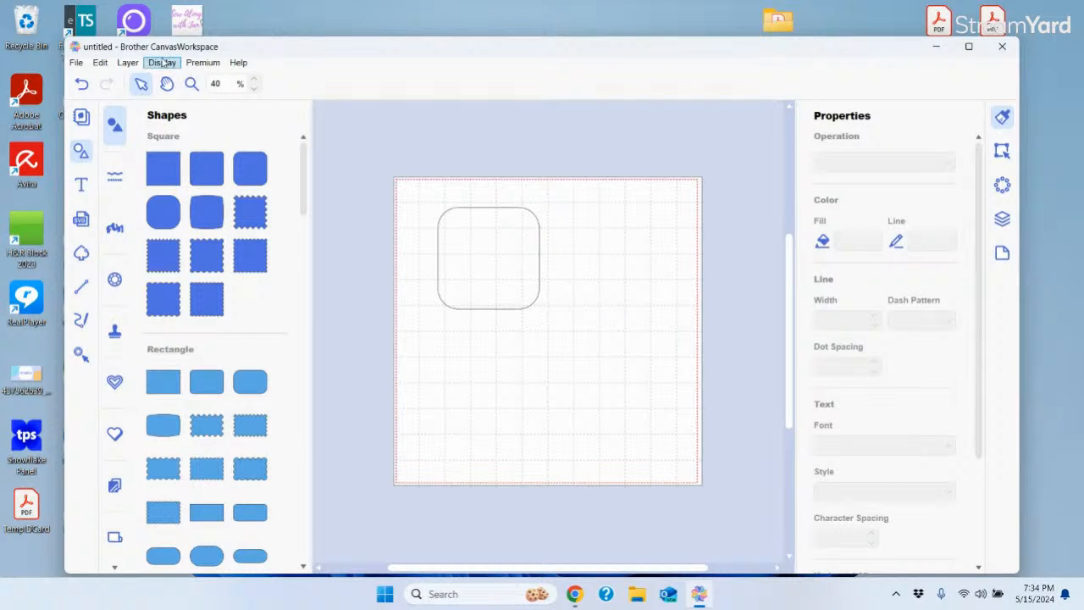
left_click(163, 63)
left_click(95, 205)
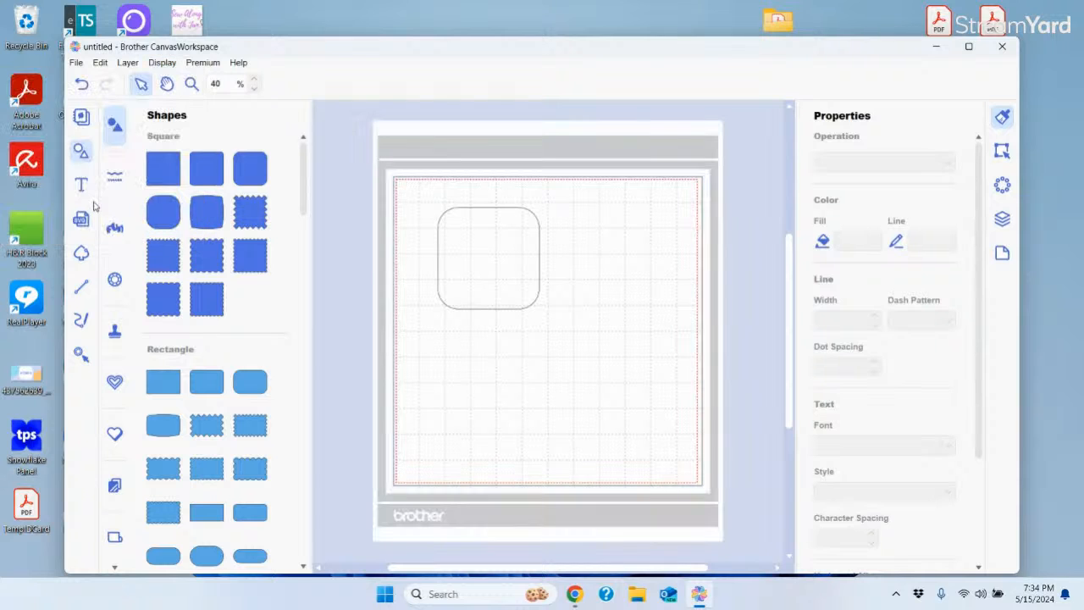
Hide the mat's grid lines, then restore them from the Display menu
left_click(163, 65)
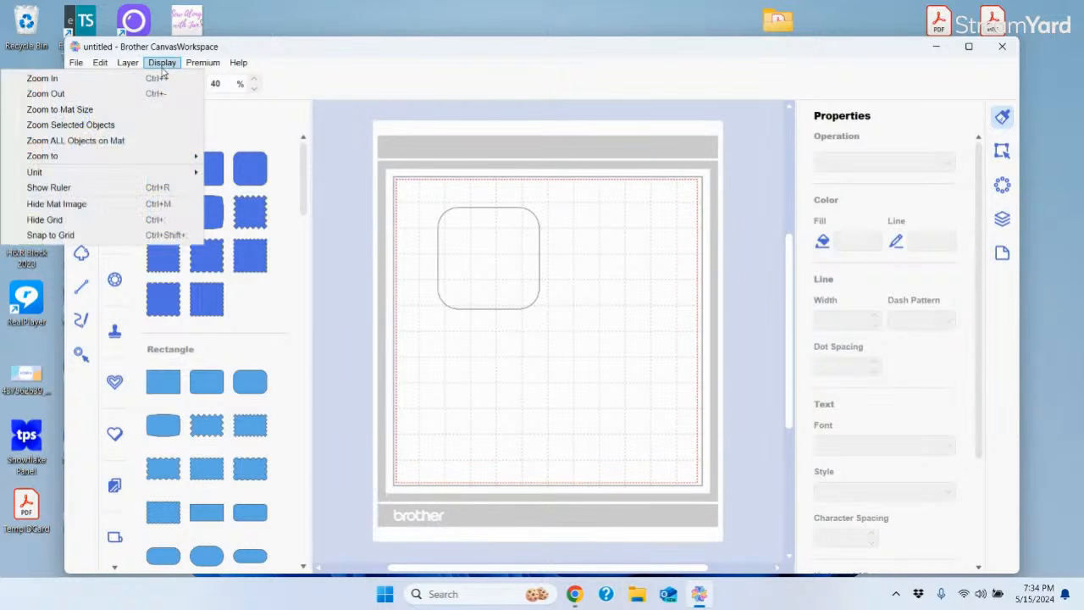
left_click(72, 222)
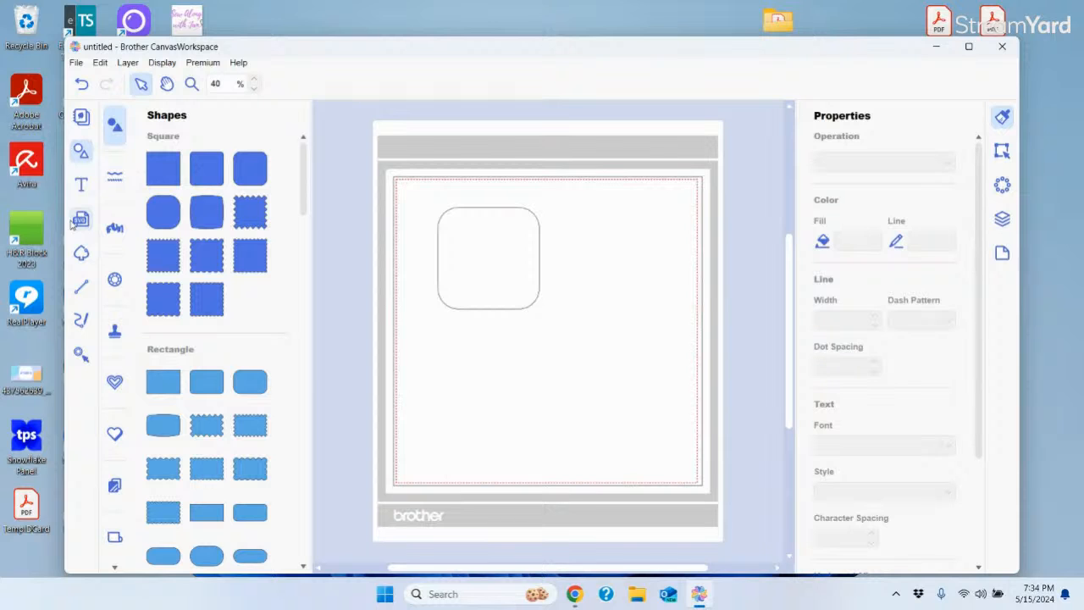
left_click(159, 65)
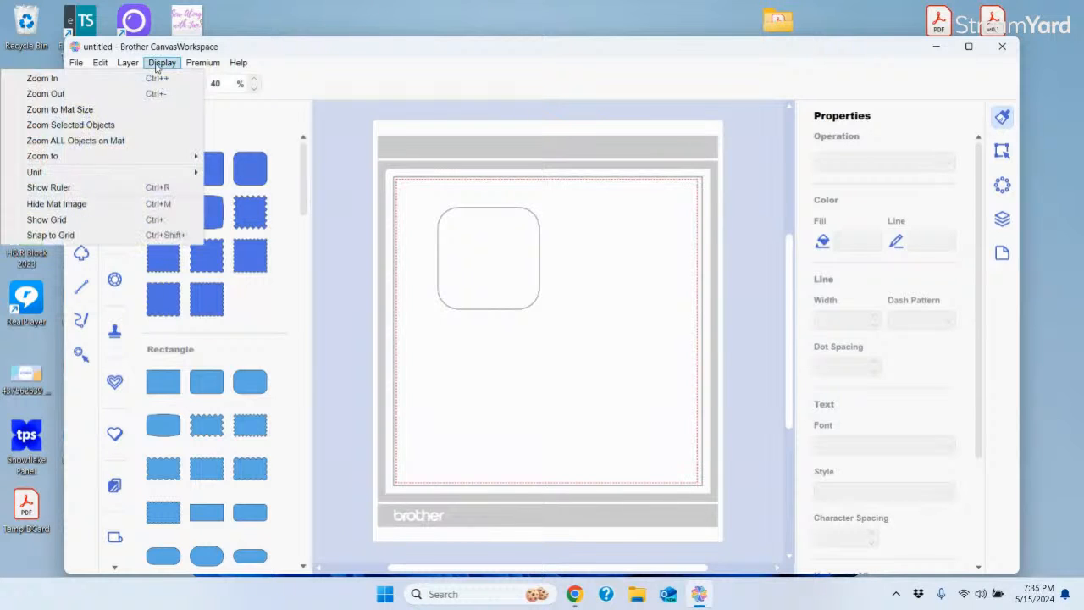
left_click(66, 221)
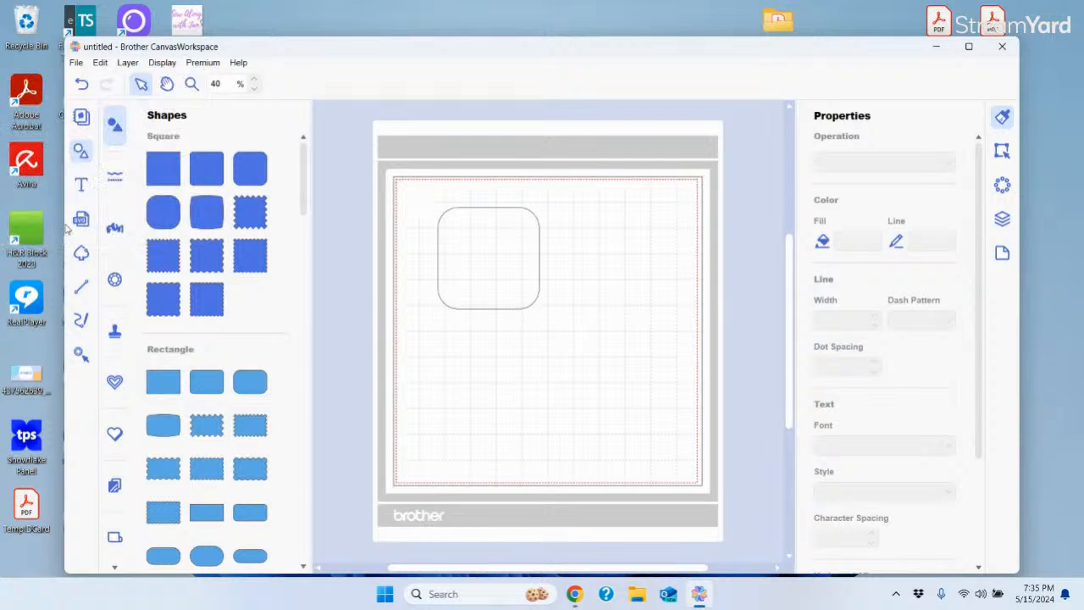
left_click(172, 66)
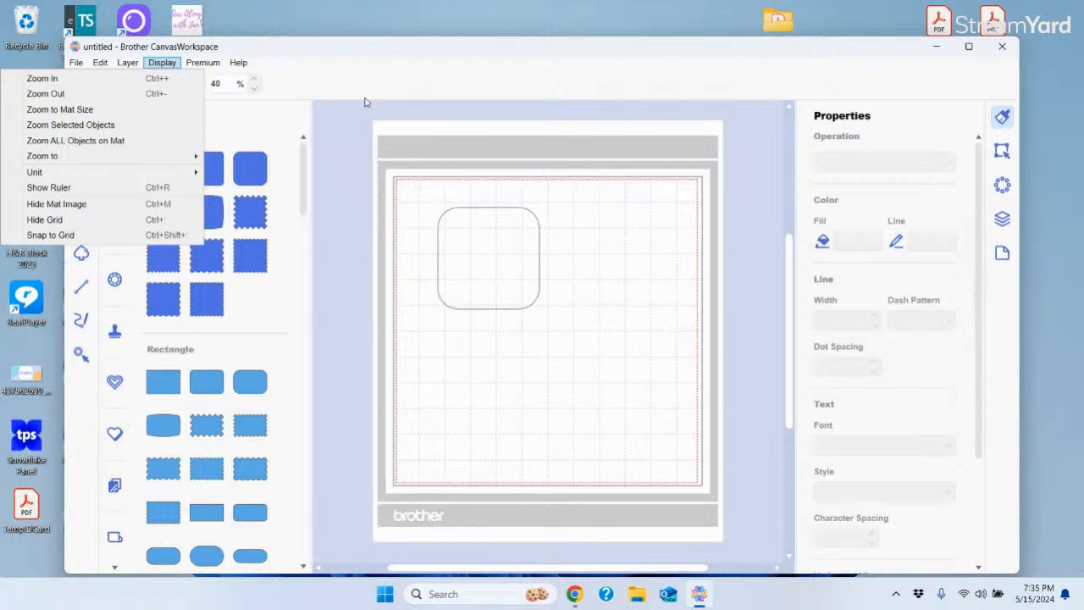
left_click(352, 73)
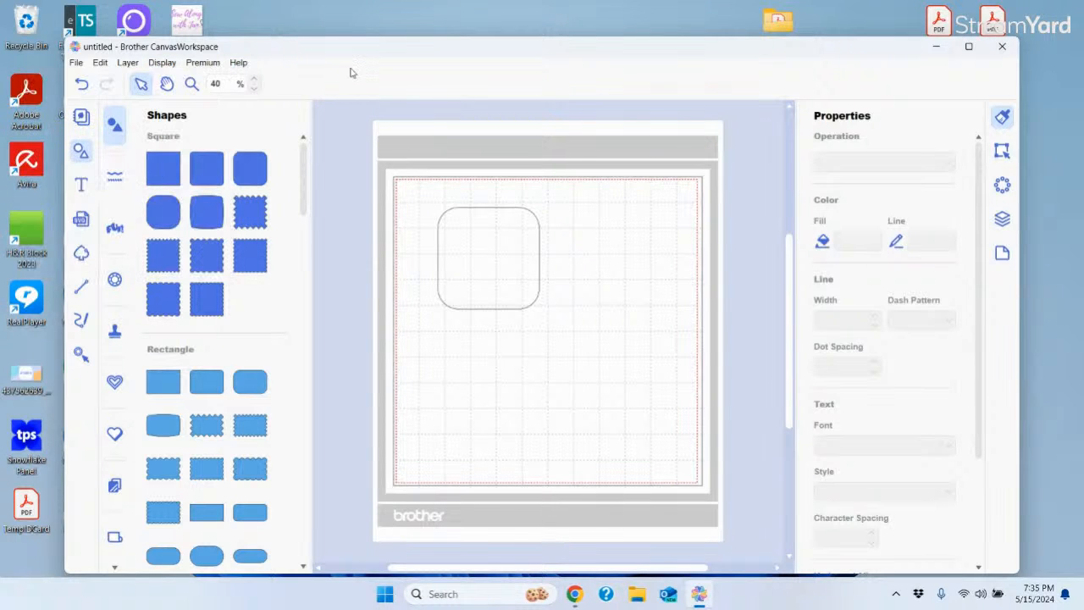
left_click(204, 68)
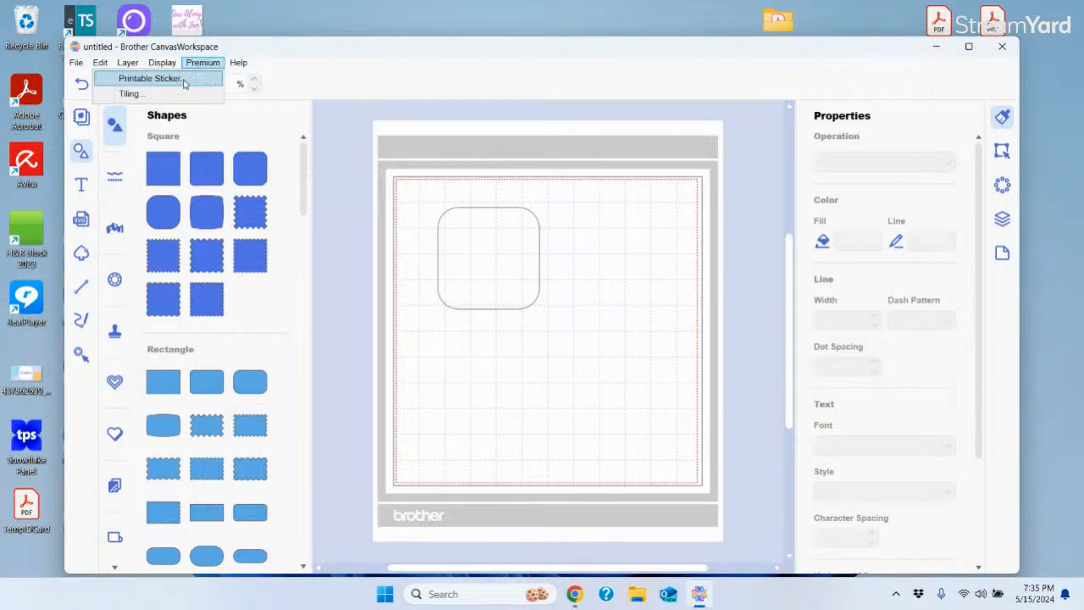
left_click(384, 78)
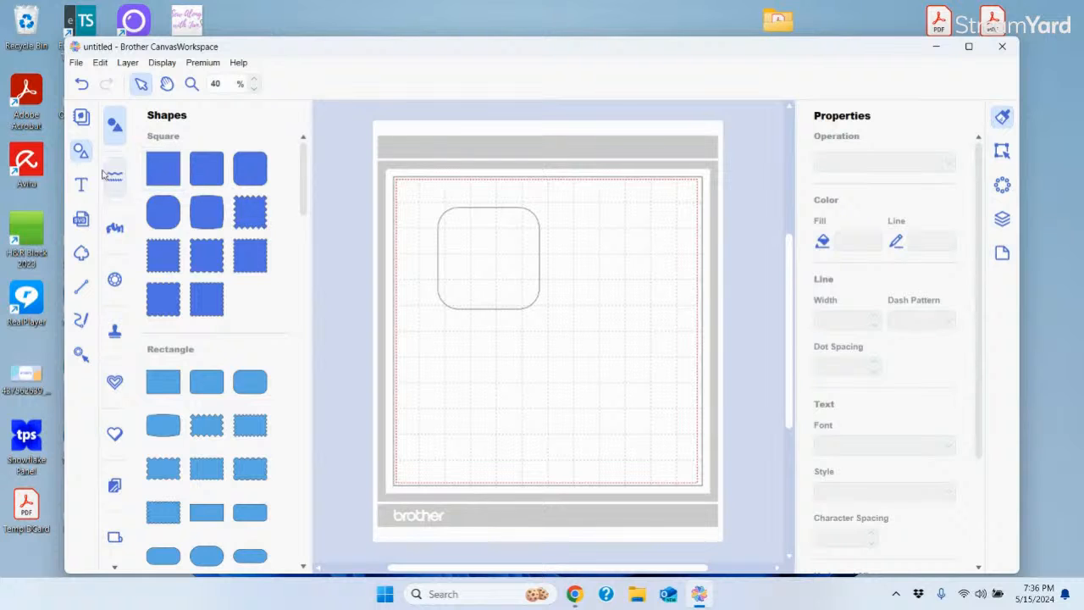
Toggle the Shapes library panel off and back on, then open the Help menu
left_click(82, 155)
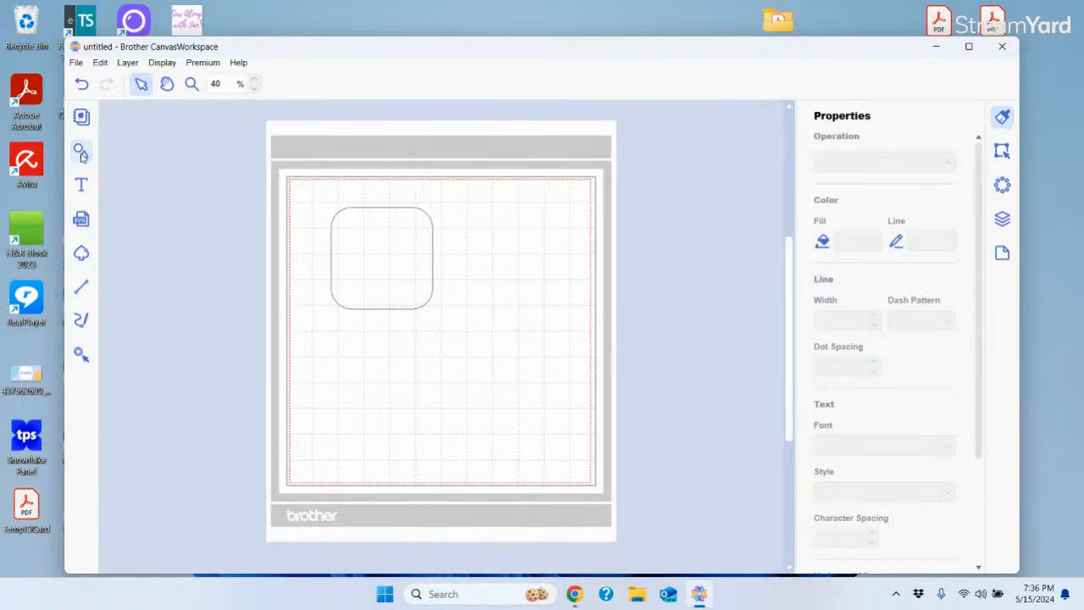
left_click(82, 154)
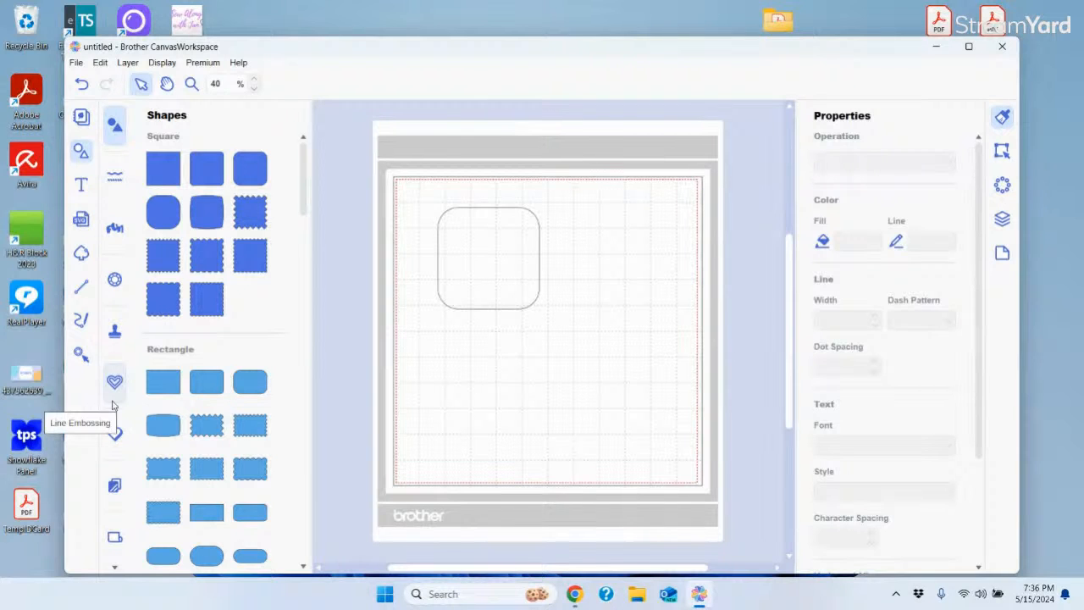
left_click(239, 64)
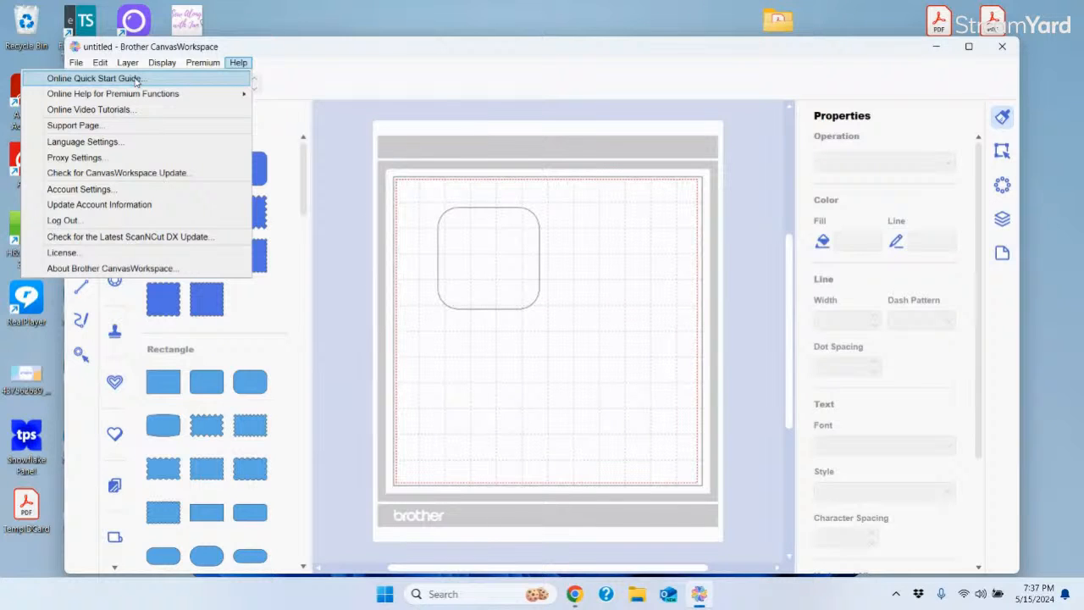
Open the Vinyl Auto Blade guide under Online Help for Premium Functions
mouse_move(138, 99)
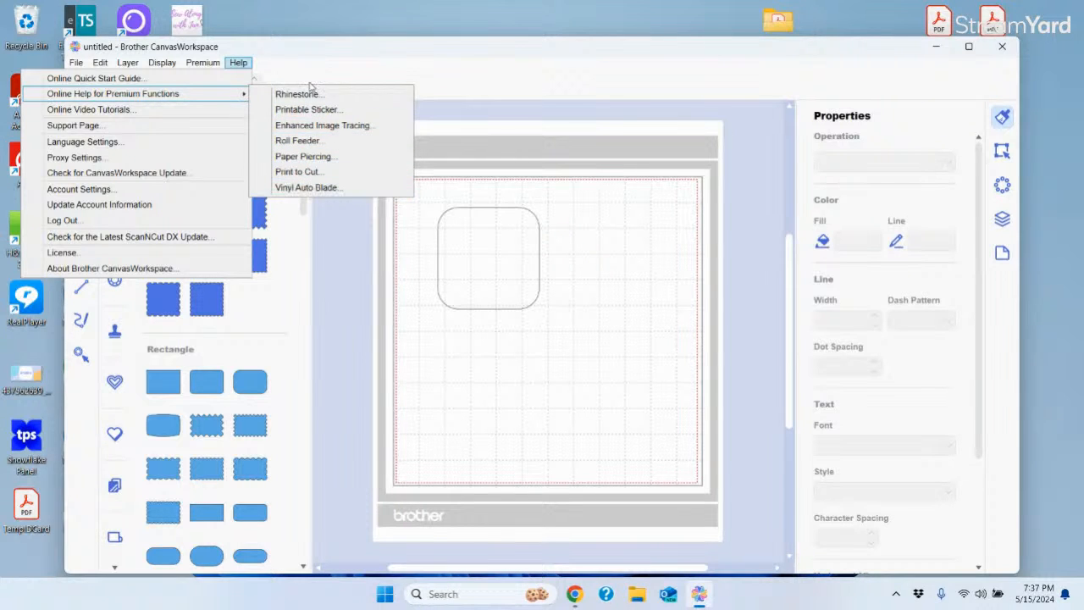
left_click(313, 187)
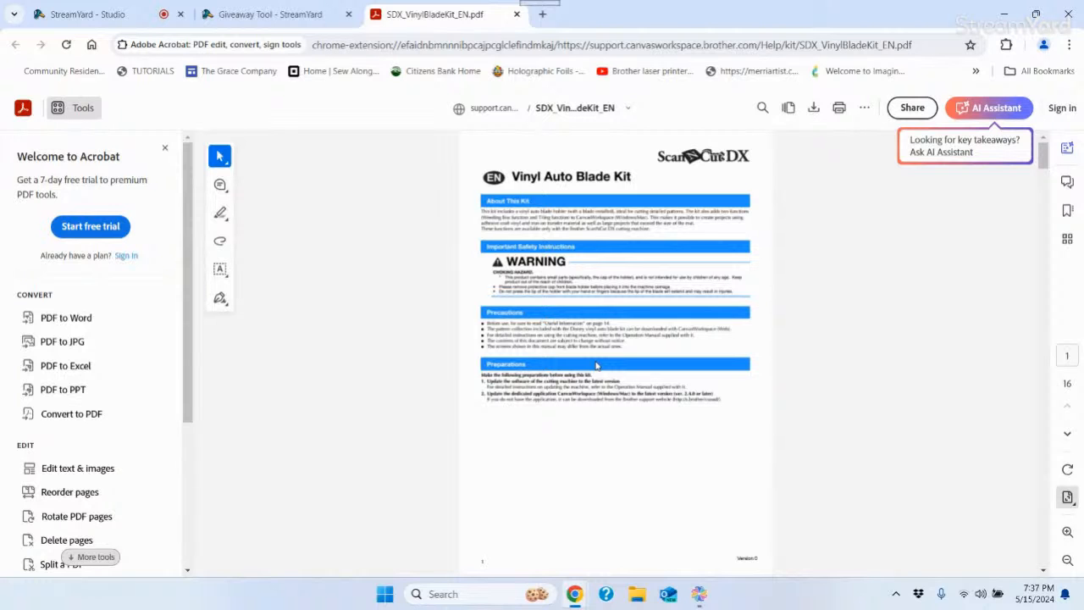
Alt+Tab from the PDF guide back to CanvasWorkspace and open the Help menu
key("alt+Tab")
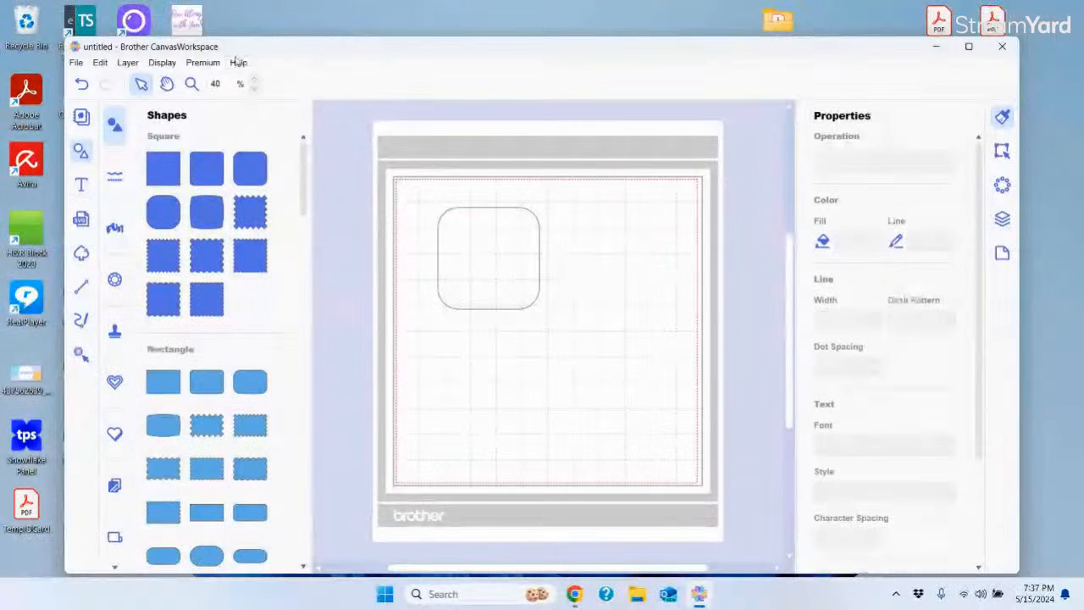
left_click(238, 63)
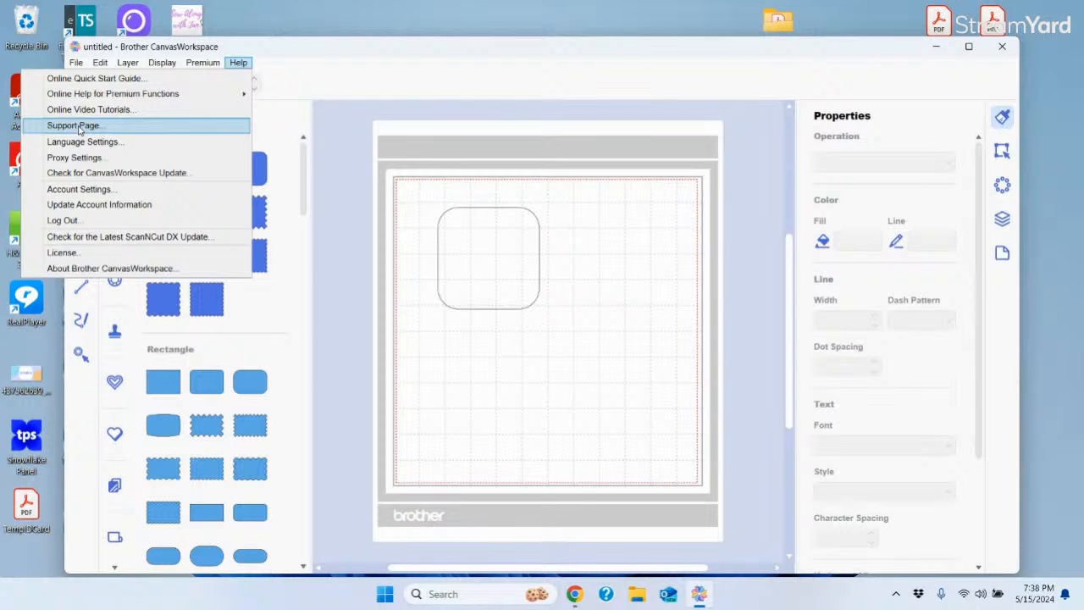
Open the Support Page, scroll the Brother product list, then close the tab
left_click(74, 125)
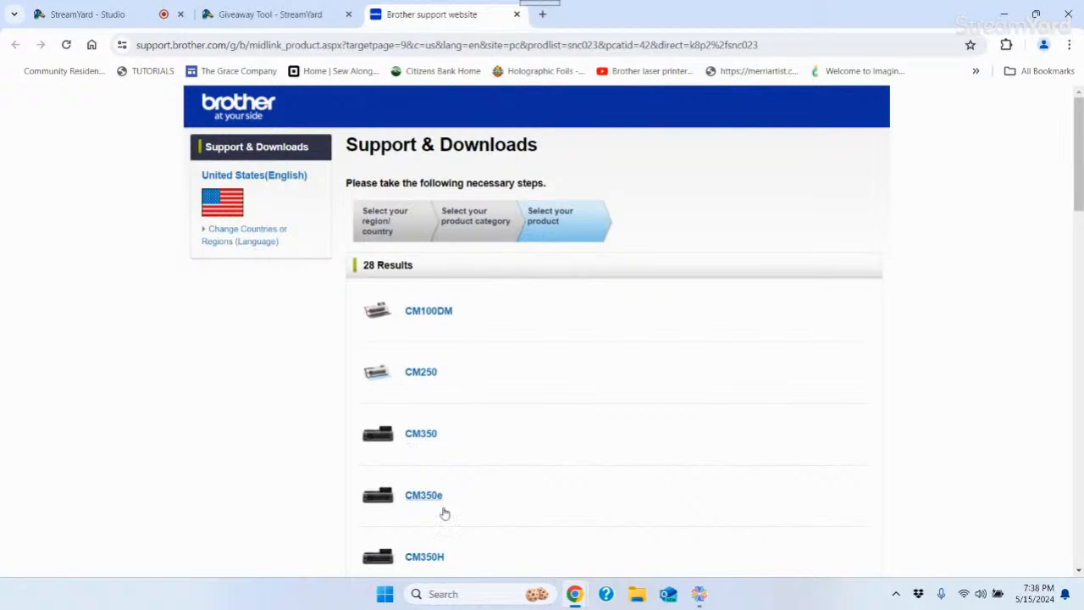
left_click_drag(1080, 130, 1080, 202)
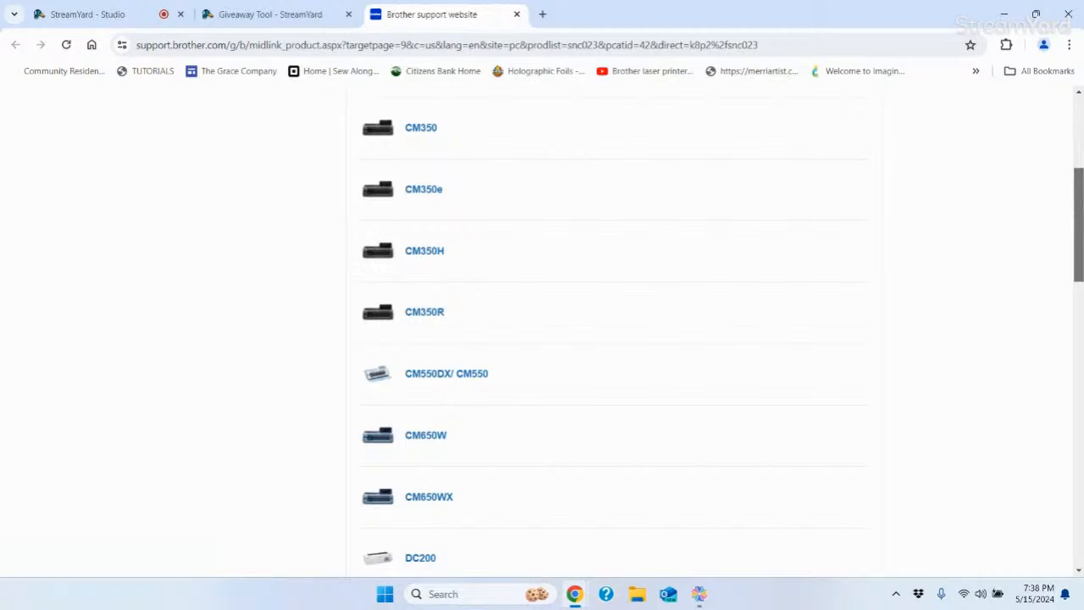
left_click_drag(1080, 202, 1062, 5)
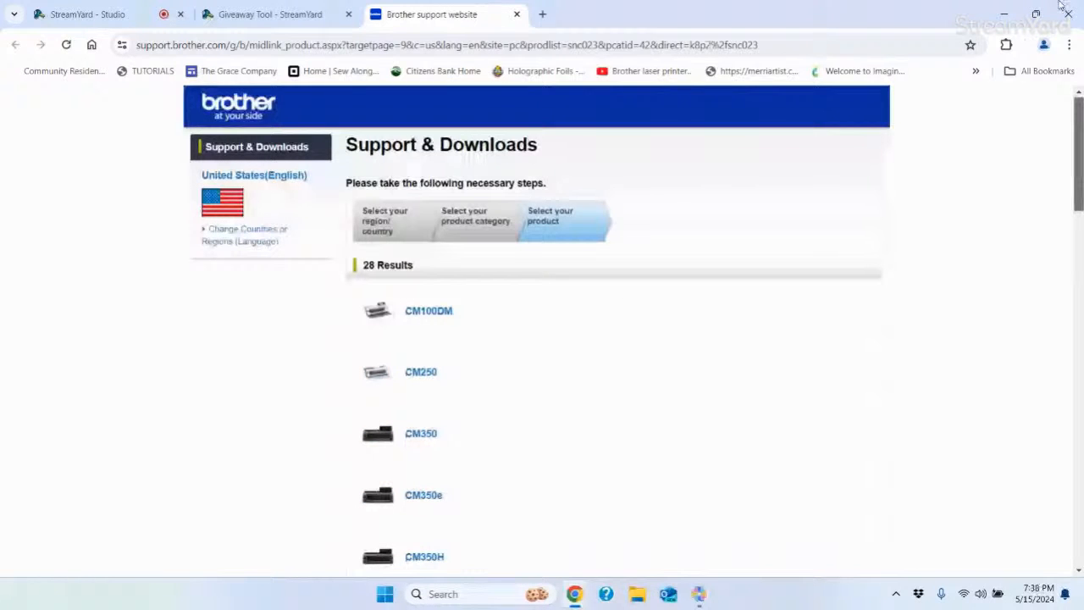
left_click(518, 15)
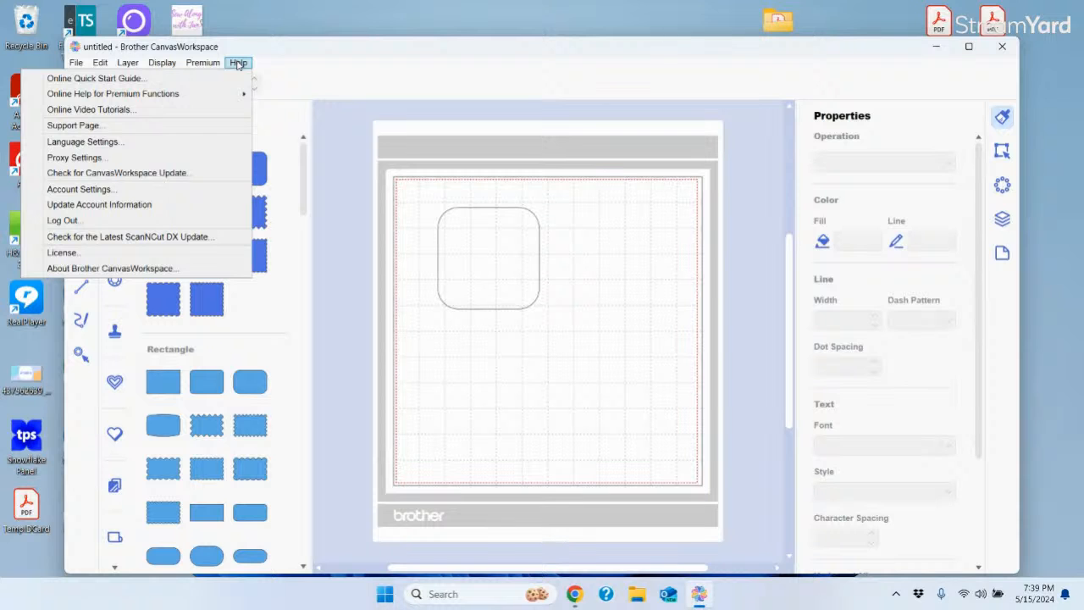
Open Account Settings and review the Machine(s) Registration list
left_click(79, 190)
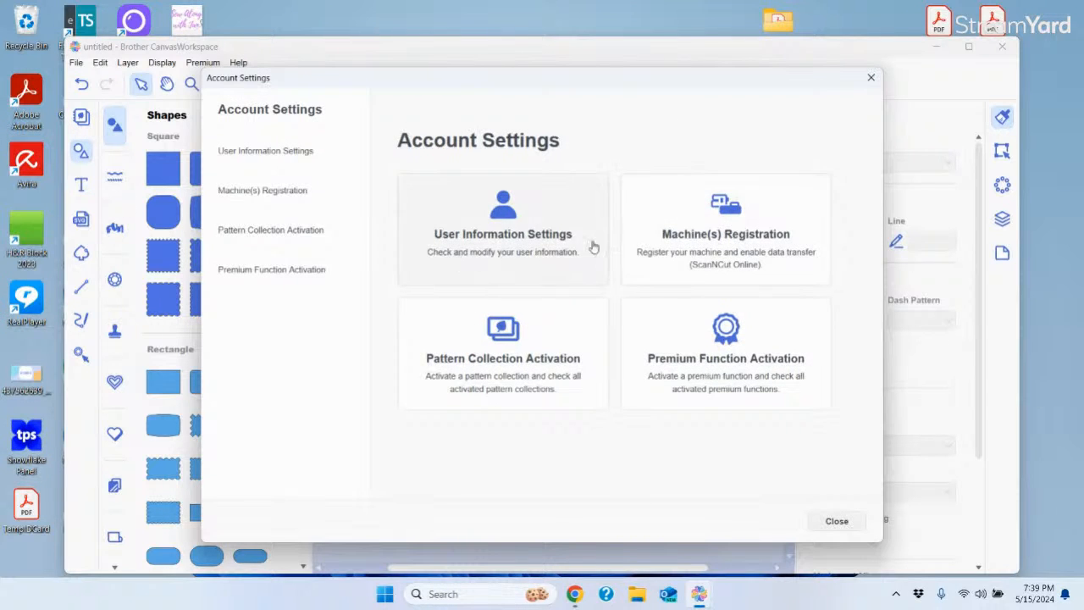
left_click(690, 237)
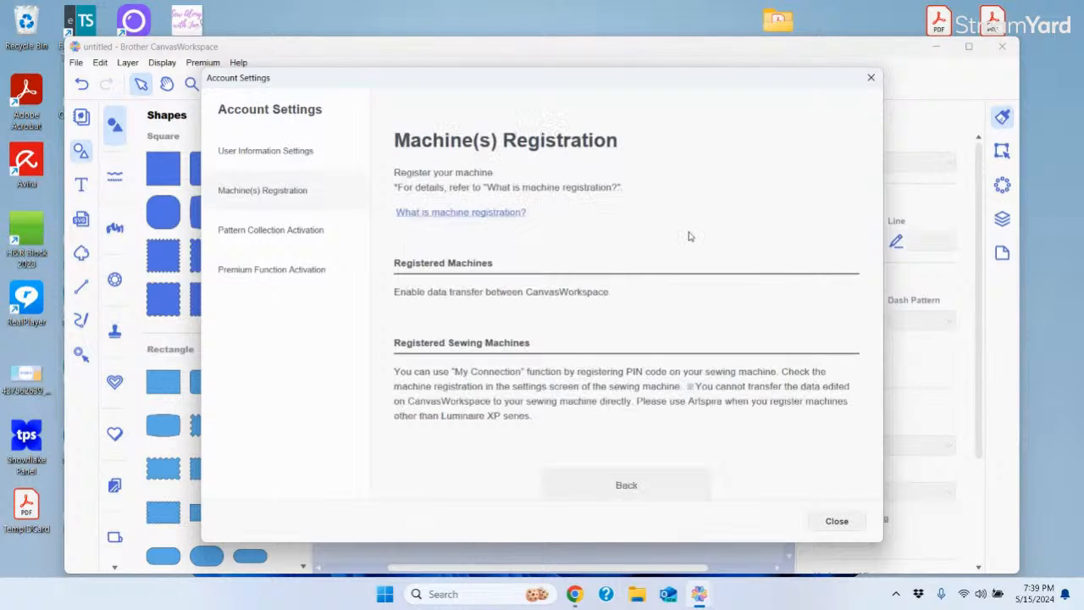
scroll(882, 363, "down", 3)
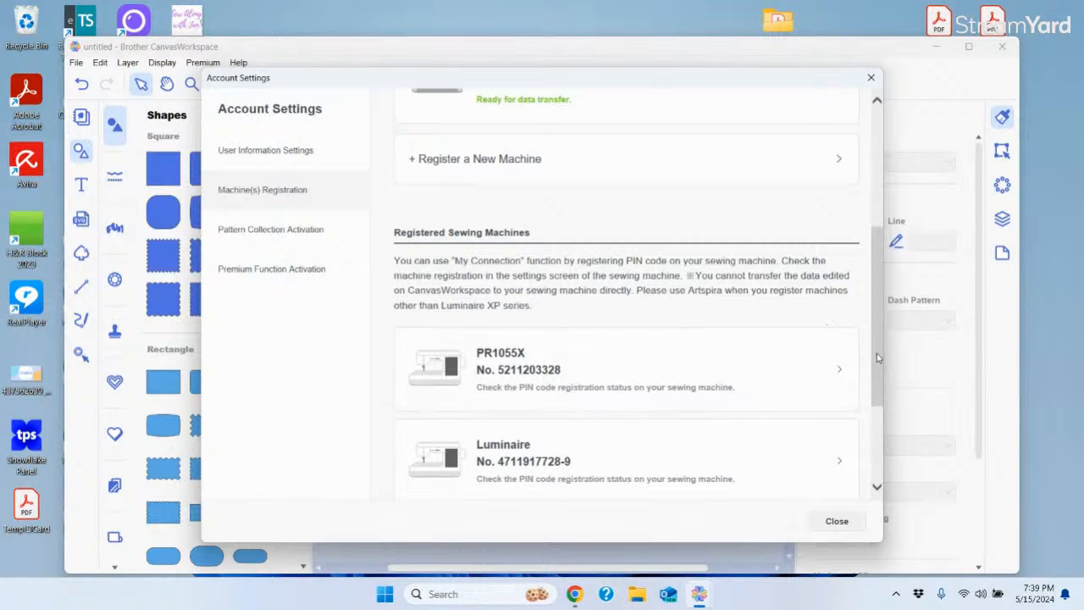
scroll(877, 355, "up", 4)
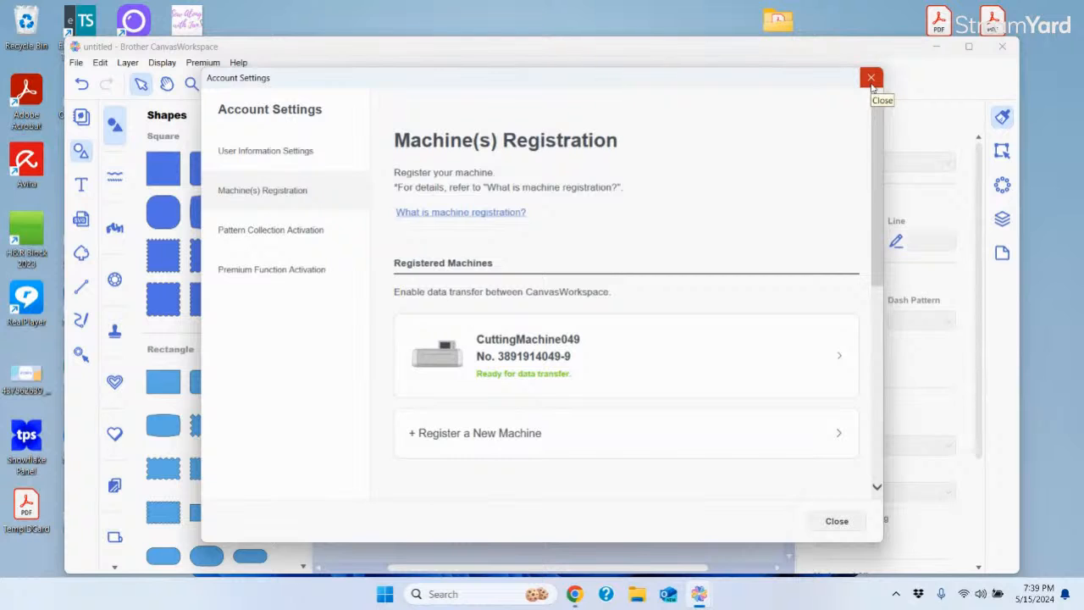
Check the activated pattern collections and premium functions, then close Account Settings
left_click(255, 237)
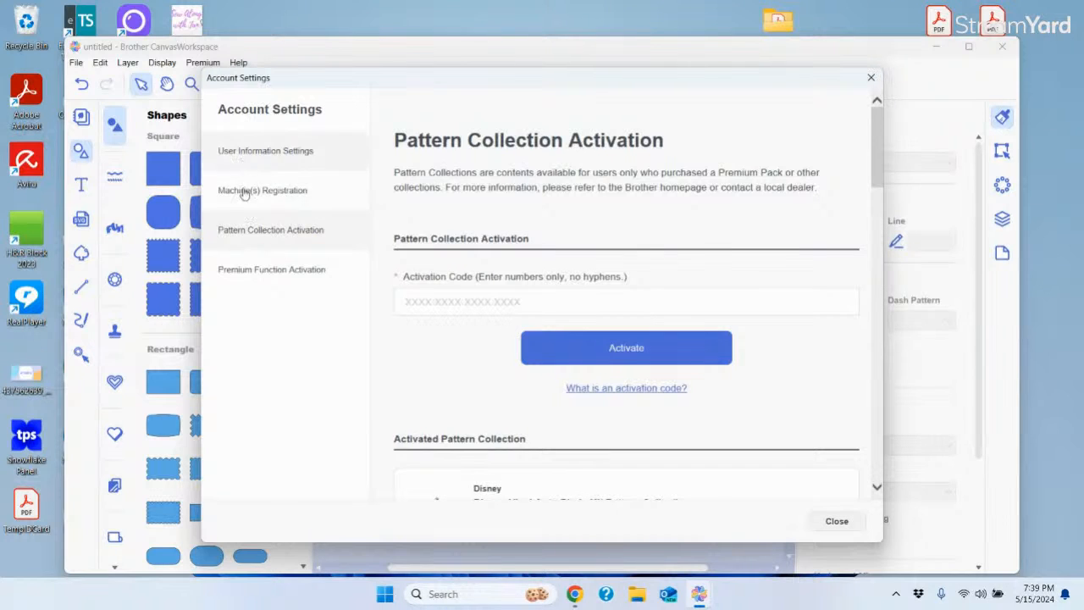
left_click(247, 274)
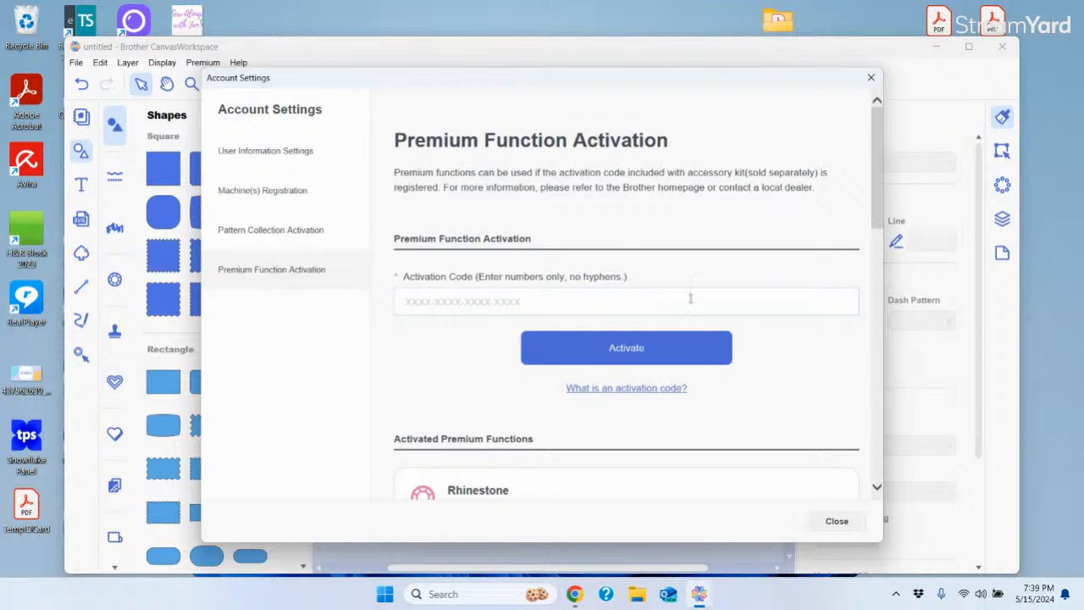
mouse_move(879, 203)
left_mouse_down()
mouse_move(925, 461)
mouse_move(879, 216)
left_mouse_up()
left_click(870, 80)
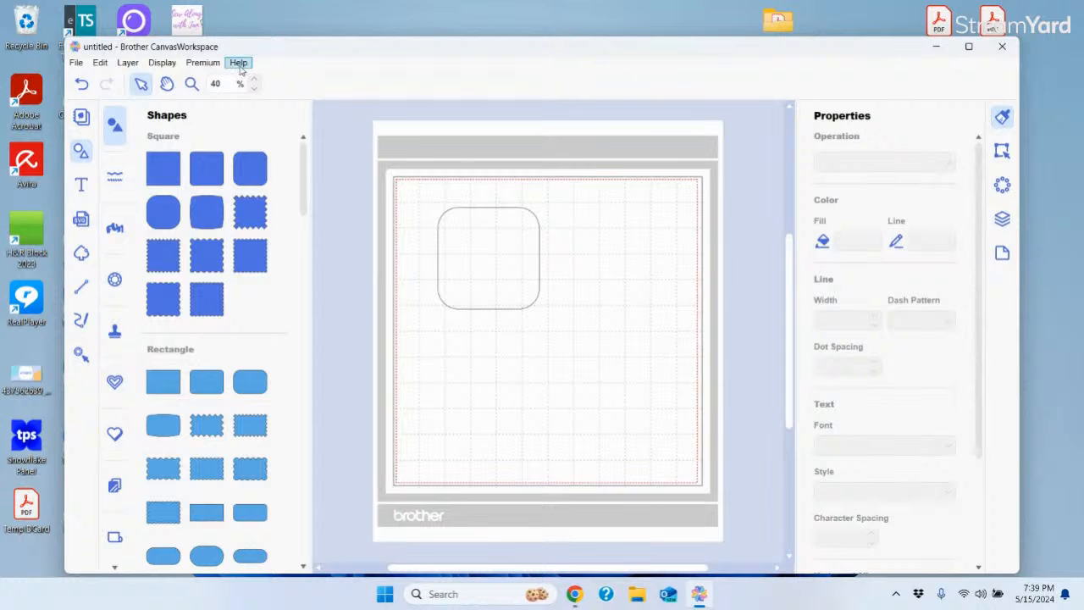
left_click(239, 64)
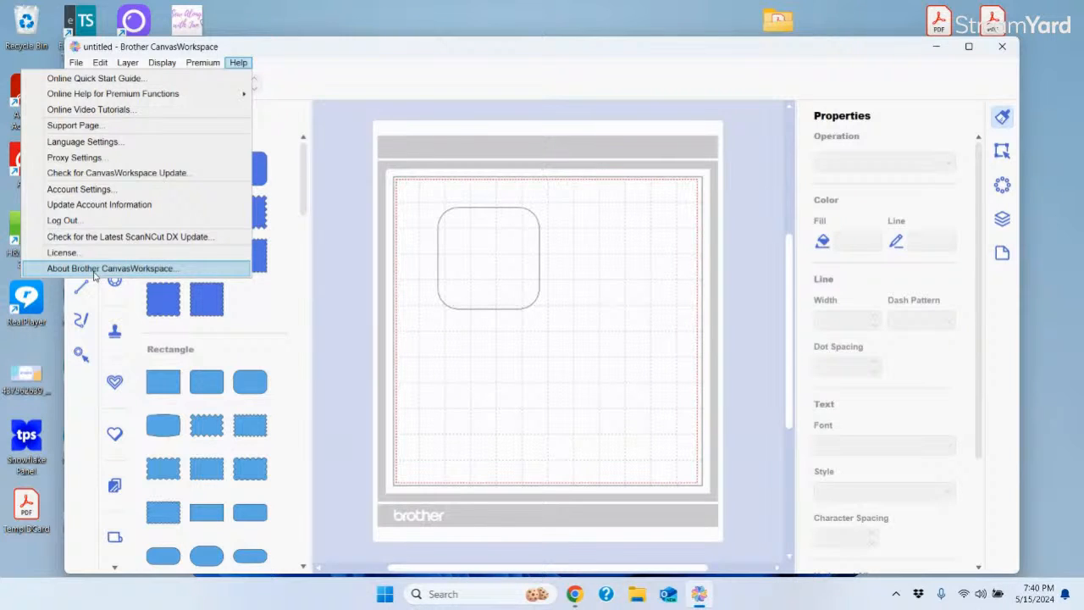
left_click(357, 84)
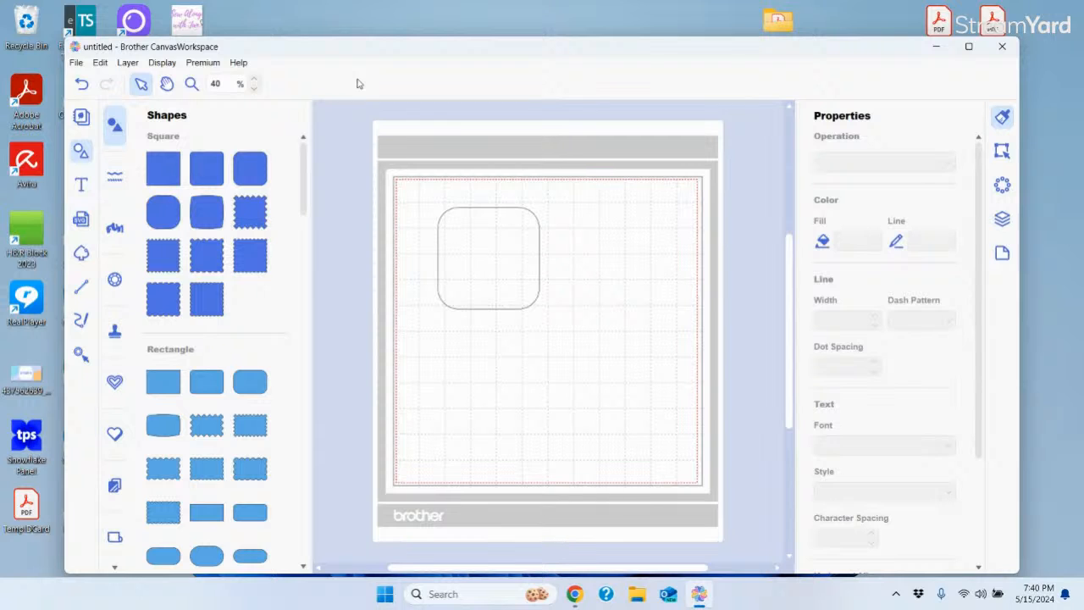
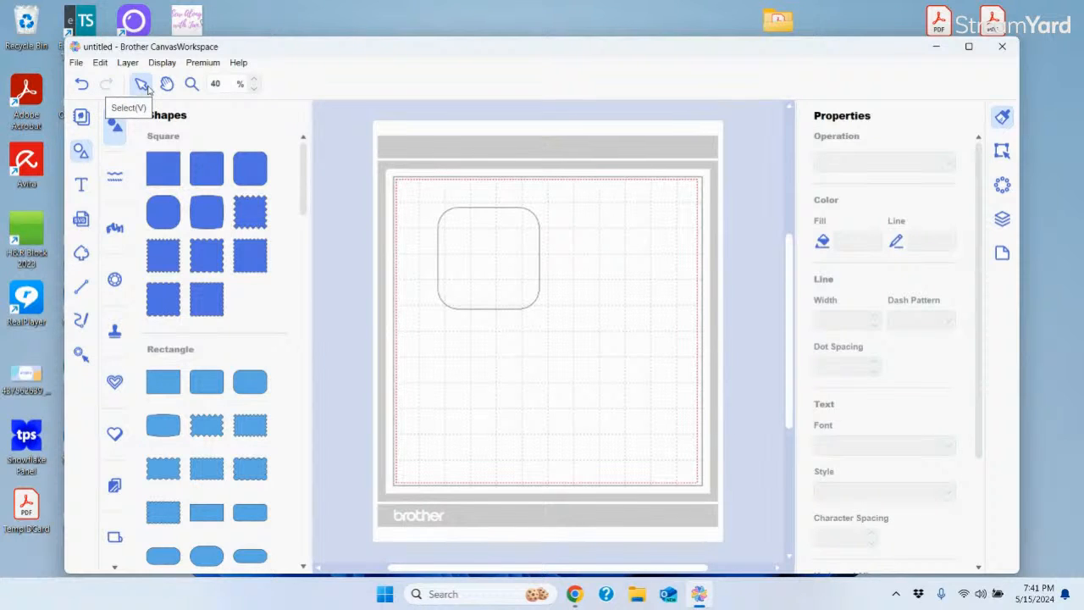
Pan the mat and zoom in on the rounded square to about 159%
left_click(169, 90)
mouse_move(484, 280)
left_mouse_down()
mouse_move(518, 353)
mouse_move(564, 402)
mouse_move(418, 341)
mouse_move(619, 336)
mouse_move(339, 297)
mouse_move(651, 309)
mouse_move(446, 409)
mouse_move(588, 257)
mouse_move(531, 399)
mouse_move(466, 283)
mouse_move(484, 305)
mouse_move(484, 296)
left_mouse_up()
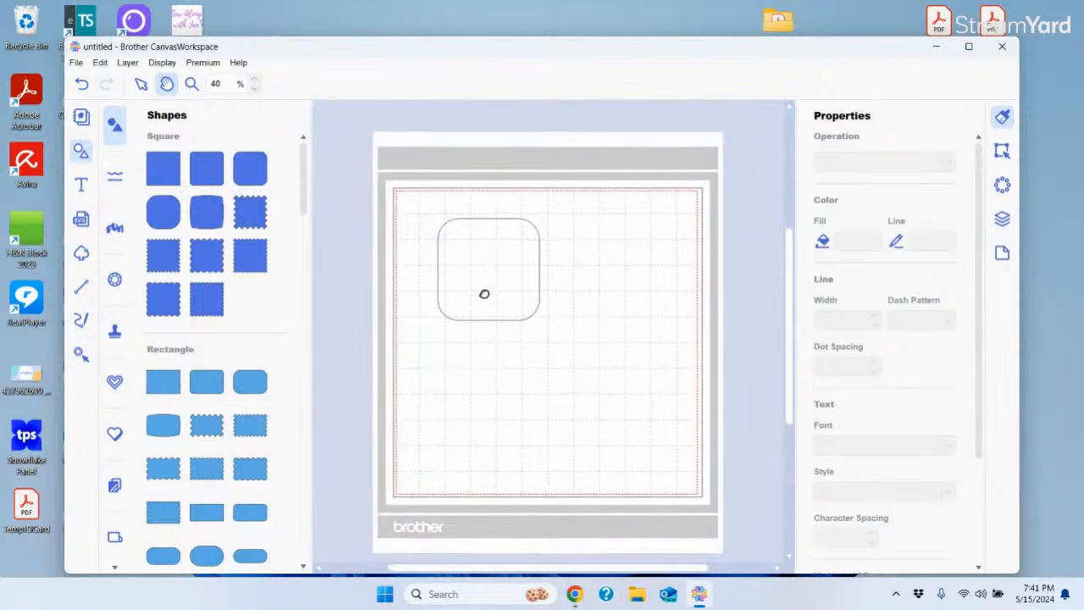
left_click(190, 85)
left_click(532, 297)
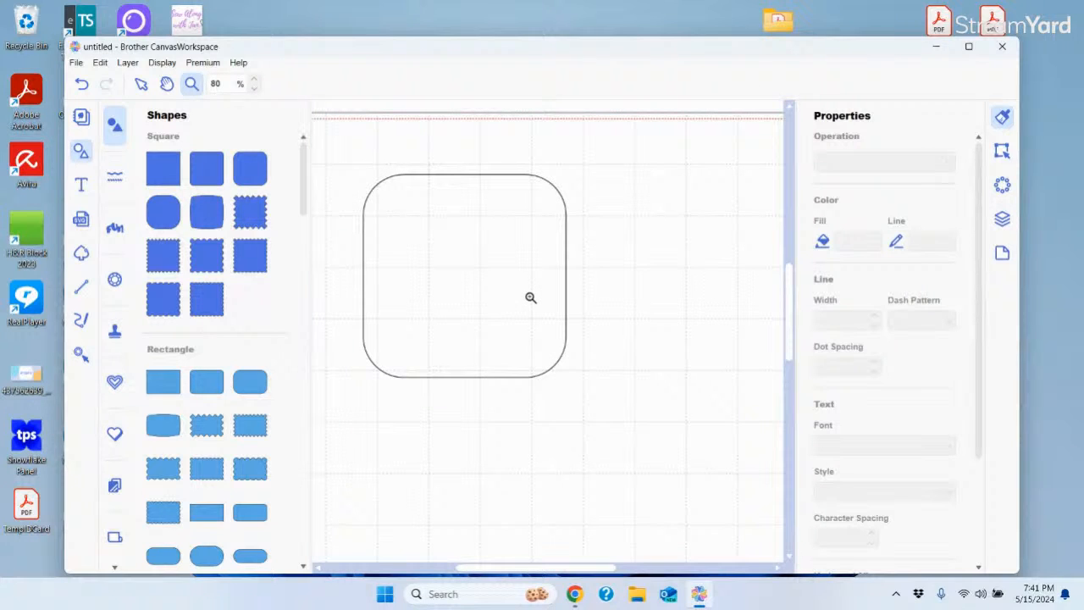
right_click(531, 297)
left_click(655, 262)
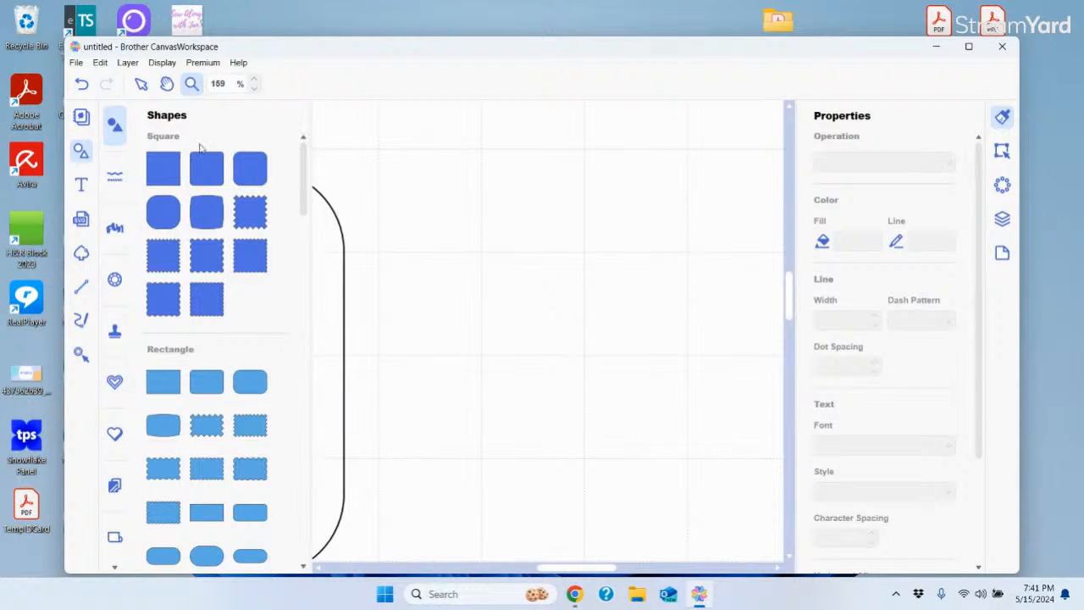
left_click(141, 85)
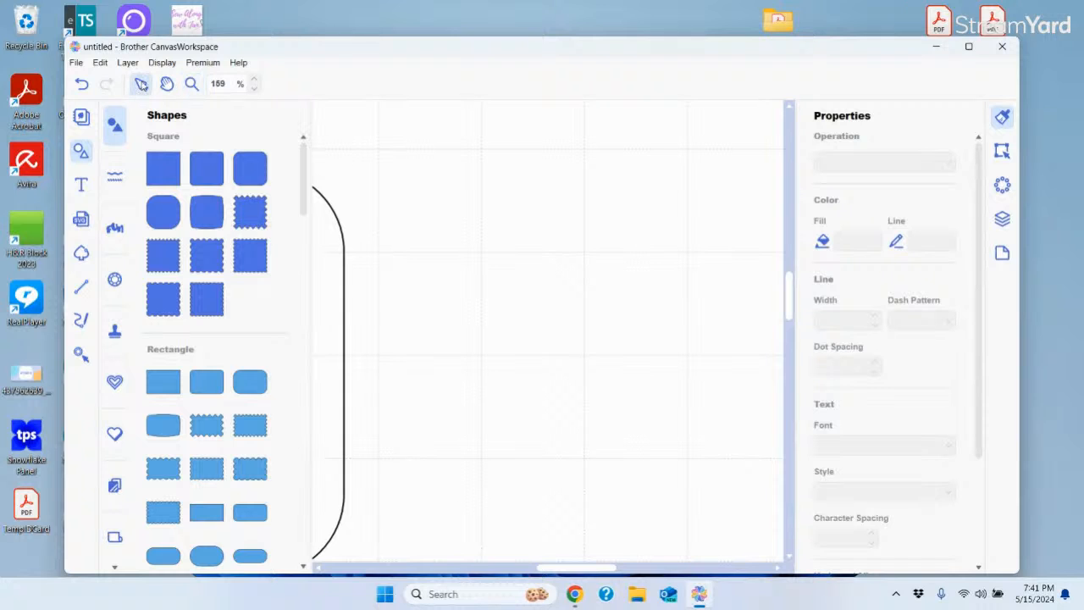
Zoom out to 40% to see the whole mat, then bring up the Help menu
left_click(255, 90)
left_click(255, 90)
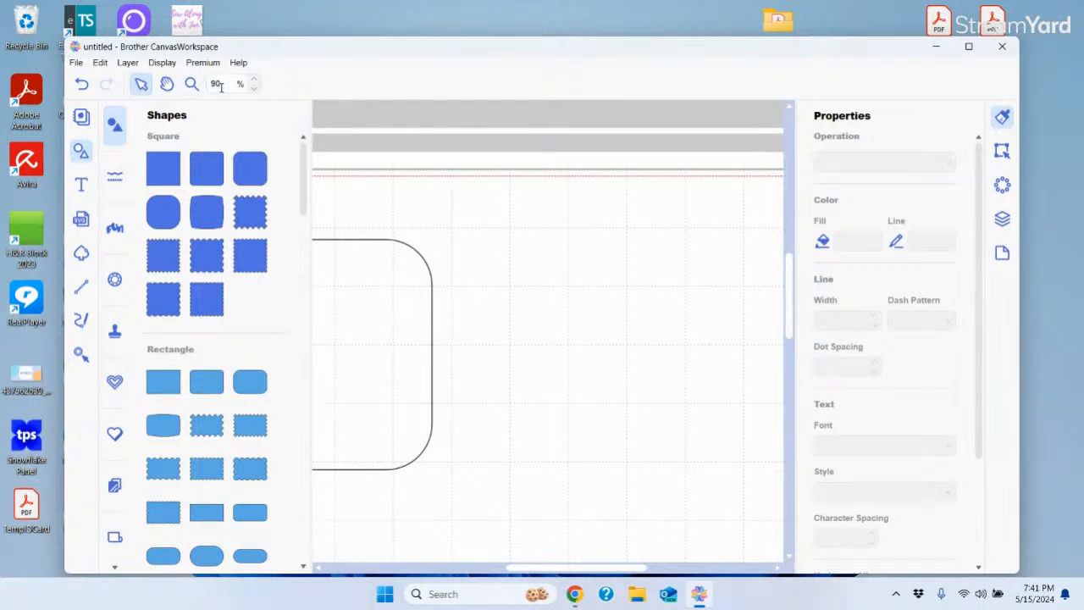
left_click(254, 90)
left_click(254, 90)
left_click(254, 89)
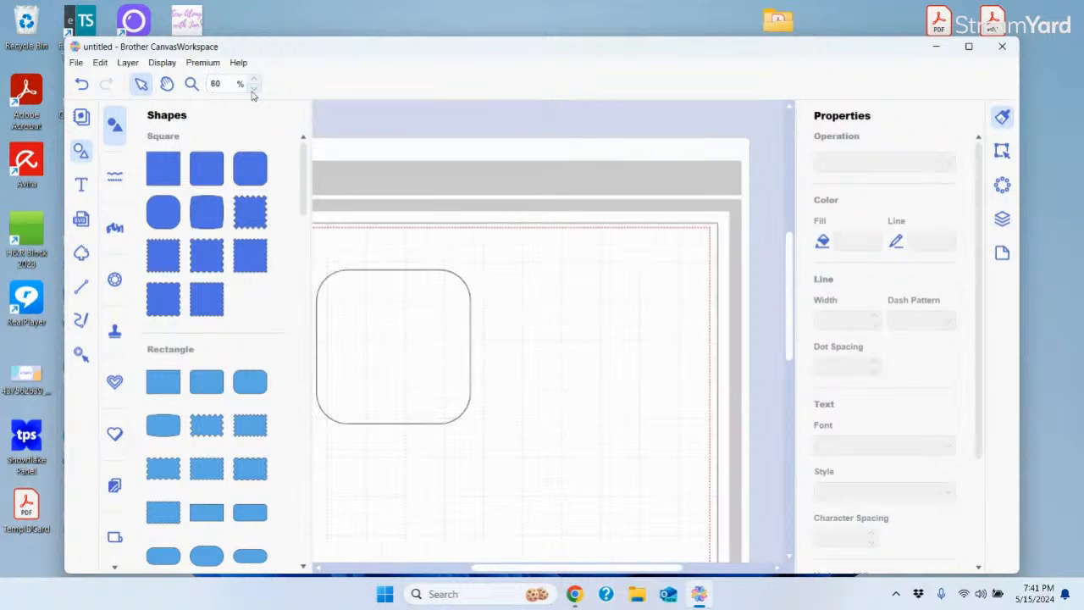
left_click(254, 90)
left_click_drag(503, 571, 481, 571)
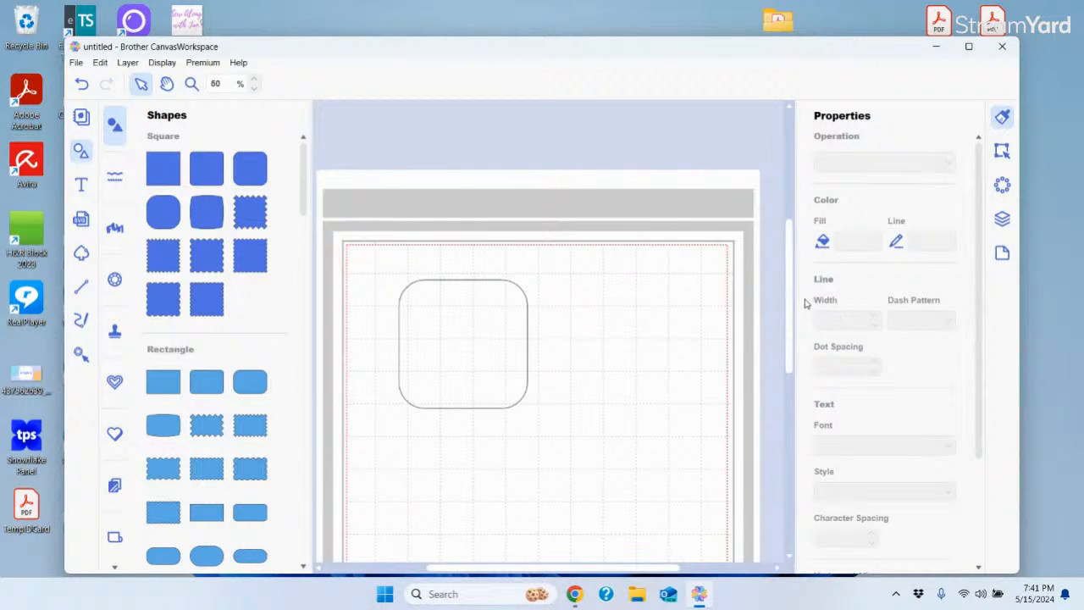
left_click_drag(793, 303, 793, 332)
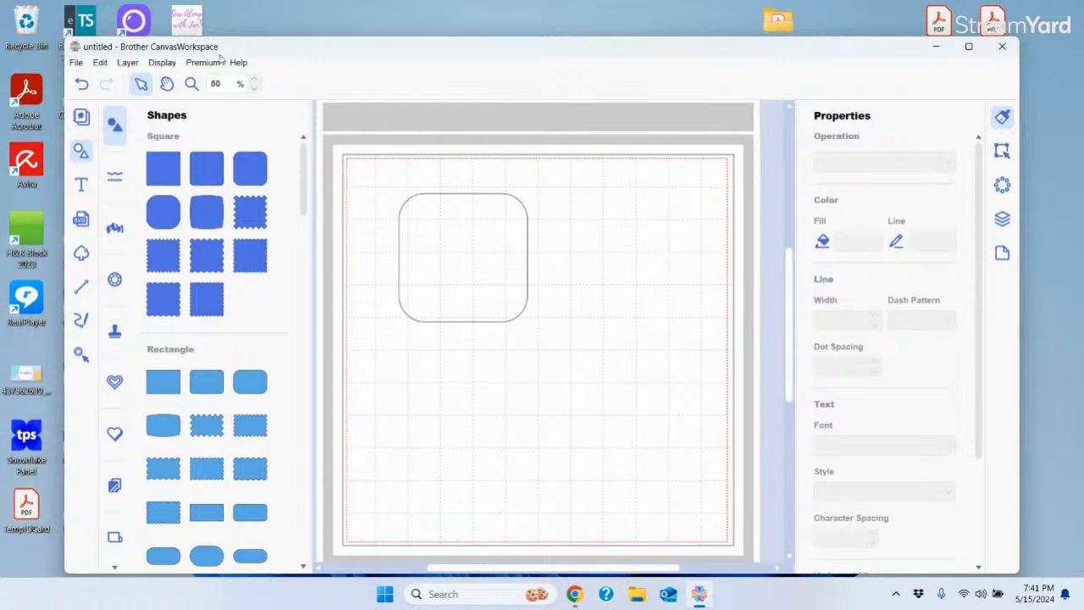
left_click(253, 90)
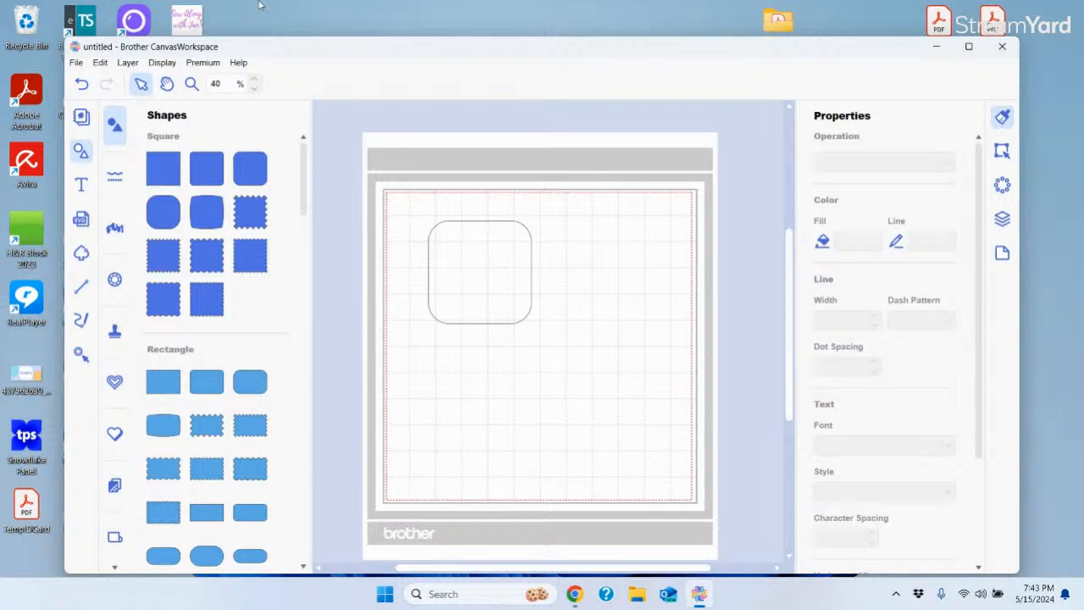
left_click(239, 64)
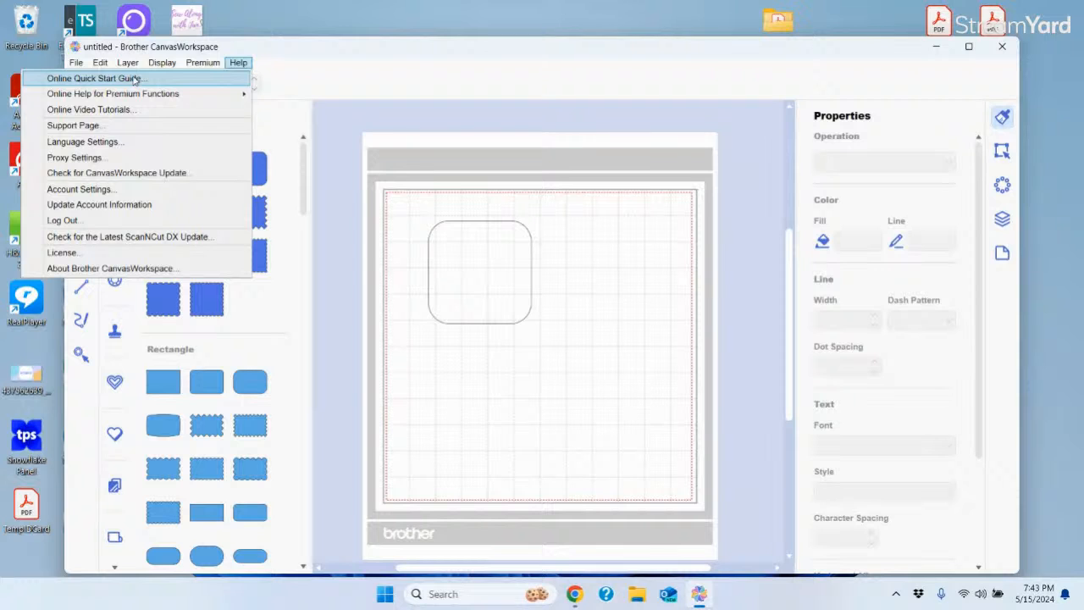
Confirm version 2.6.1 in About Brother CanvasWorkspace, then move the window up and left
left_click(333, 82)
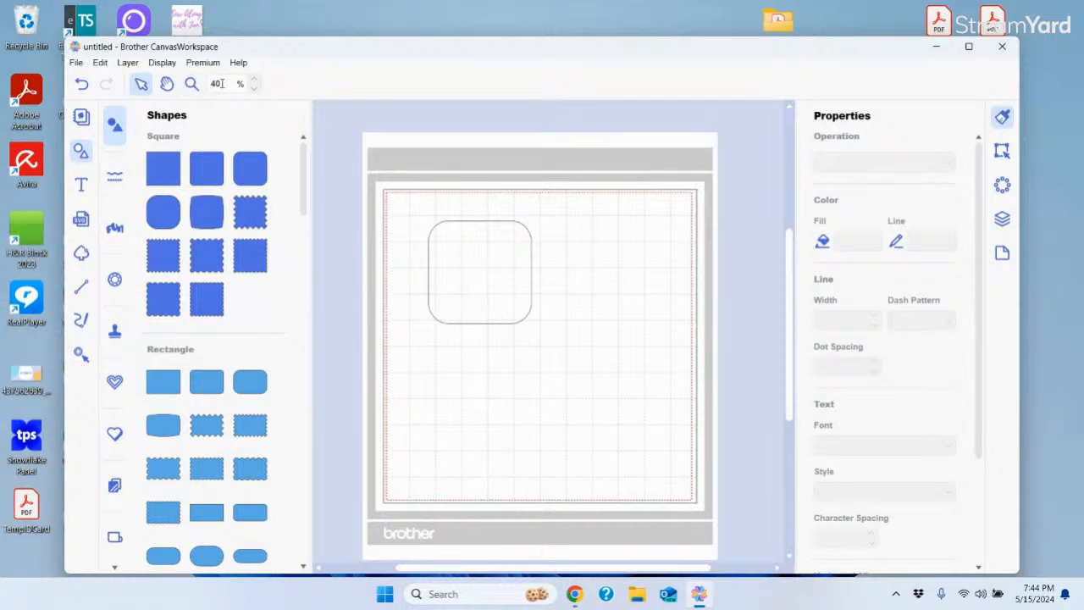
left_click(76, 63)
mouse_move(238, 62)
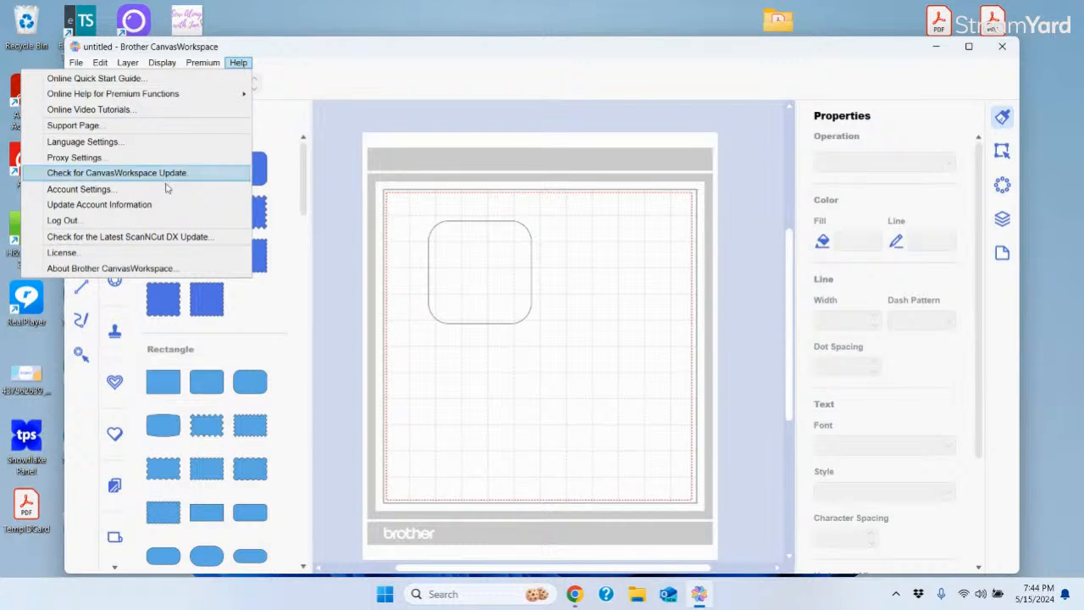
left_click(108, 269)
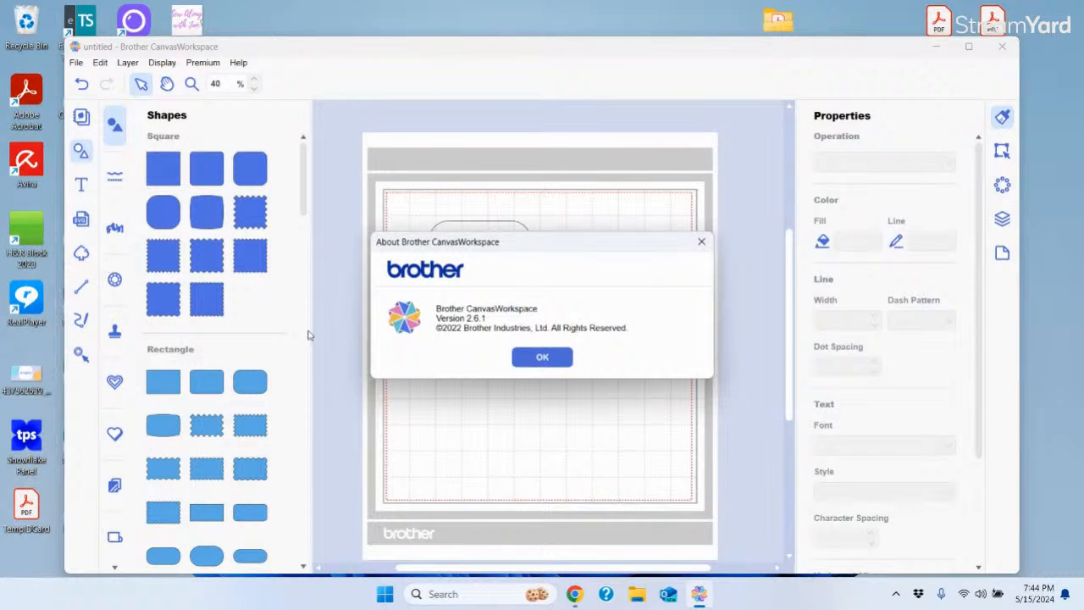
left_click(543, 356)
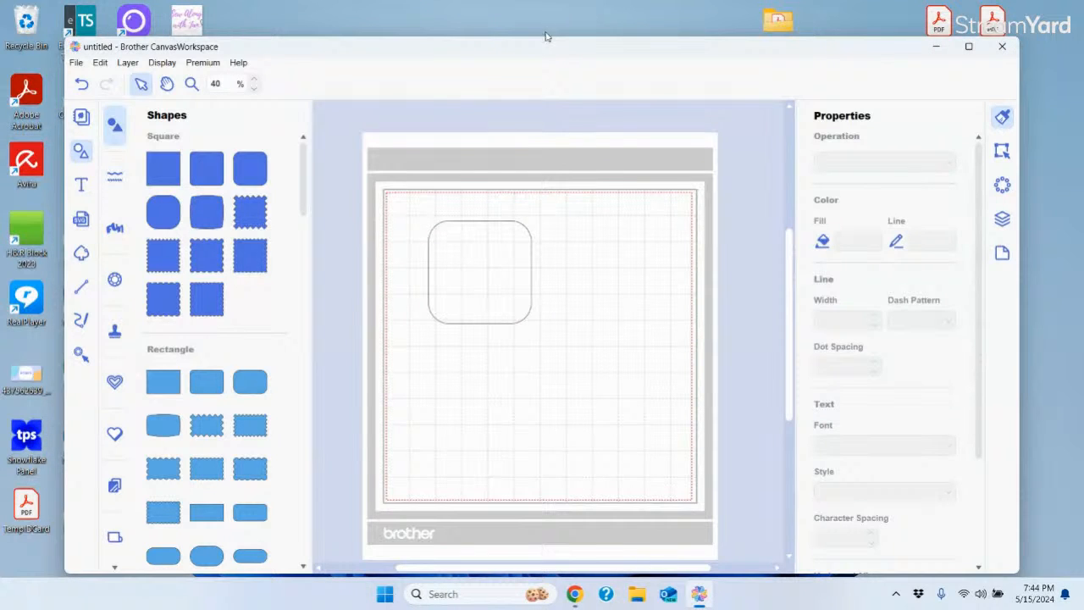
left_click_drag(536, 49, 529, 43)
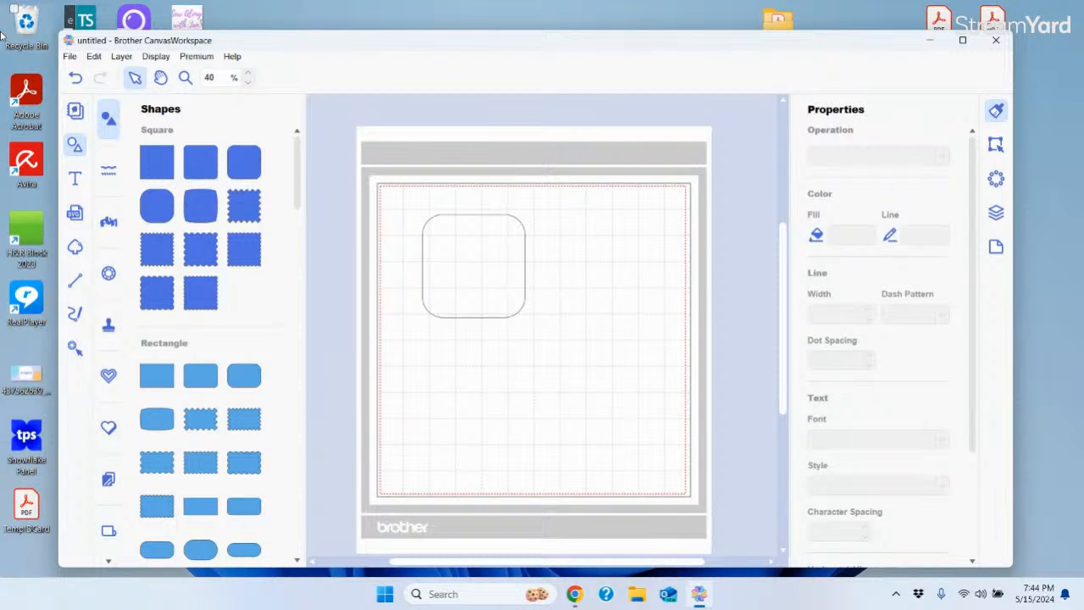
Hide the Shapes library, briefly reopen it, and hide it again
left_click(74, 146)
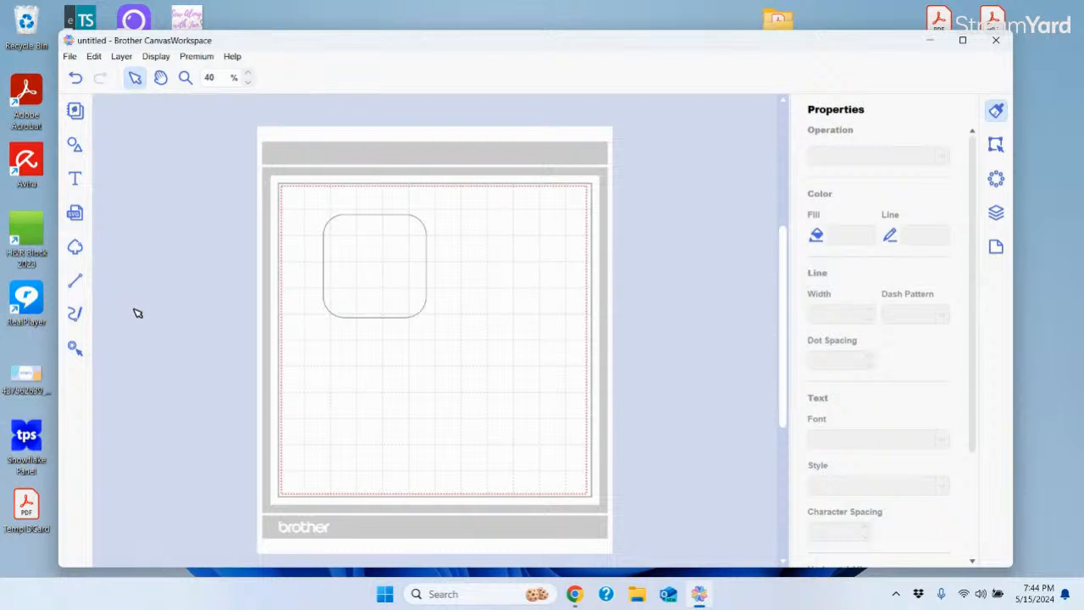
left_click(74, 146)
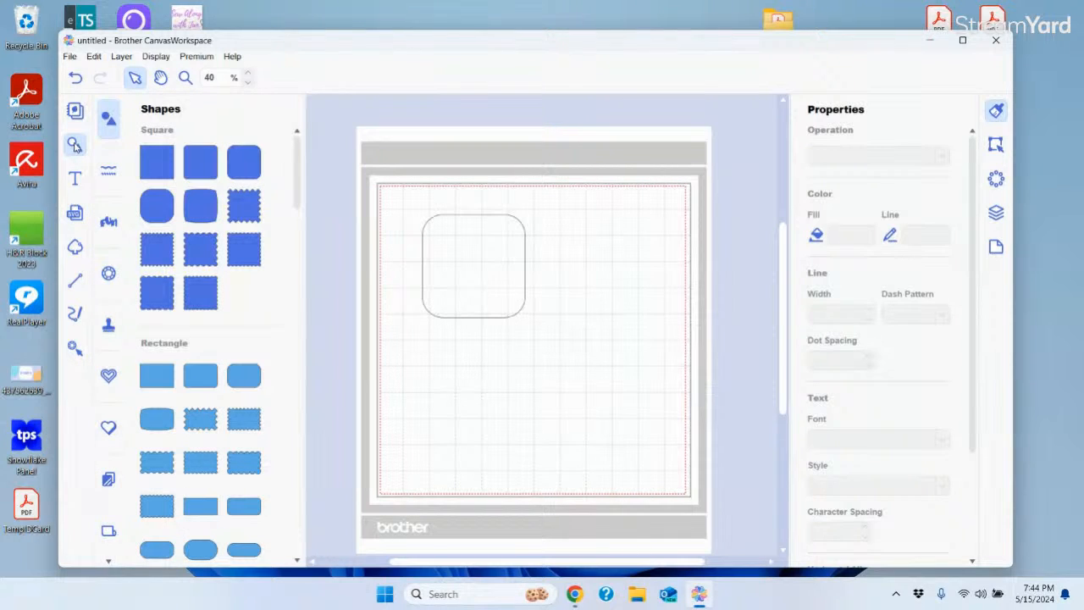
left_click(75, 145)
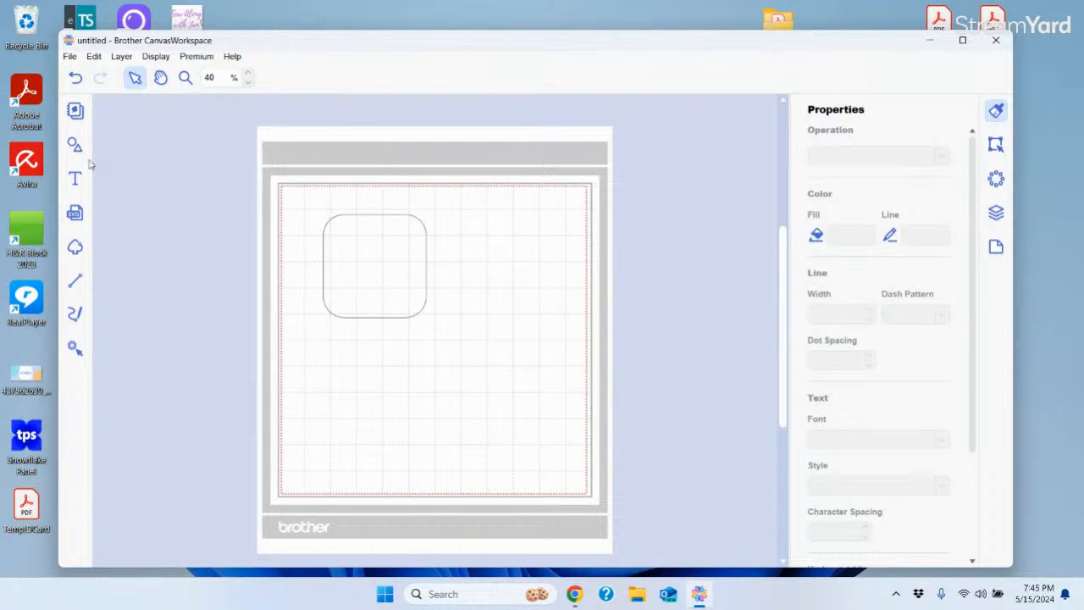
Glance at the Canvas Project/Pattern Collection, close it, and reopen the Shapes library
left_click(75, 110)
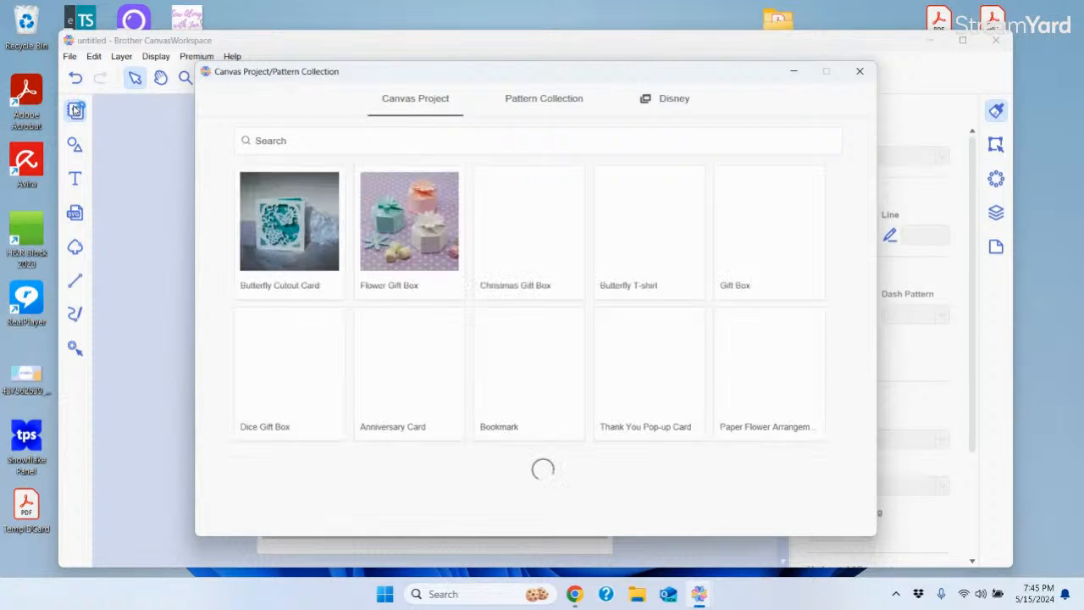
left_click(859, 73)
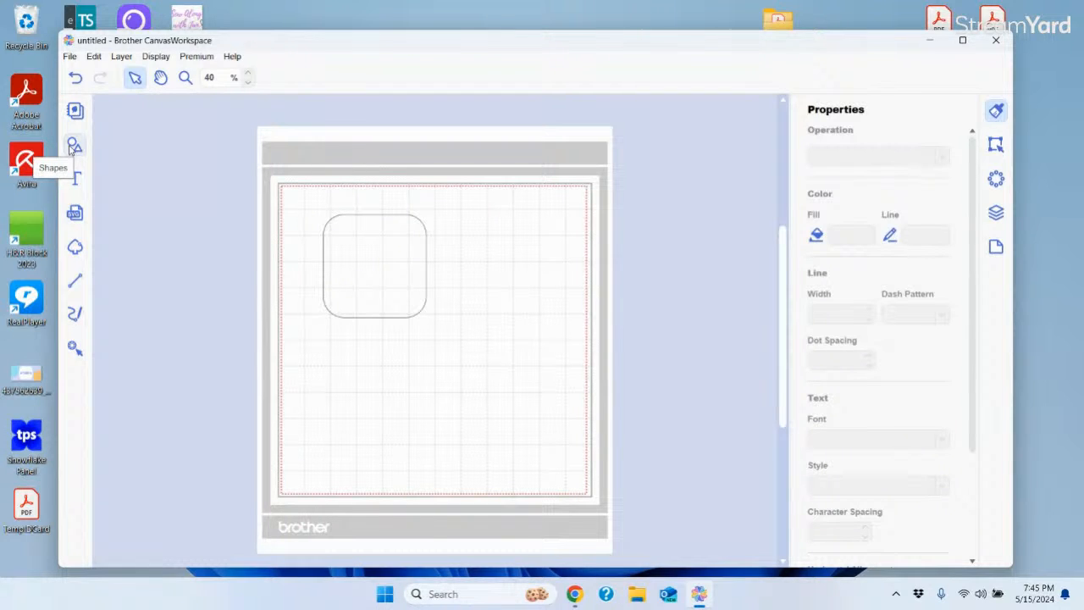
left_click(73, 147)
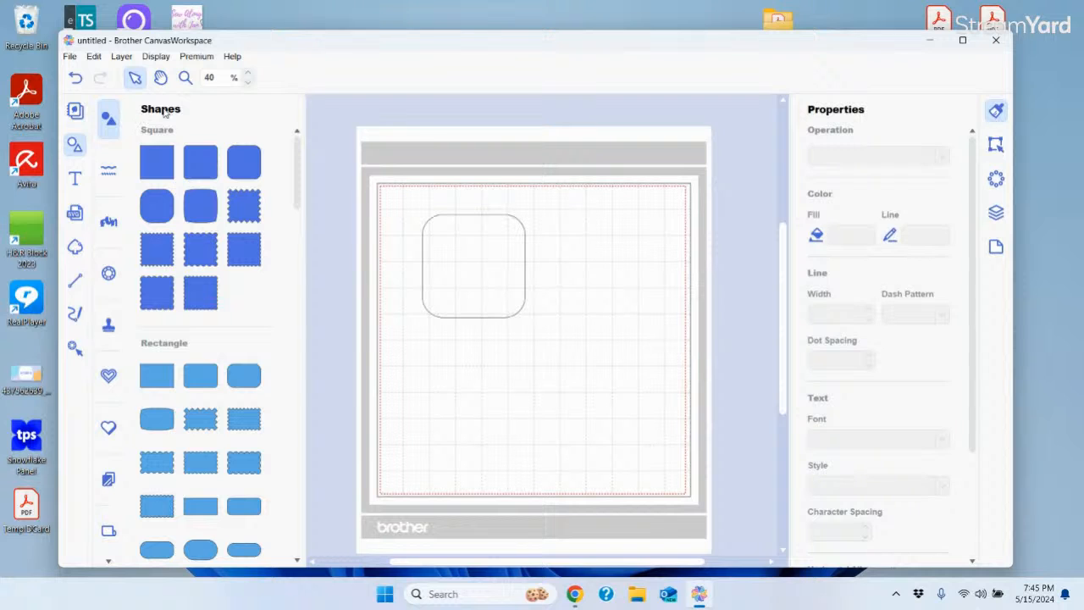
Place the plain outline heart on the mat, enlarge it, and overlap the square's lower-right corner
left_click_drag(299, 173, 286, 376)
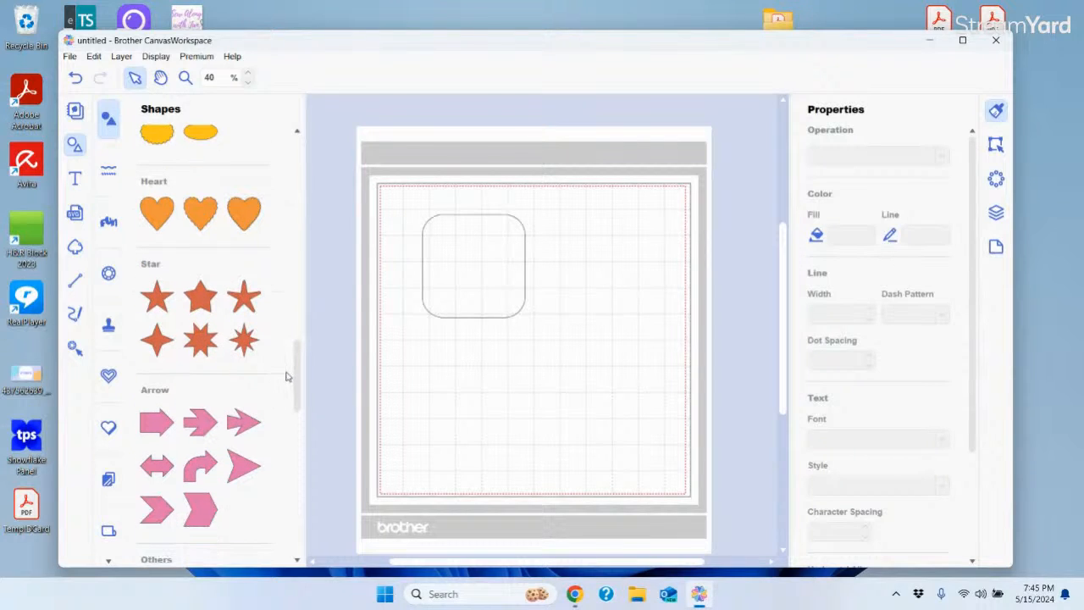
left_click_drag(149, 214, 557, 322)
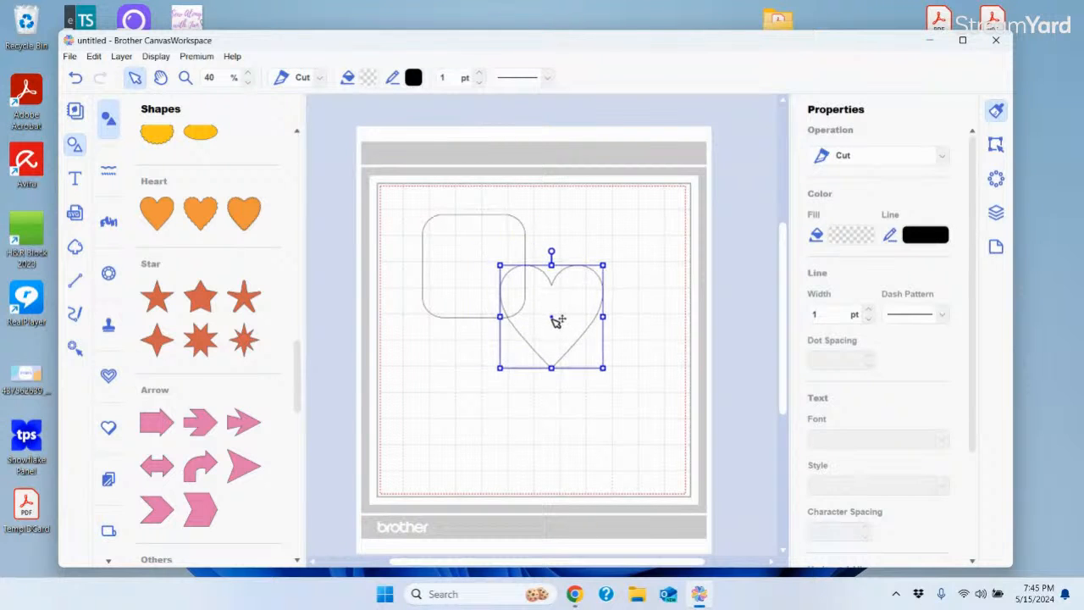
left_click_drag(605, 370, 627, 390)
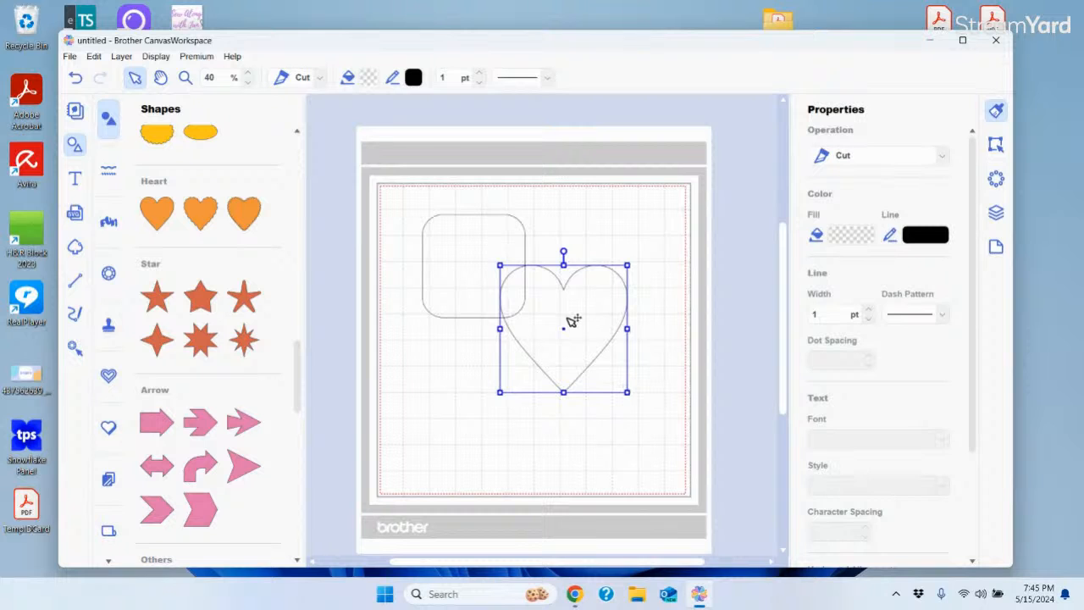
left_click_drag(569, 330, 549, 311)
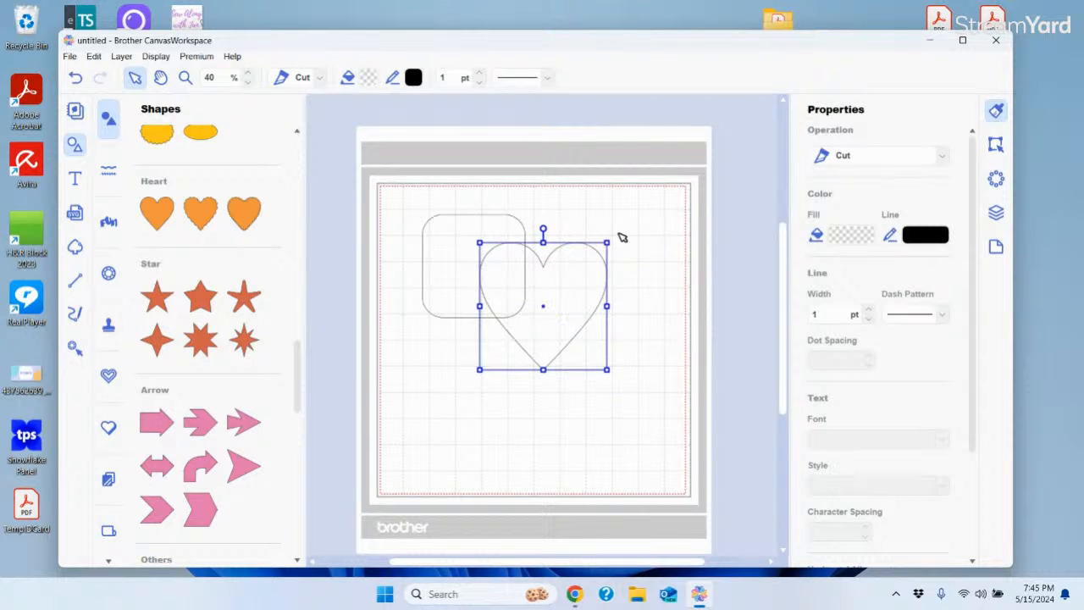
left_click_drag(298, 364, 303, 432)
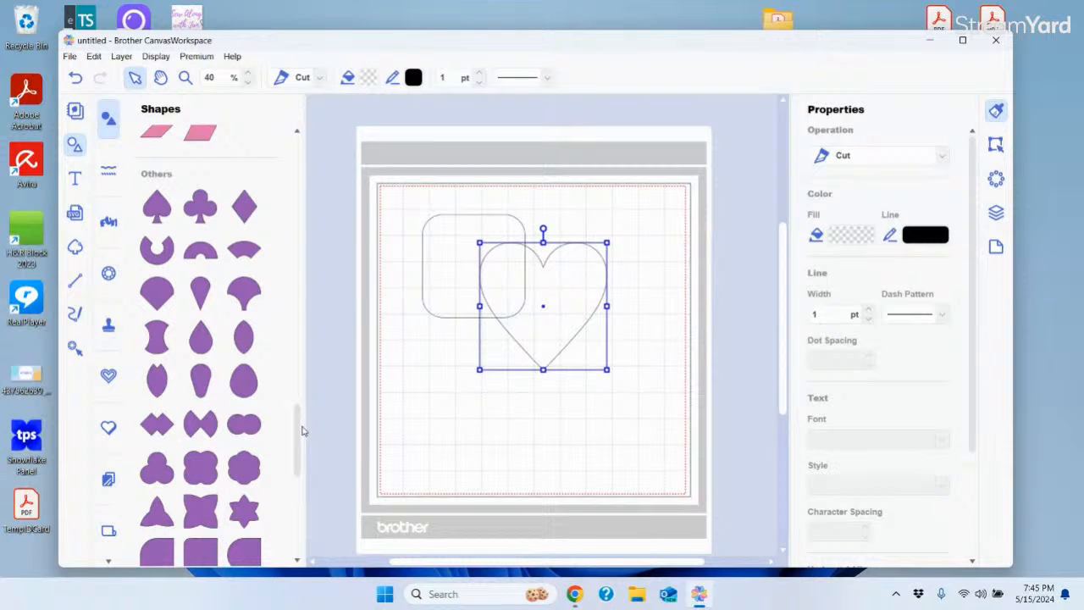
left_click_drag(303, 431, 301, 110)
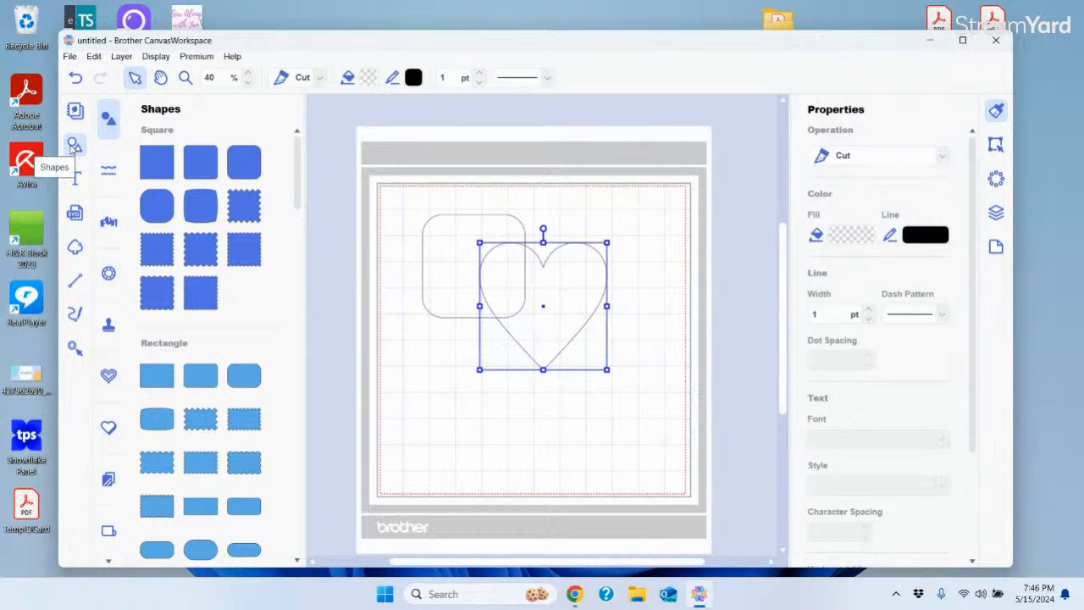
Add a second scalloped lace border from Borders and position it just above the bottom border
left_click(115, 172)
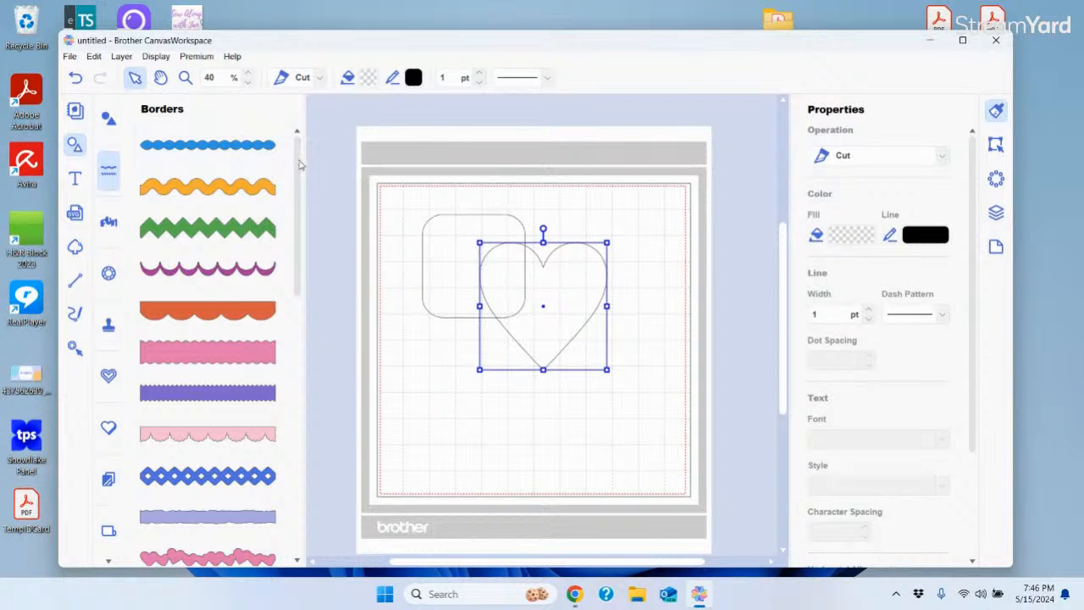
left_click_drag(298, 168, 331, 417)
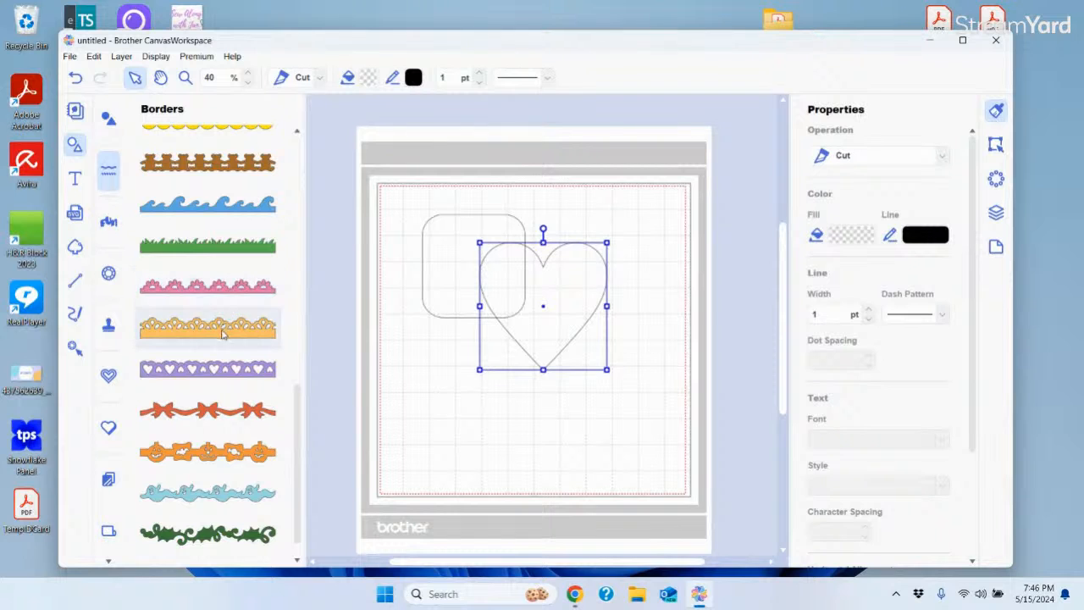
left_click_drag(549, 447, 524, 433)
left_click(216, 287)
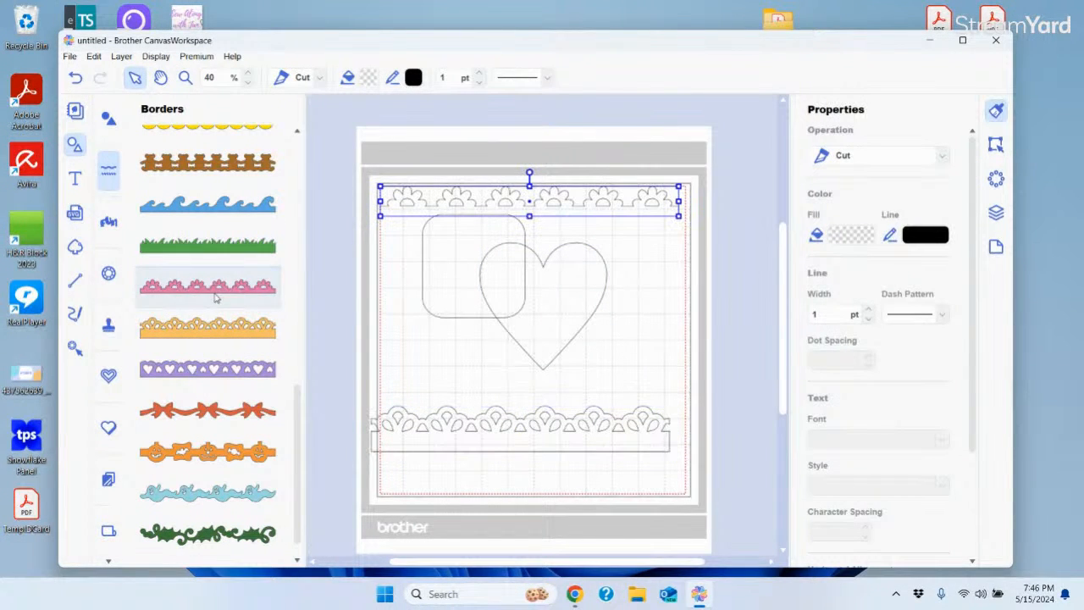
left_click_drag(553, 206, 557, 392)
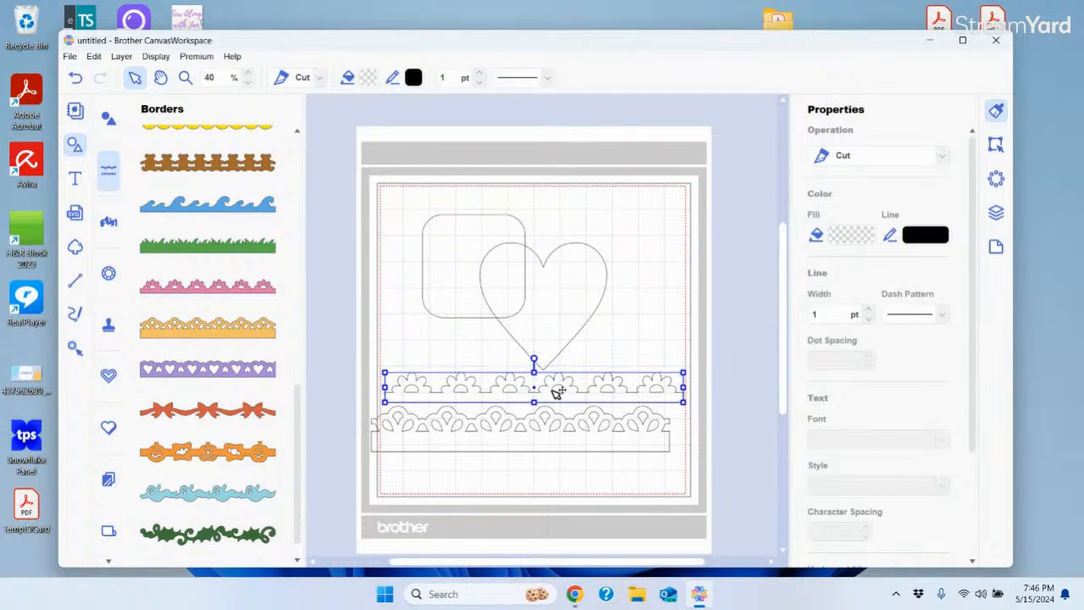
Browse the Words design collection from top to bottom
left_click(108, 223)
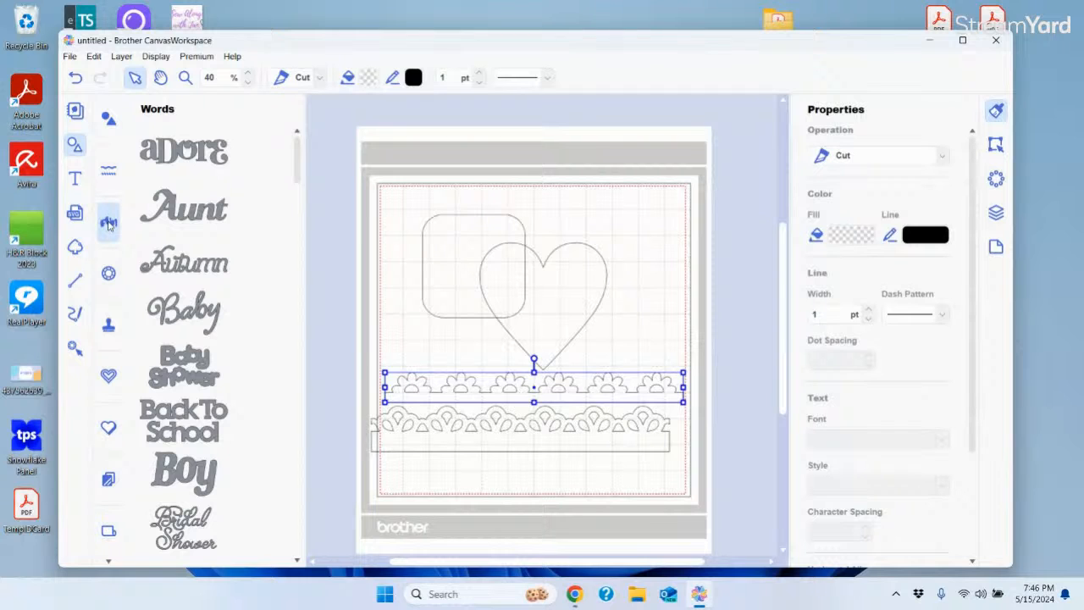
left_click_drag(297, 150, 299, 525)
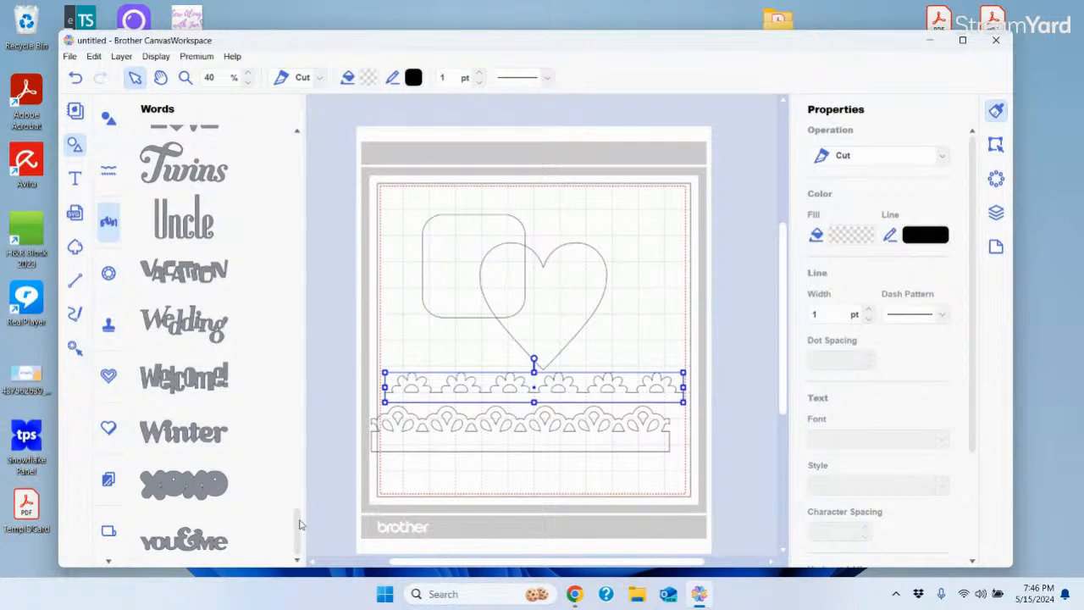
left_click_drag(300, 525, 281, 109)
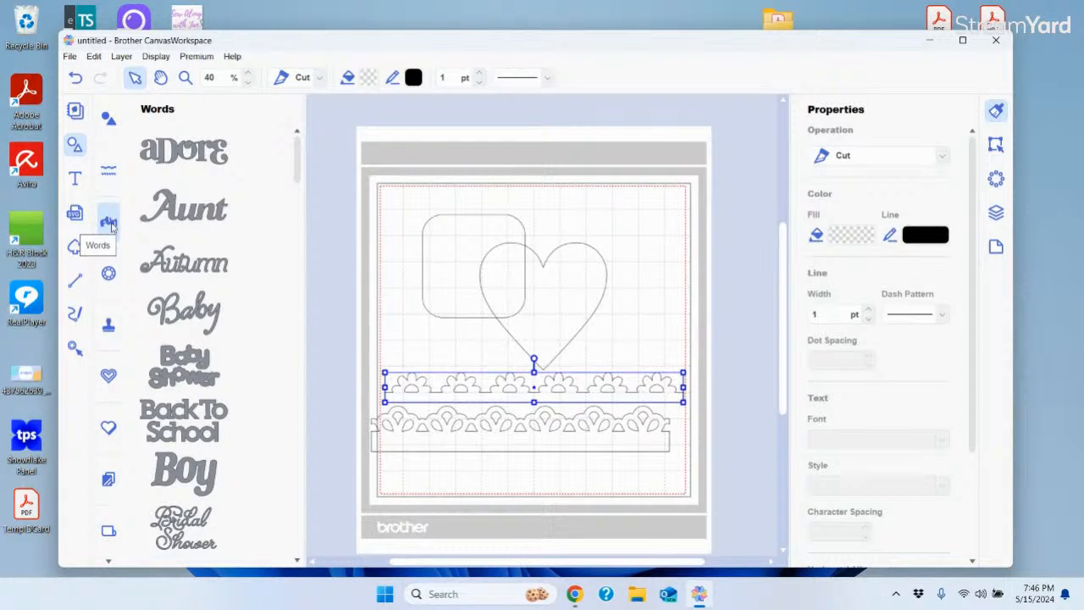
Look through the Rhinestone, Stamp and Line Embossing design collections
left_click(108, 276)
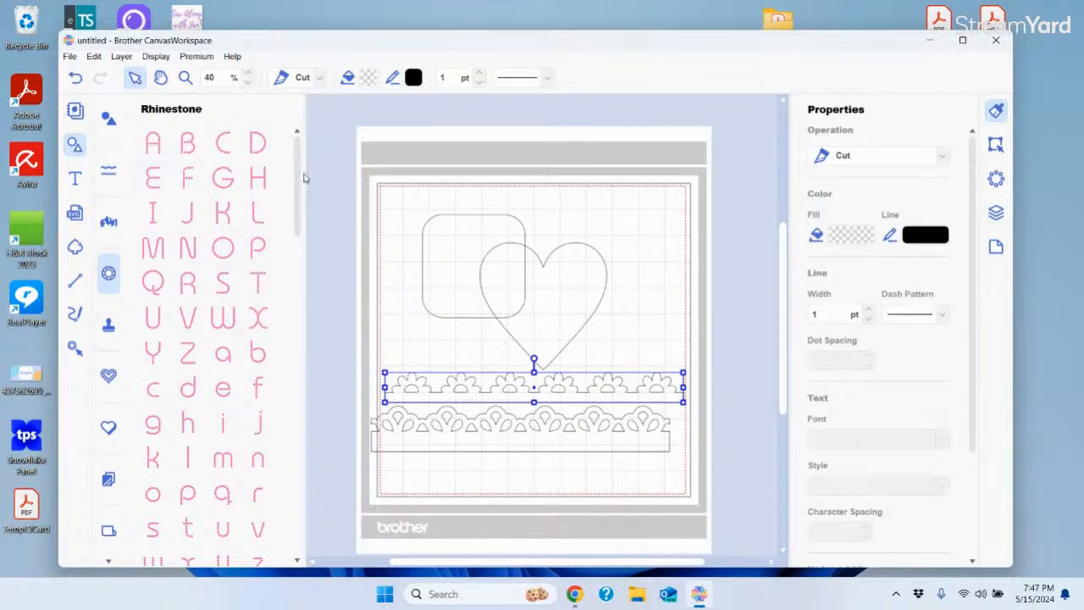
left_click_drag(296, 190, 331, 537)
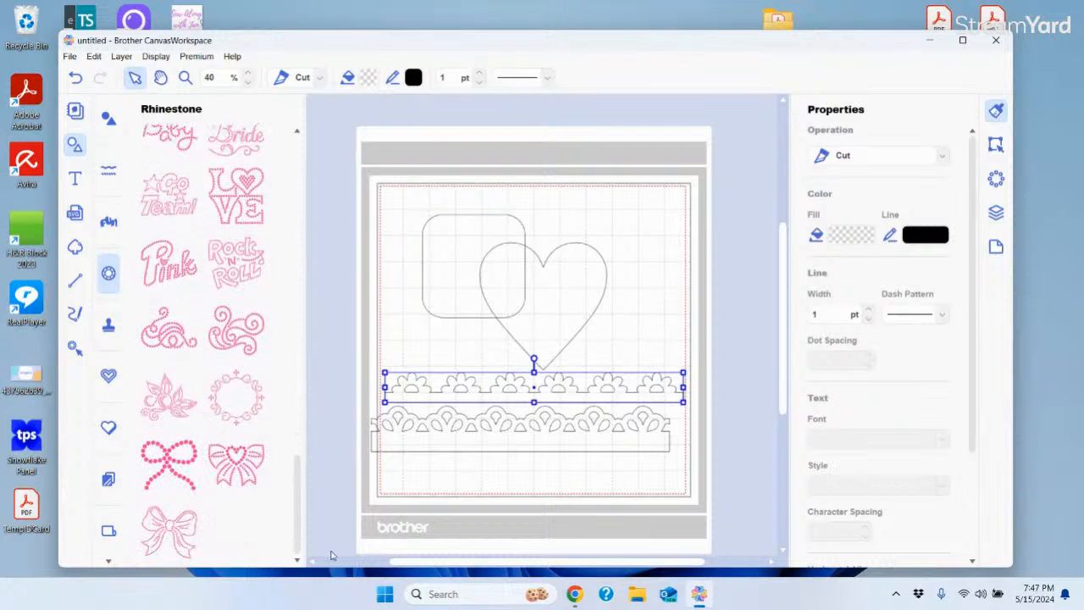
left_click(108, 333)
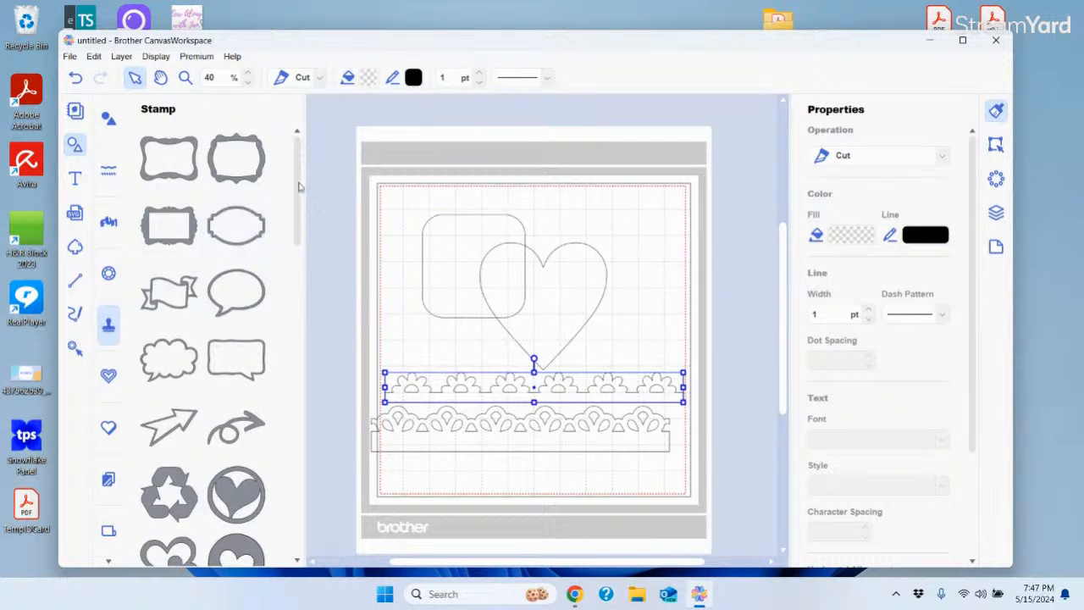
left_click_drag(295, 173, 322, 528)
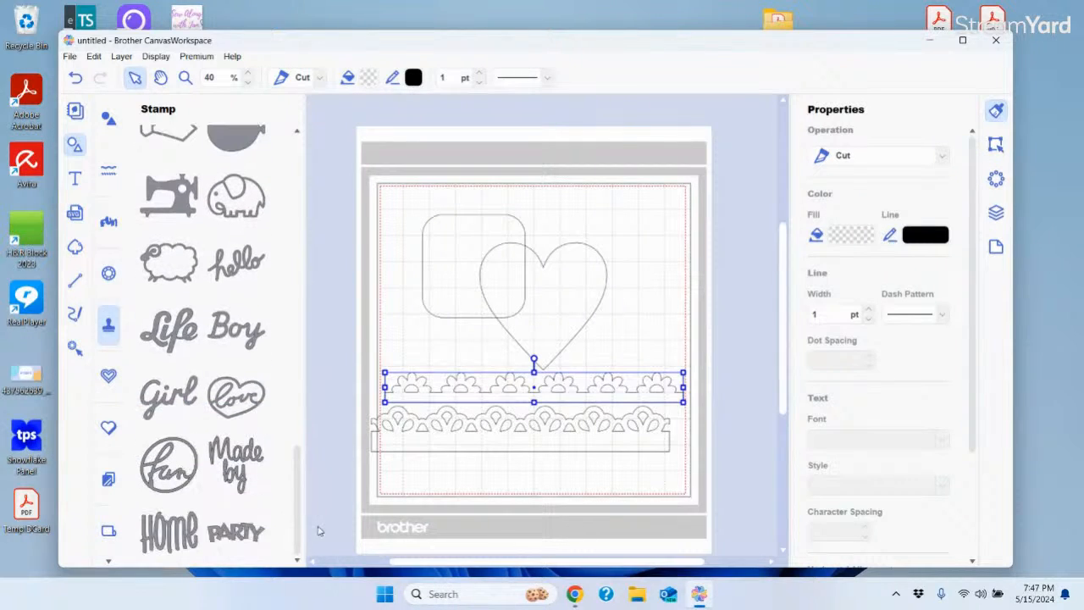
left_click(110, 379)
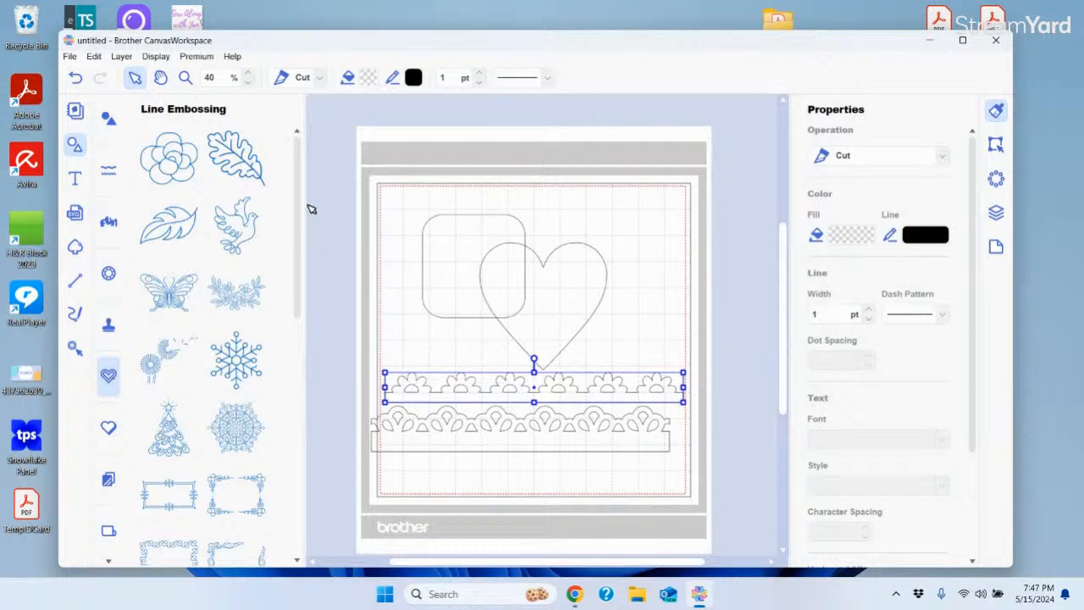
left_click_drag(299, 203, 329, 471)
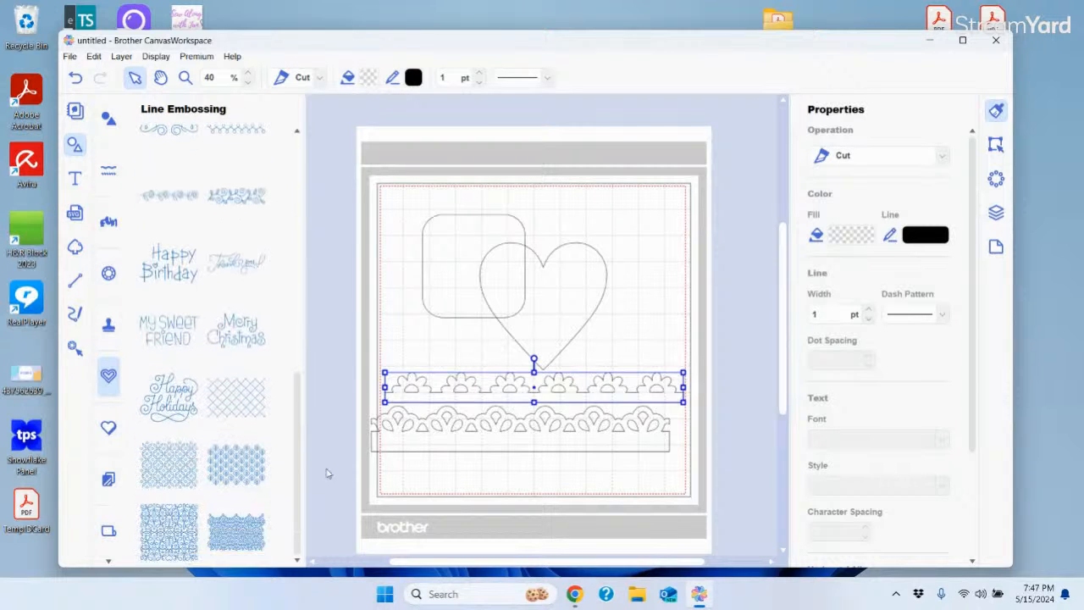
Look through the Region Embossing and Foiling design collections
left_click(109, 428)
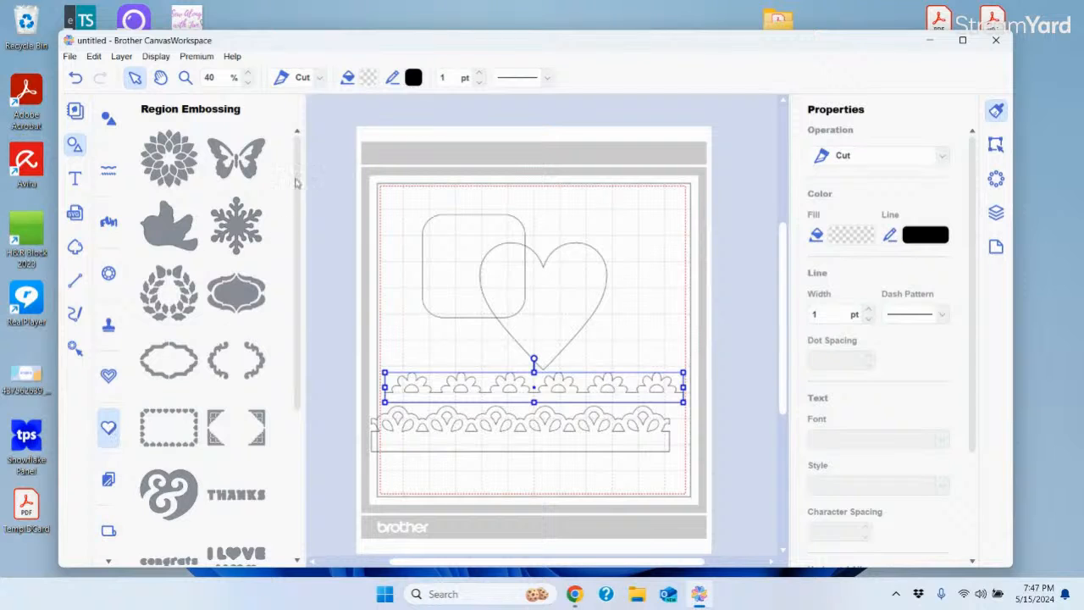
left_click_drag(300, 185, 341, 450)
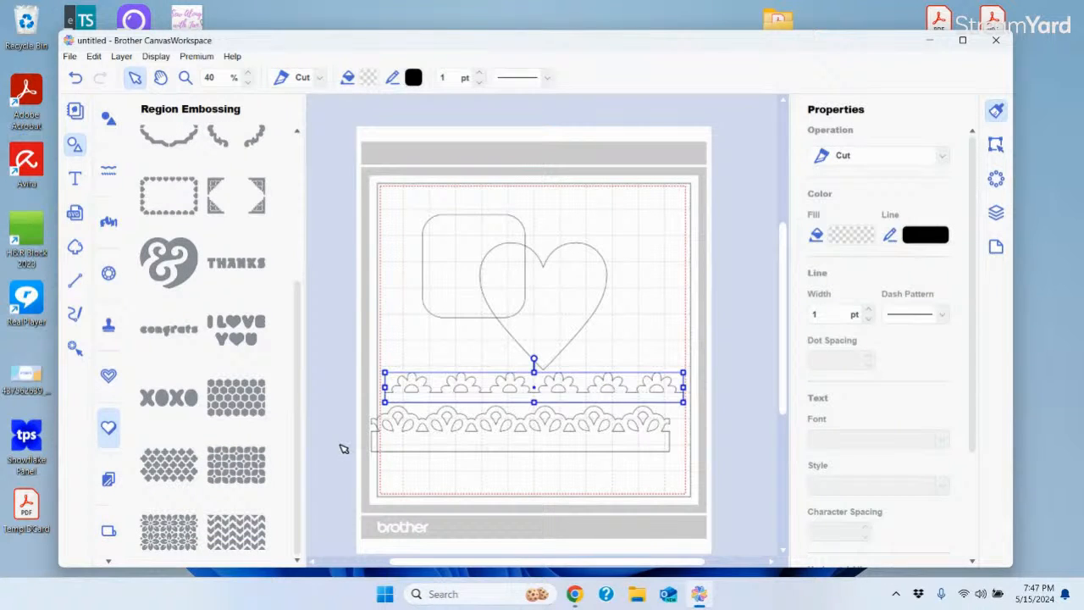
left_click(110, 481)
left_click_drag(300, 150, 346, 500)
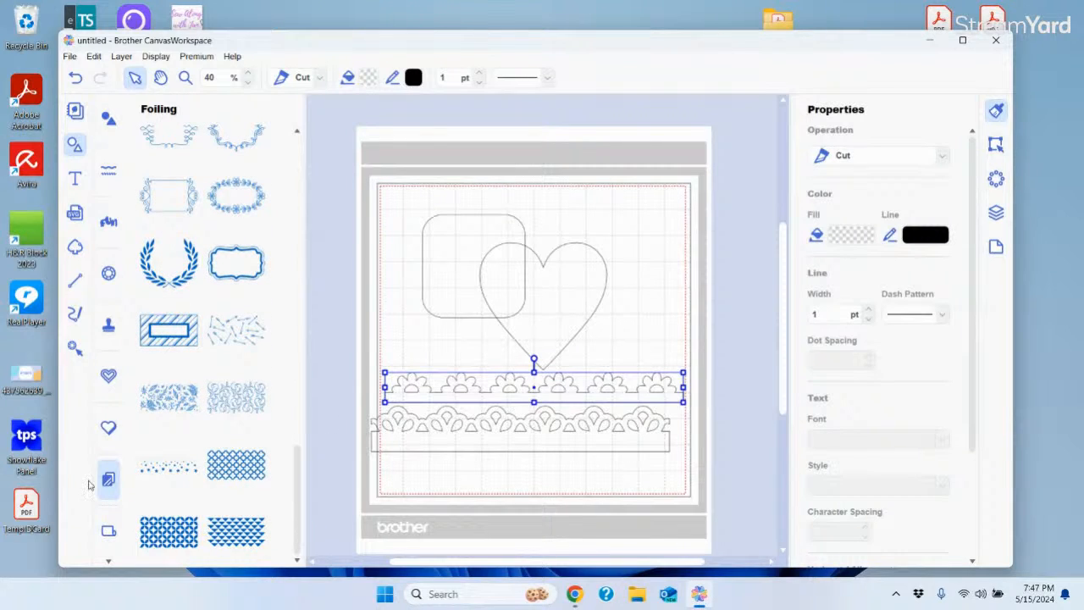
Look at the Roll Feeder, Vinyl Auto Blade and Piercing design collections
left_click(109, 532)
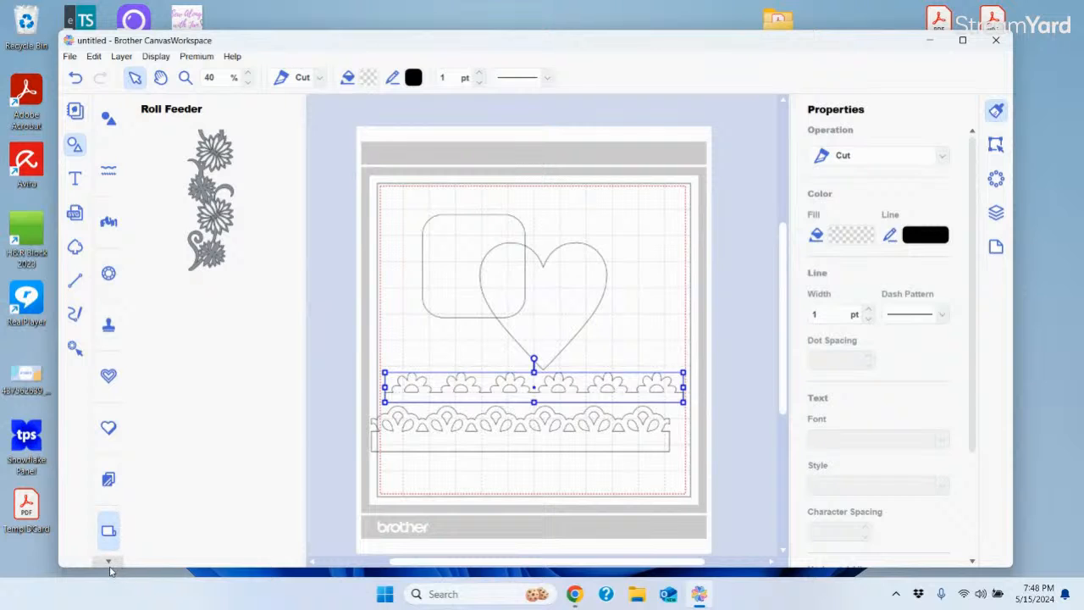
left_click(109, 561)
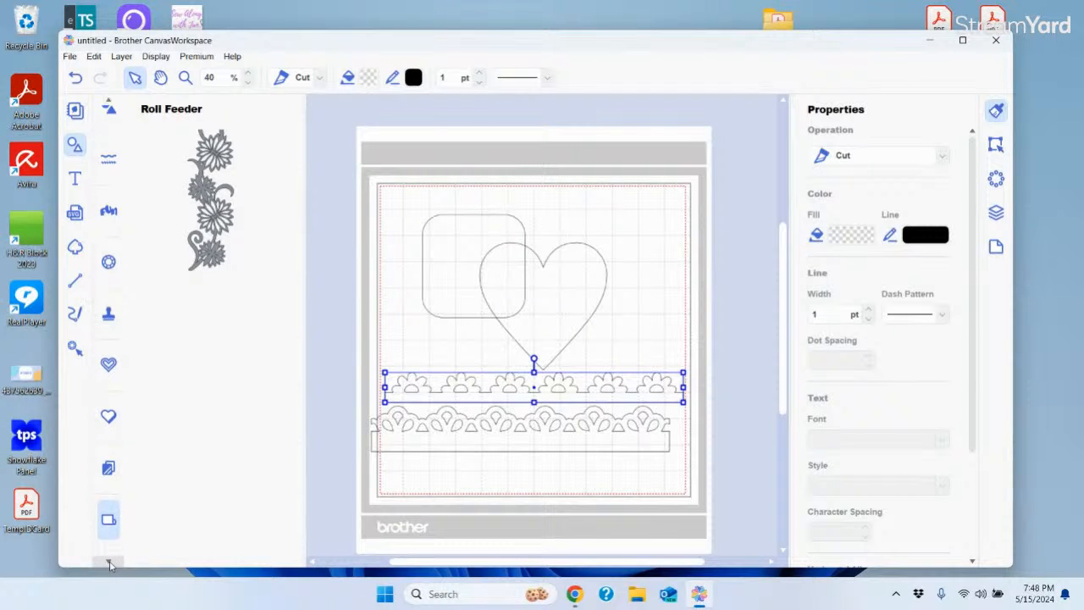
left_click(109, 563)
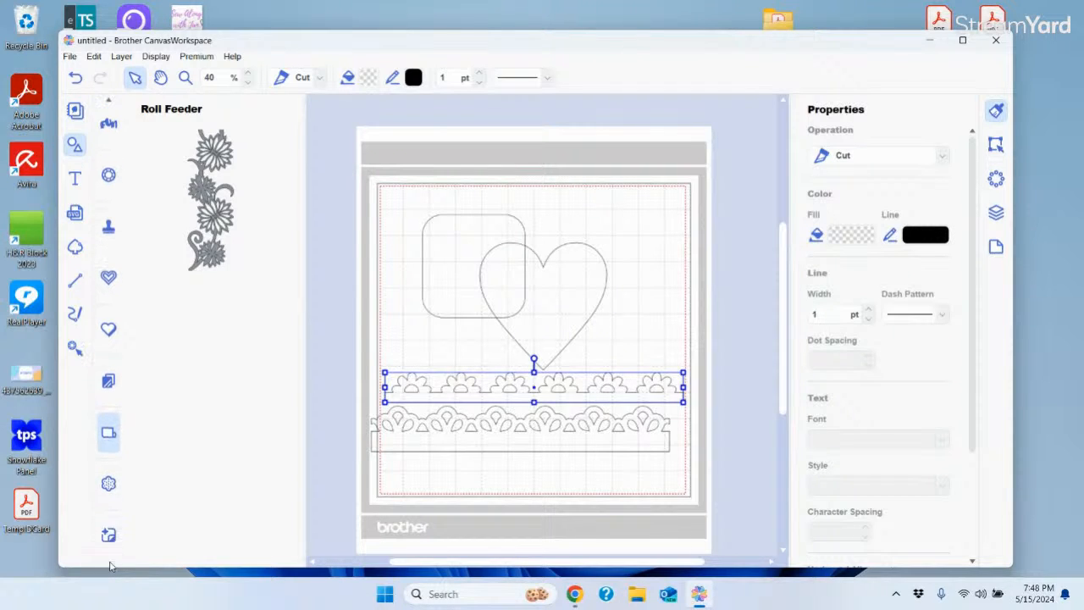
left_click(108, 485)
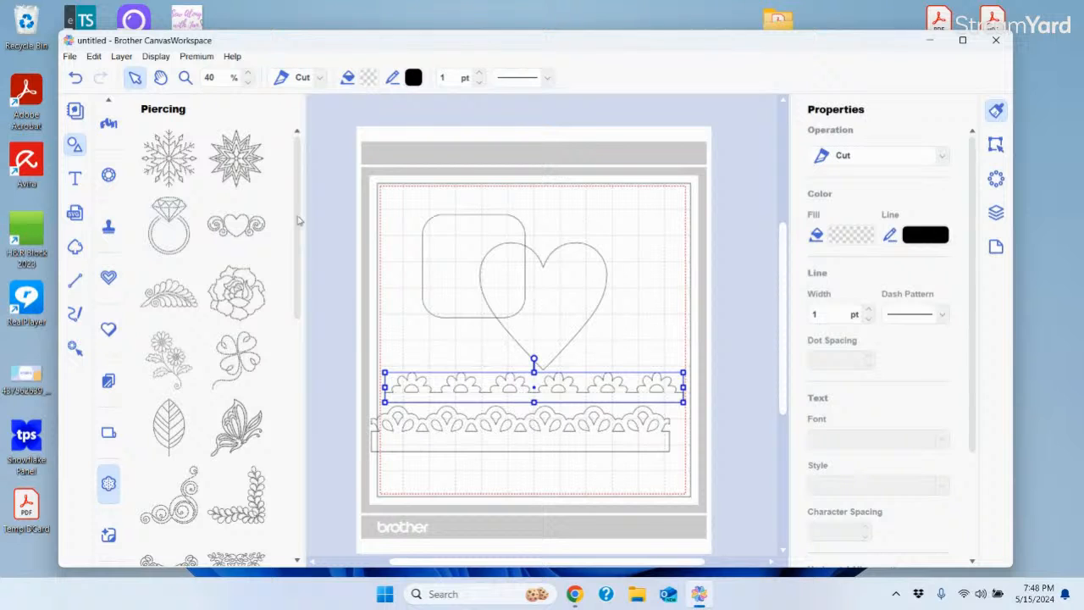
scroll(301, 220, "down", 5)
scroll(305, 415, "down", 3)
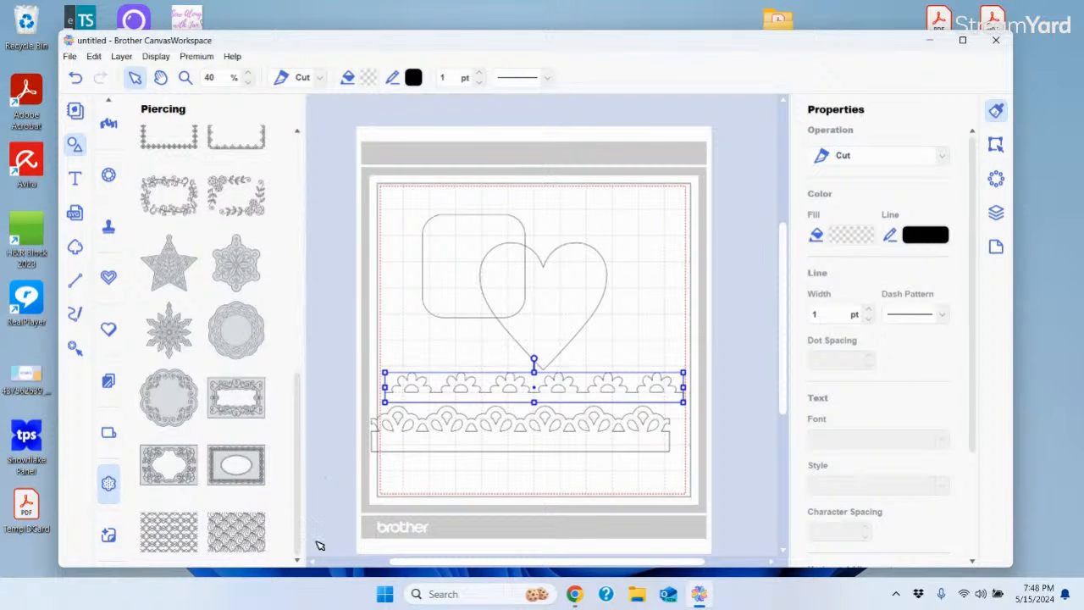
Return to the Vinyl Auto Blade designs and scroll the category strip back to the top
left_click(108, 537)
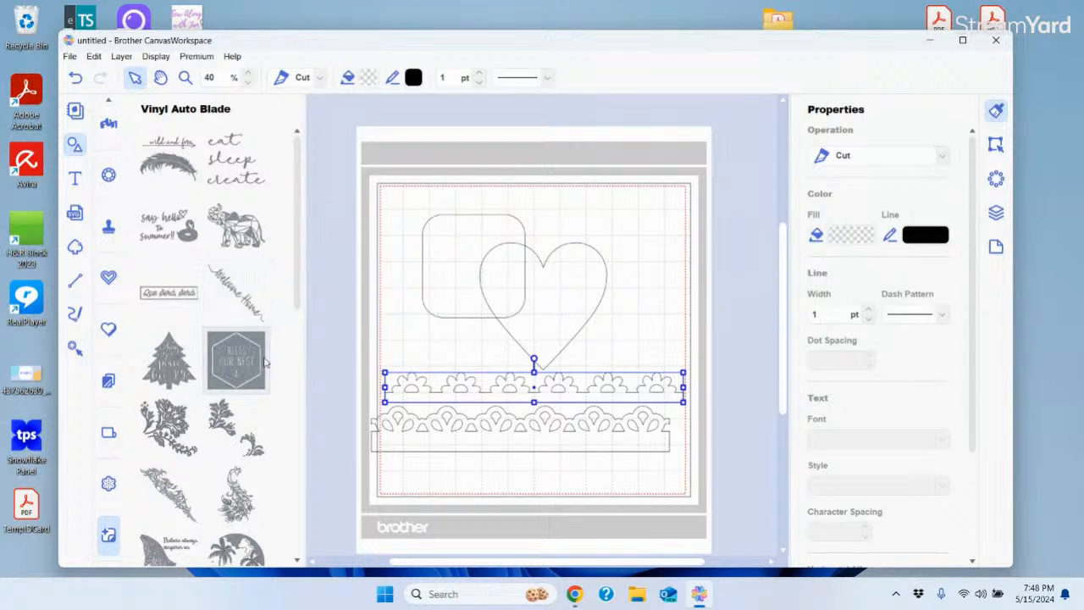
left_click_drag(295, 174, 307, 602)
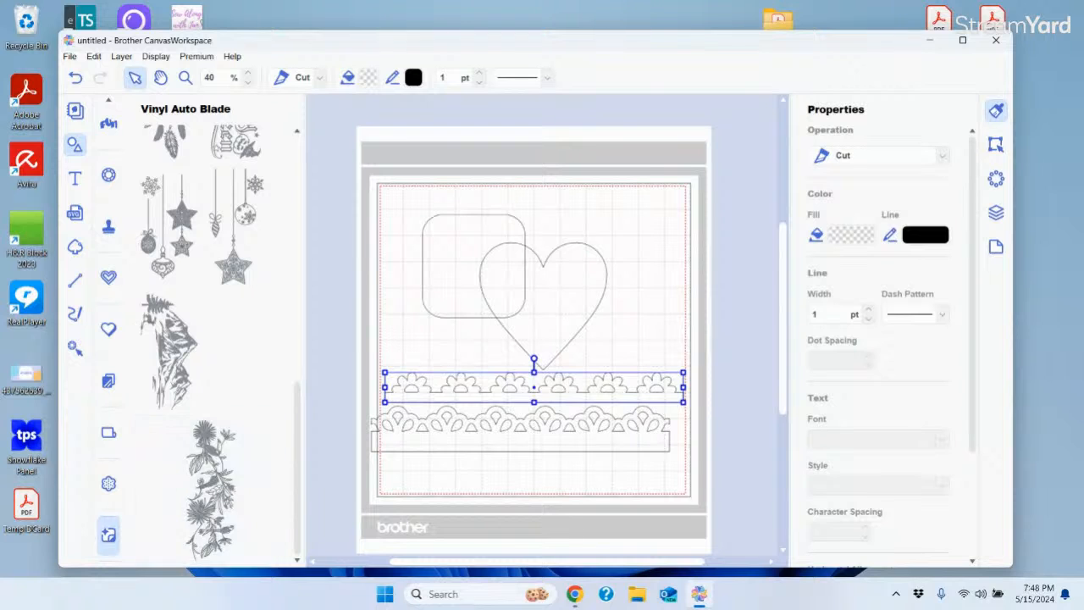
left_click_drag(299, 498, 281, 125)
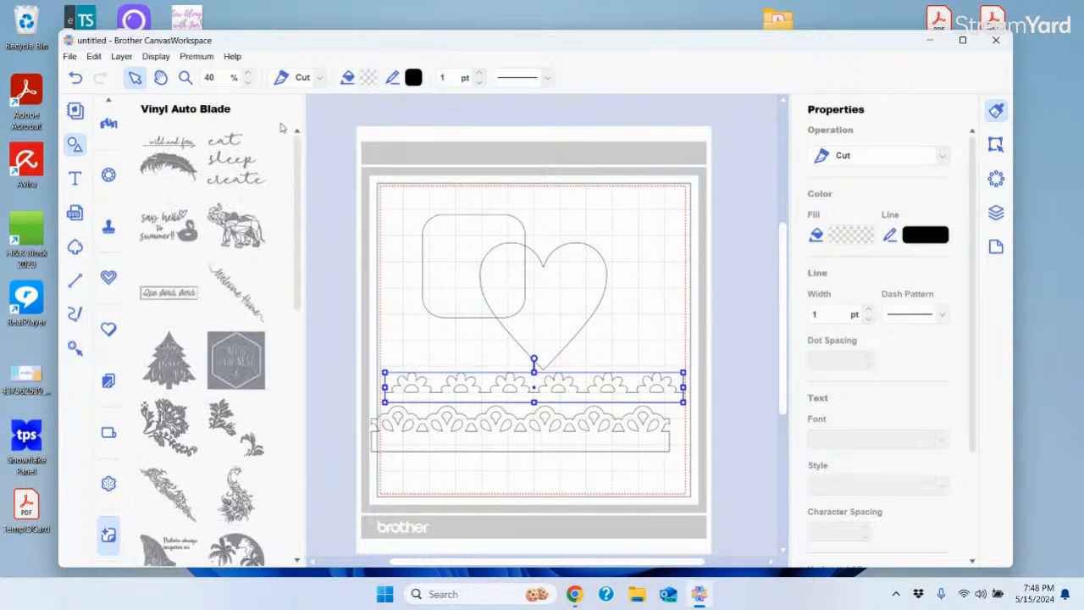
left_click(109, 101)
left_click(110, 101)
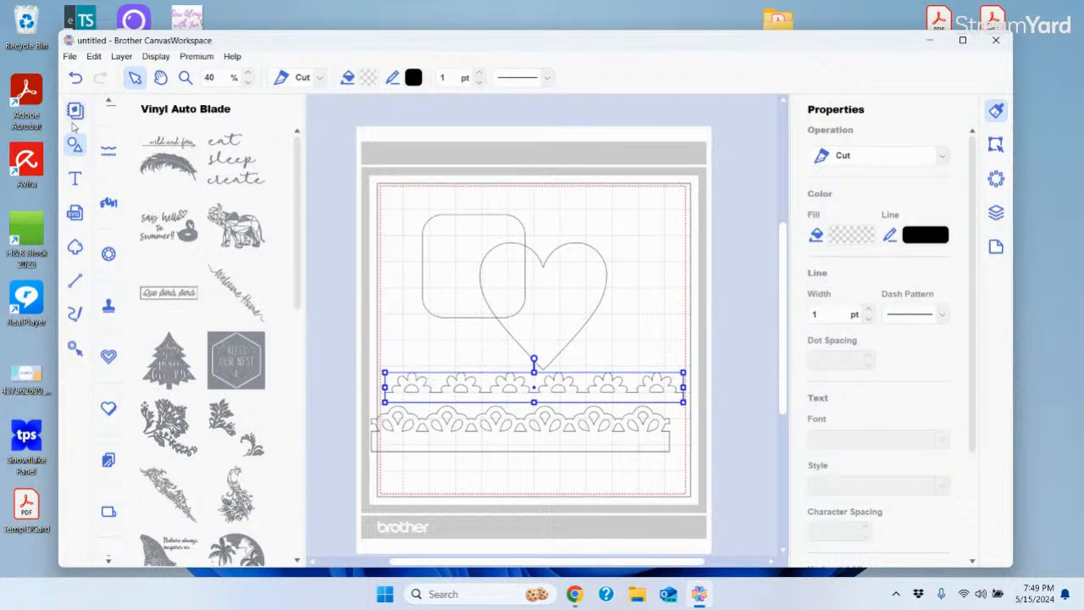
Collapse the design library panel with the Shapes icon
left_click(74, 145)
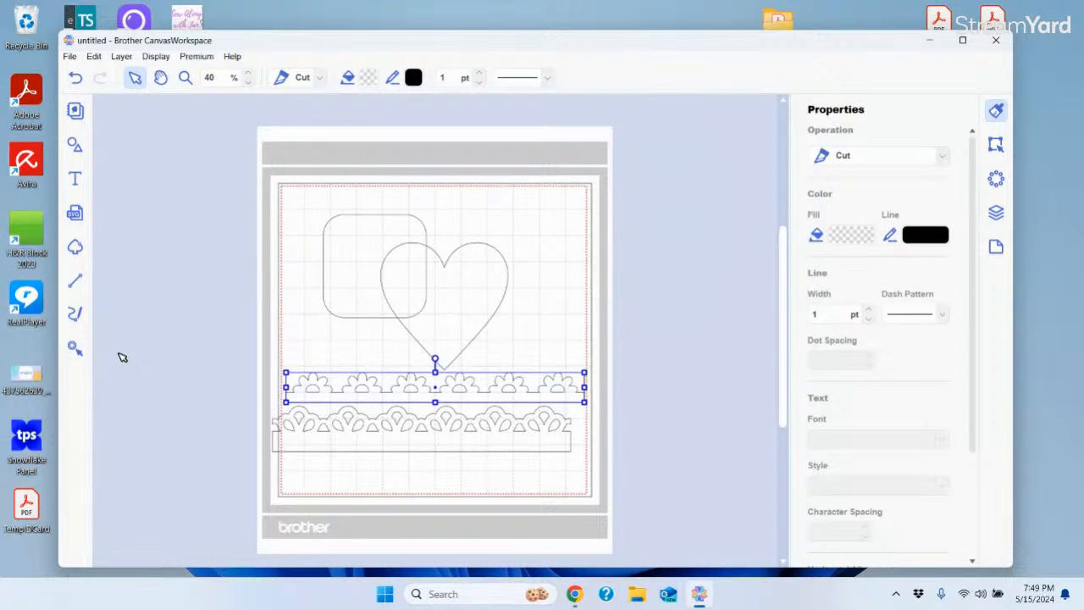
Type a name as text above the heart, enlarge it, and move it near the mat's top edge
left_click(74, 181)
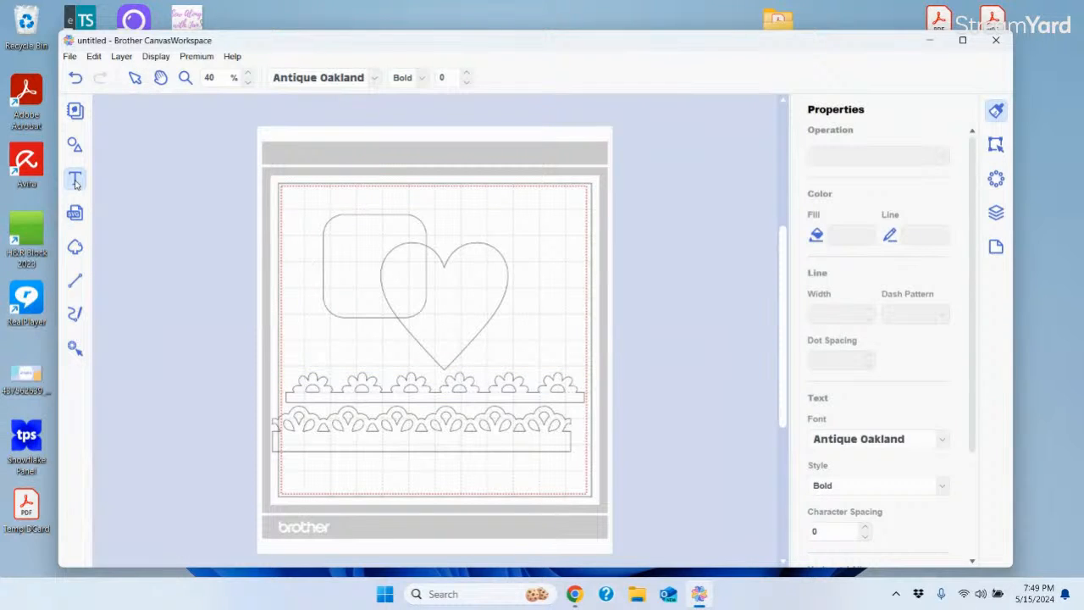
left_click(471, 214)
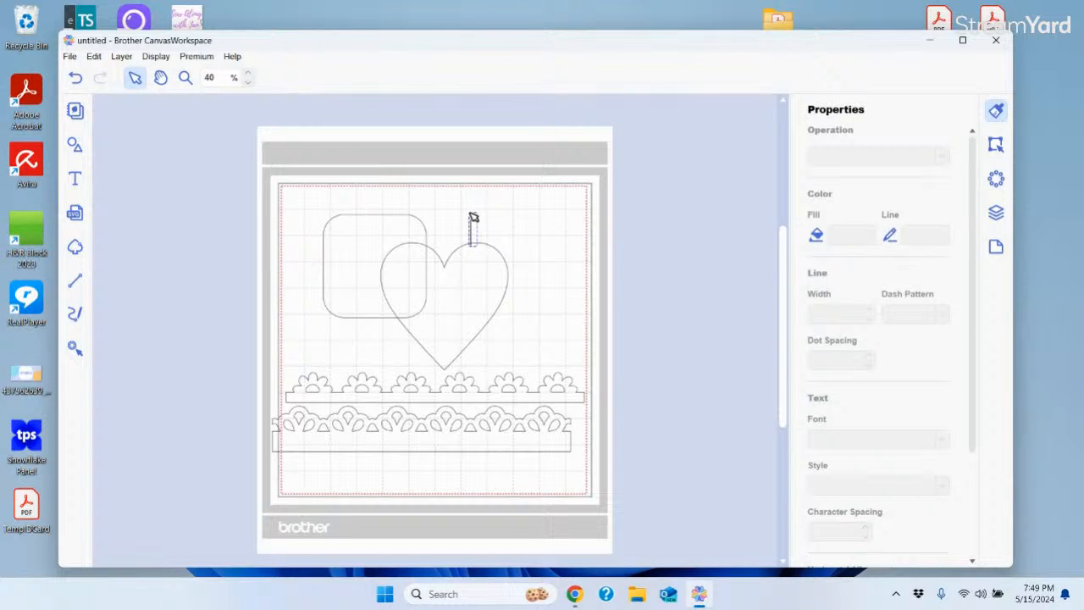
type("Janice")
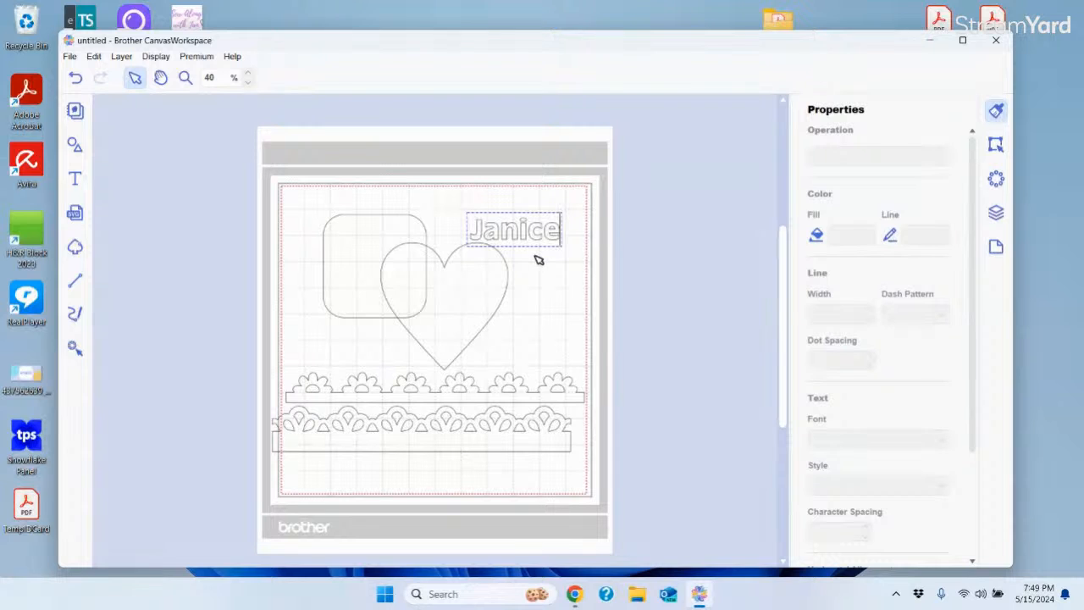
left_click(539, 260)
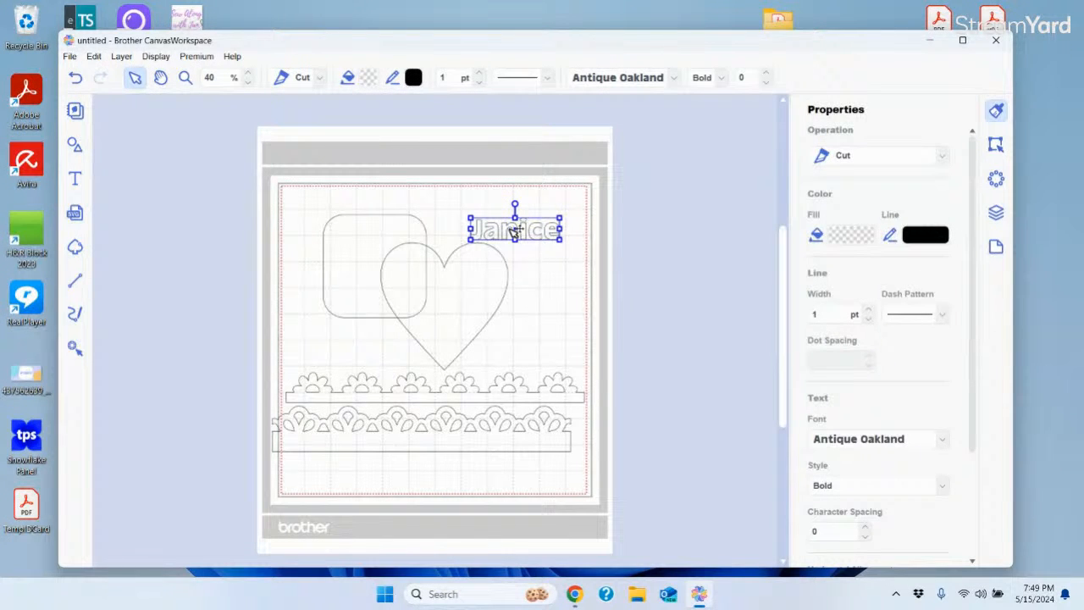
left_click_drag(521, 230, 595, 264)
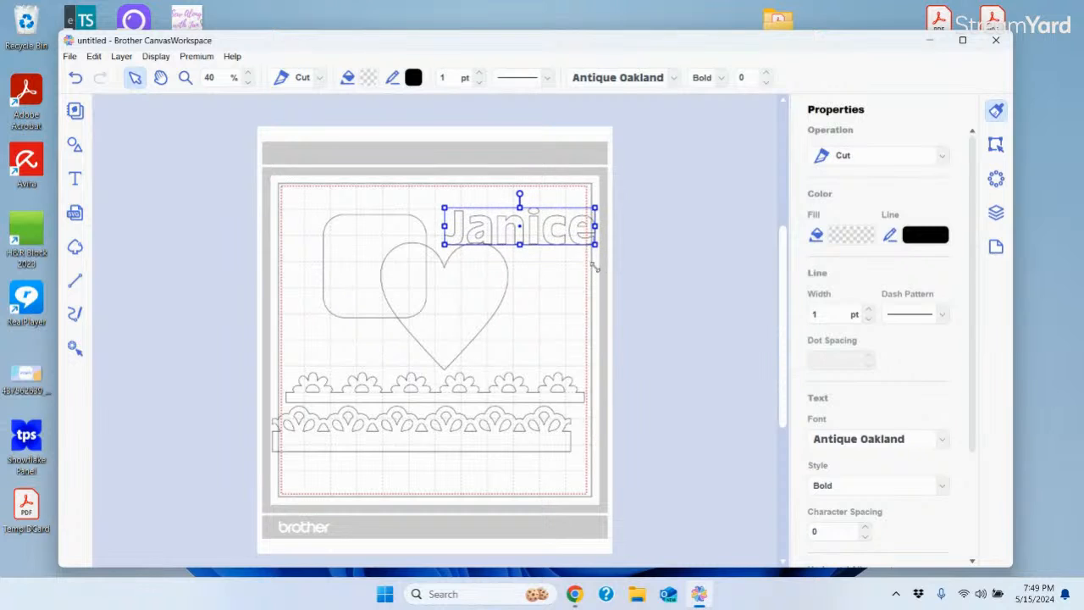
left_click_drag(525, 233, 506, 222)
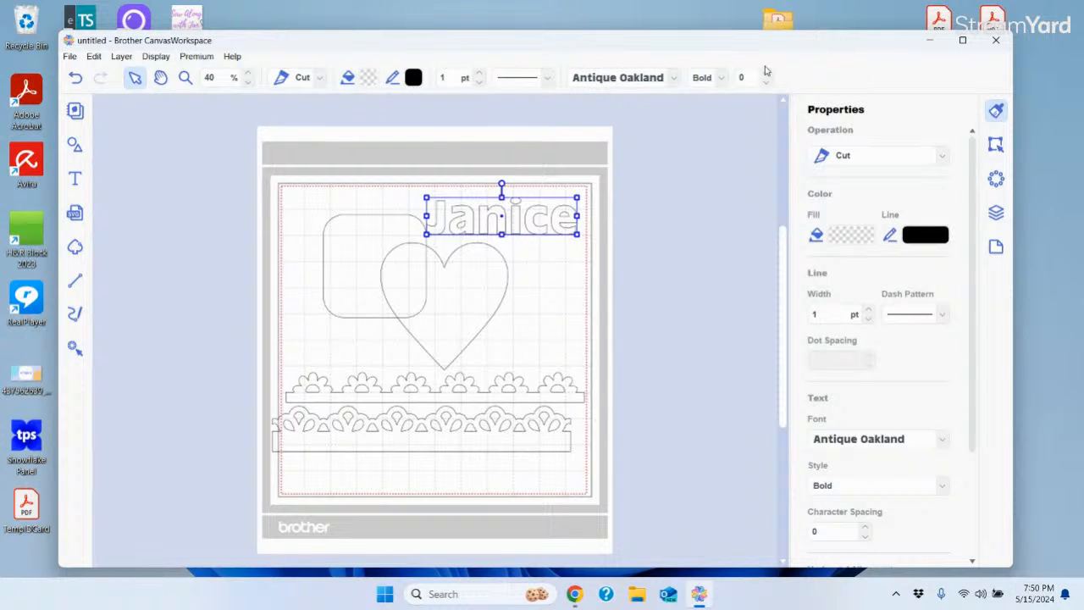
Open the font dropdown for the name text and scroll through the first fonts
left_click(675, 78)
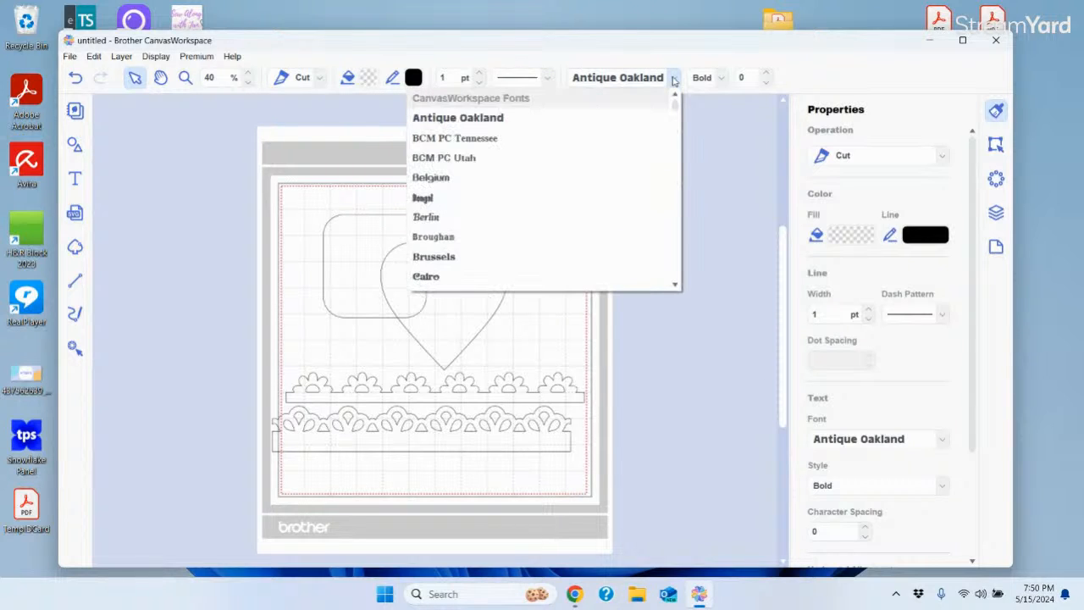
left_click_drag(678, 106, 679, 123)
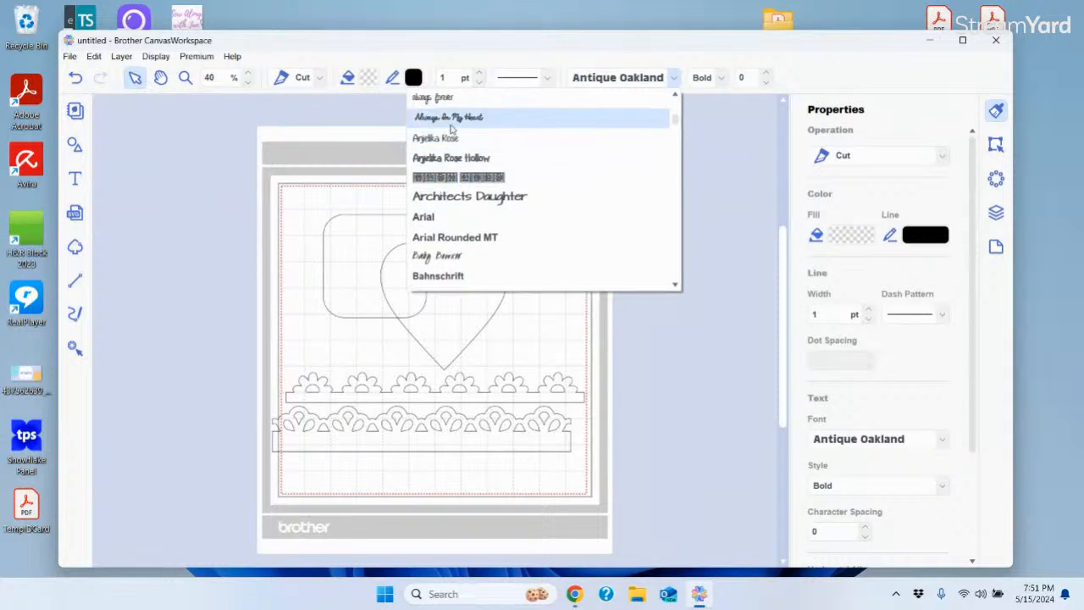
left_click_drag(675, 120, 676, 104)
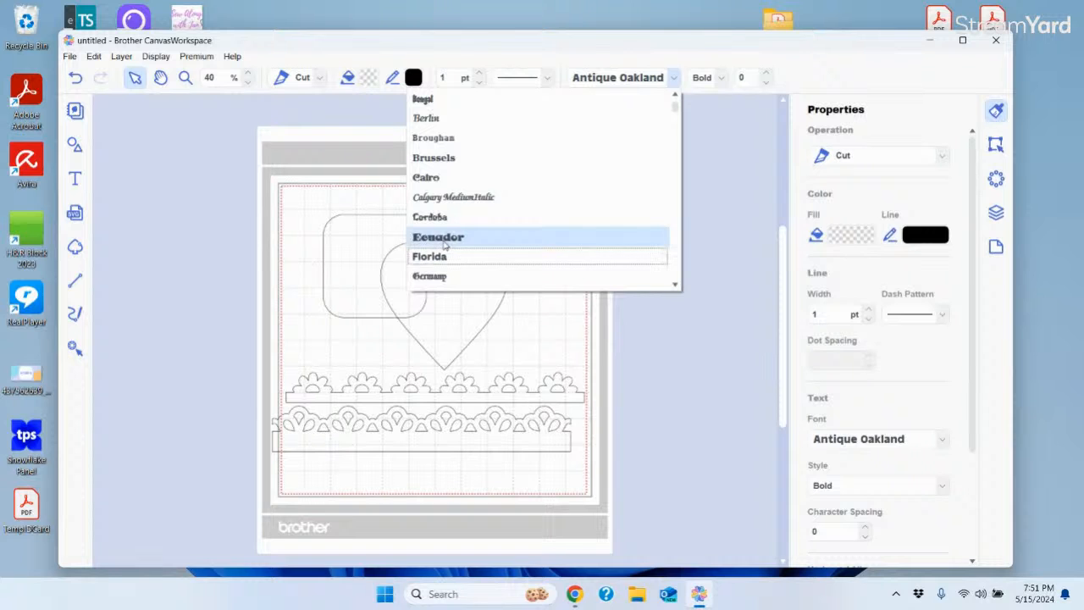
scroll(444, 243, "down", 5)
scroll(444, 244, "down", 3)
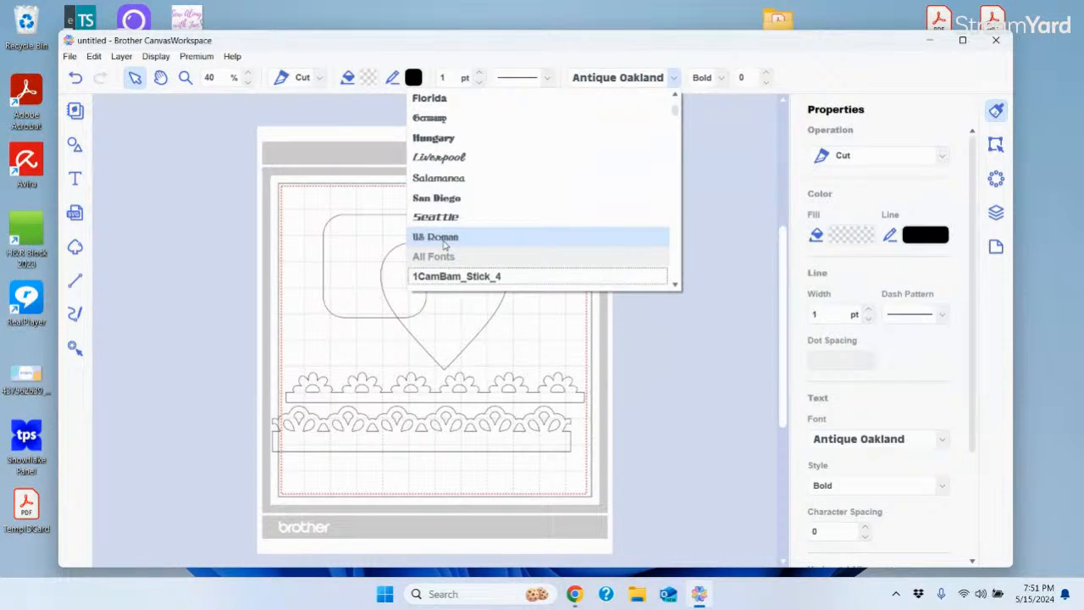
scroll(444, 244, "down", 1)
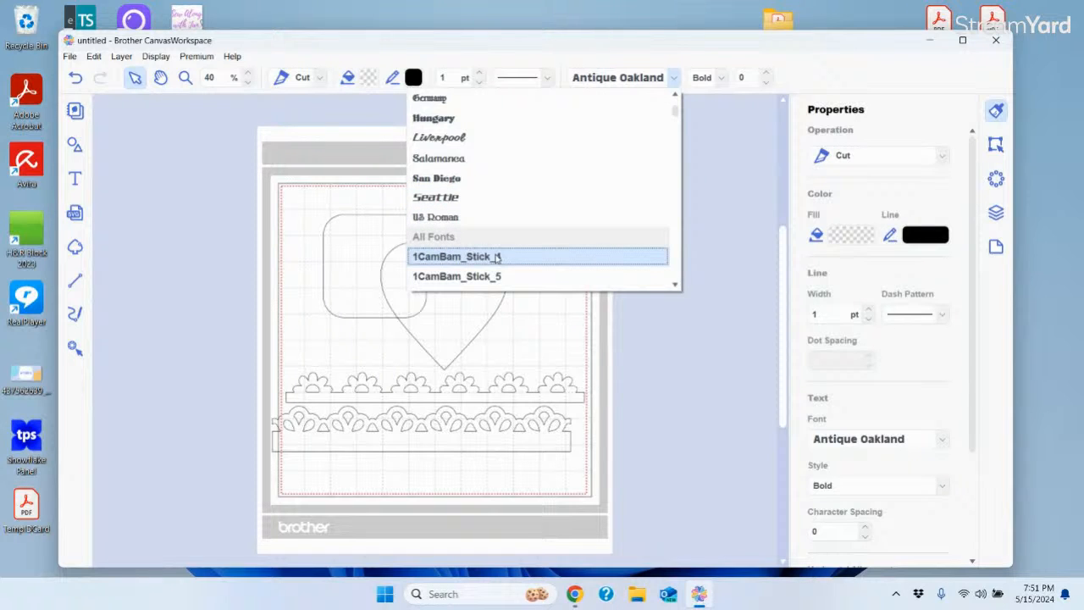
scroll(497, 258, "down", 2)
scroll(496, 258, "down", 4)
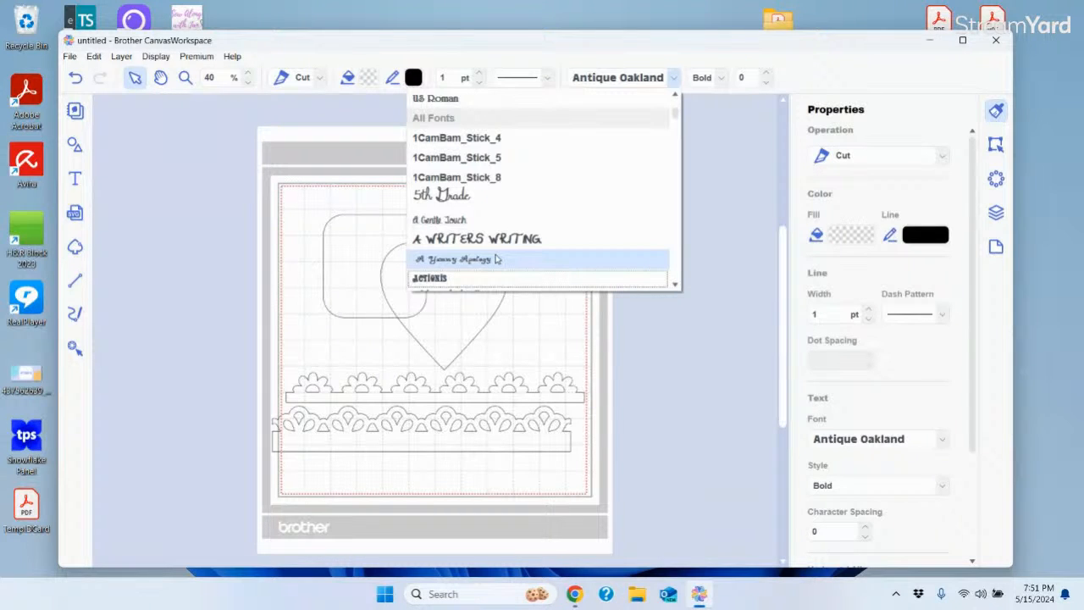
scroll(498, 260, "down", 2)
scroll(498, 259, "down", 3)
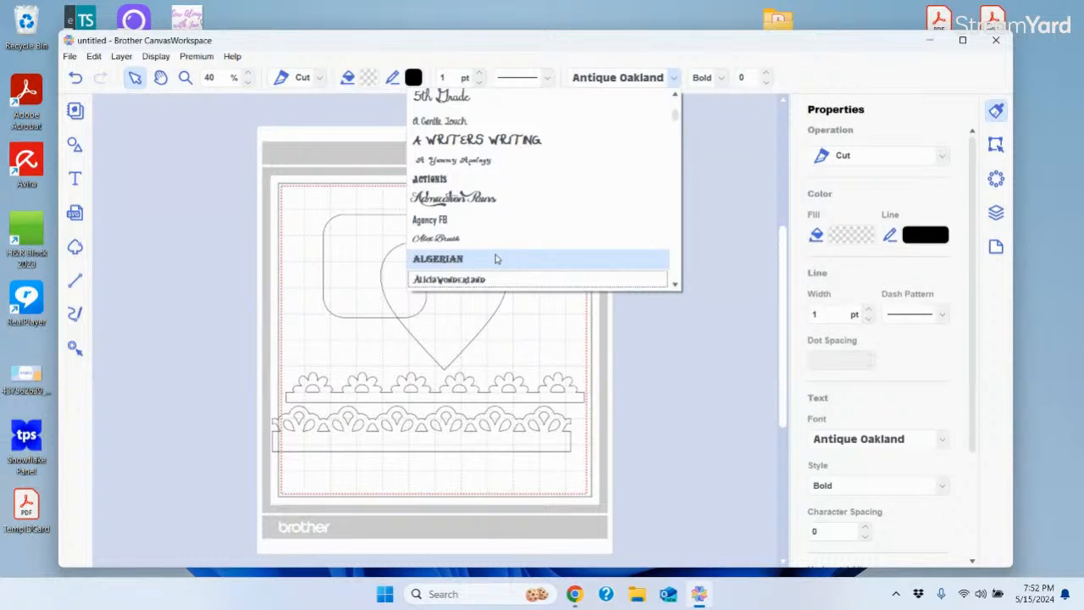
Step the font list down past the A fonts with the scrollbar's down arrow
left_click(676, 286)
left_click(677, 286)
left_click(677, 287)
left_click(677, 286)
left_click(676, 286)
left_click(677, 287)
left_click(677, 286)
left_click(677, 287)
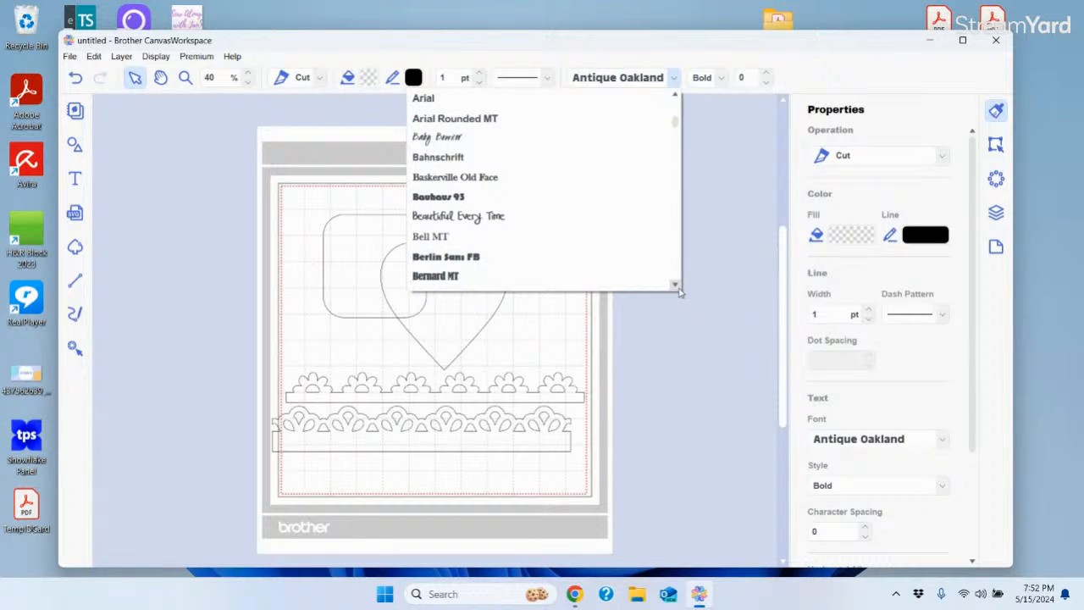
left_click(677, 286)
left_click(677, 287)
left_click(677, 286)
left_click(677, 286)
left_click(677, 286)
left_click(676, 286)
left_click(677, 287)
left_click(677, 286)
left_click(677, 286)
left_click(677, 286)
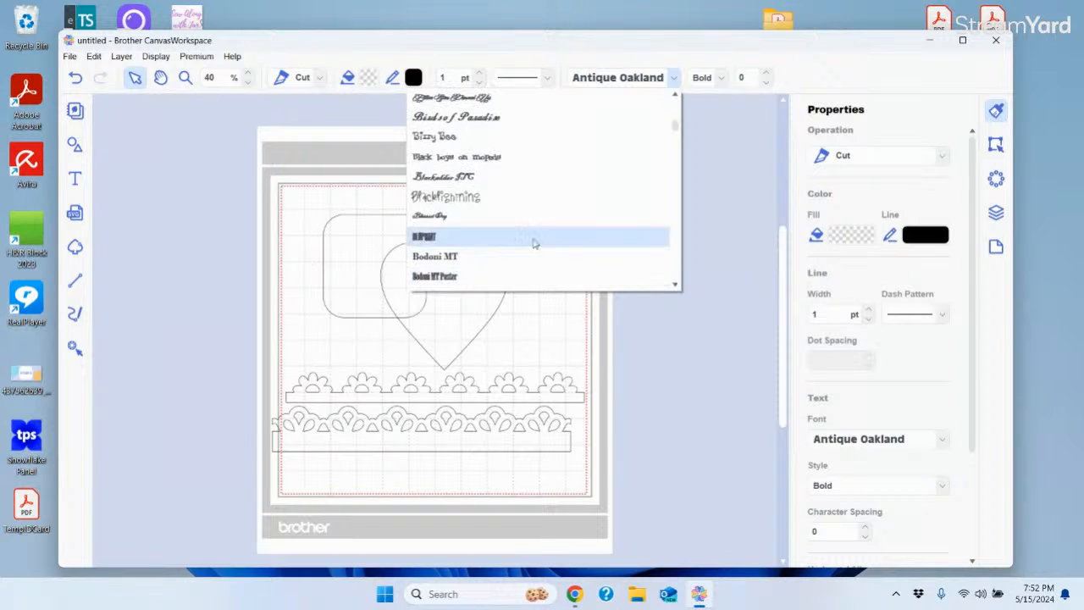
Set the name text in Bodoni MT Poster, enlarge it and move it to the mat's top right
left_click(666, 277)
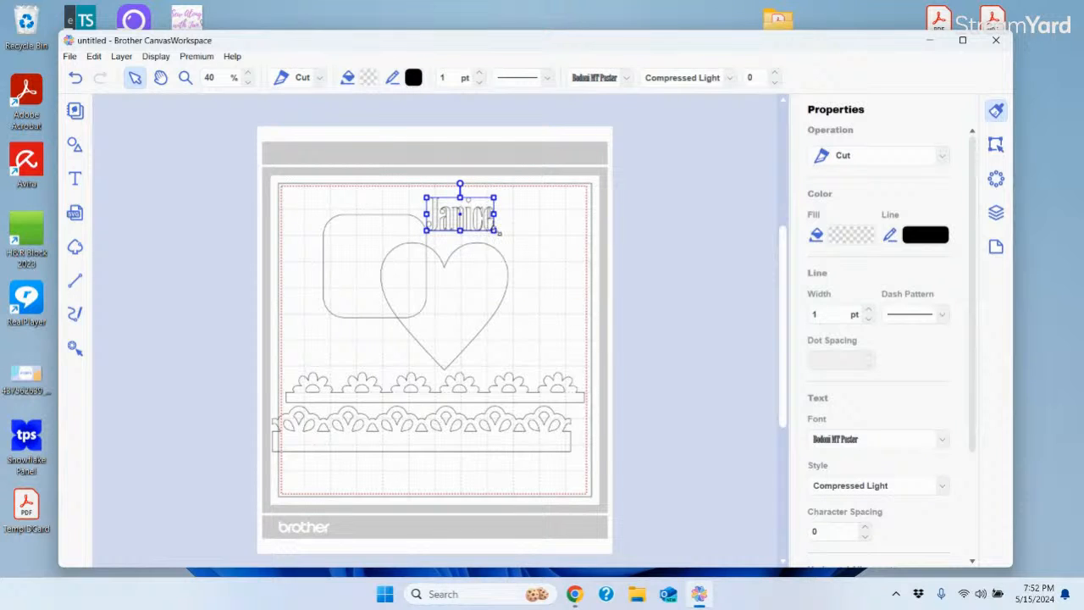
left_click_drag(498, 232, 602, 278)
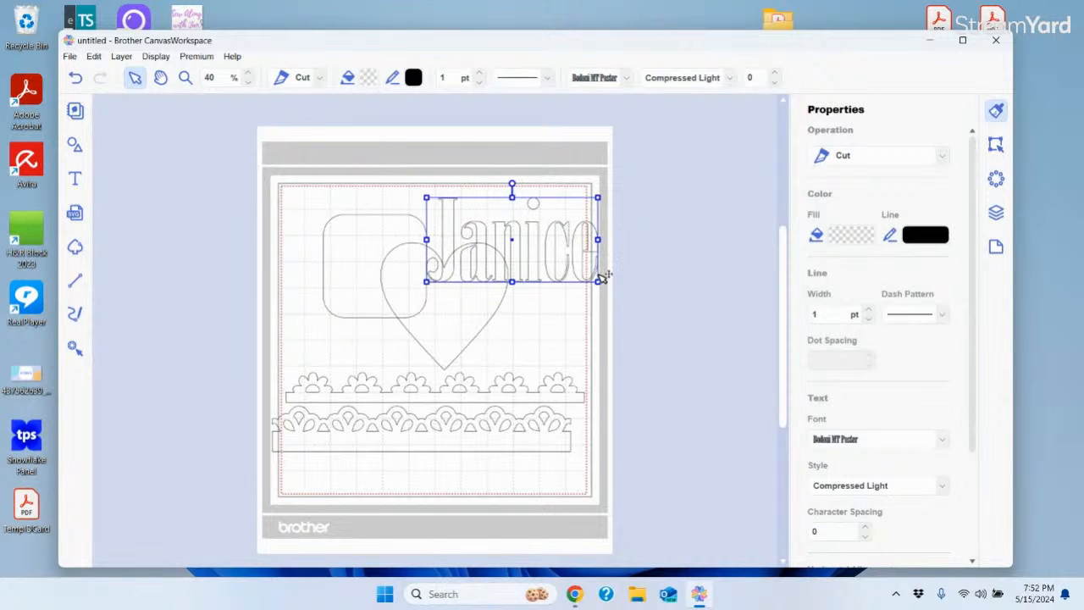
left_click_drag(518, 243, 572, 199)
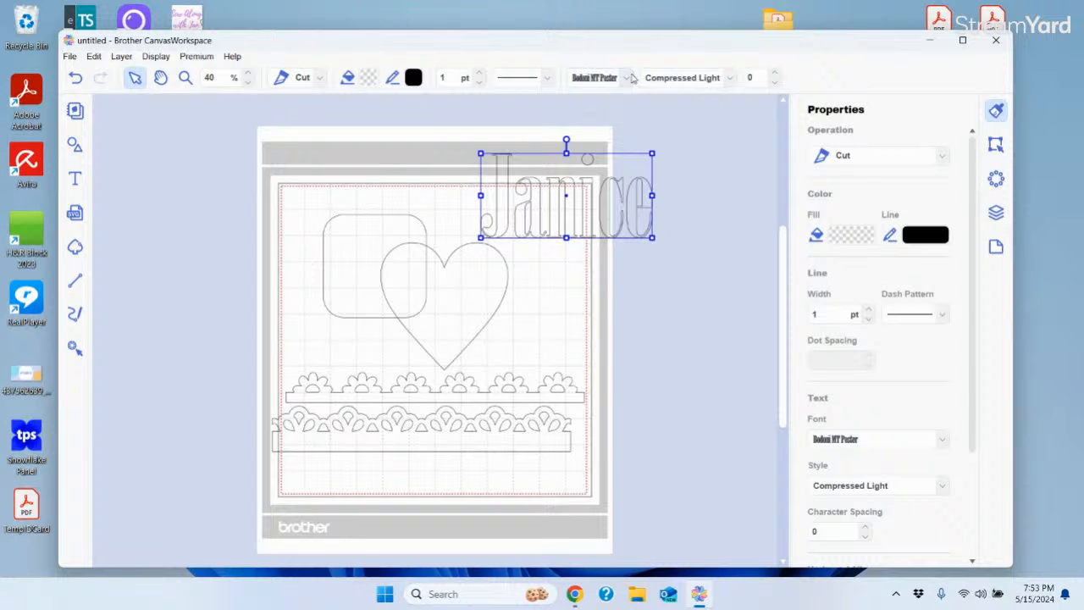
Try the Oblique style on the name text, then return it to upright Compressed Light
left_click(731, 81)
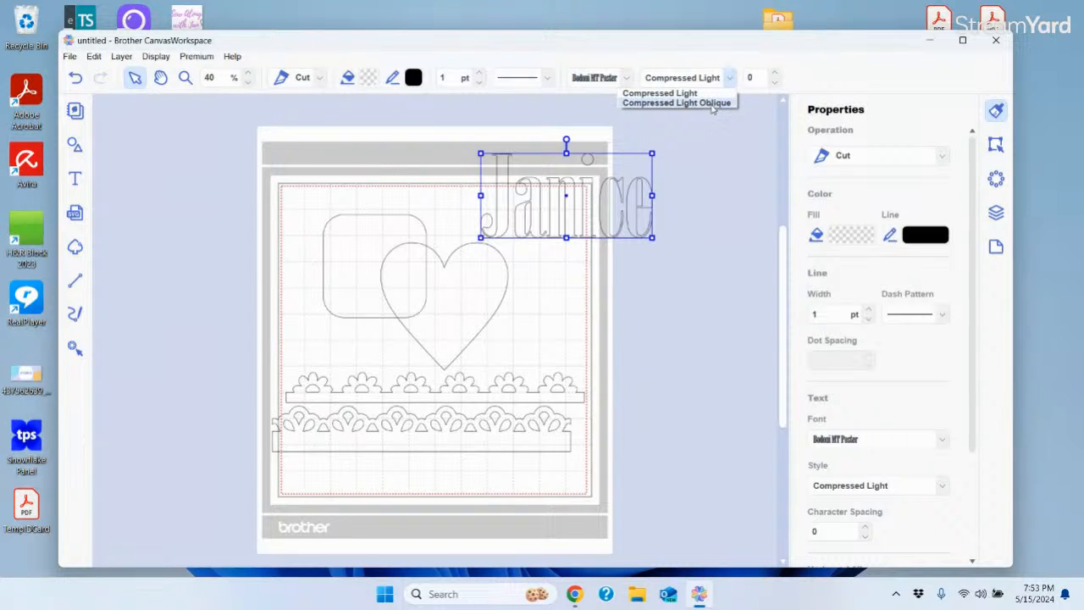
left_click(713, 104)
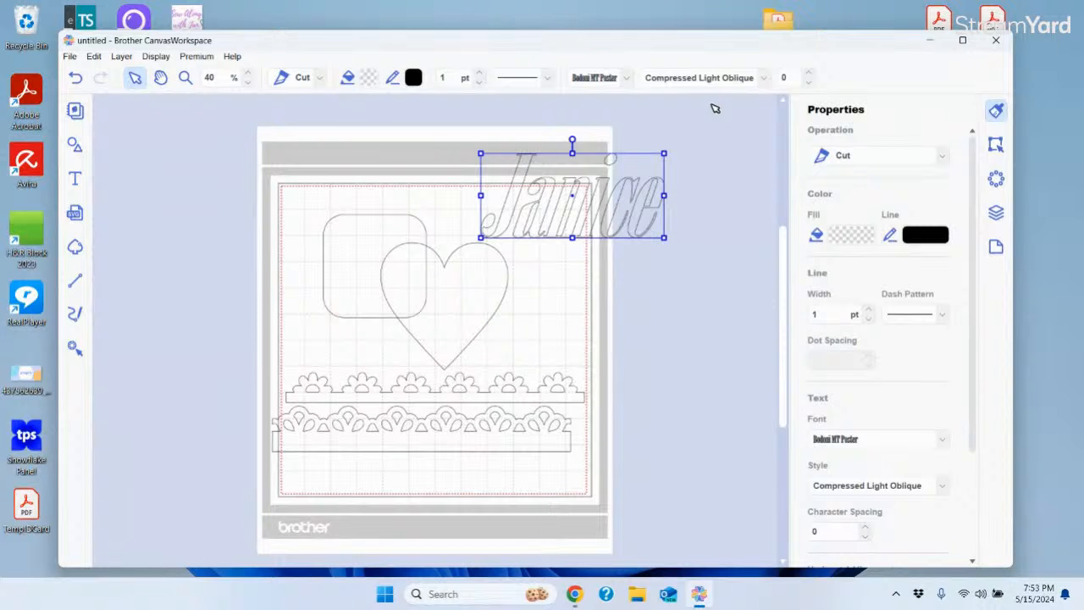
left_click(763, 78)
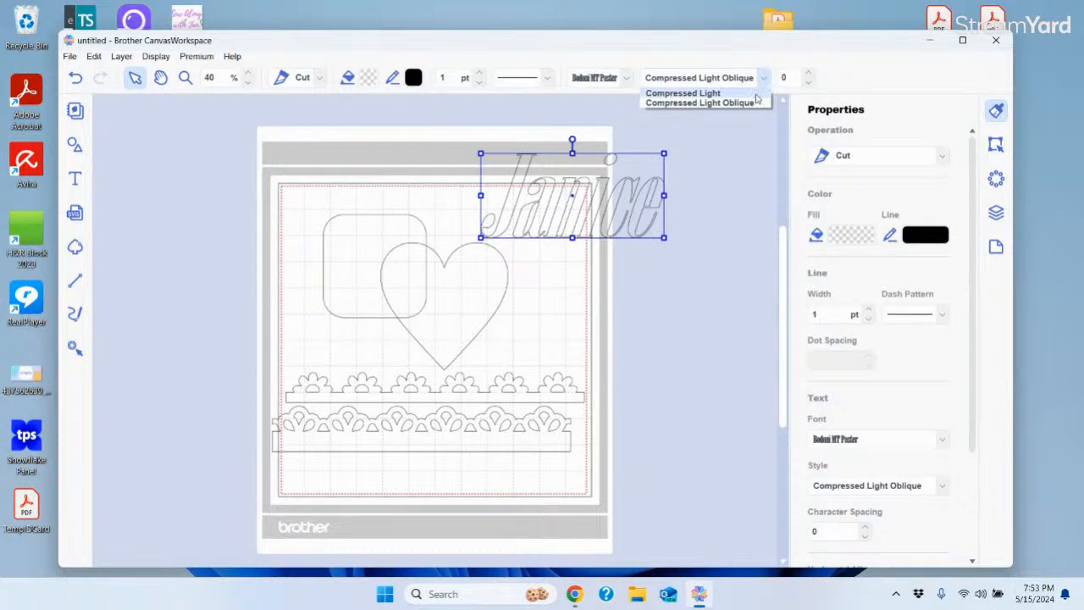
left_click(745, 93)
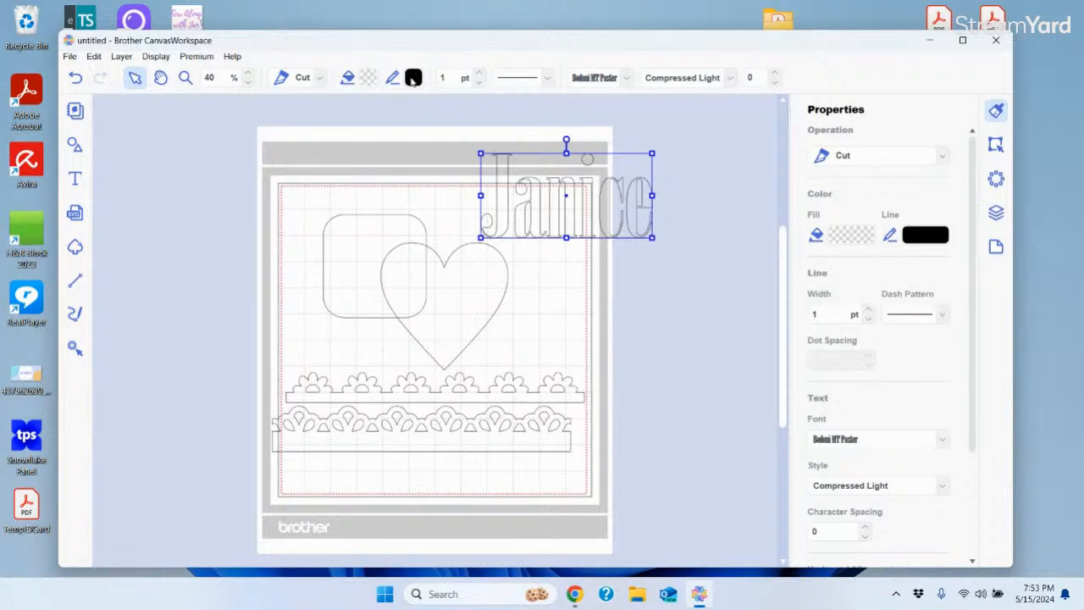
Switch the name text's operation from Cut to Draw, then deselect it
left_click(319, 78)
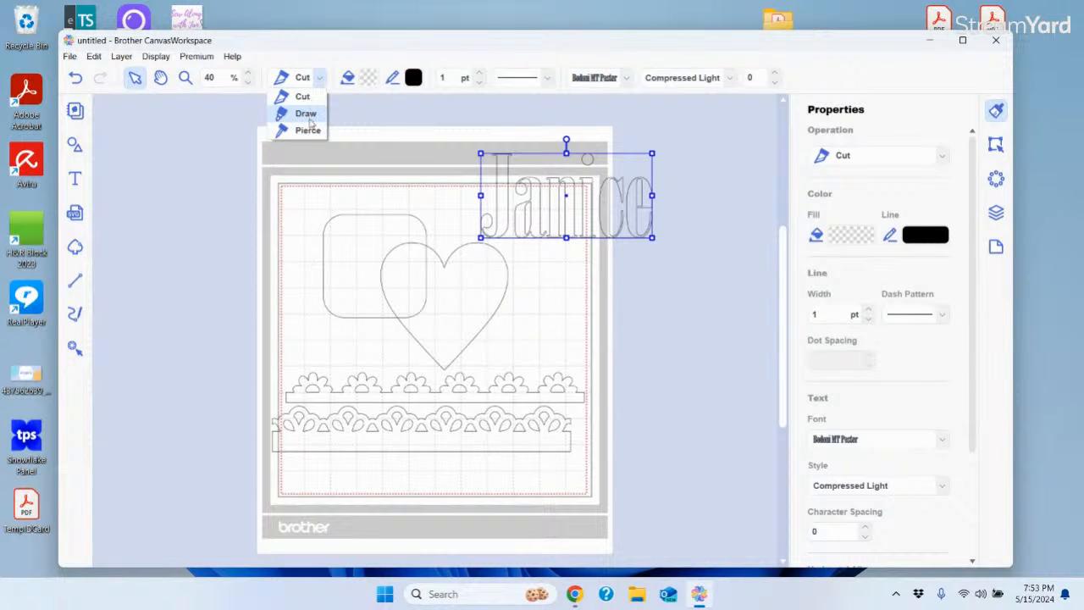
left_click(307, 114)
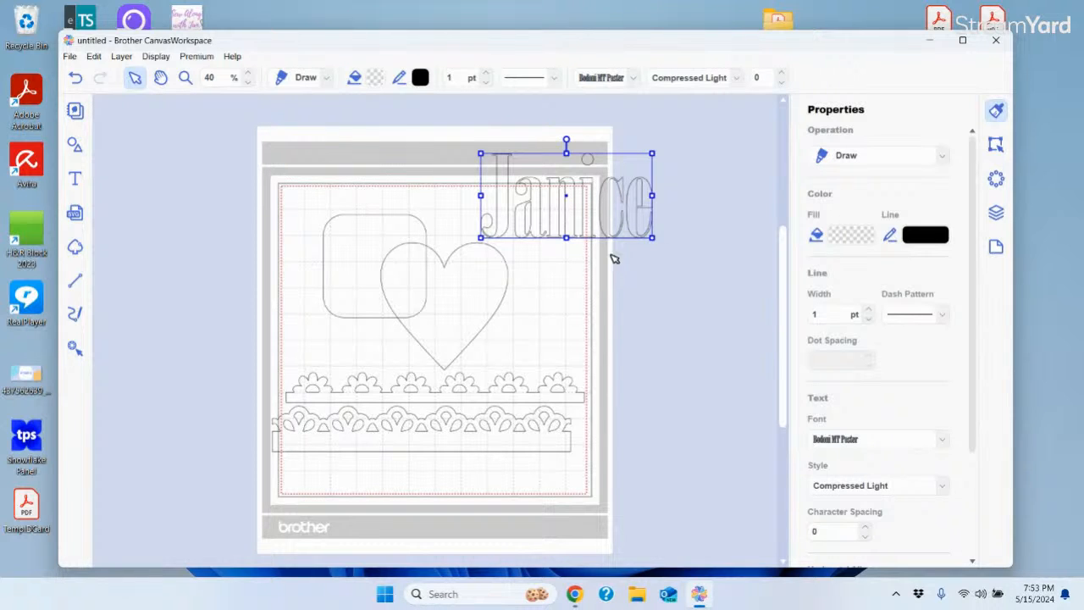
left_click(327, 78)
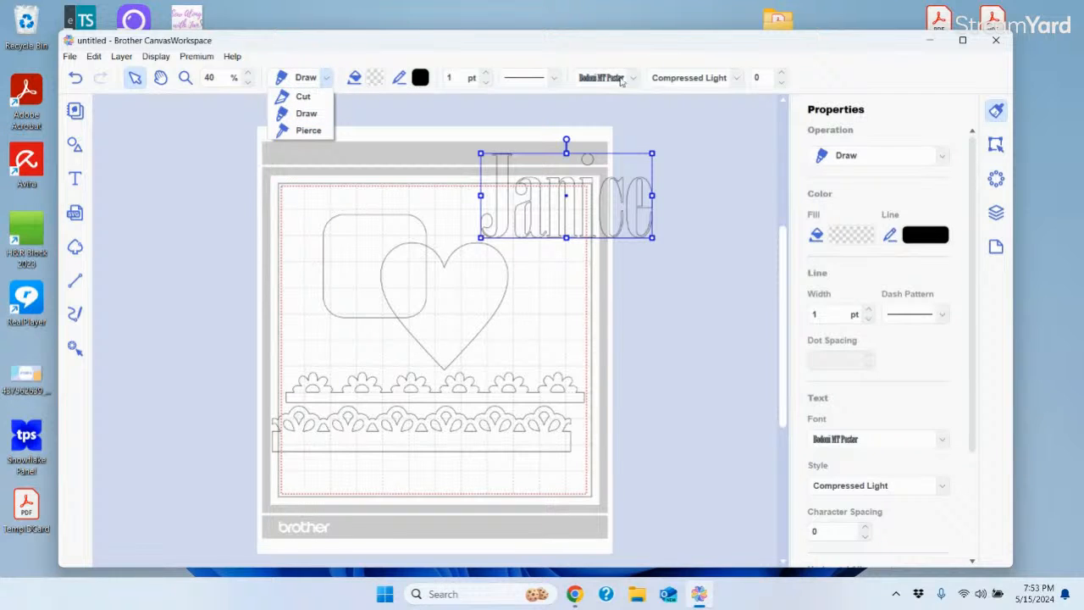
left_click(716, 190)
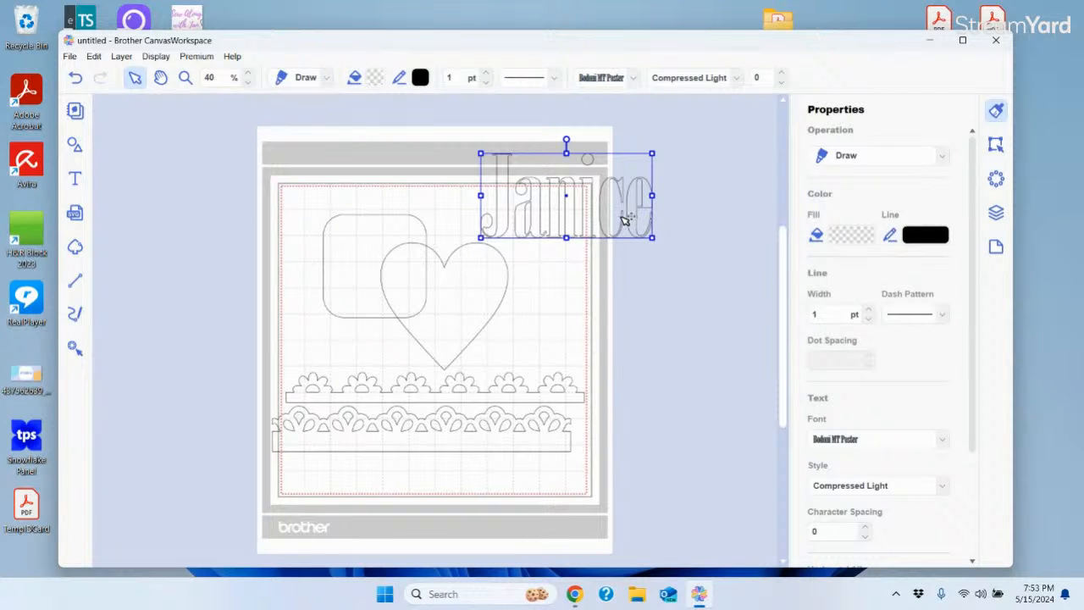
left_click(167, 178)
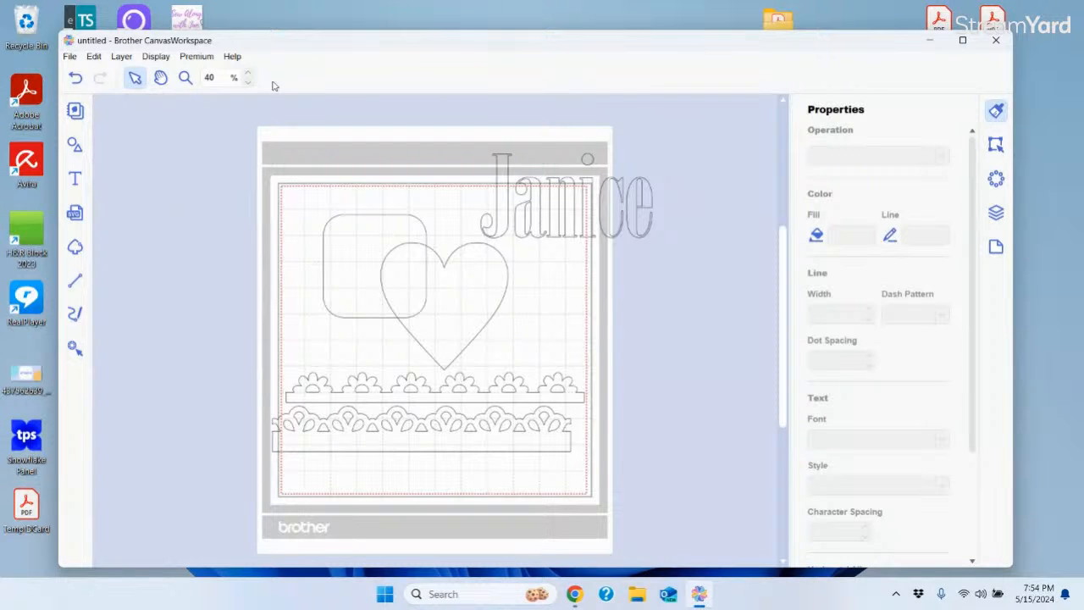
Select the name text and bring up the Import from Your Computer window
left_click(516, 198)
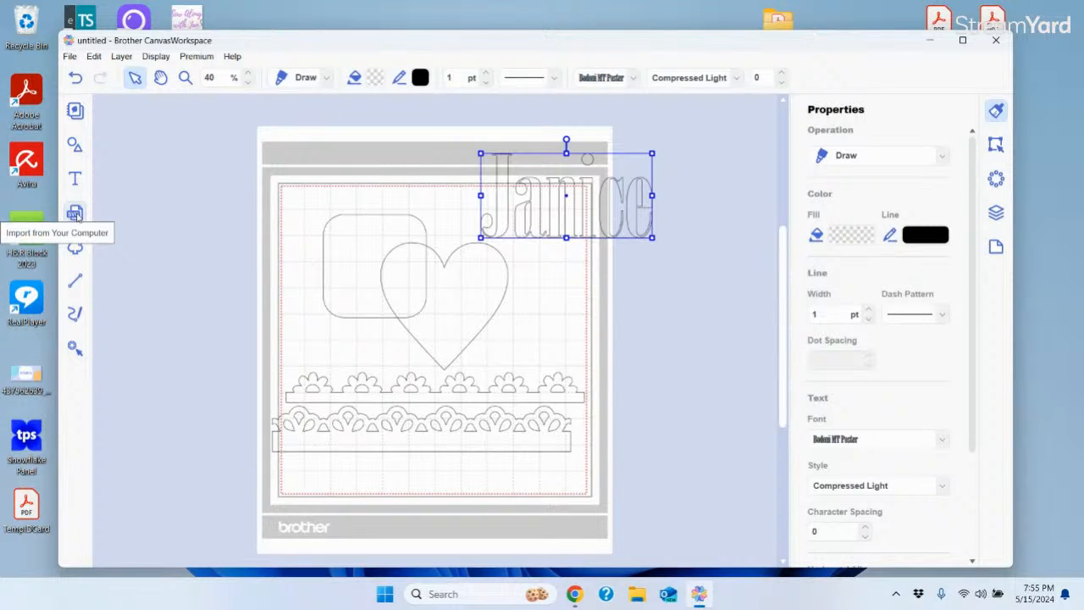
left_click(70, 57)
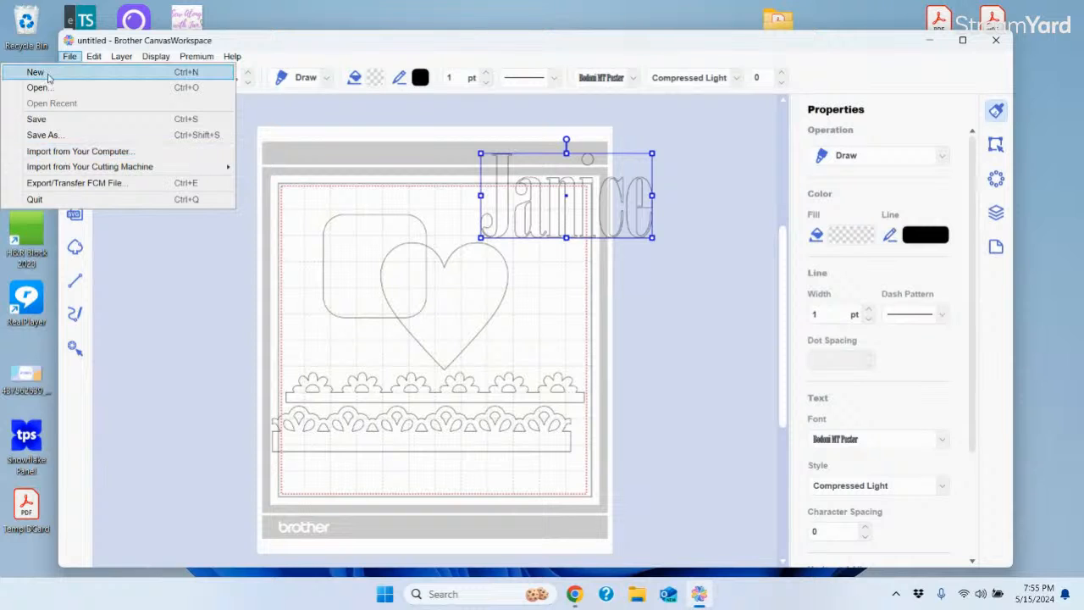
left_click(142, 284)
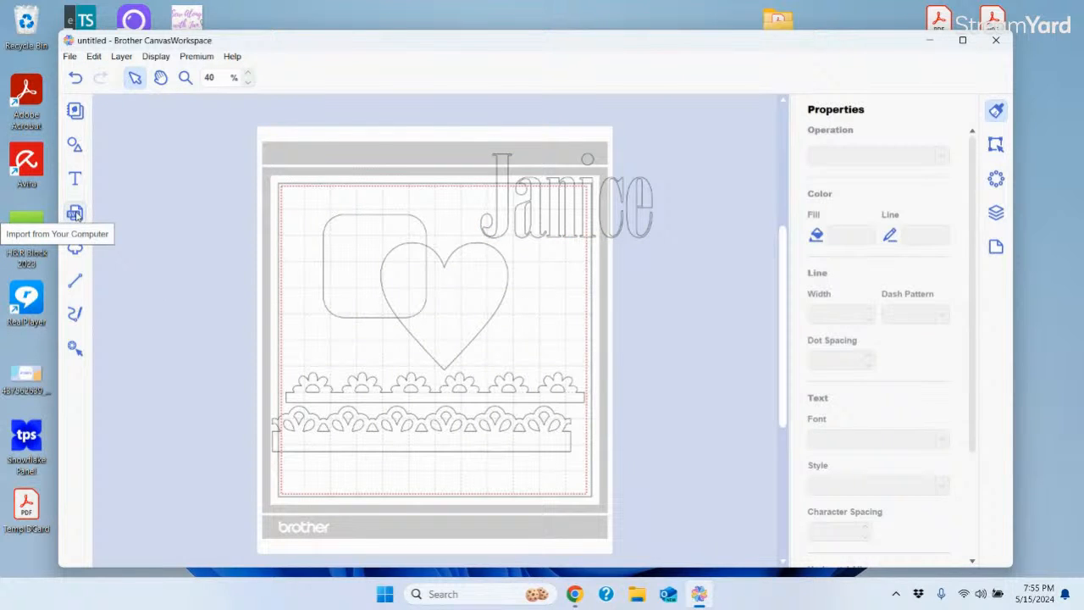
left_click(74, 214)
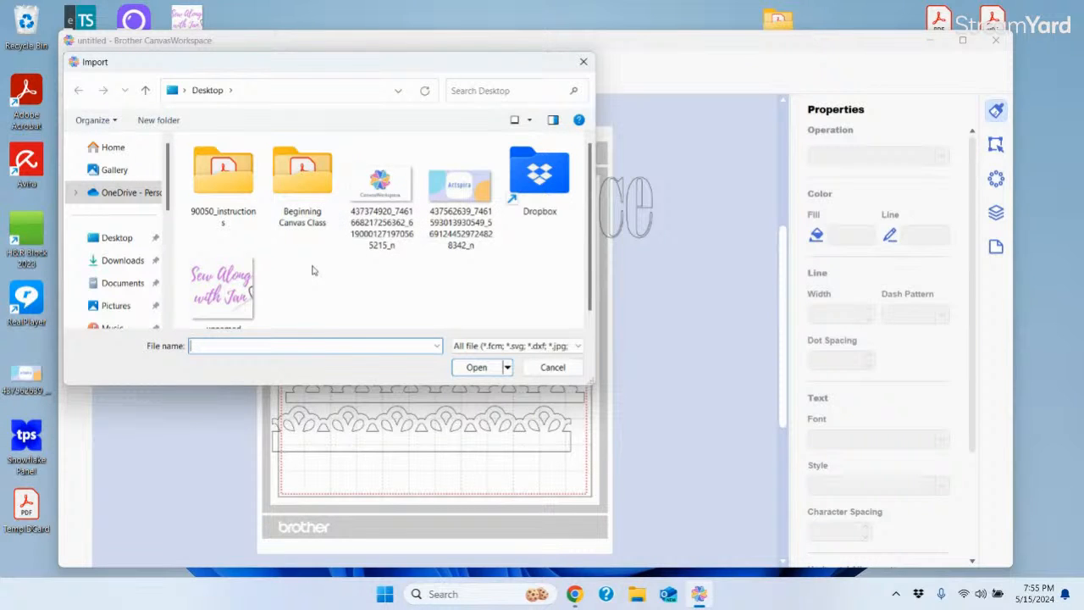
Import the RolledFlower1byBird design from the Beginning Canvas Class folder
double_click(303, 179)
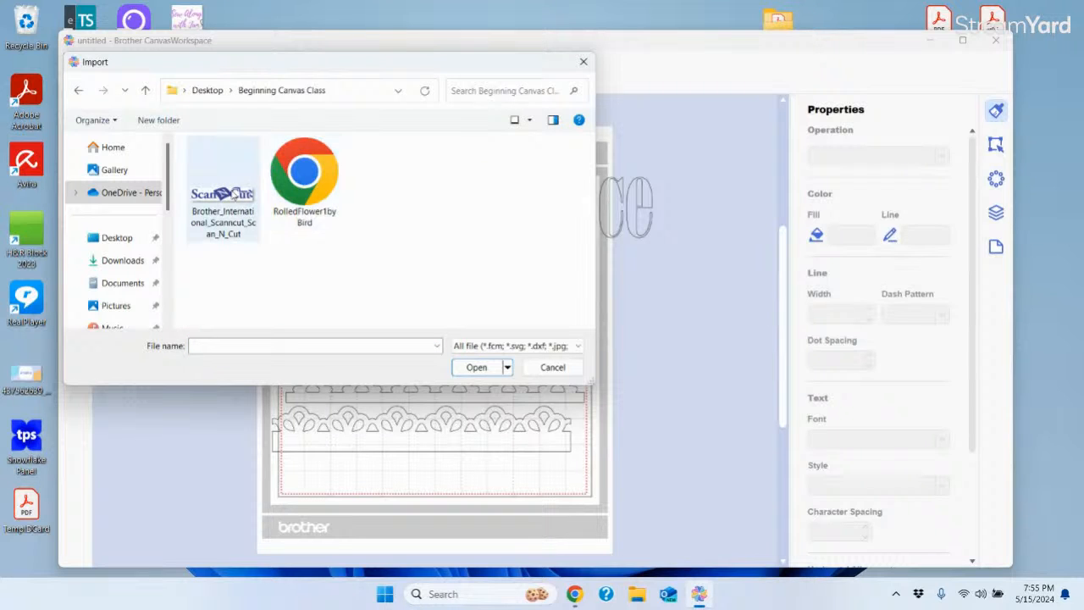
left_click(302, 177)
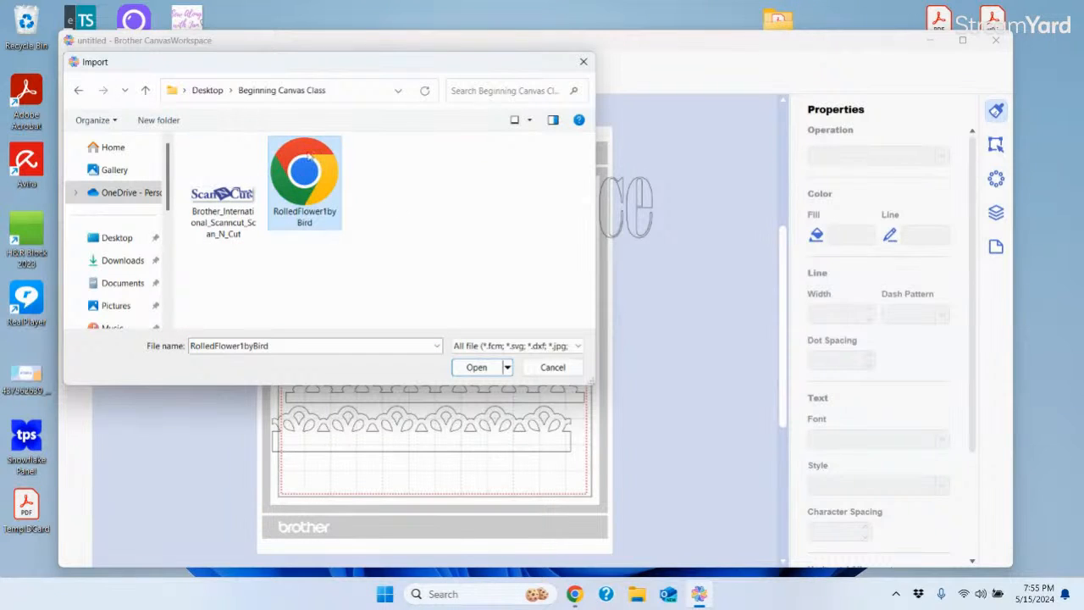
left_click(477, 369)
Move the name text, heart and rounded square off the mat; place the flower top left
left_click_drag(560, 207, 662, 209)
left_click_drag(501, 287, 779, 343)
left_click_drag(429, 296, 659, 392)
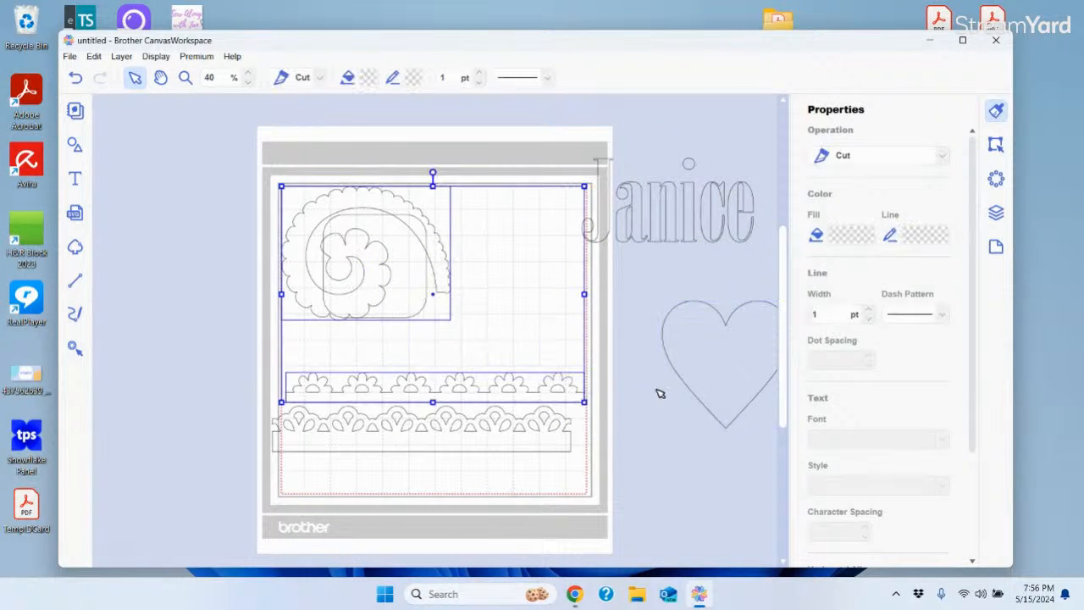
right_click(177, 276)
left_click_drag(387, 317, 714, 551)
left_click_drag(369, 296, 388, 307)
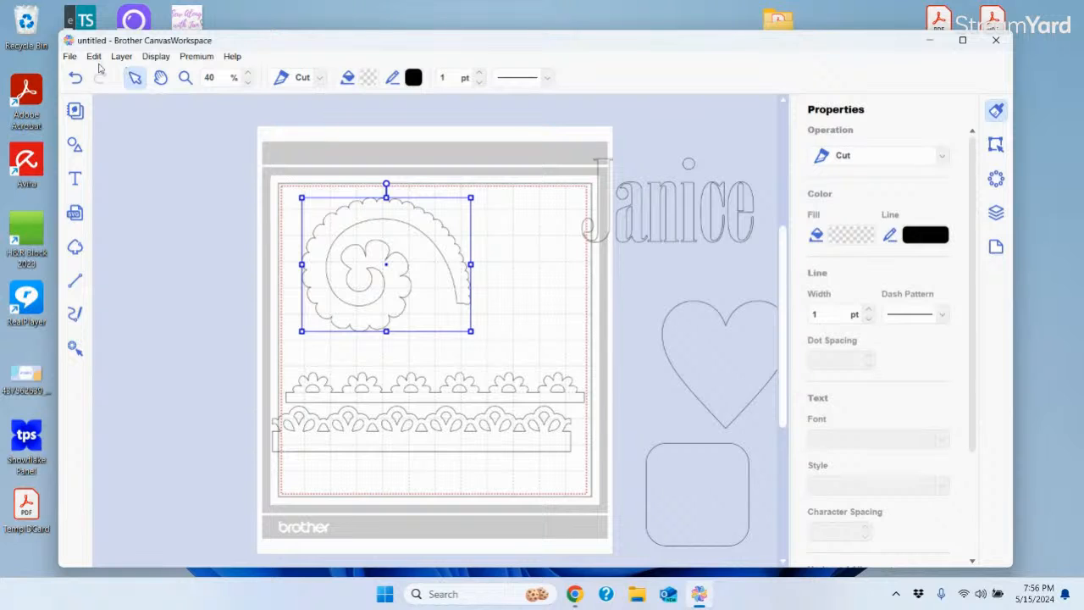
Nudge the rolled flower slightly left and reopen the import-from-computer window
mouse_move(431, 234)
left_mouse_down()
mouse_move(414, 232)
mouse_move(426, 232)
left_mouse_up()
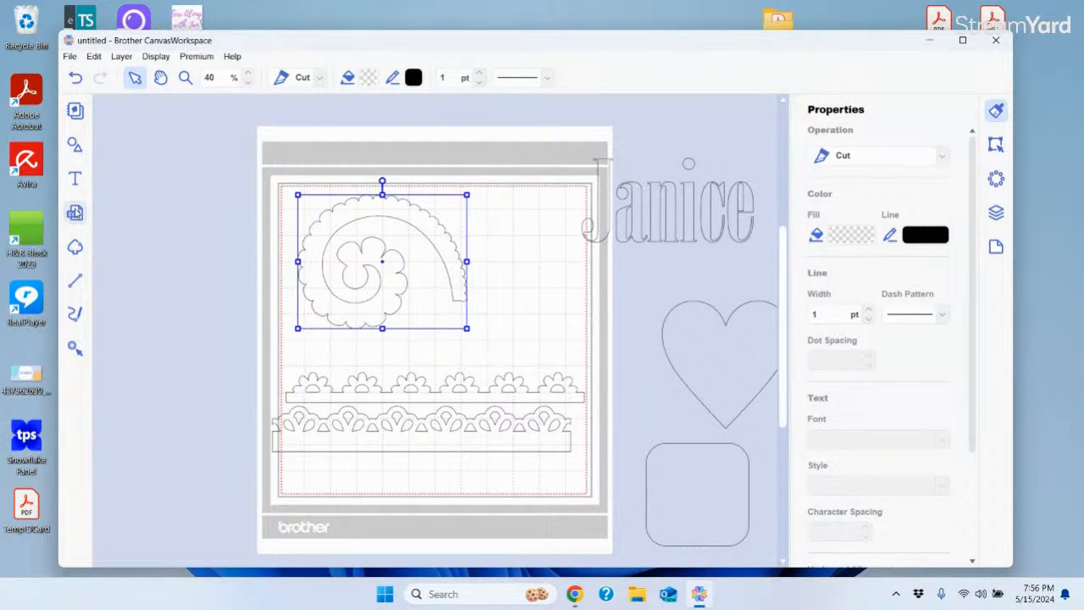
left_click(75, 213)
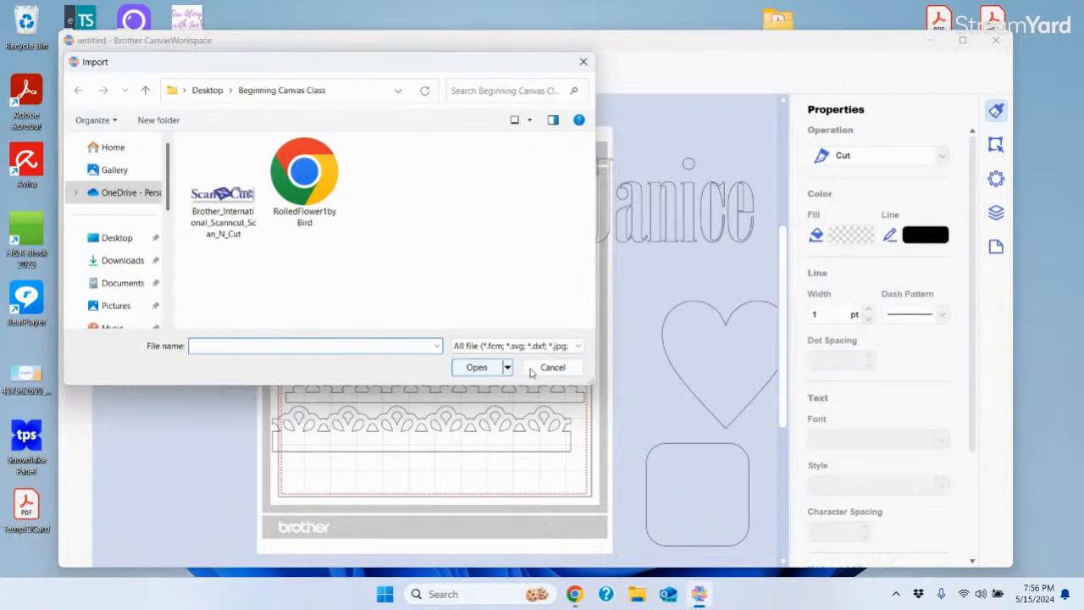
Close the import window, reopen it from the File menu, then cancel again
left_click(476, 367)
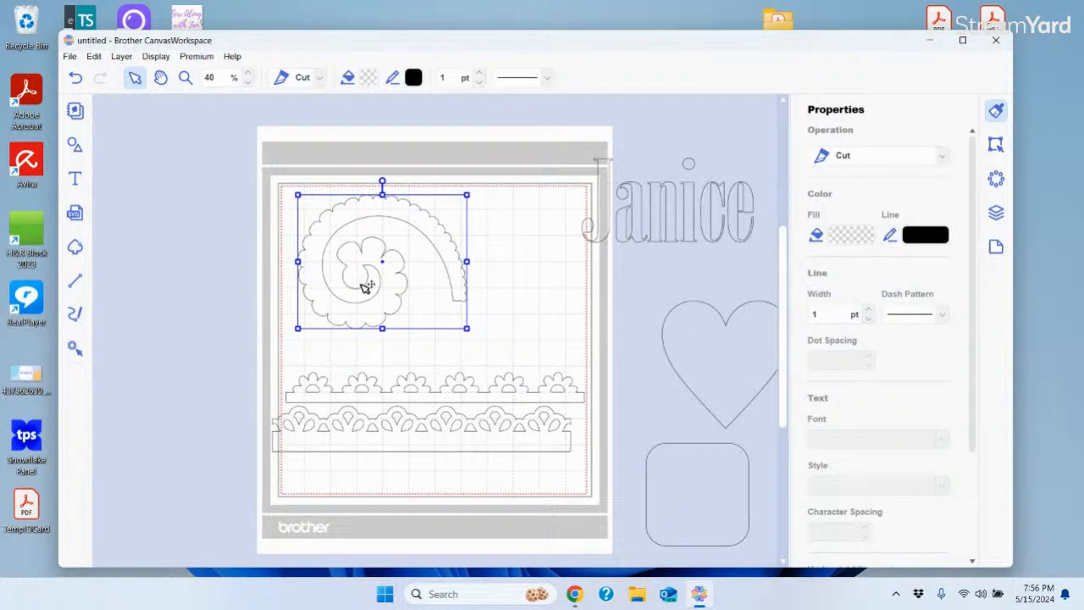
left_click(73, 58)
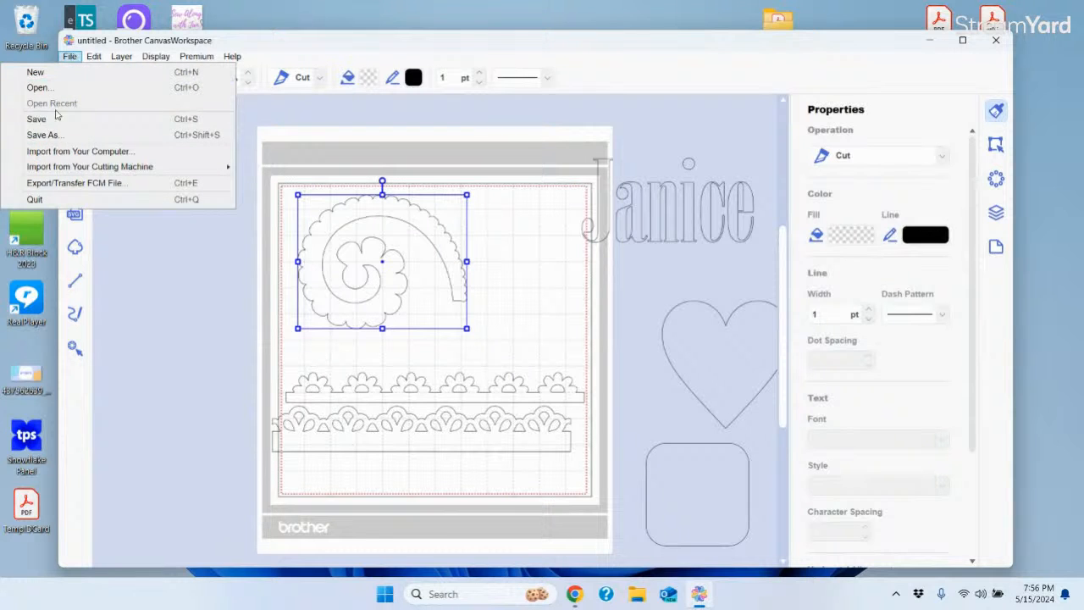
left_click(56, 154)
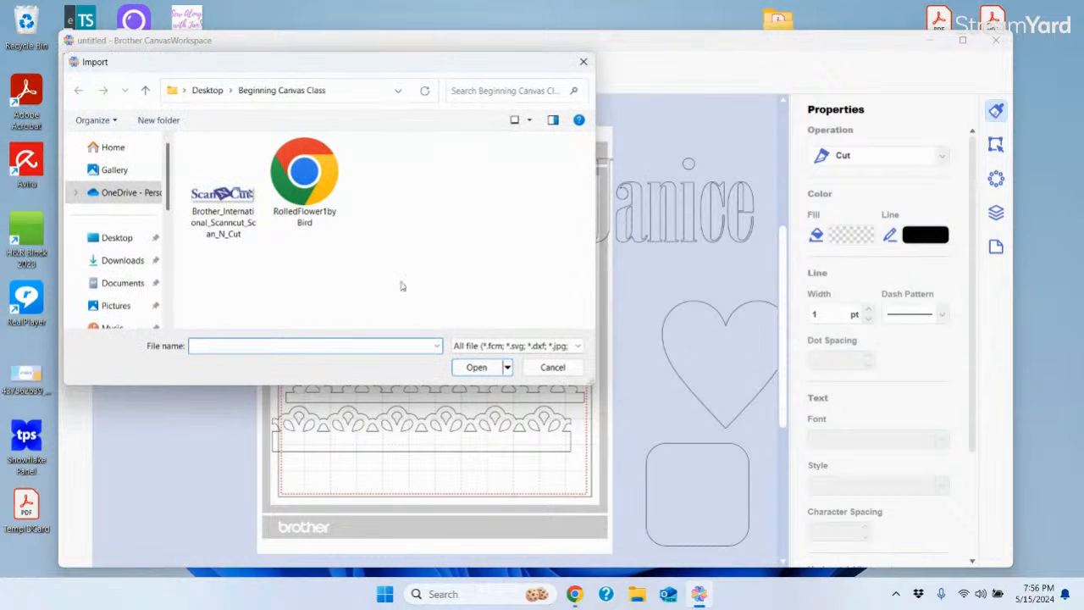
left_click(552, 368)
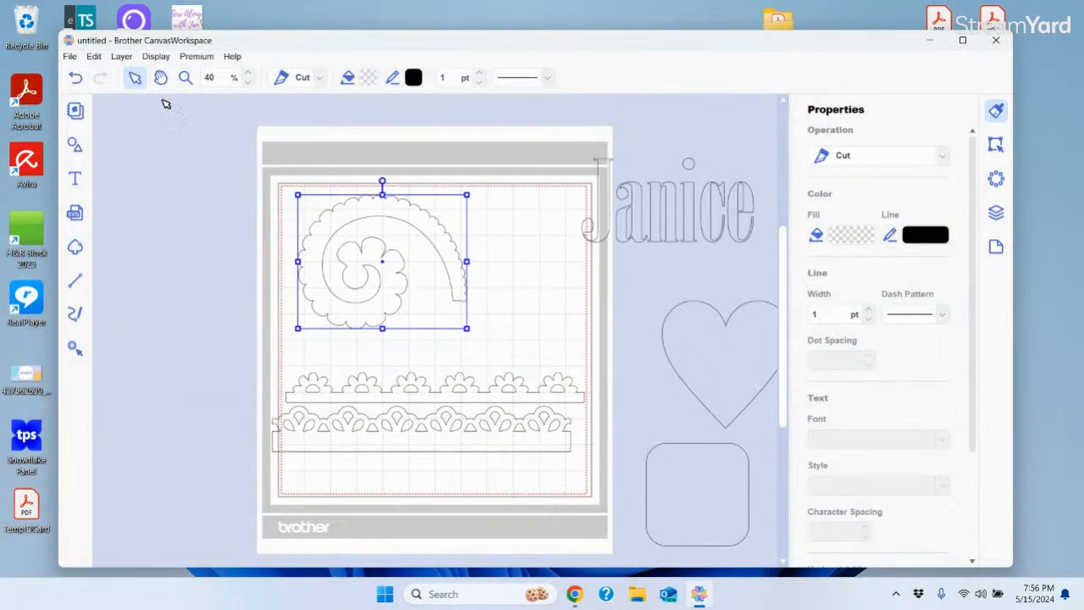
Attempt an FCM file export, dismiss the out-of-bounds error, and delete the off-mat name text
left_click(69, 57)
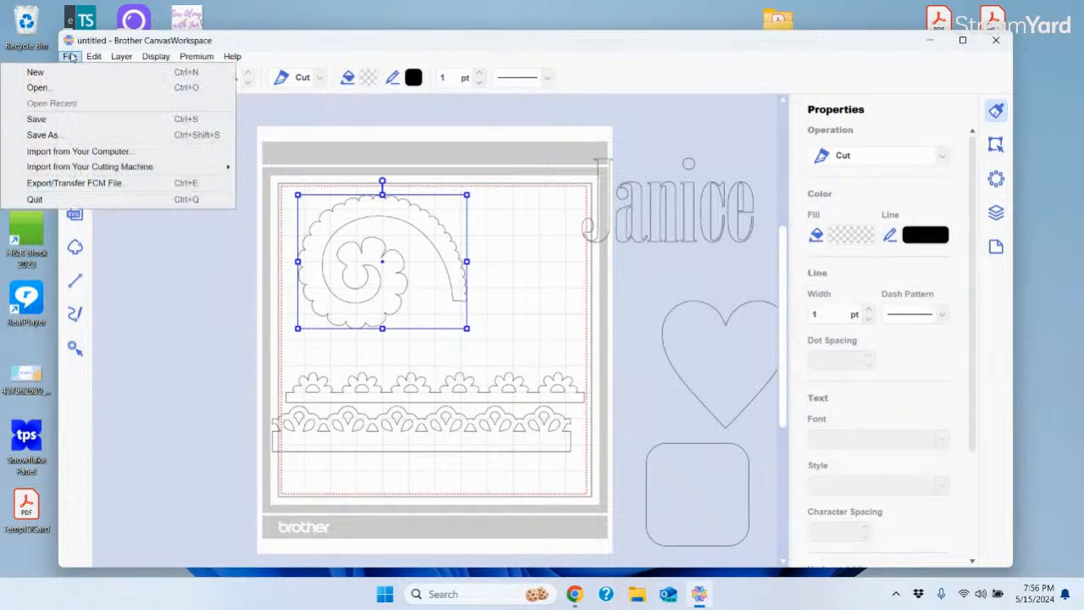
left_click(73, 188)
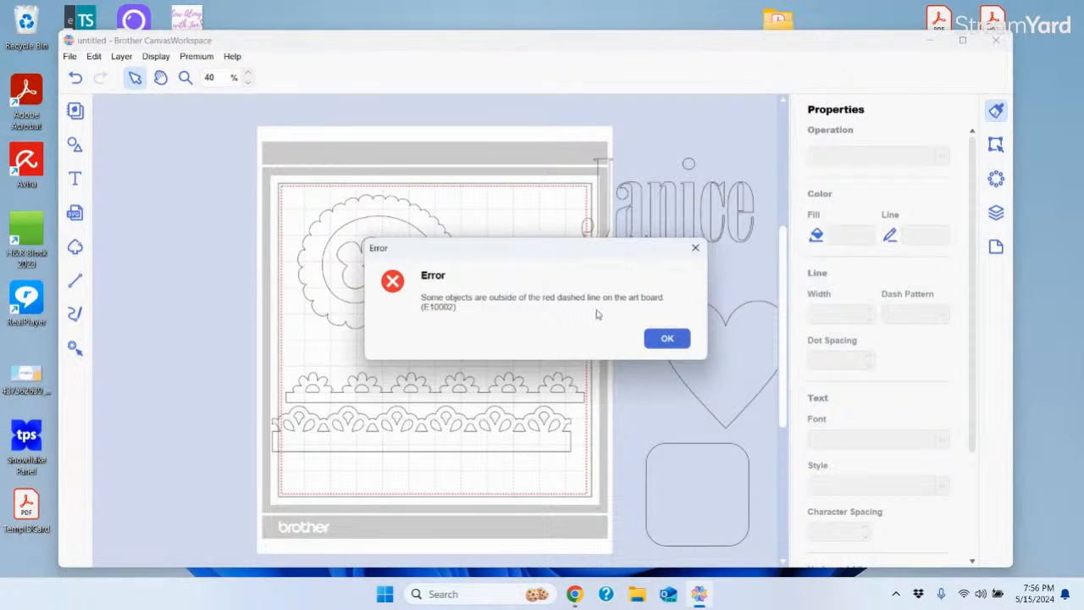
left_click(667, 339)
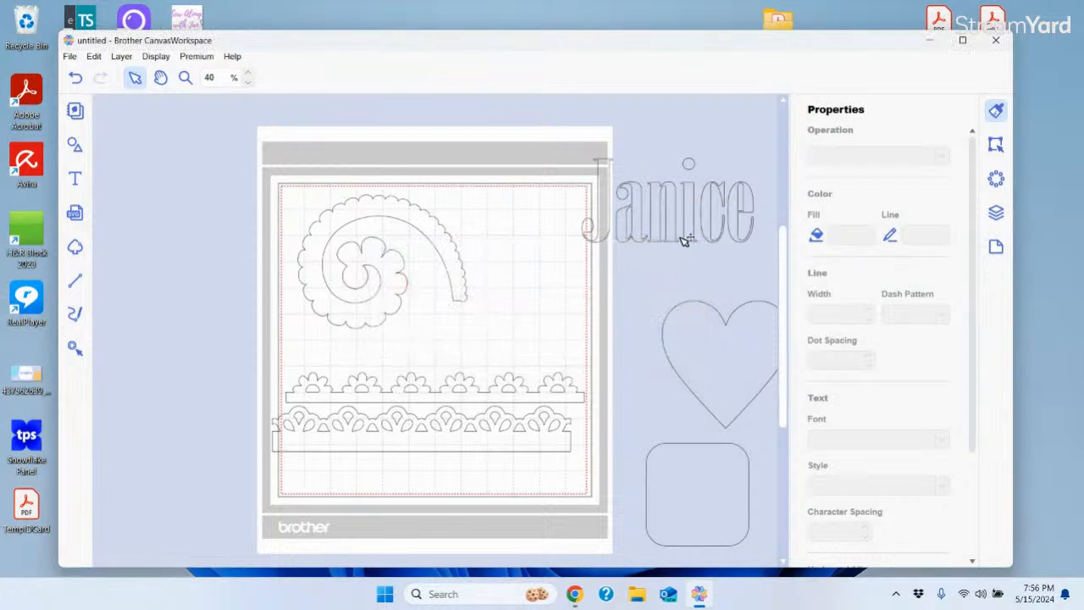
left_click(675, 219)
key("Delete")
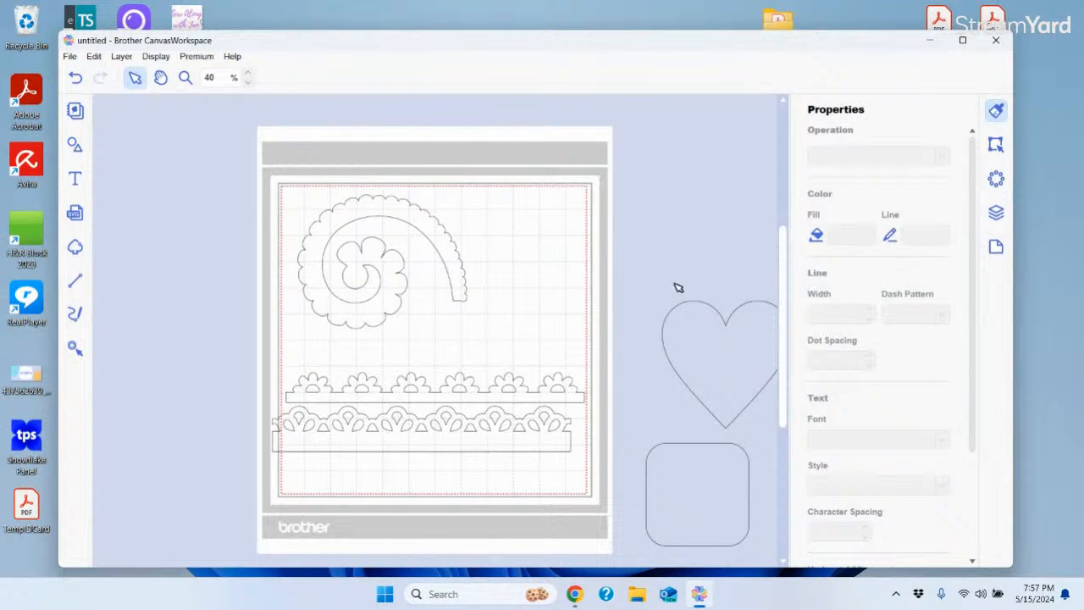
Delete the upper and lower scalloped lace borders
left_click(678, 317)
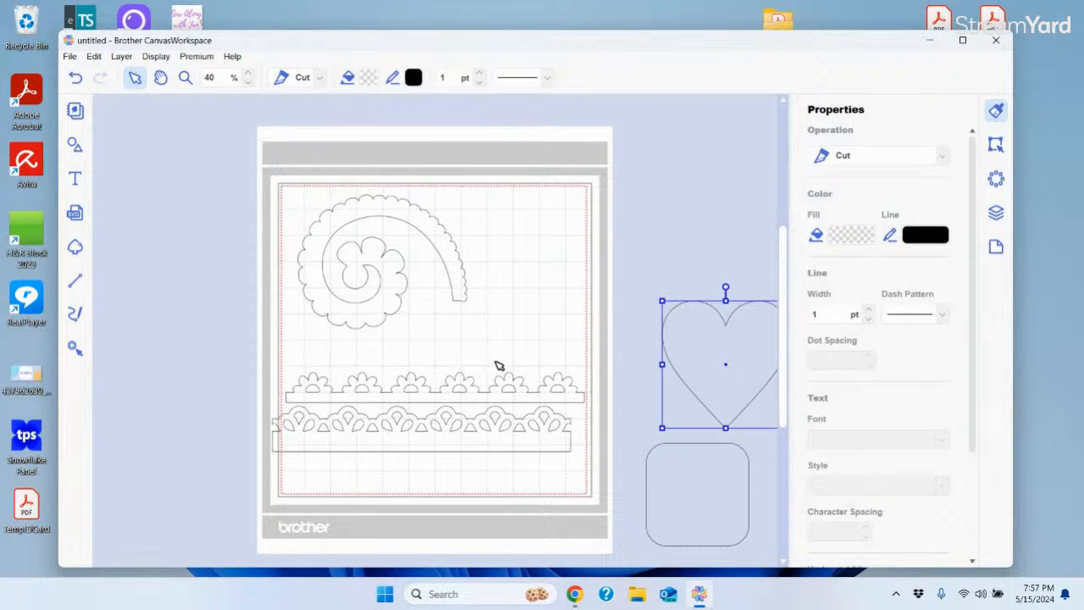
left_click(505, 391)
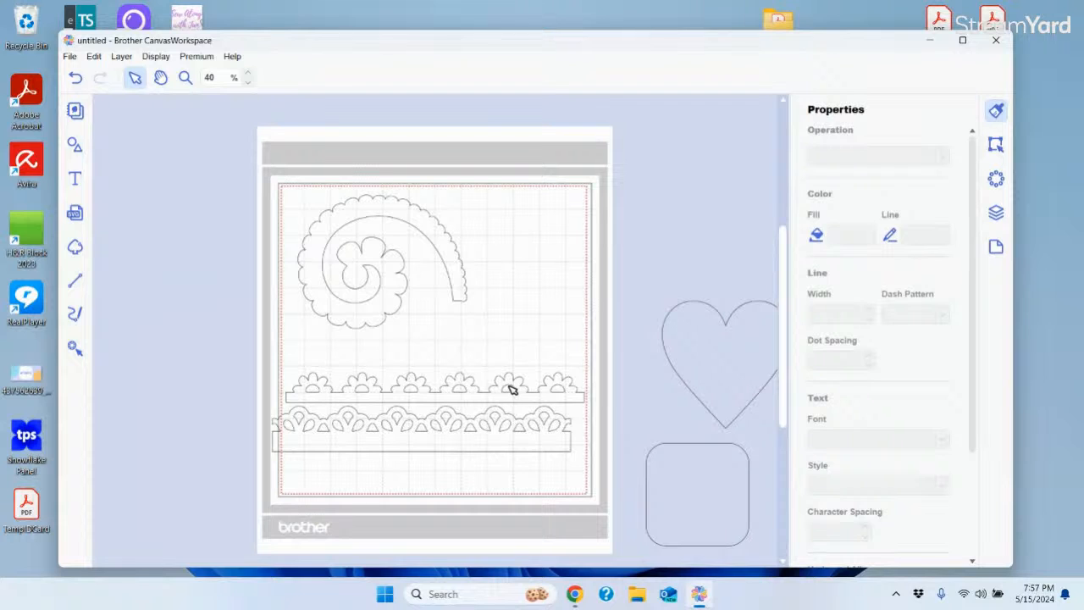
left_click(514, 376)
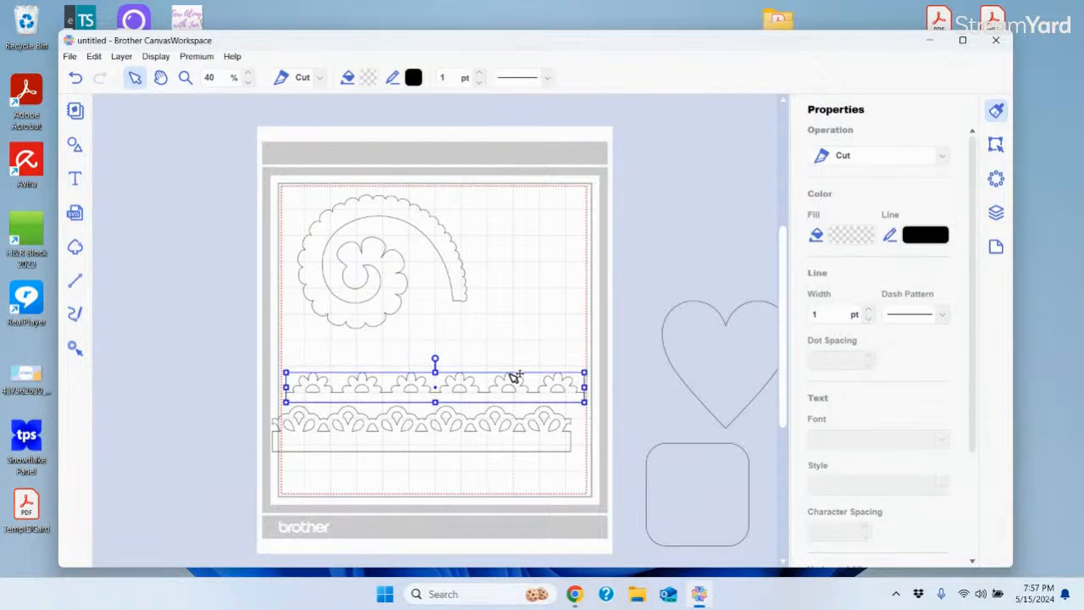
key("Delete")
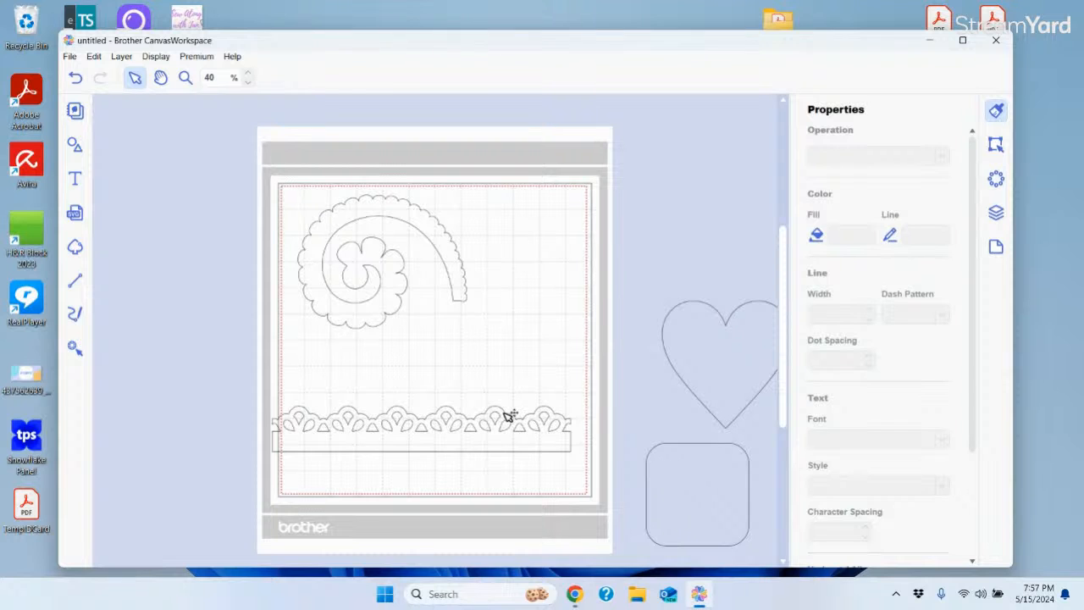
left_click(509, 415)
key("Delete")
Move the heart and rounded square onto the mat below the flower, then select the flower
left_click_drag(725, 375, 509, 393)
left_click_drag(727, 502, 406, 430)
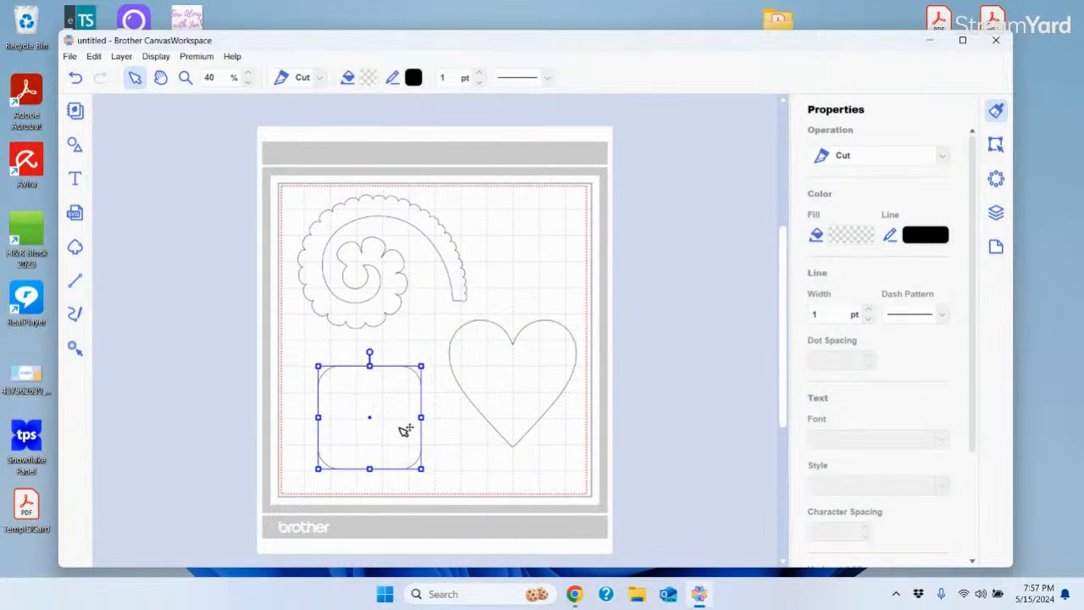
left_click(387, 263)
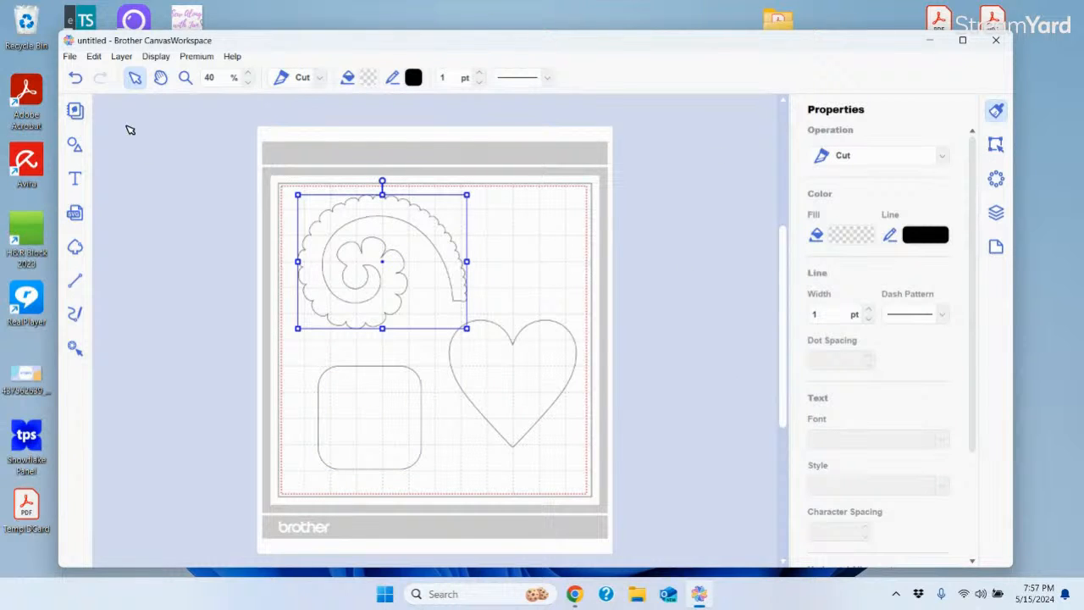
left_click(70, 56)
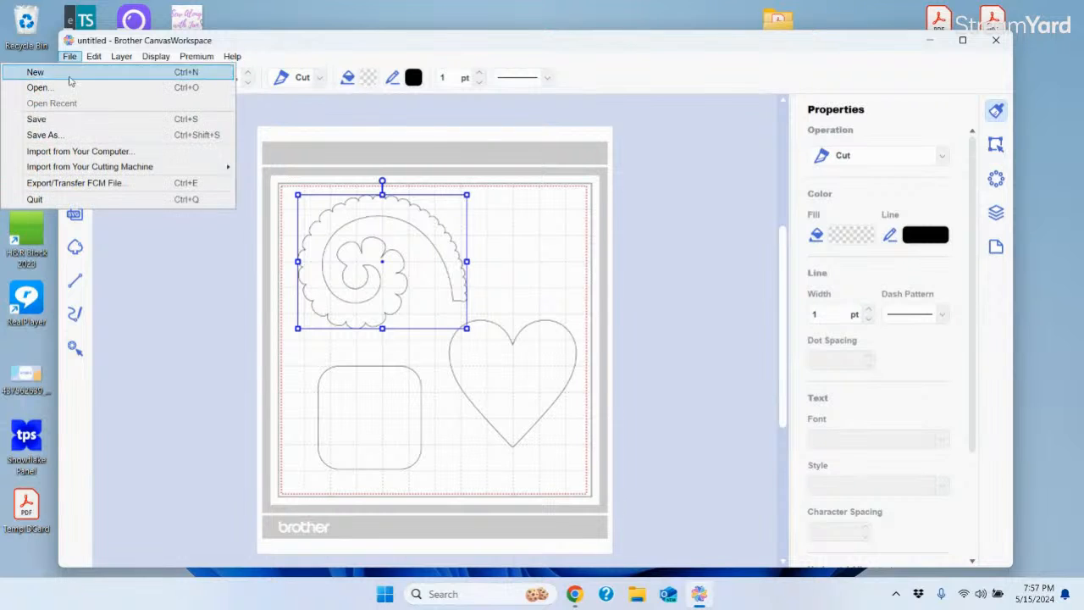
left_click(78, 183)
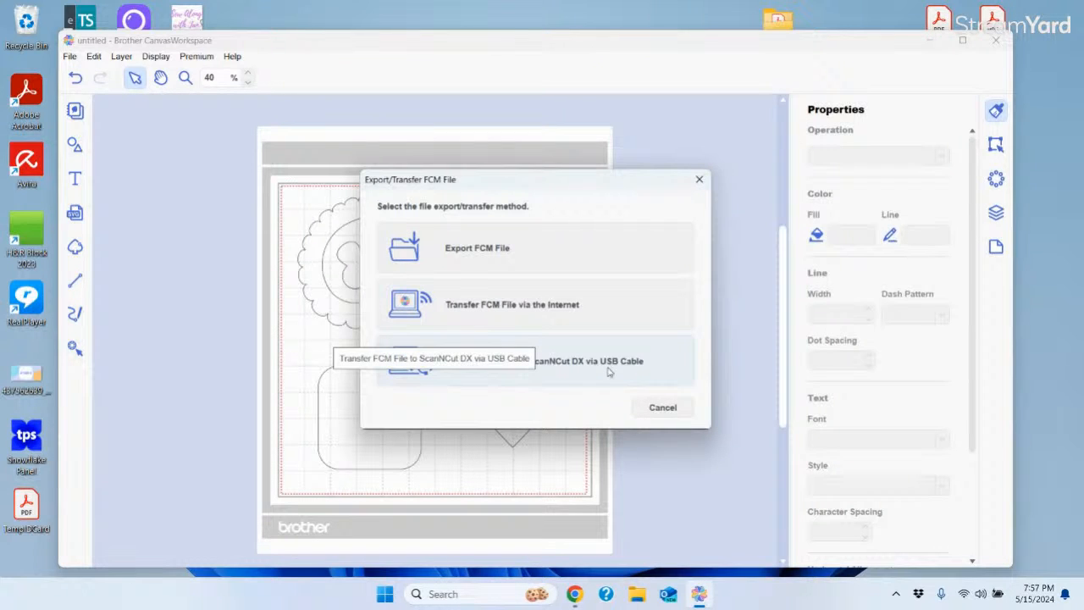
left_click(663, 409)
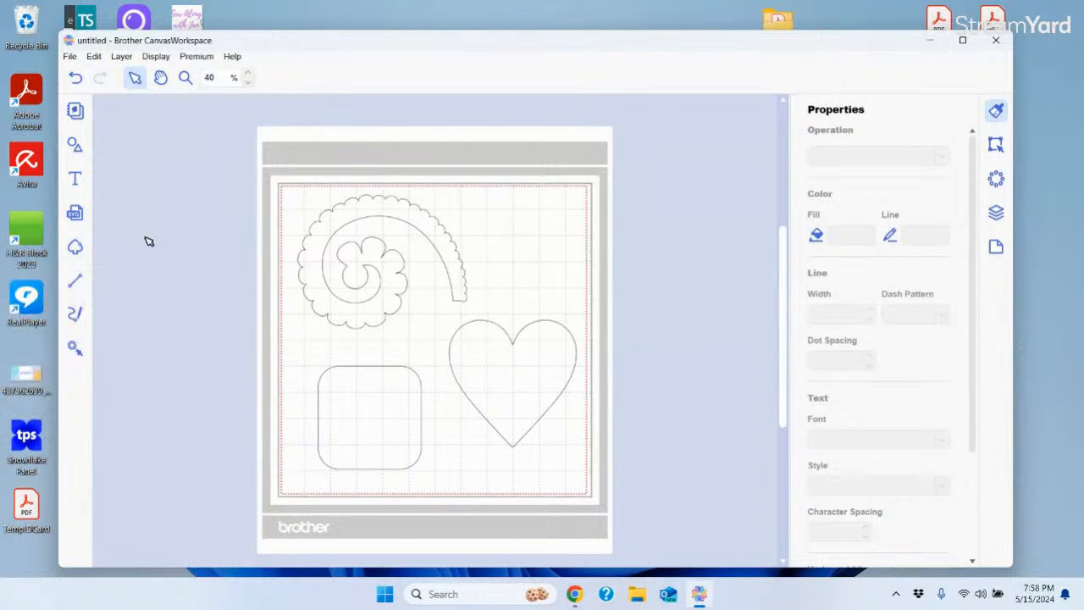
Open Image Tracing, try the machine-scanned image source, and dismiss the no-scanned-image error
left_click(76, 248)
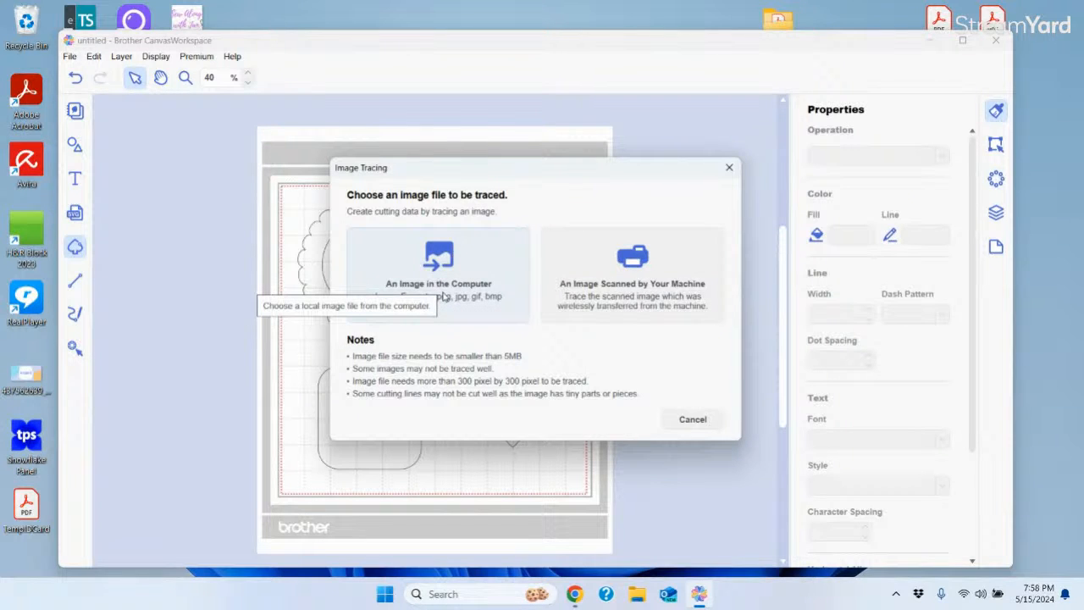
left_click(658, 293)
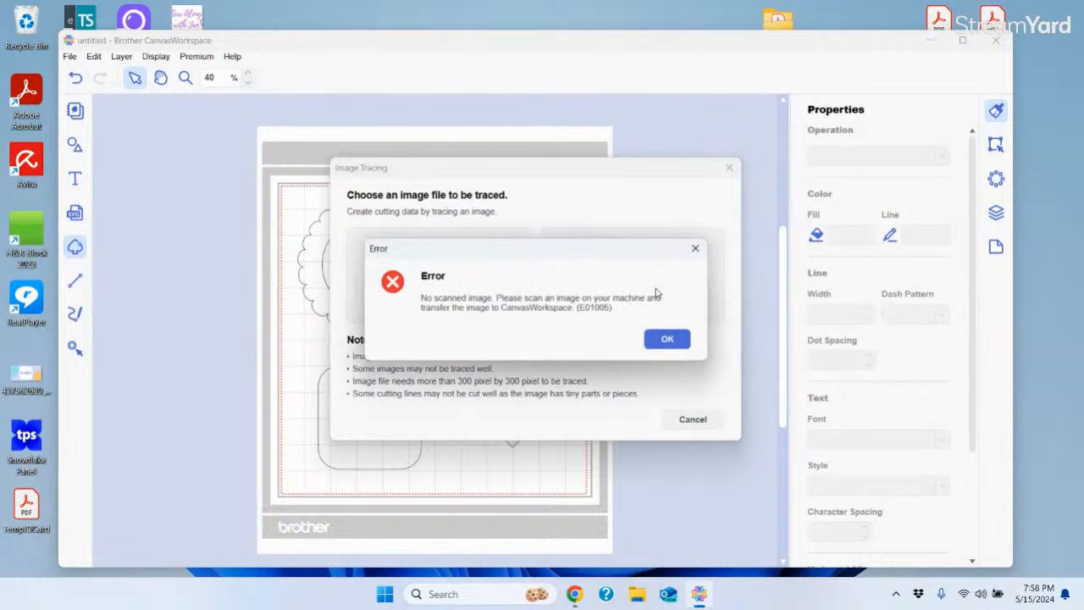
left_click(667, 338)
Load the Brother_International_Scanncut_Scan_N_Cut JPG from the computer into Image Tracing
left_click(447, 285)
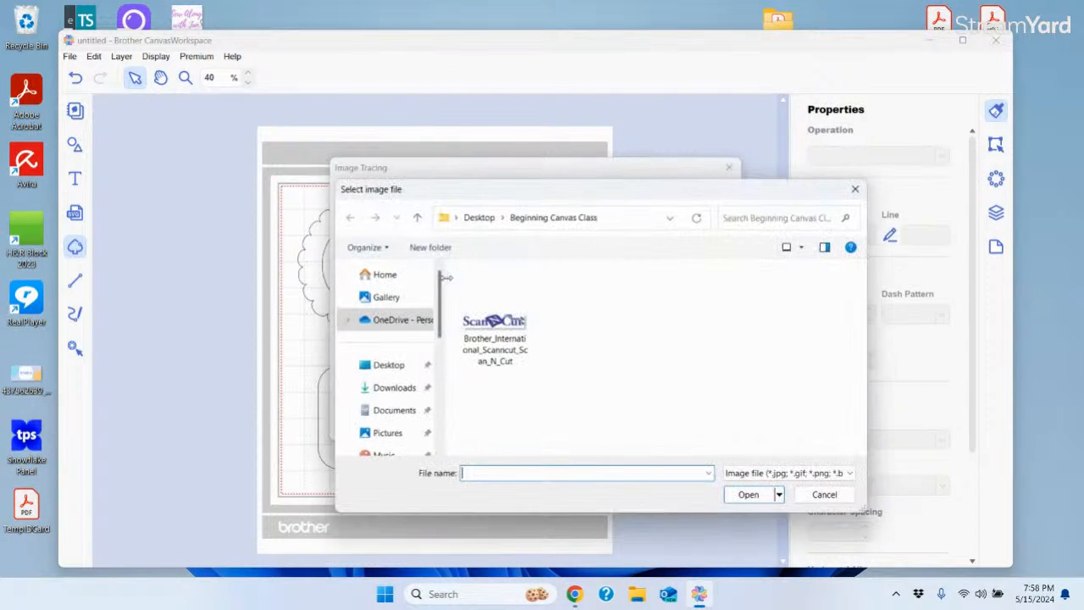
left_click(494, 323)
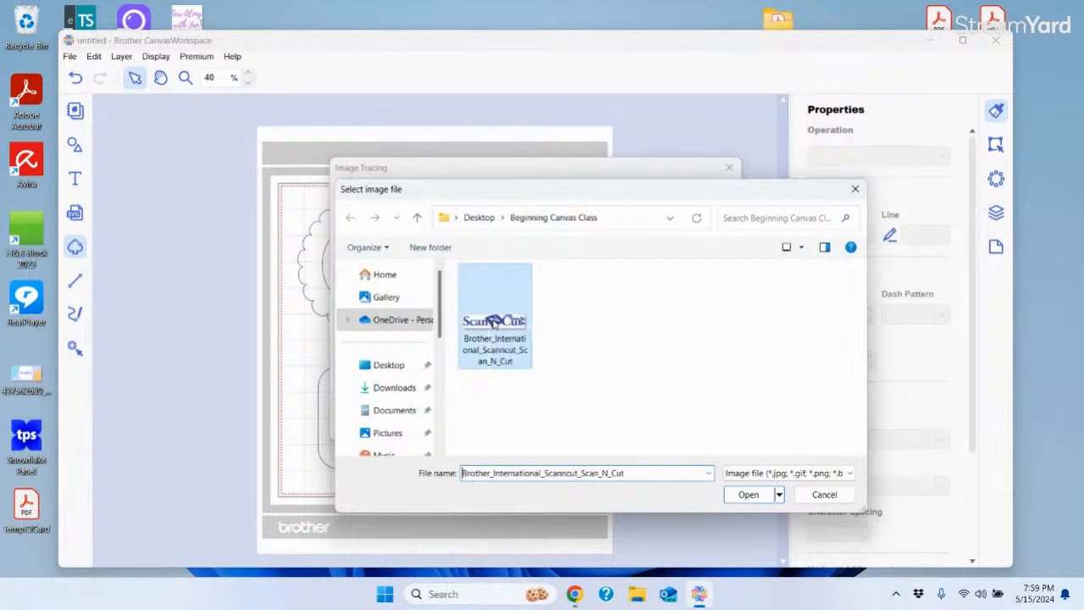
left_click(748, 495)
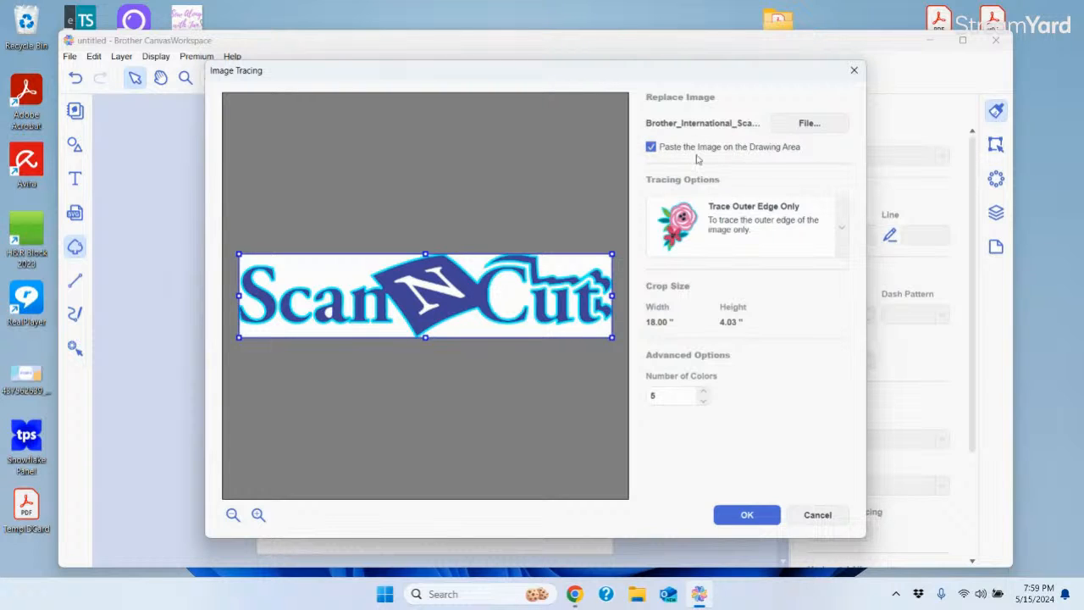
Uncheck Paste the Image on the Drawing Area and keep Trace Outer Edge Only as the tracing option
left_click(649, 148)
left_click(843, 231)
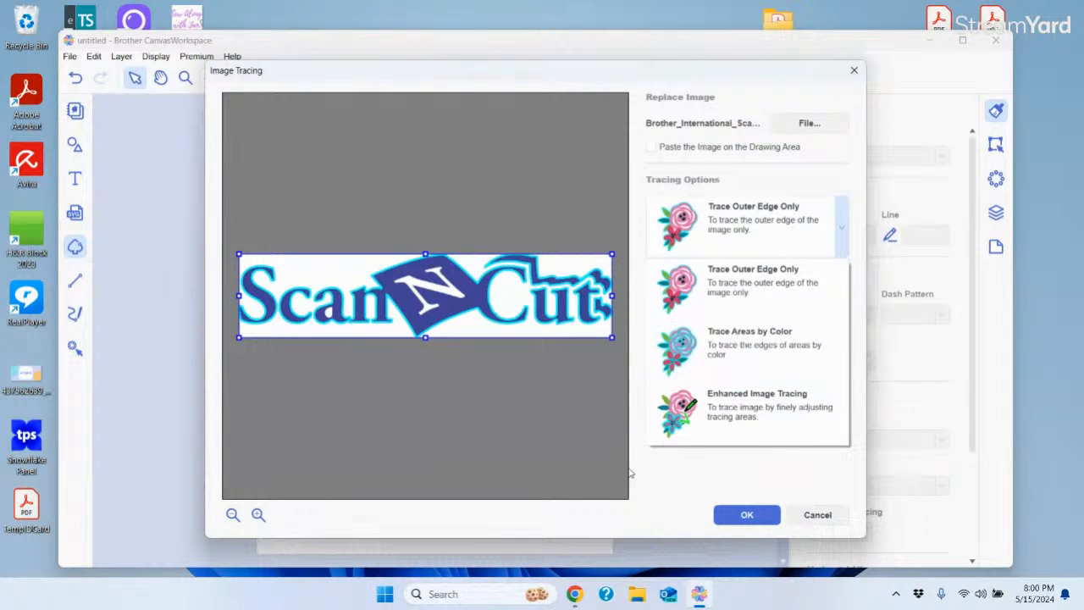
left_click(511, 421)
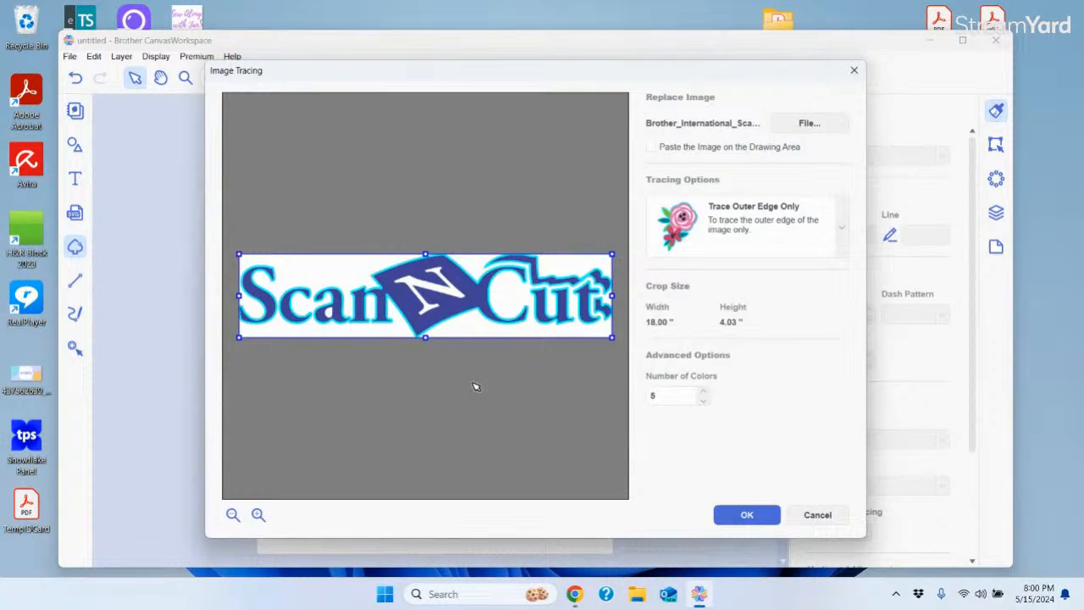
Switch tracing to Trace Areas by Color, reduce Number of Colors to 2, and preview
left_click(843, 229)
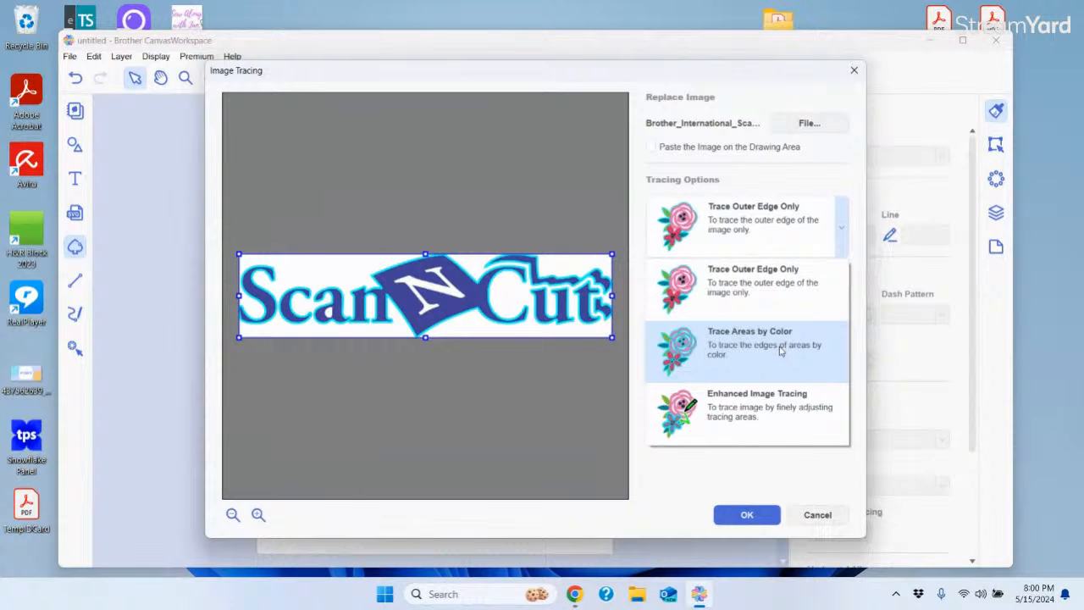
left_click(780, 350)
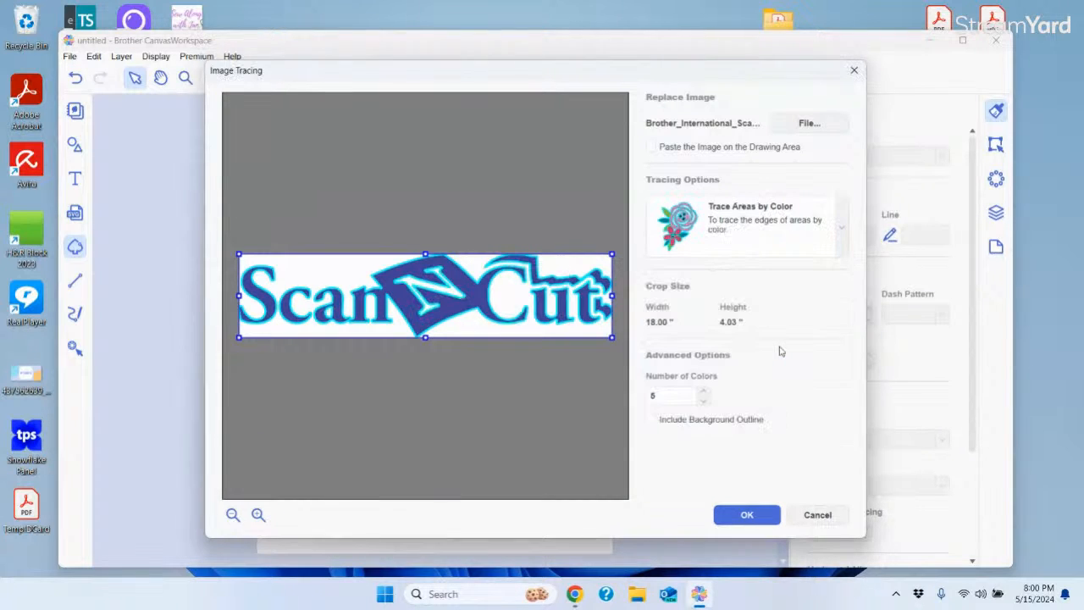
left_click(843, 223)
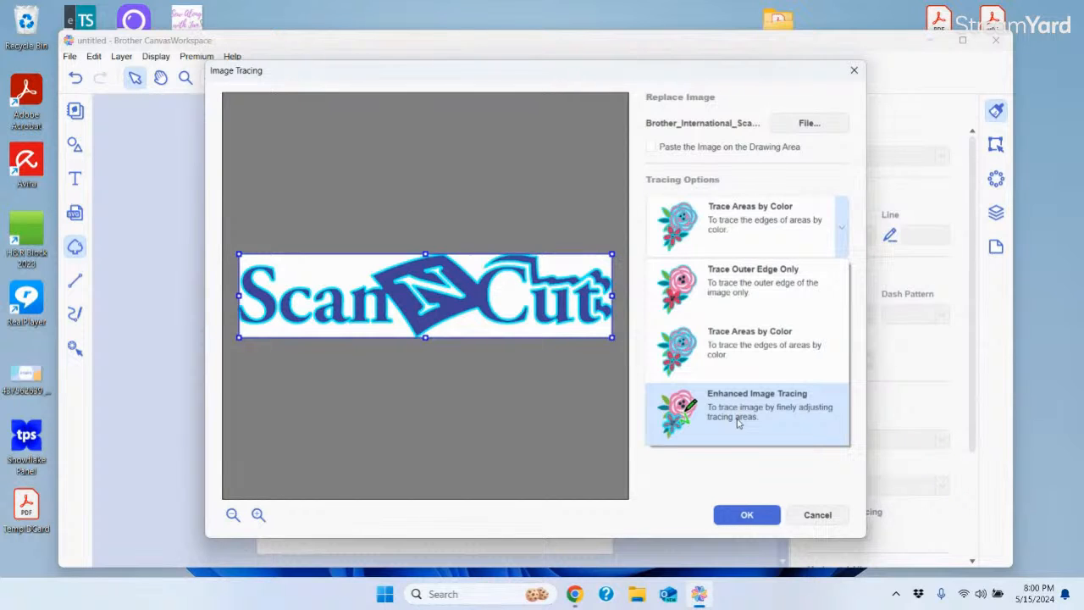
left_click(843, 232)
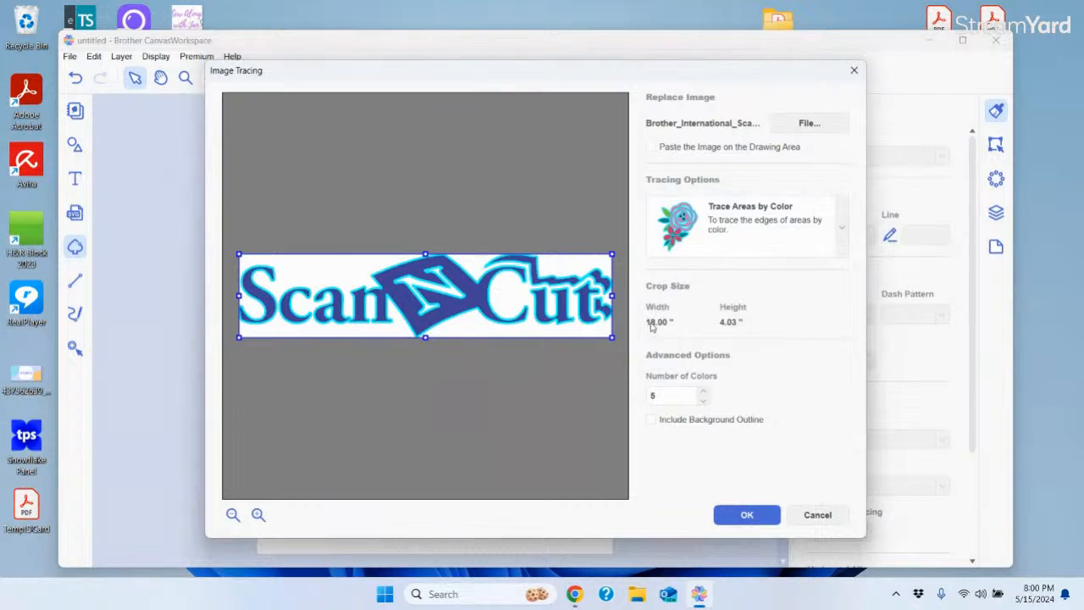
left_click(704, 401)
left_click(704, 401)
left_click(704, 401)
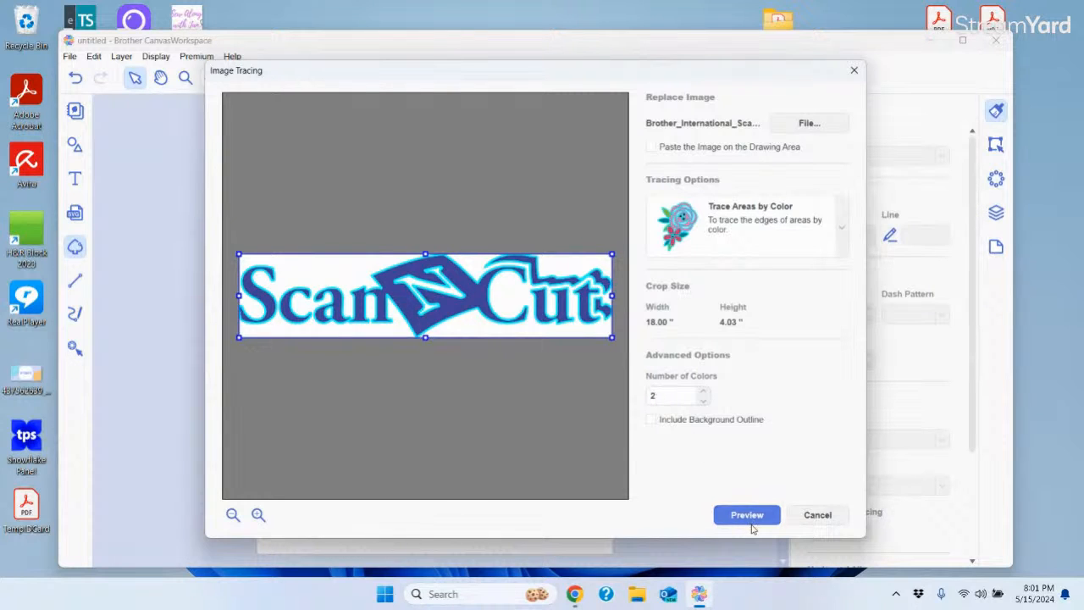
left_click(747, 516)
Place the traced logo and move the rolled flower off the mat's left edge
left_click(746, 516)
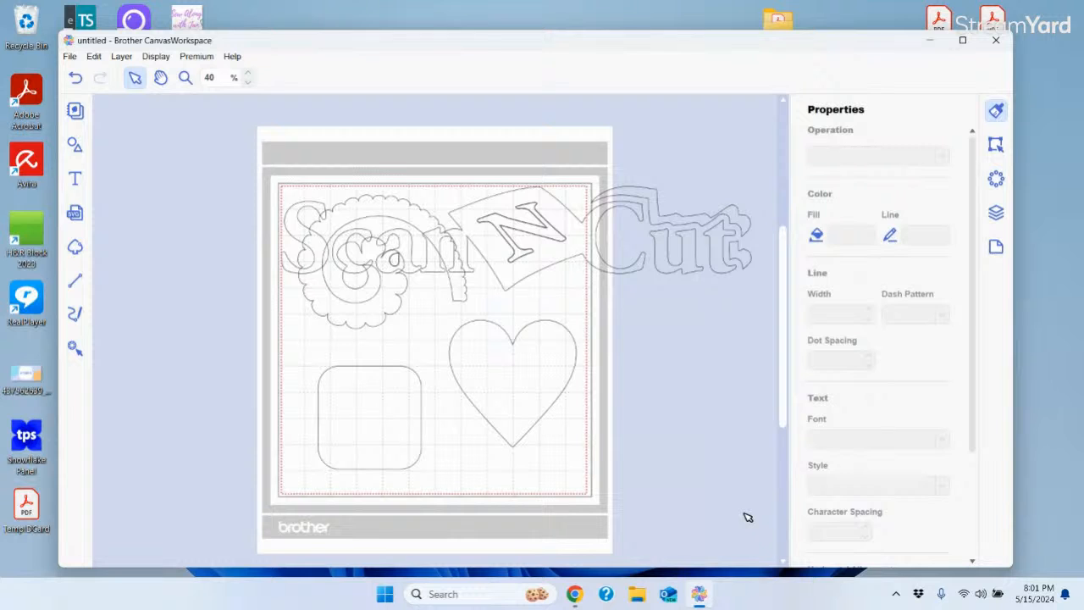
left_click_drag(391, 309, 205, 468)
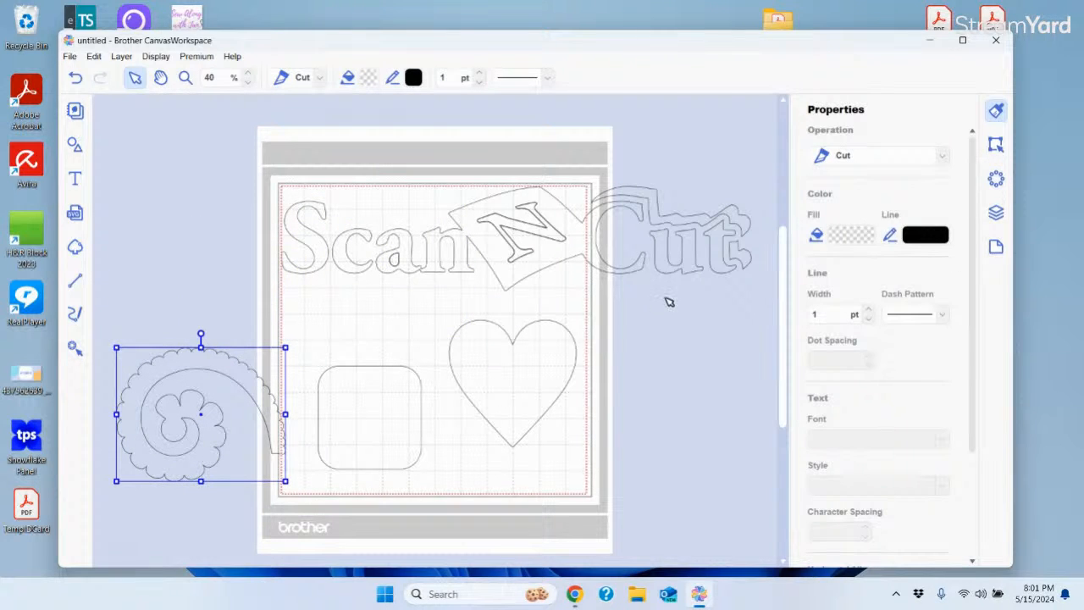
left_click(236, 171)
Inspect the logo by selecting it whole, then its N ribbon and the c of Scan
left_click_drag(237, 171, 759, 310)
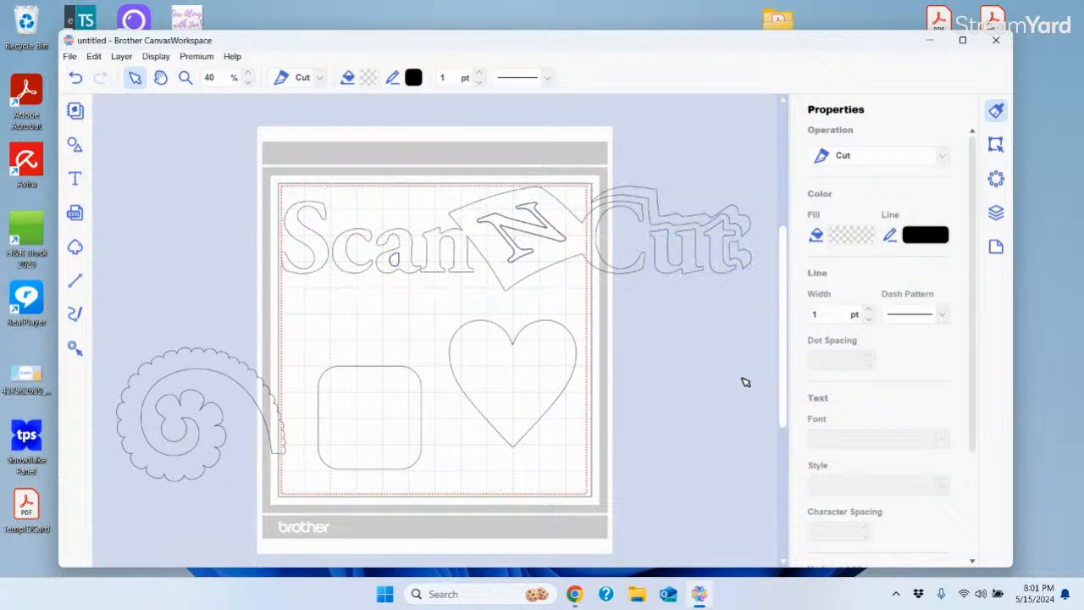
left_click(745, 382)
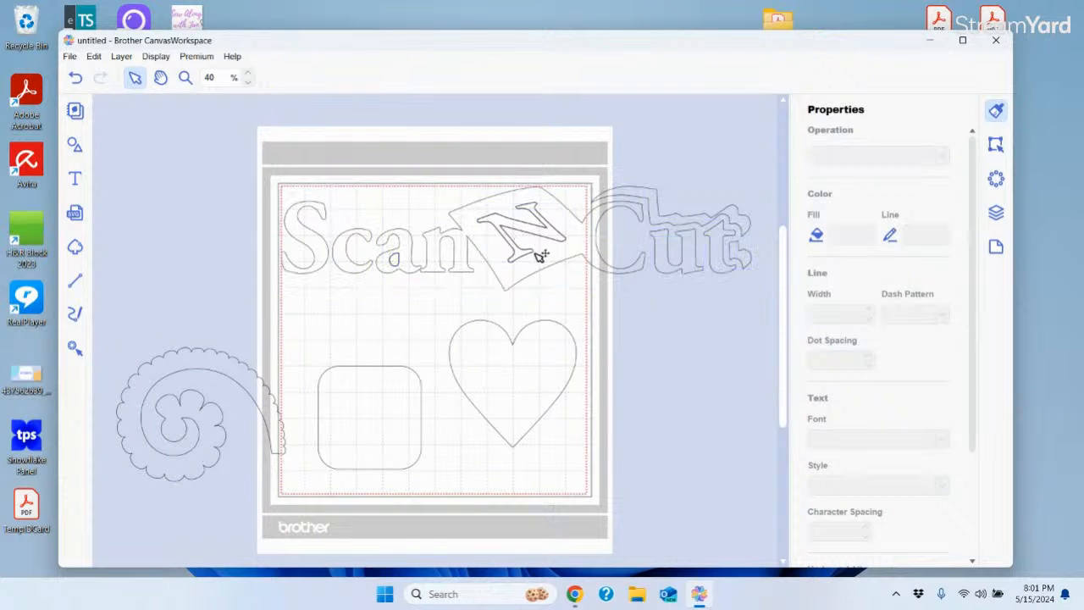
left_click(473, 257)
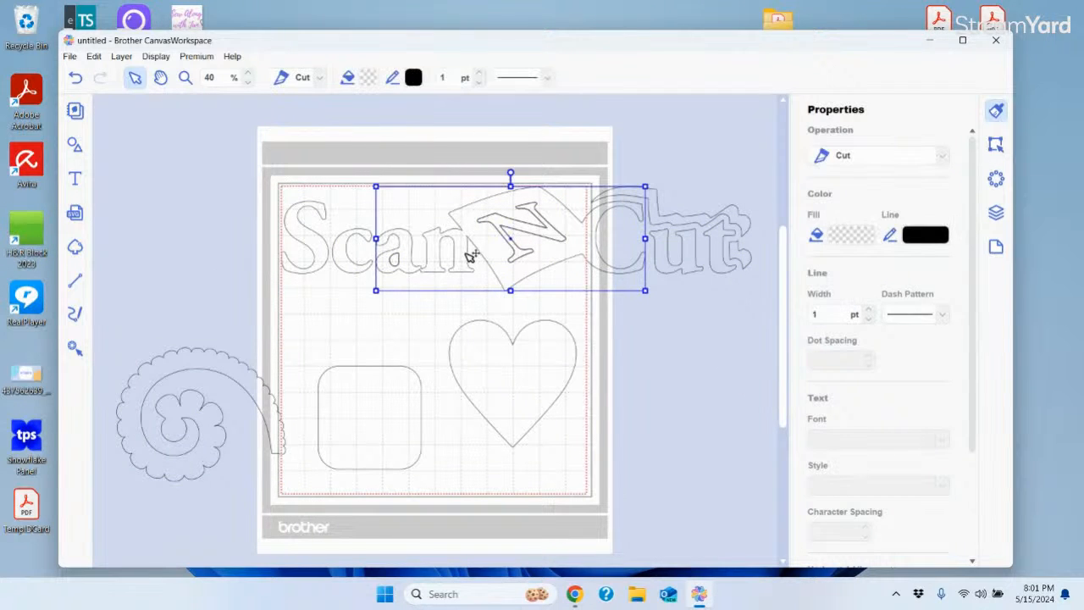
left_click(344, 239)
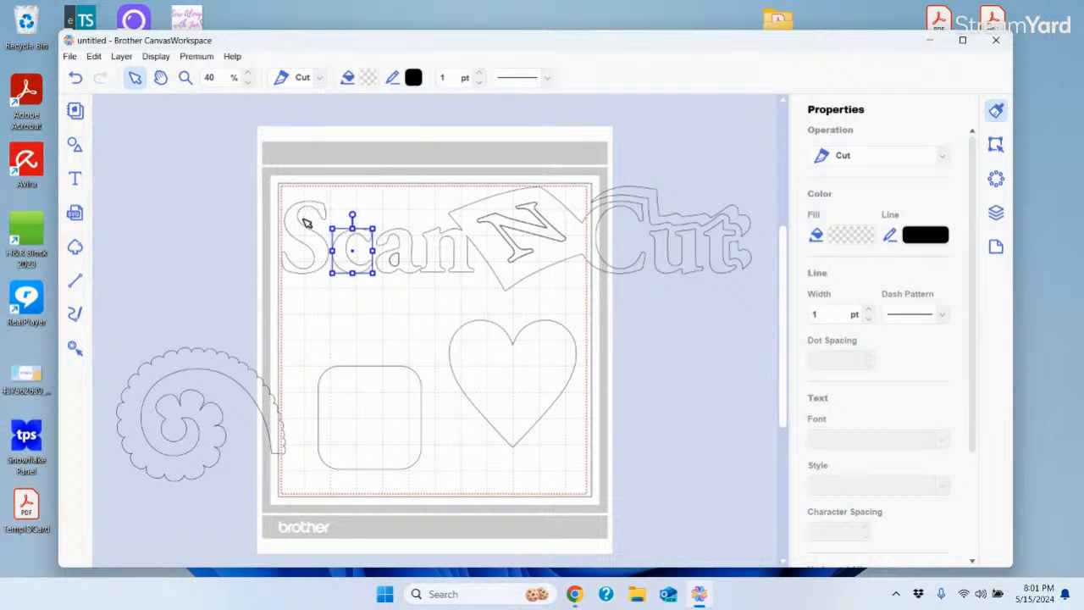
left_click(307, 223)
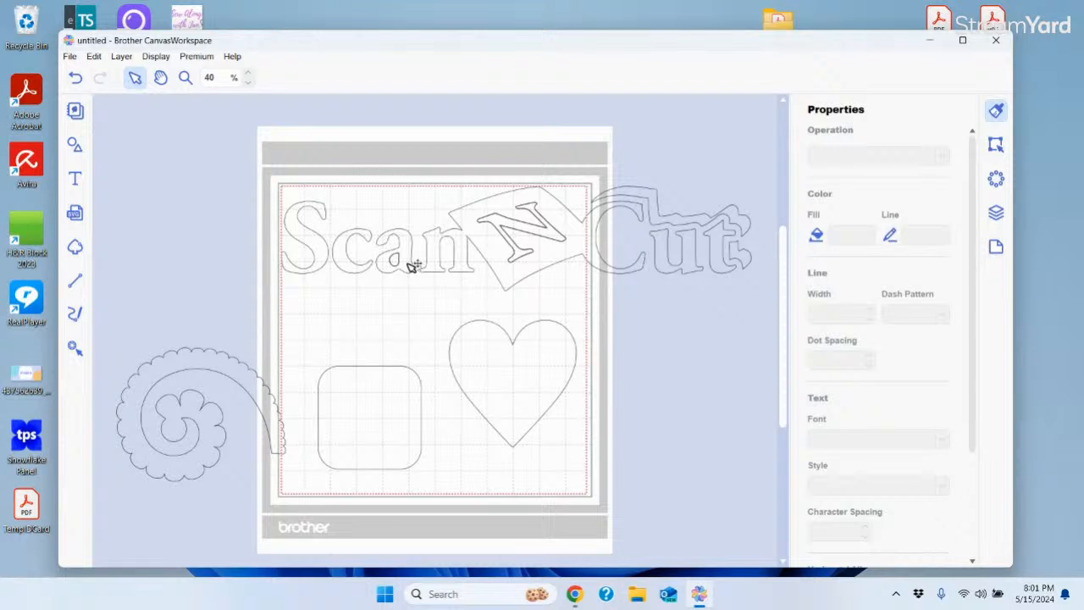
Try moving the middle logo piece down and back, then undo that trial move
left_click(549, 259)
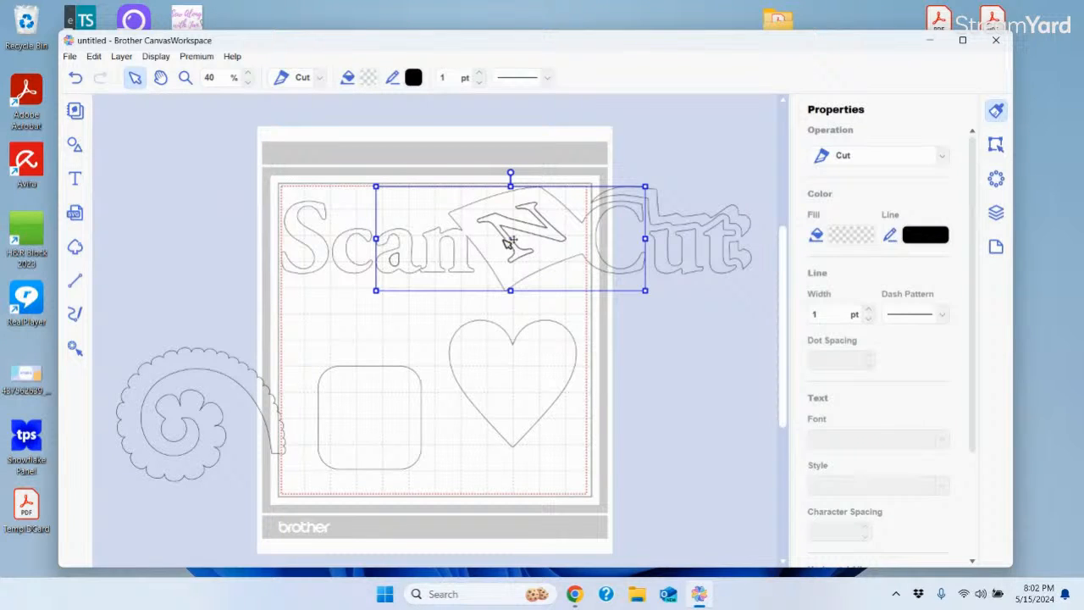
left_click_drag(544, 266, 565, 415)
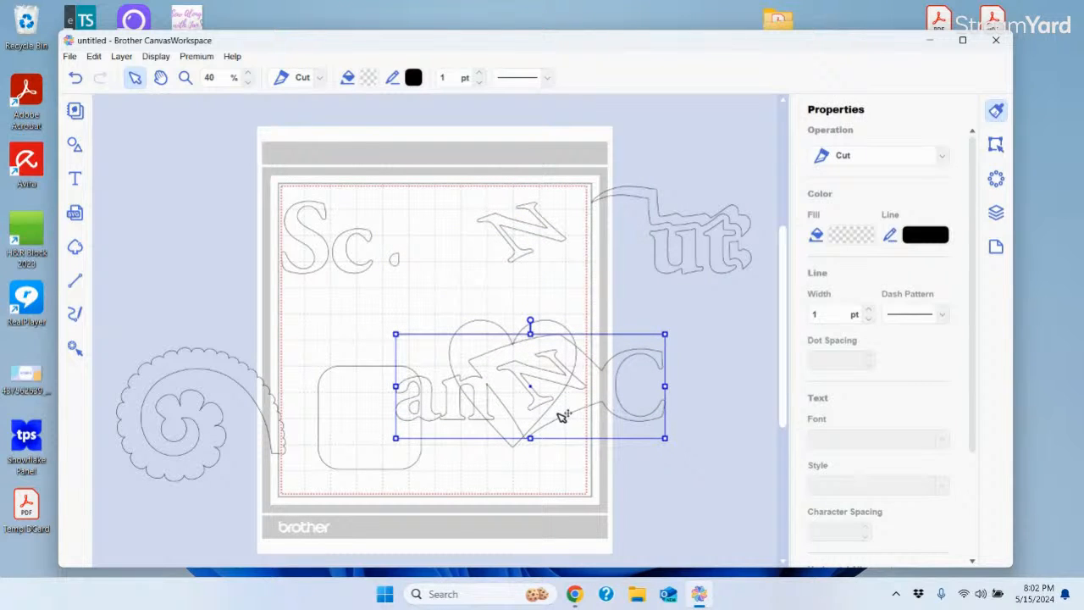
mouse_move(562, 415)
left_mouse_down()
mouse_move(559, 316)
mouse_move(553, 404)
left_mouse_up()
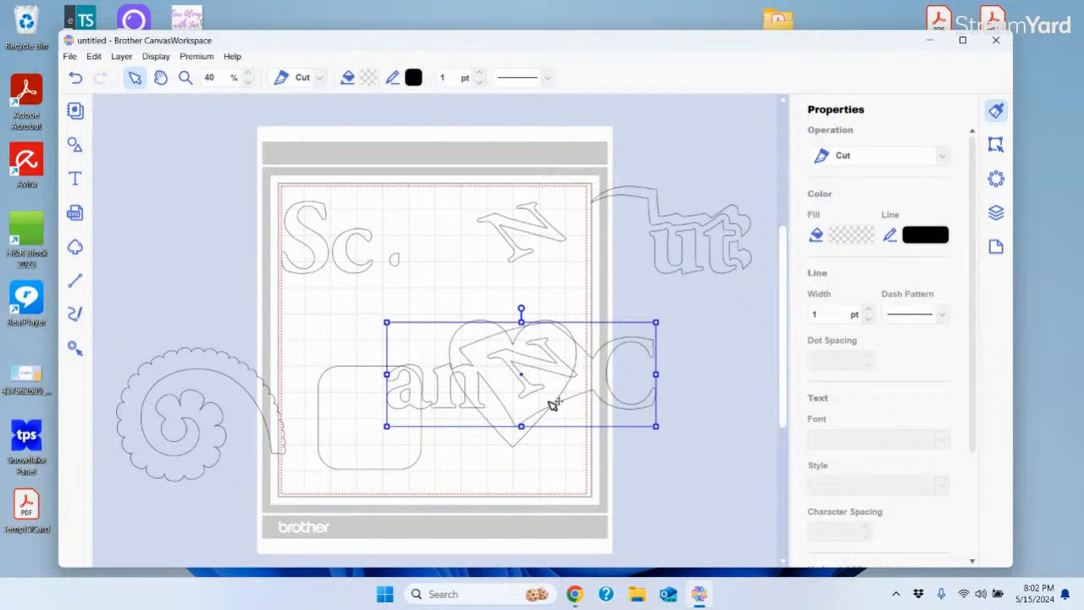
left_click_drag(553, 404, 556, 336)
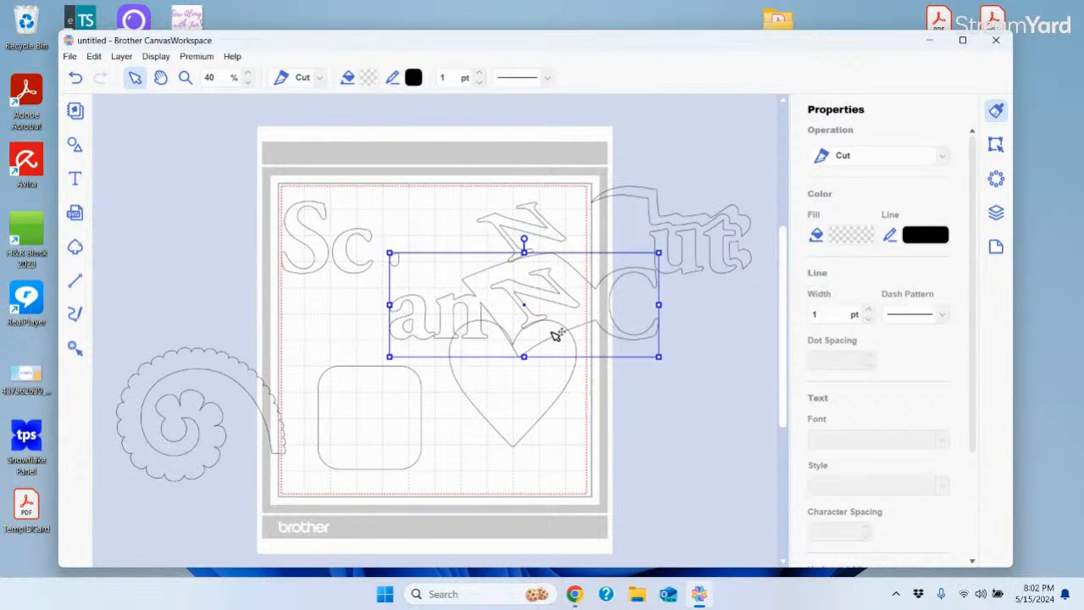
left_click(76, 77)
left_click(76, 77)
left_click(100, 77)
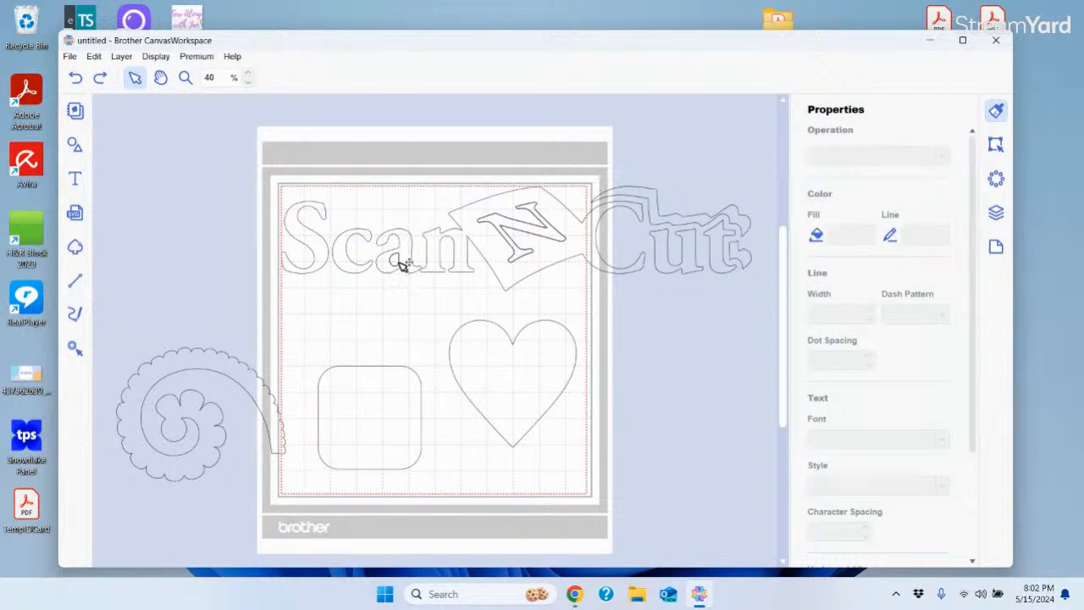
Delete the small stray piece in Scan and the extra inner N, then select the whole logo
left_click(396, 260)
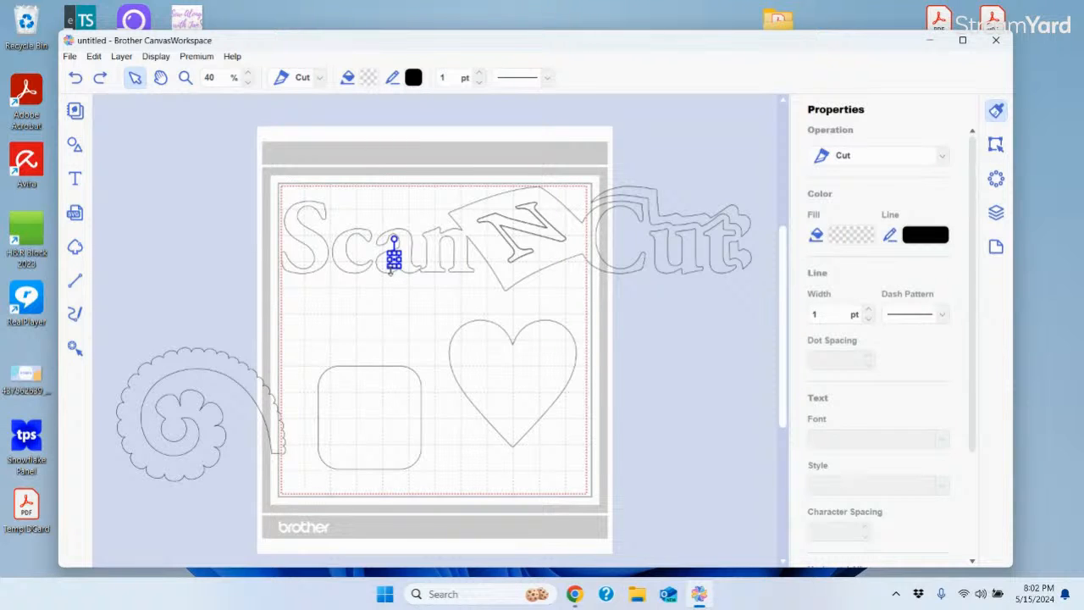
key("Delete")
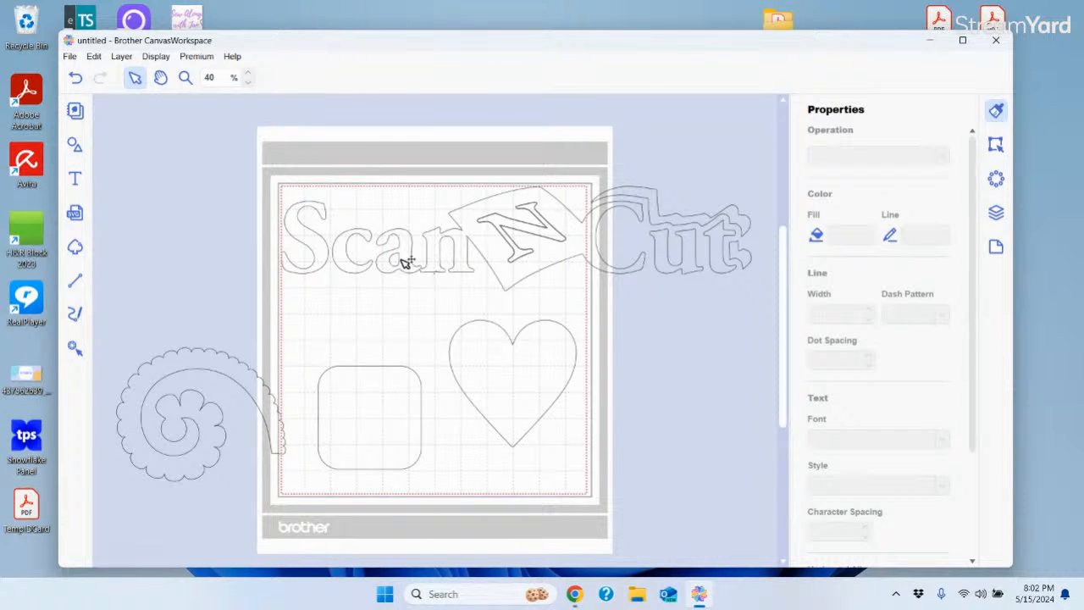
left_click(549, 240)
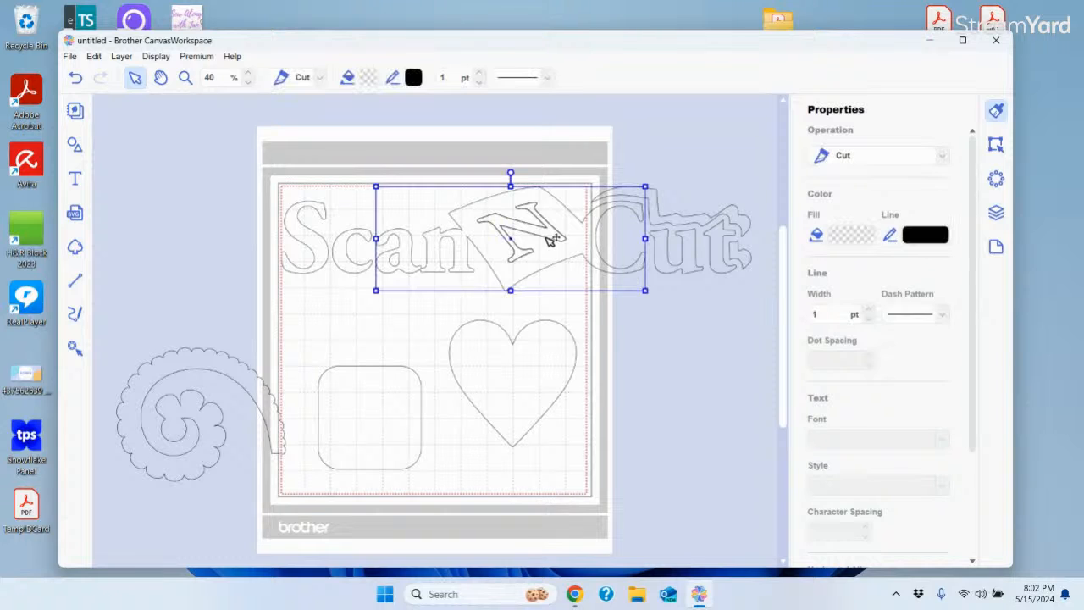
left_click(549, 239)
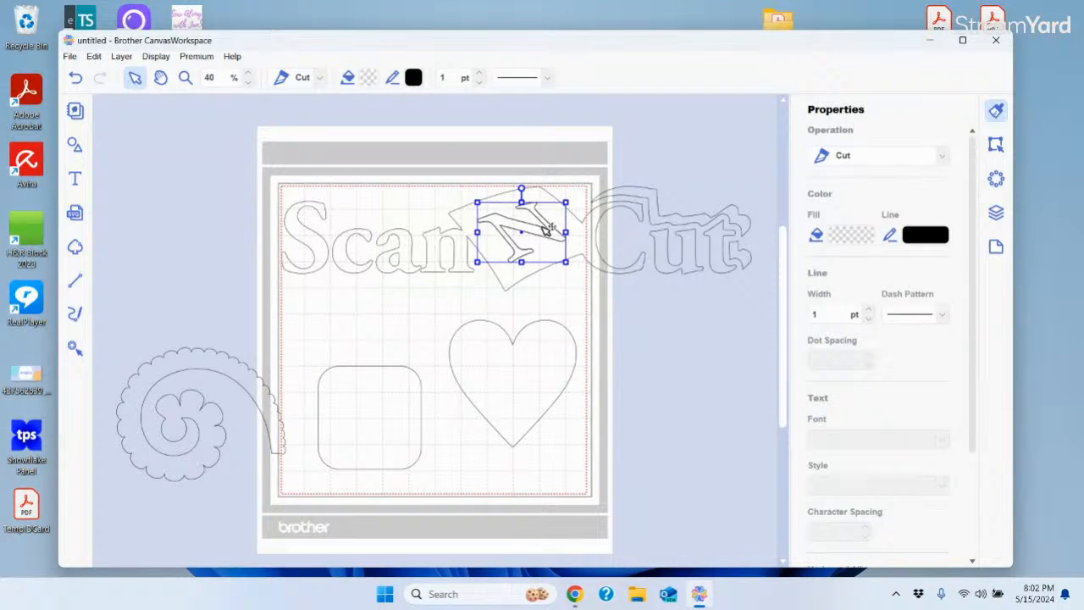
key("Delete")
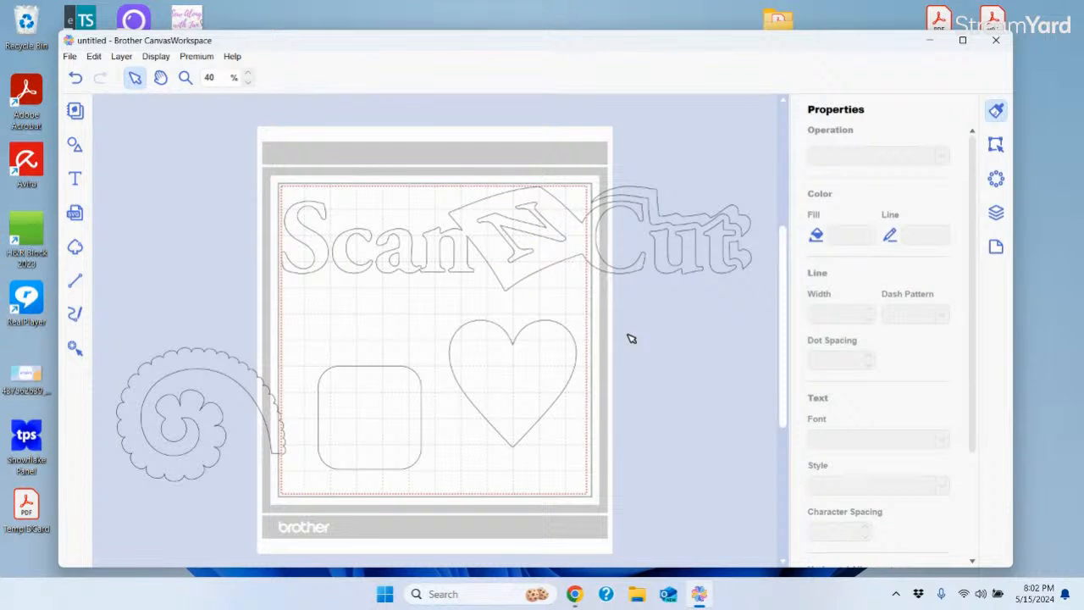
left_click_drag(229, 141, 774, 307)
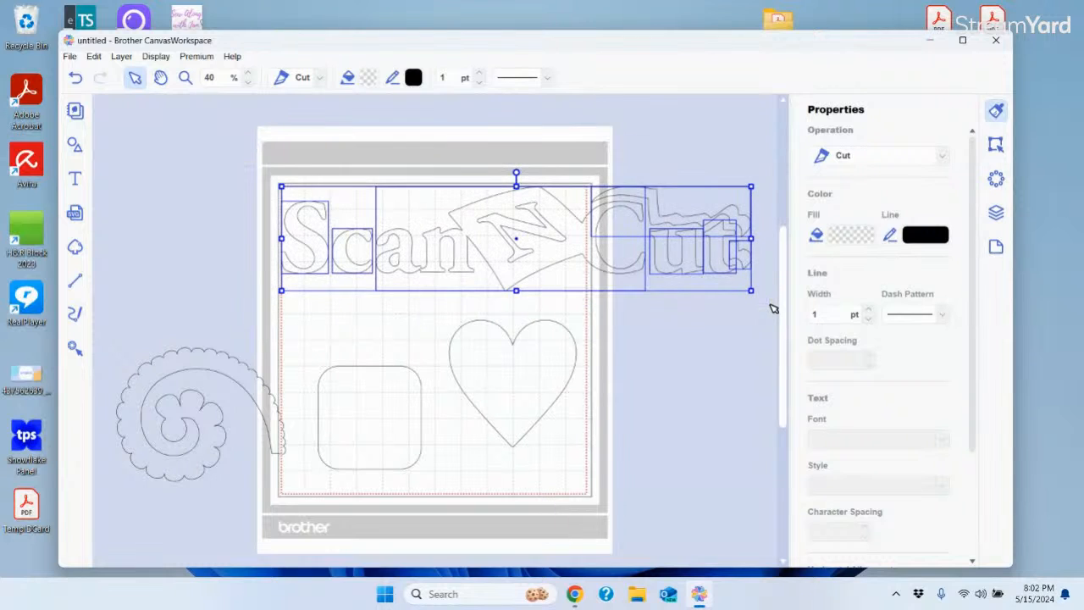
Group the selected ScanNCut logo pieces into a single object
right_click(555, 228)
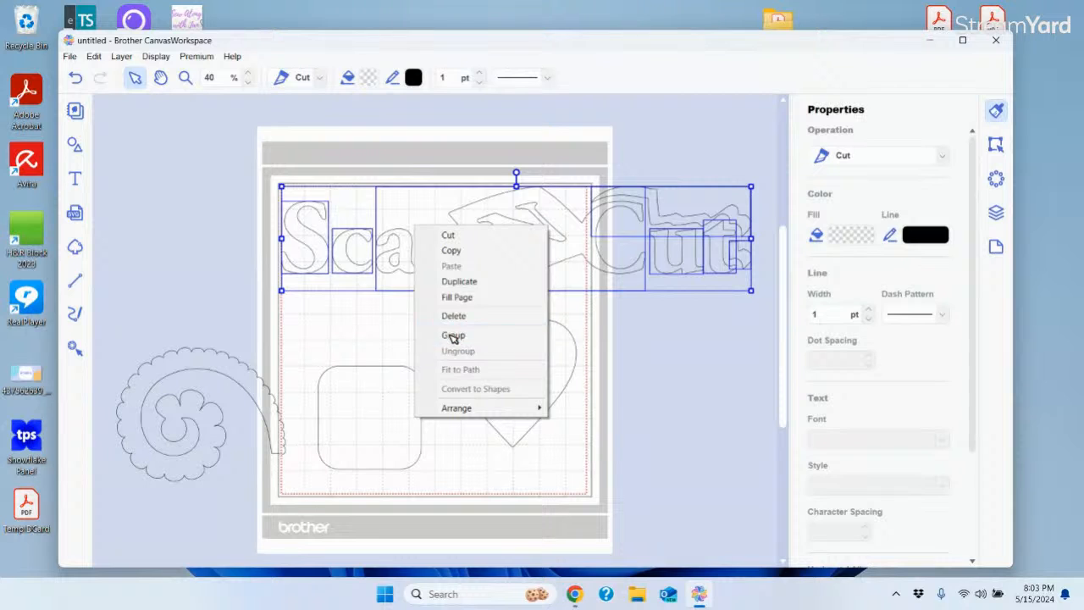
left_click(453, 335)
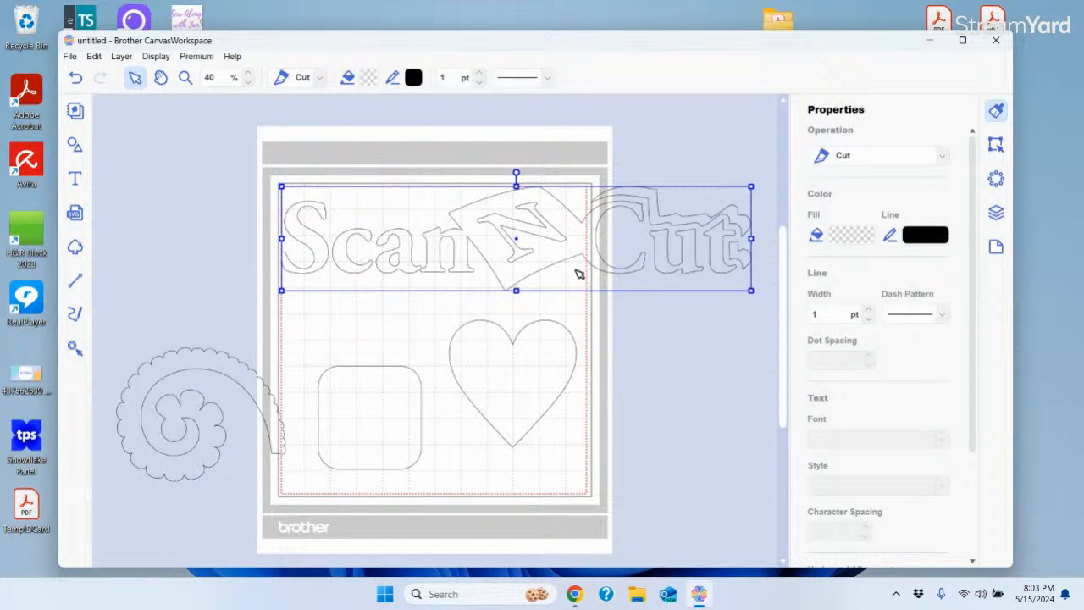
left_click(523, 235)
left_click(524, 234)
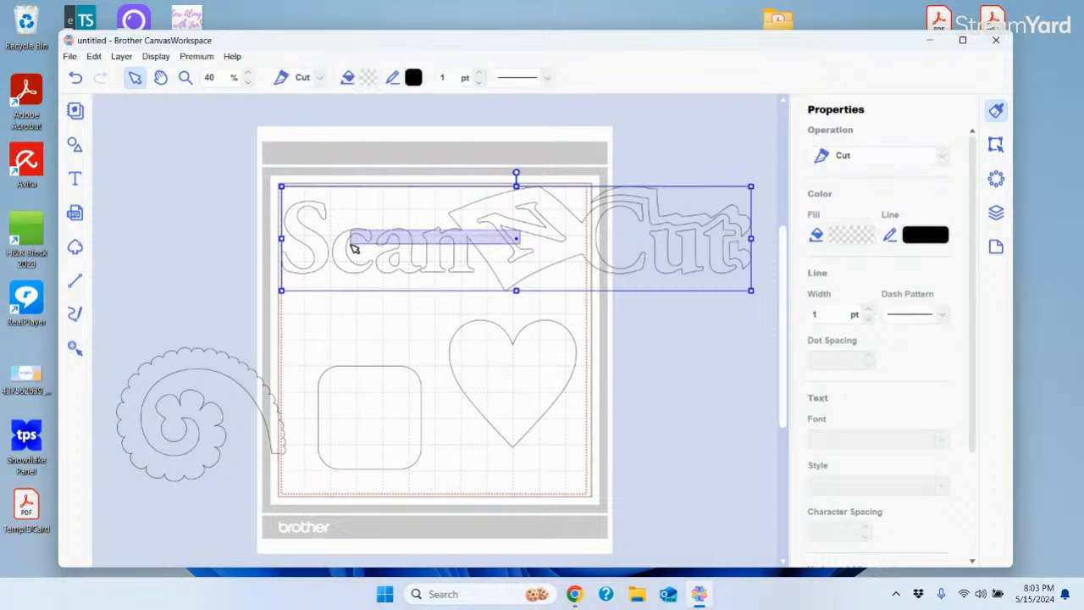
left_click(680, 344)
Shrink and reposition the grouped logo so it fits within the top of the mat
left_click_drag(531, 279, 472, 279)
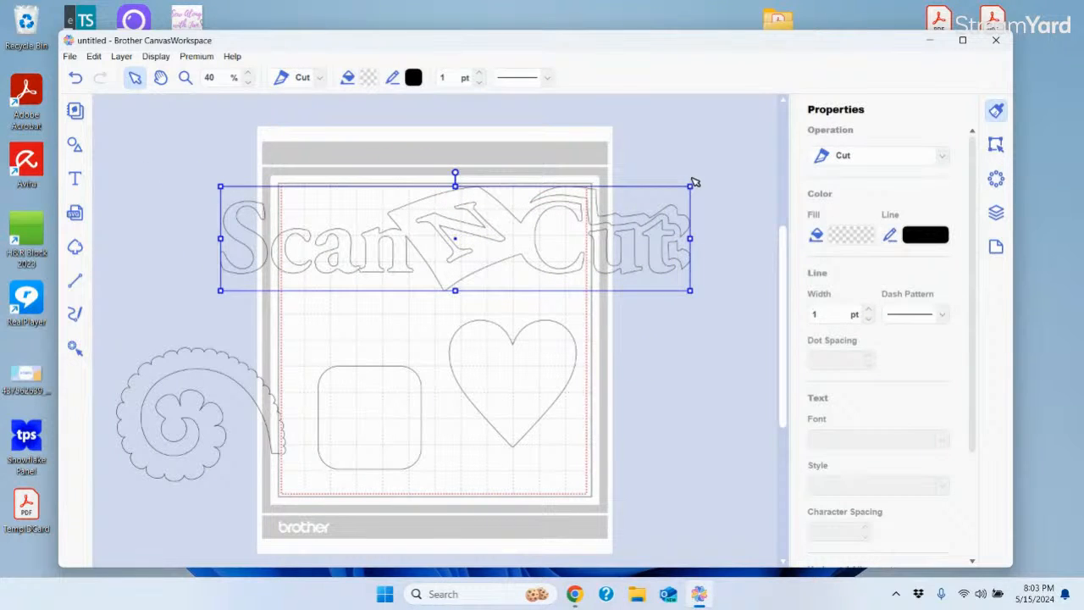
left_click_drag(691, 186, 485, 231)
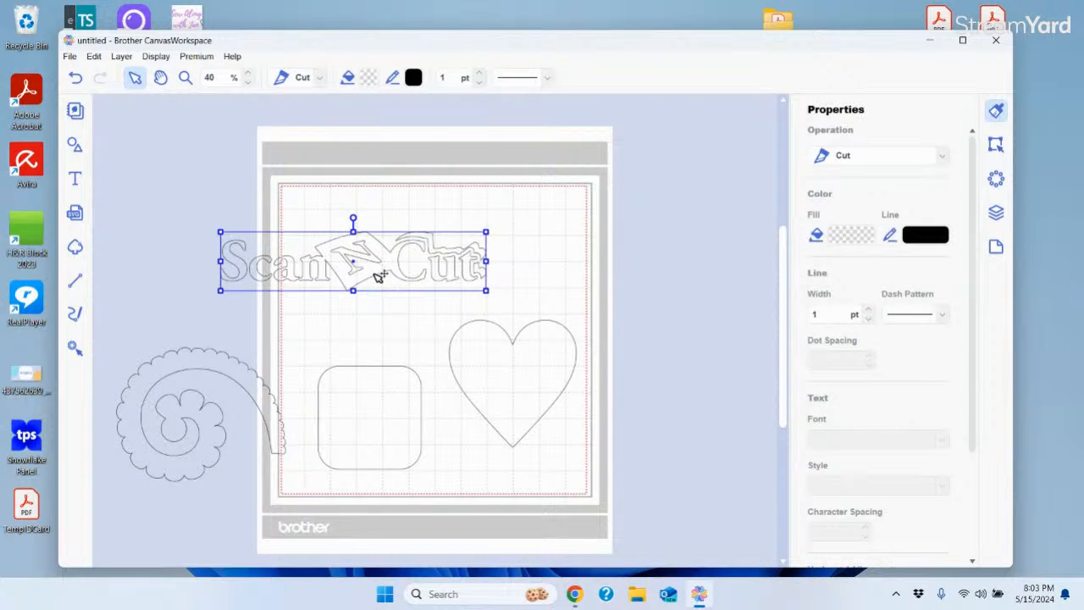
left_click_drag(381, 274, 454, 244)
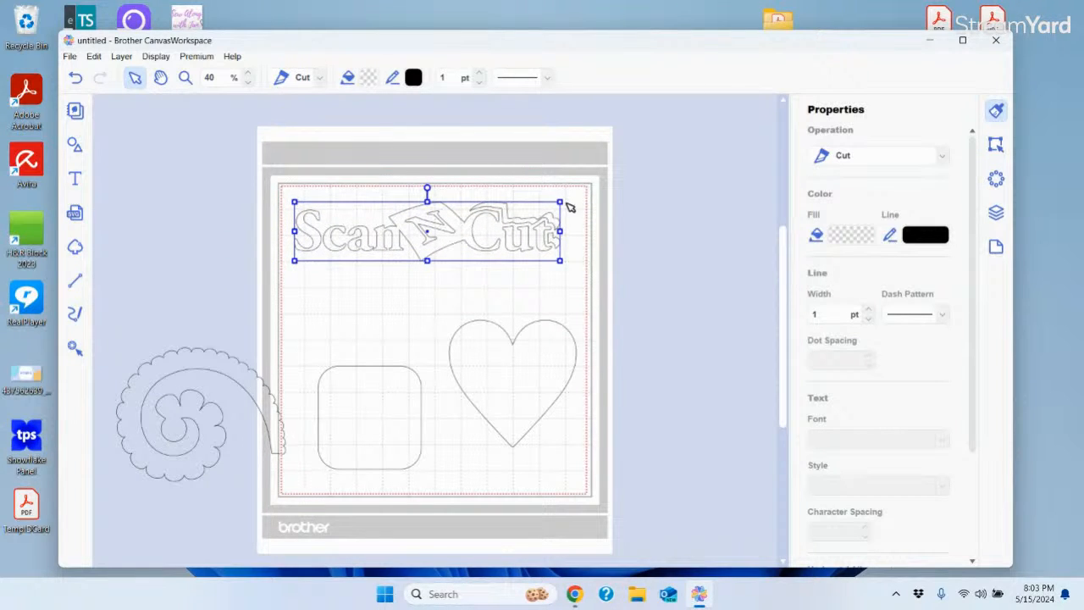
left_click_drag(559, 202, 567, 200)
left_click(661, 266)
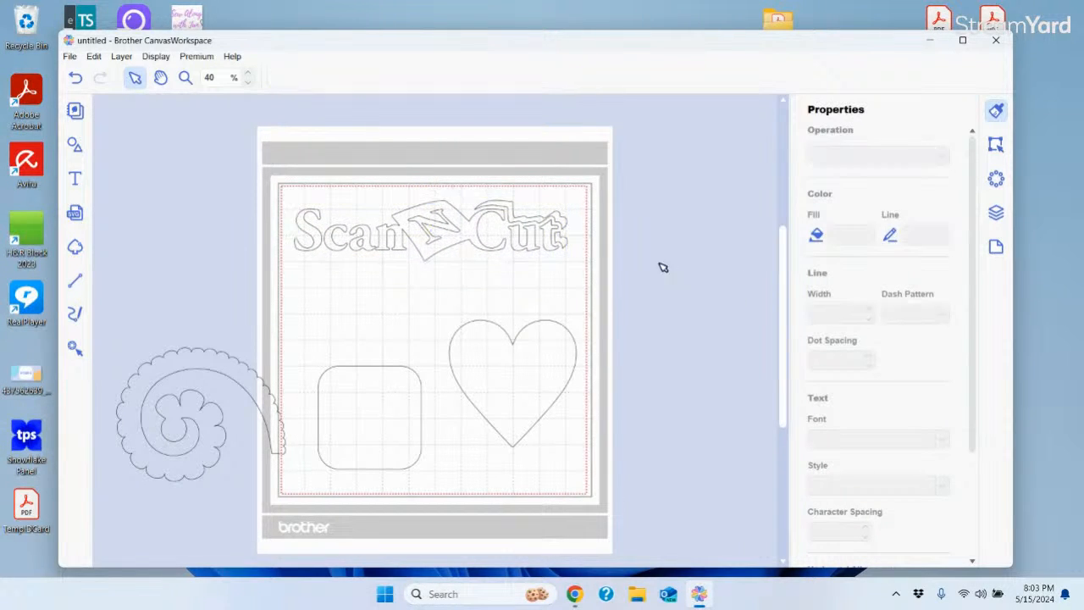
left_click(433, 258)
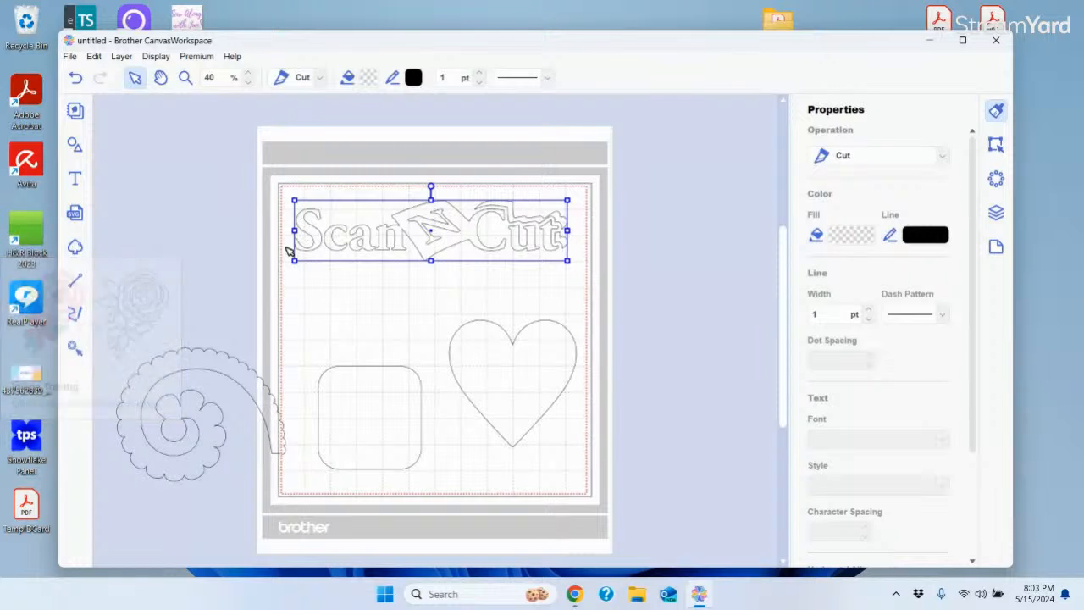
left_click(172, 199)
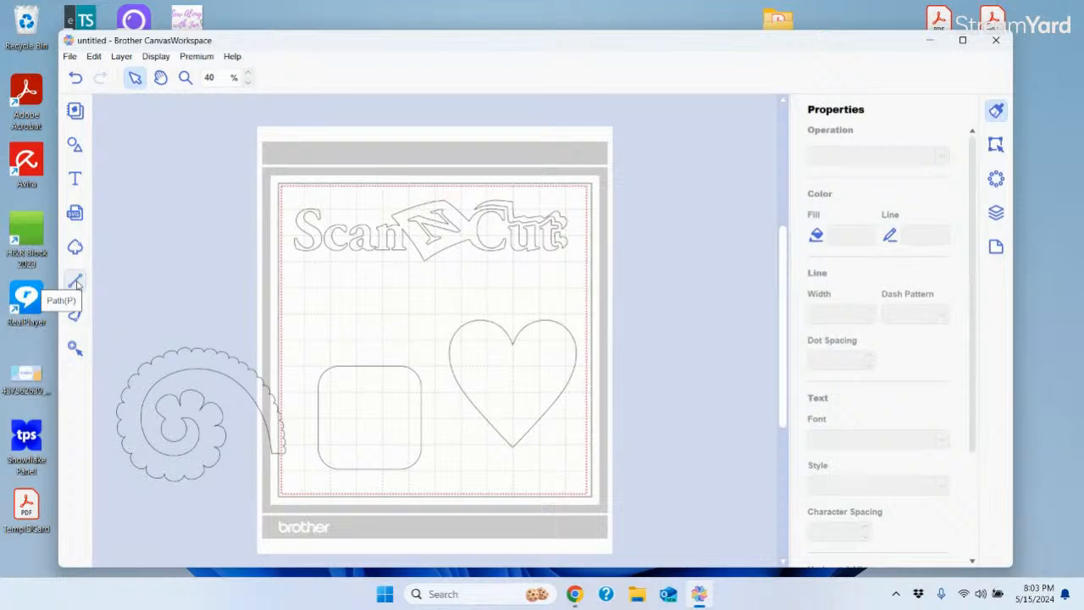
Draw a closed eight-point straight-line wedge path across the mat below the logo
left_click(75, 283)
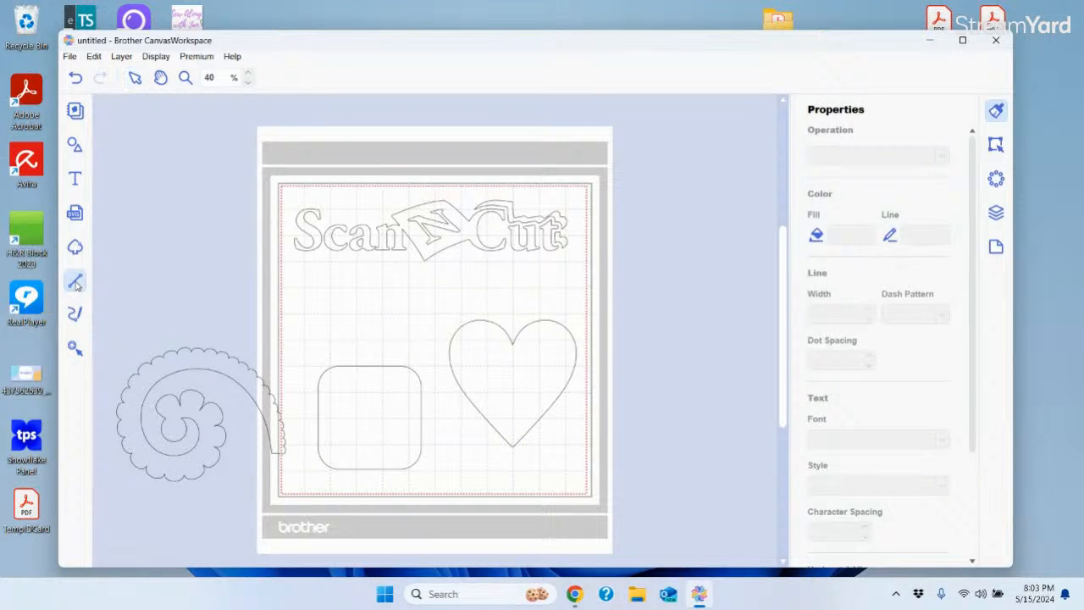
left_click(281, 291)
left_click(406, 301)
left_click(508, 278)
left_click(562, 293)
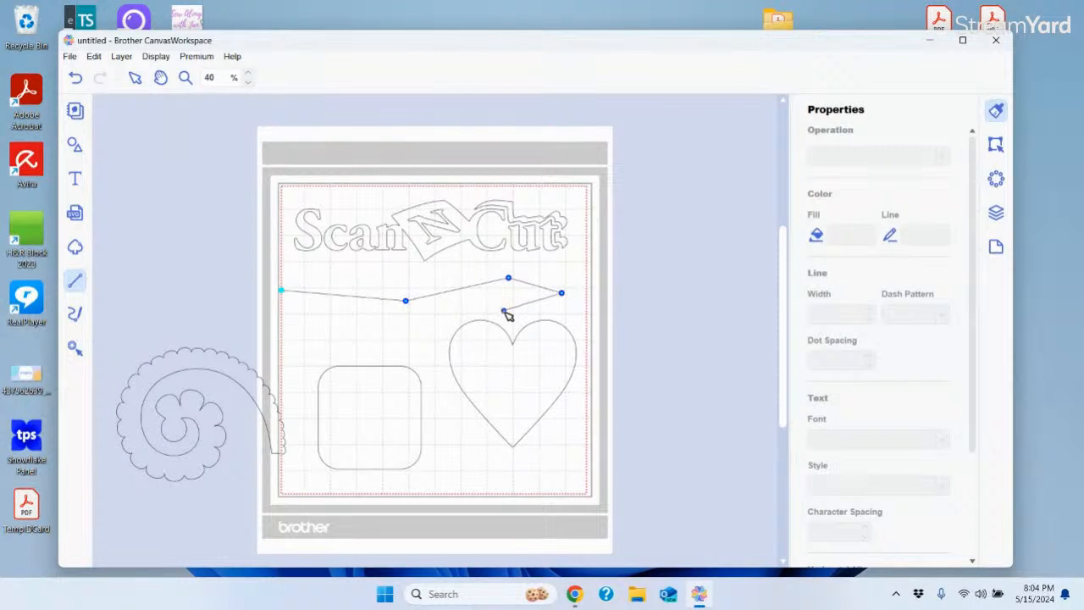
left_click(488, 310)
left_click(399, 345)
left_click(313, 313)
left_click(174, 299)
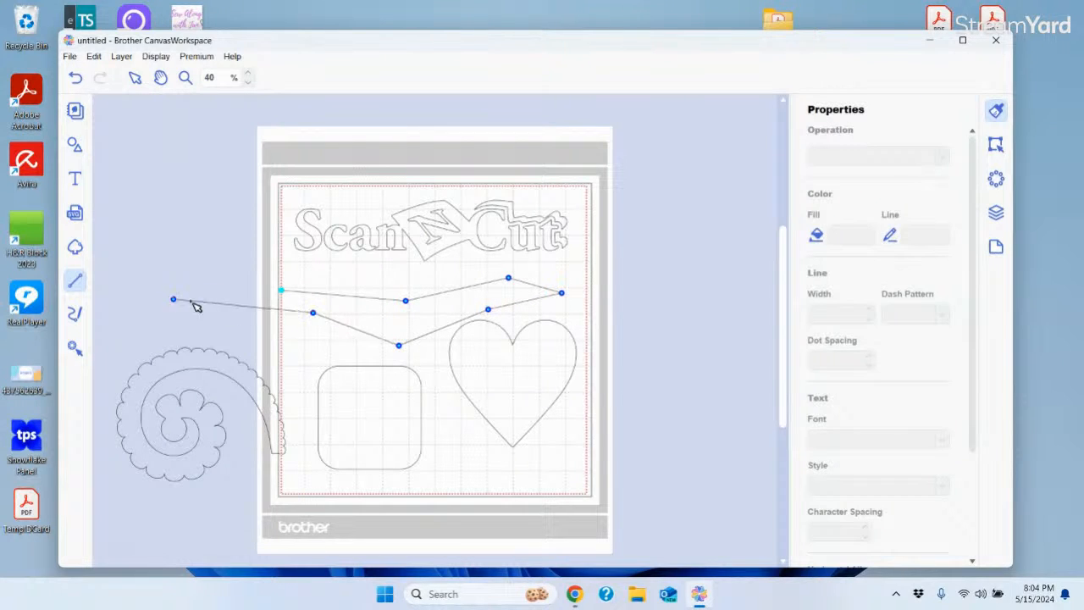
left_click(282, 291)
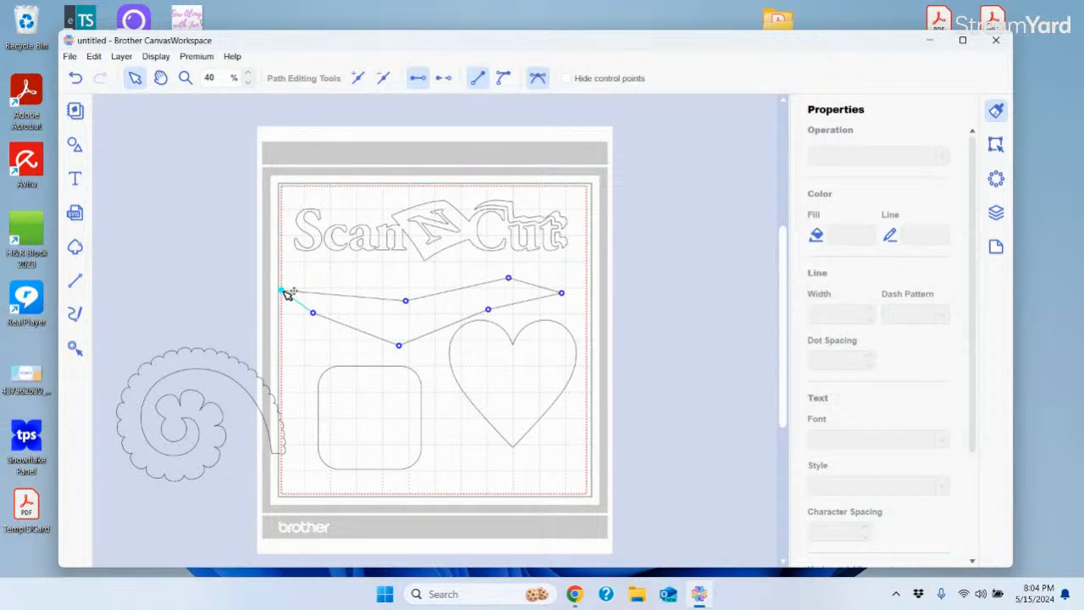
left_click(75, 315)
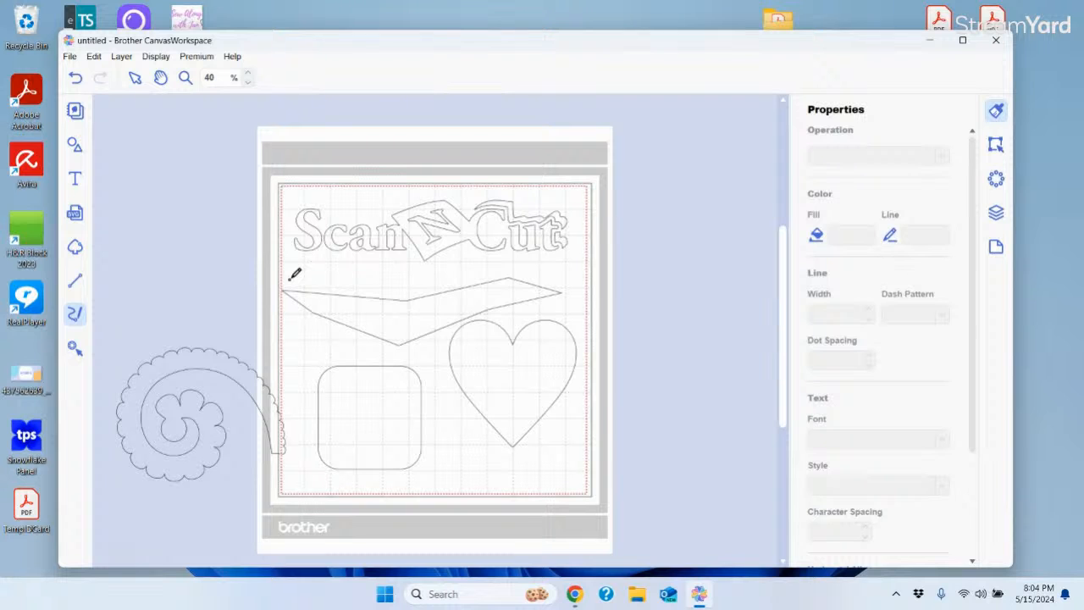
Scribble a freehand stroke over the logo, then undo both it and the wedge path
mouse_move(291, 279)
left_mouse_down()
mouse_move(301, 253)
mouse_move(333, 276)
mouse_move(376, 274)
mouse_move(390, 242)
mouse_move(329, 231)
mouse_move(308, 203)
mouse_move(492, 244)
mouse_move(545, 157)
mouse_move(401, 201)
mouse_move(565, 283)
mouse_move(653, 228)
mouse_move(577, 205)
mouse_move(570, 288)
mouse_move(632, 385)
mouse_move(486, 397)
mouse_move(556, 288)
mouse_move(558, 364)
mouse_move(474, 456)
mouse_move(393, 375)
mouse_move(473, 358)
mouse_move(337, 397)
left_mouse_up()
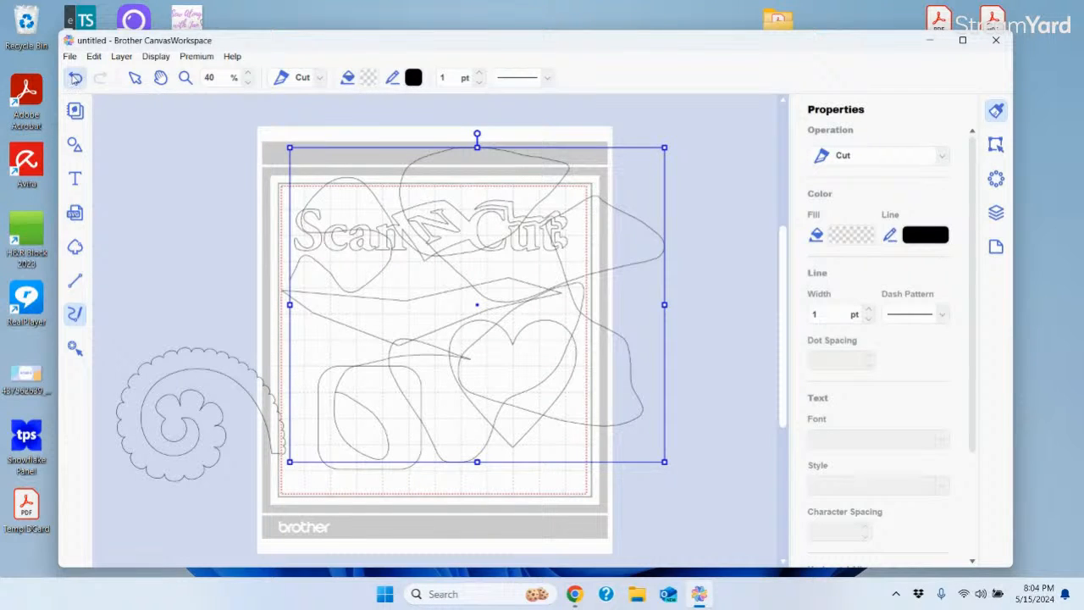
left_click(75, 78)
left_click(73, 80)
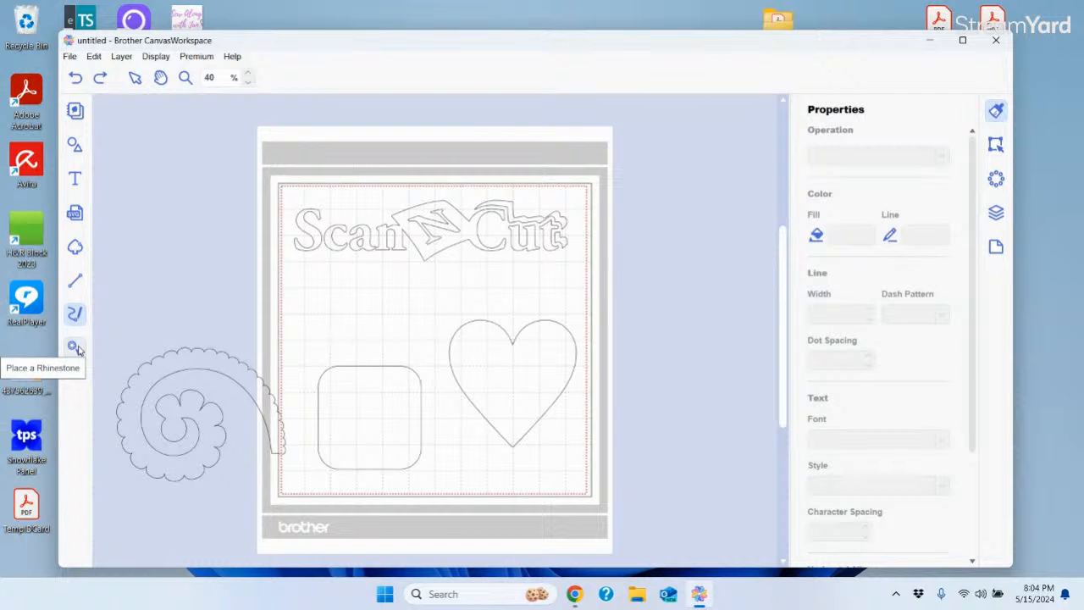
left_click(75, 349)
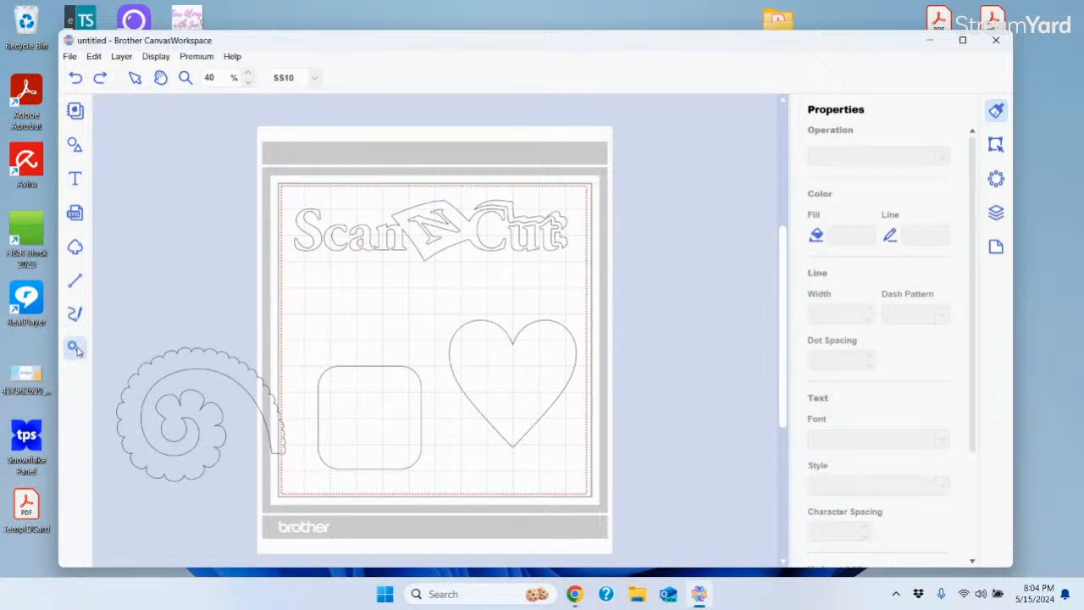
left_click(337, 303)
left_click(378, 291)
left_click(426, 300)
left_click(390, 325)
left_click(344, 329)
left_click(309, 327)
left_click(308, 271)
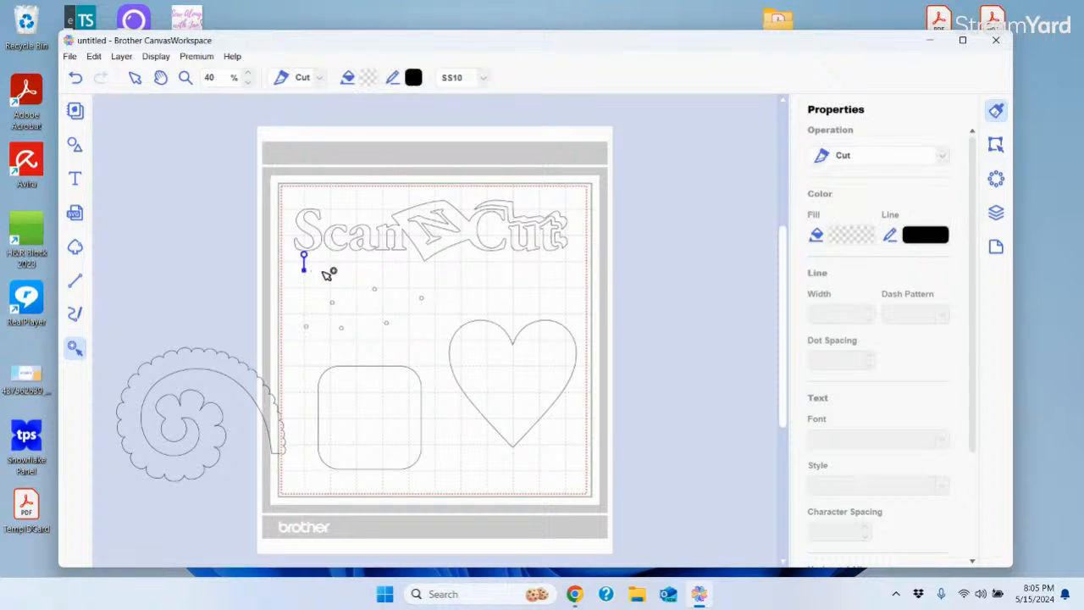
left_click(363, 283)
left_click(441, 249)
left_click(76, 78)
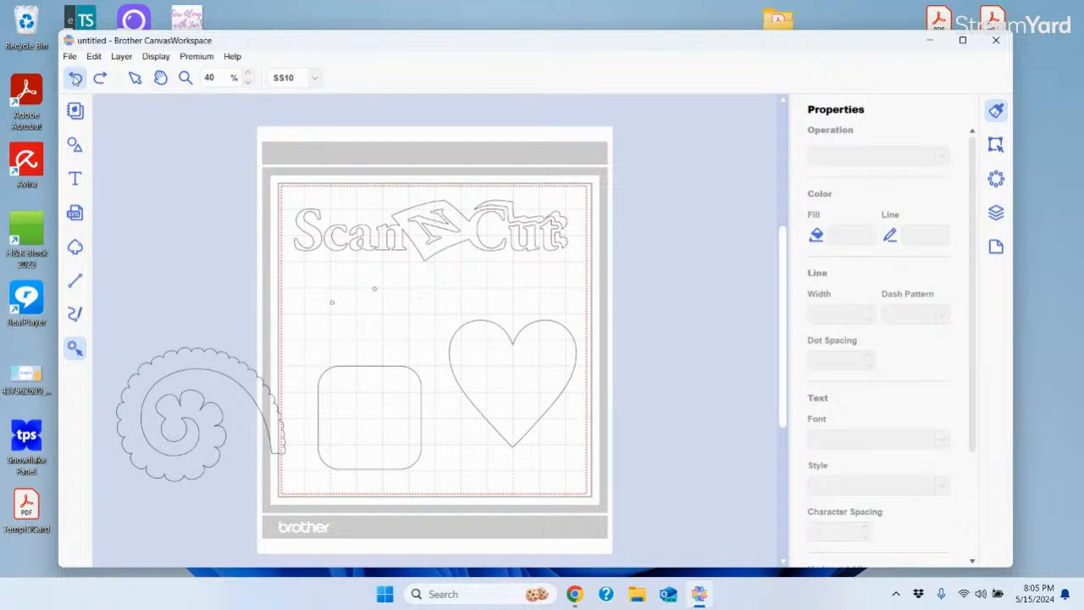
left_click(76, 78)
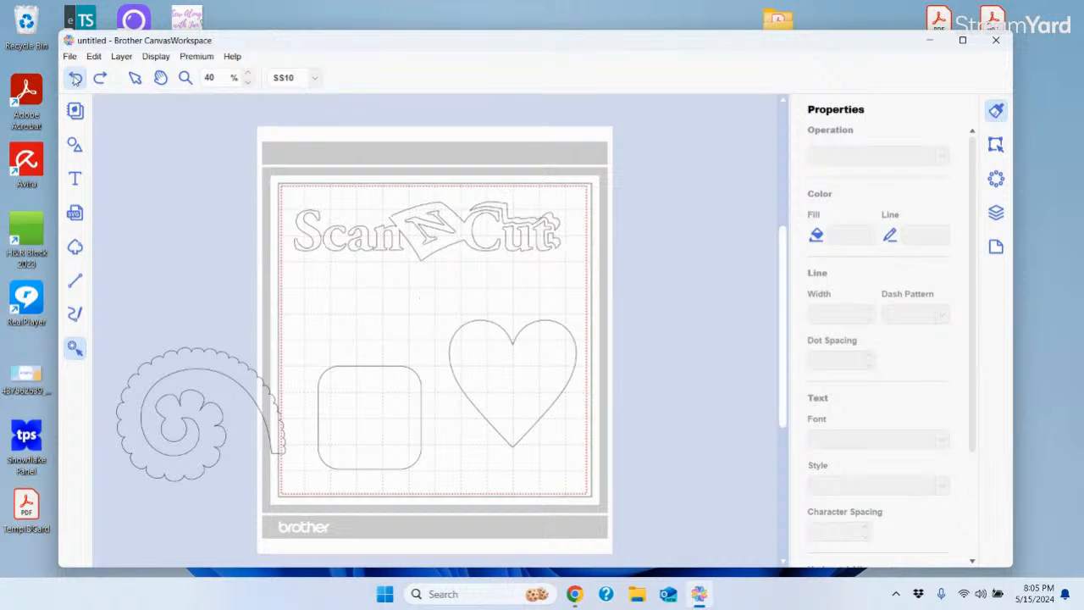
left_click(169, 157)
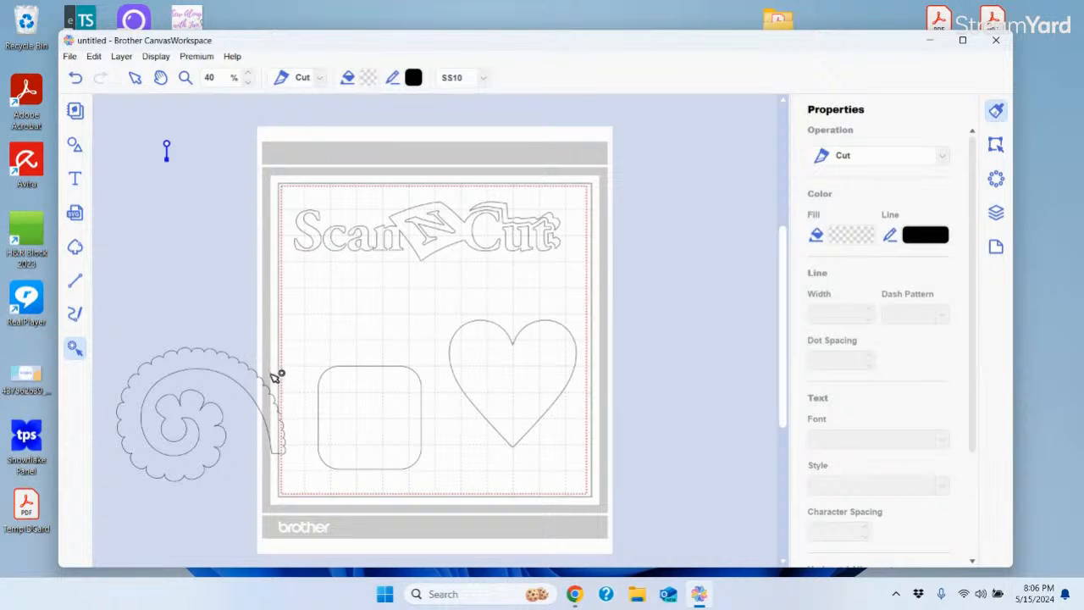
left_click(254, 370)
left_click(75, 79)
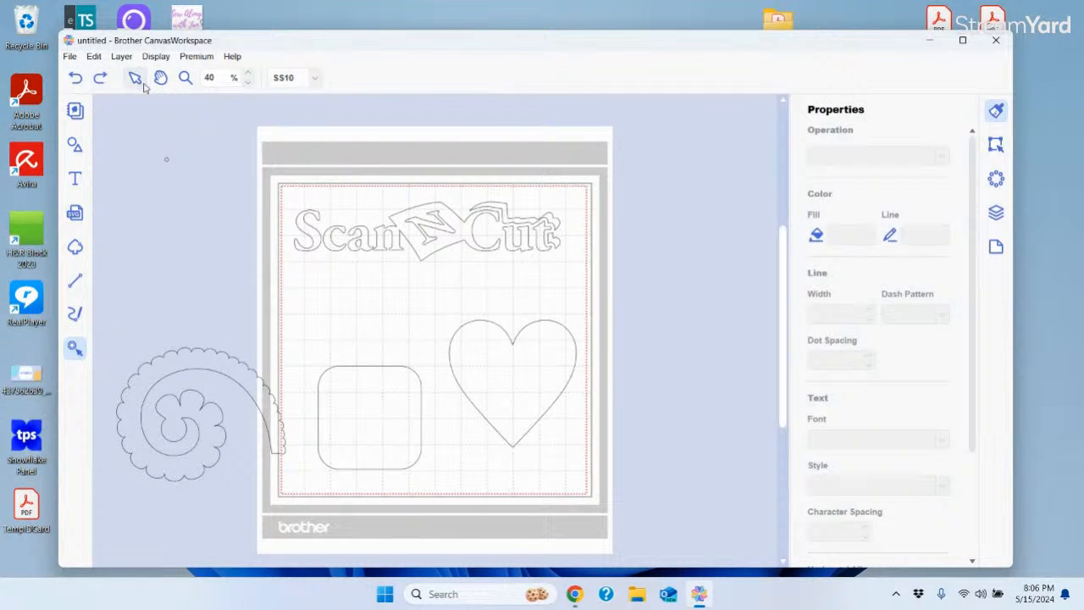
left_click(135, 78)
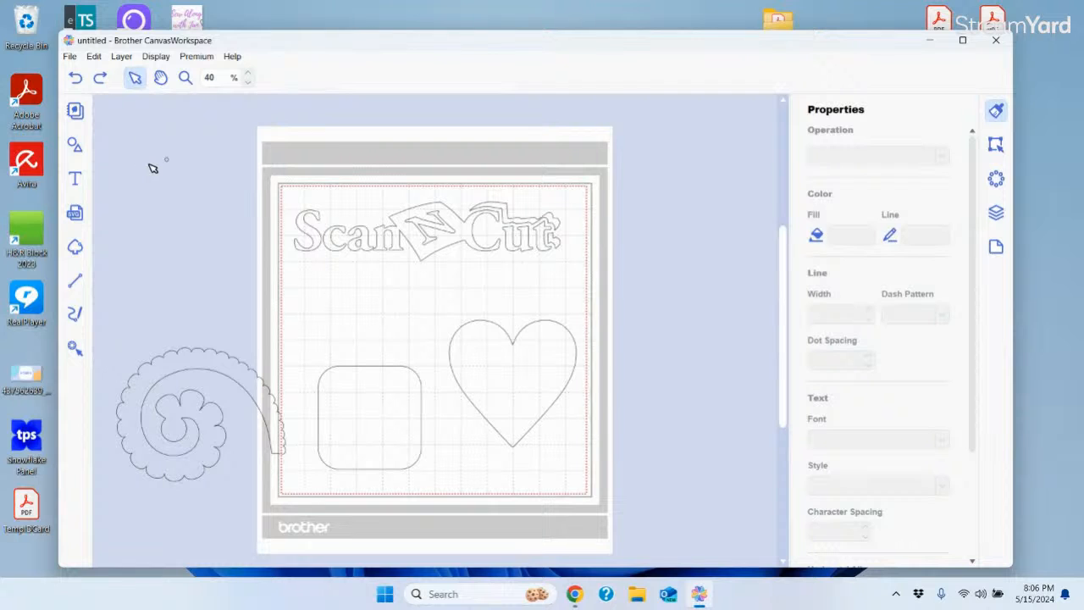
Drag the rolled flower onto the mat above the rounded square, left of the heart
left_click(231, 363)
left_click_drag(231, 363, 405, 290)
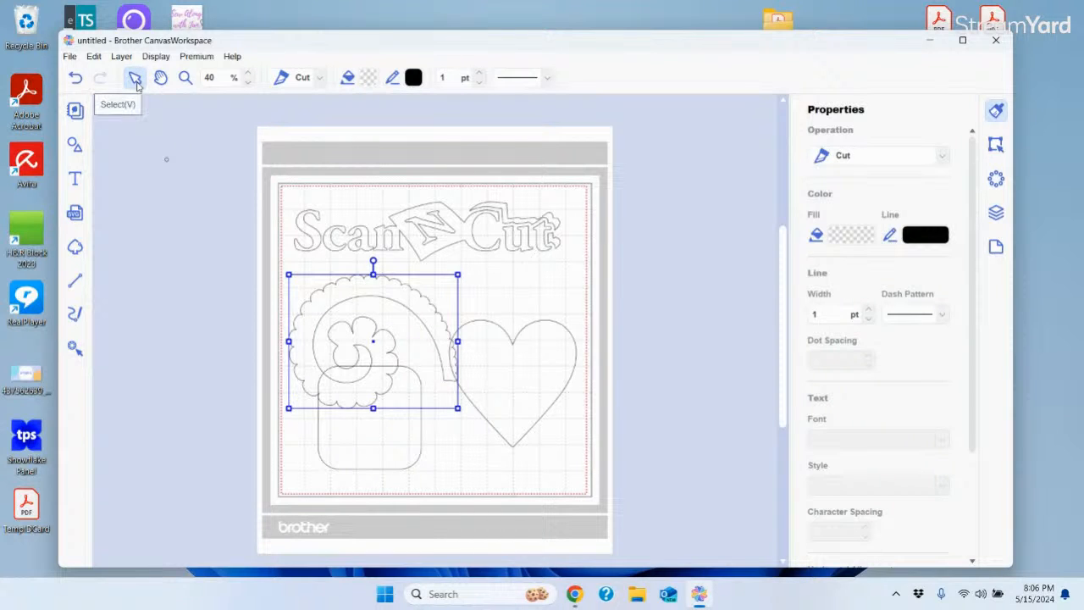
left_click(170, 160)
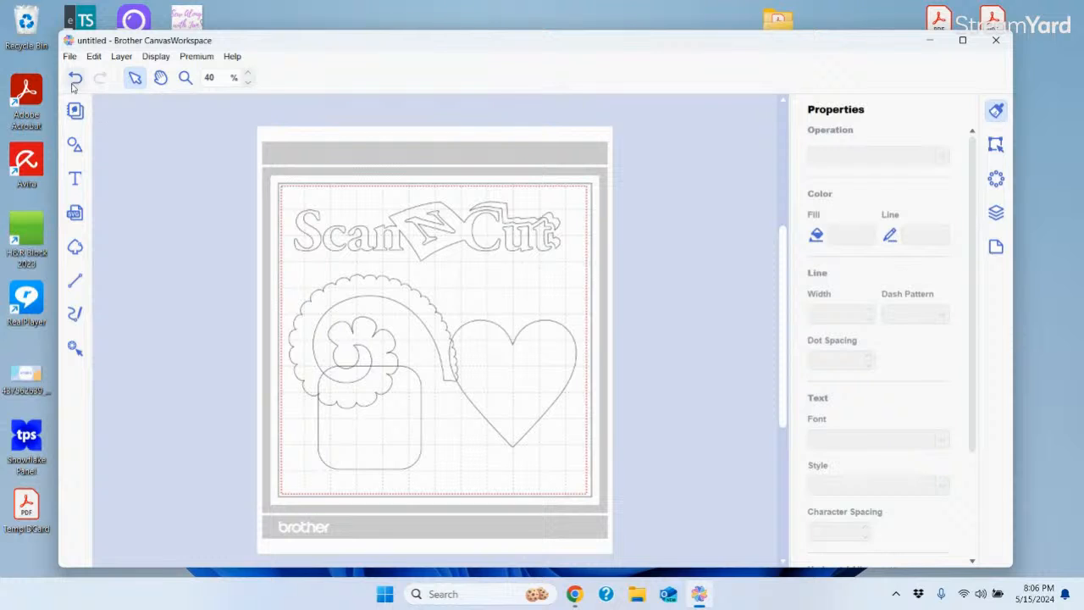
left_click(430, 256)
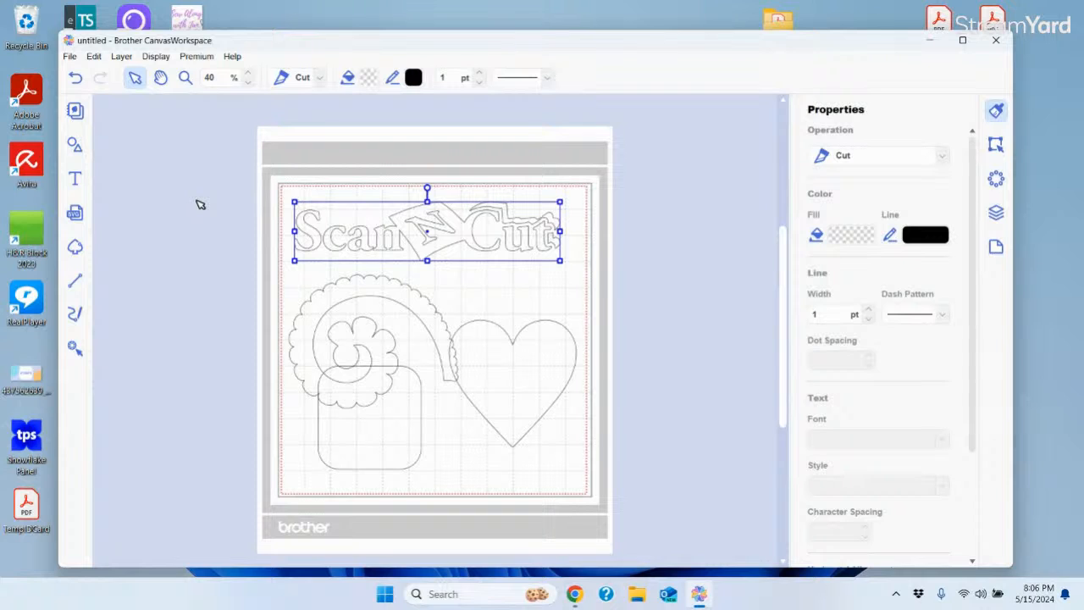
left_click(69, 56)
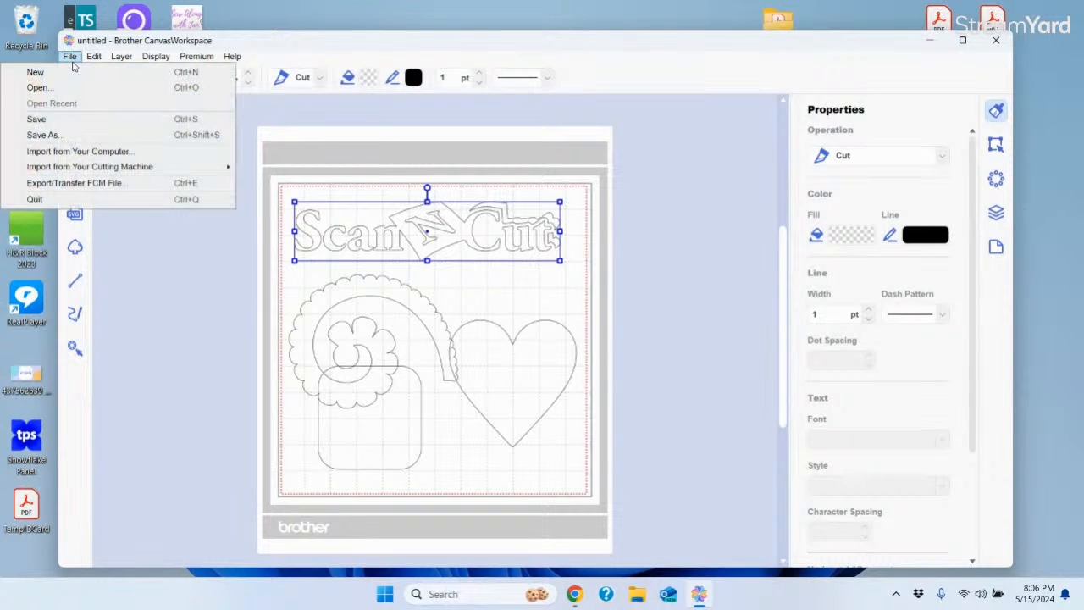
left_click(52, 188)
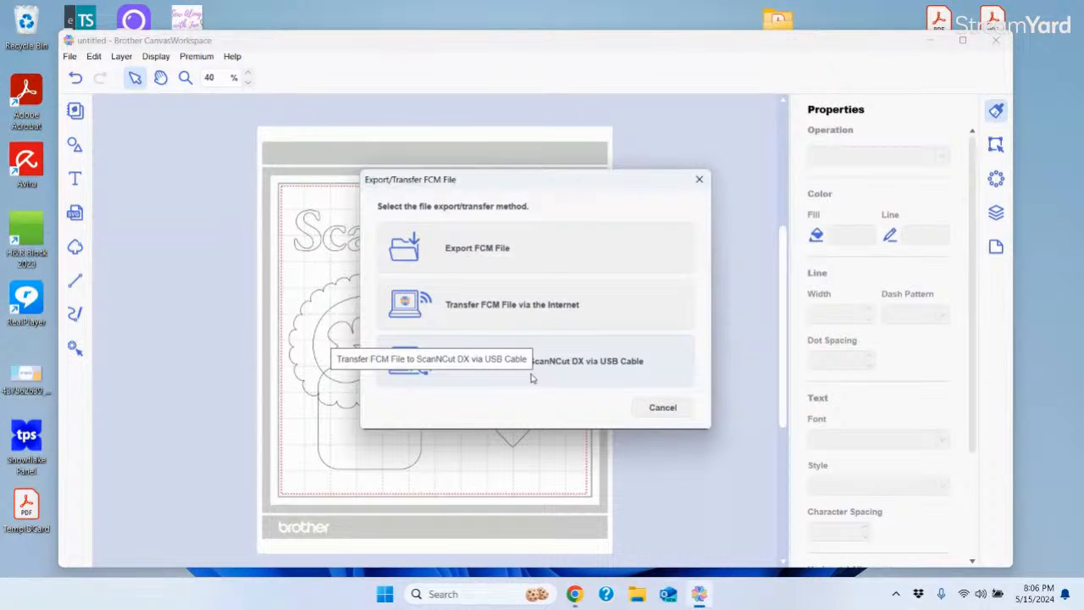
left_click(700, 179)
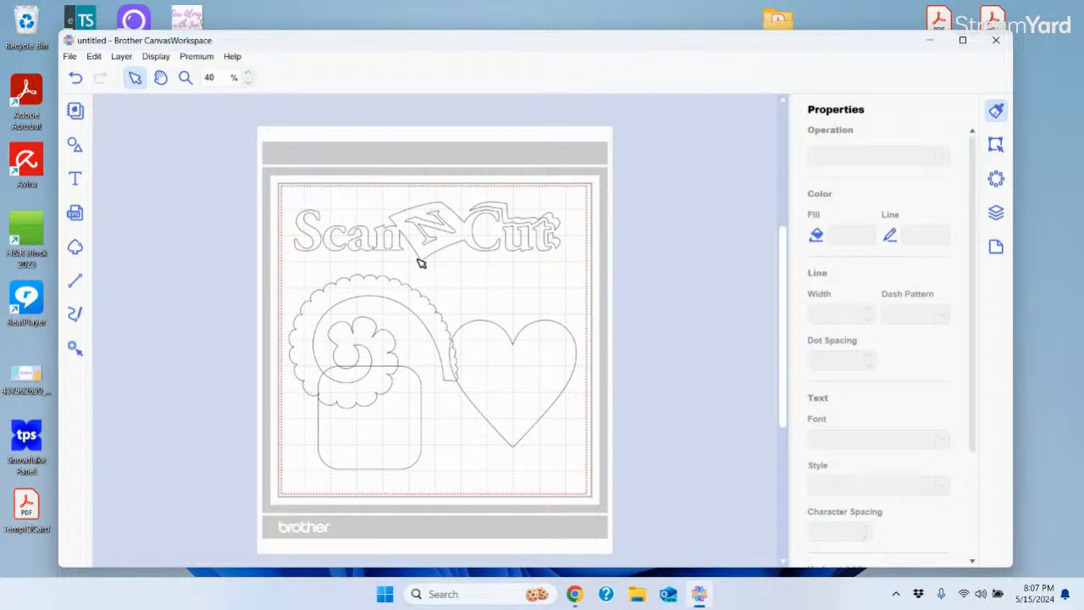
Save As 'Test' in CWPRJ project format to the Desktop
left_click(69, 56)
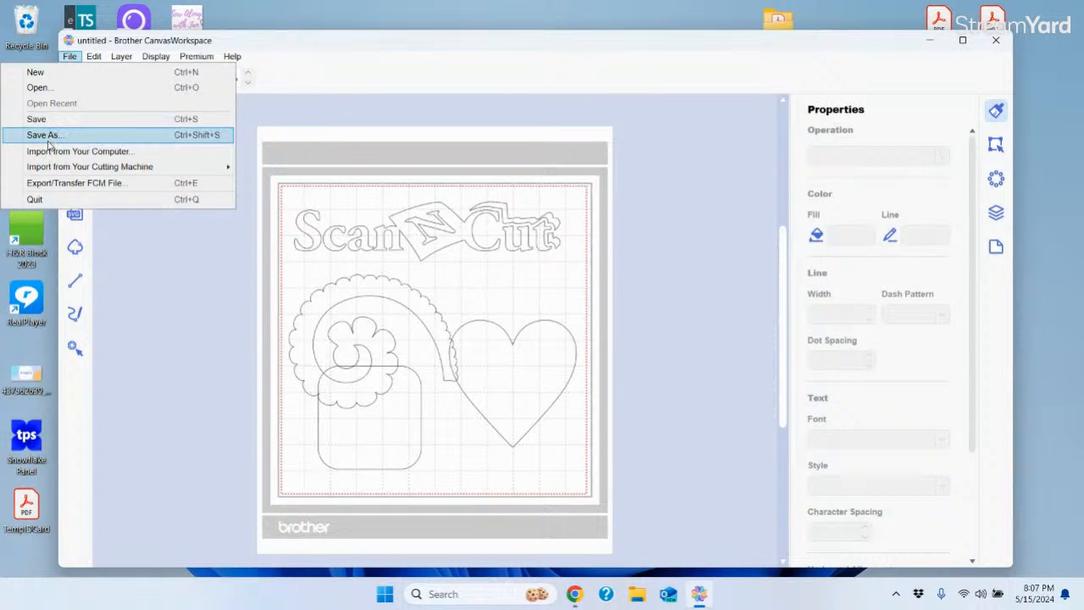
left_click(48, 135)
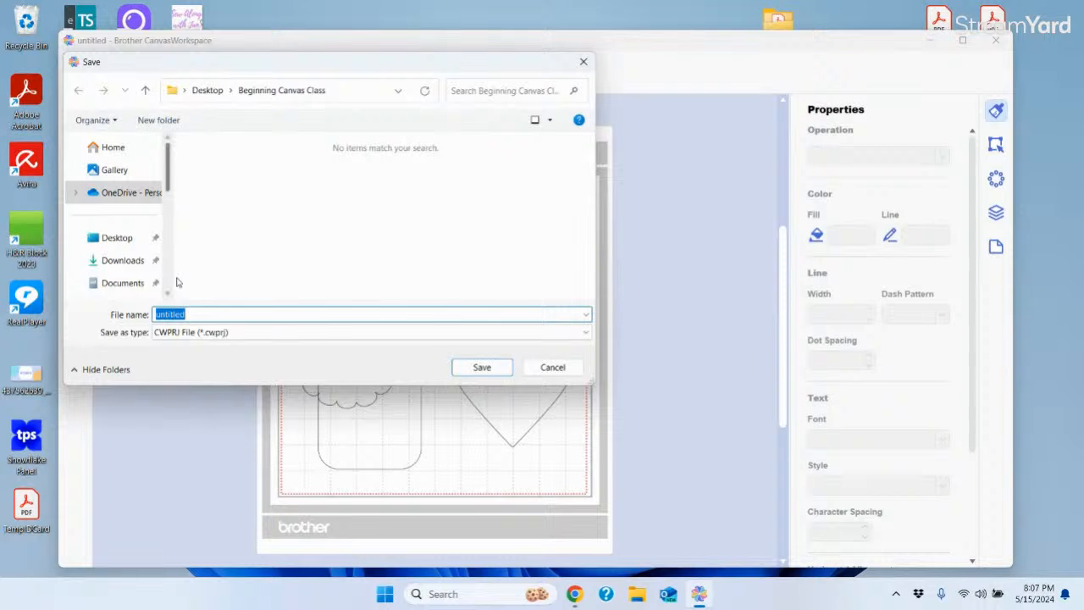
type("Test")
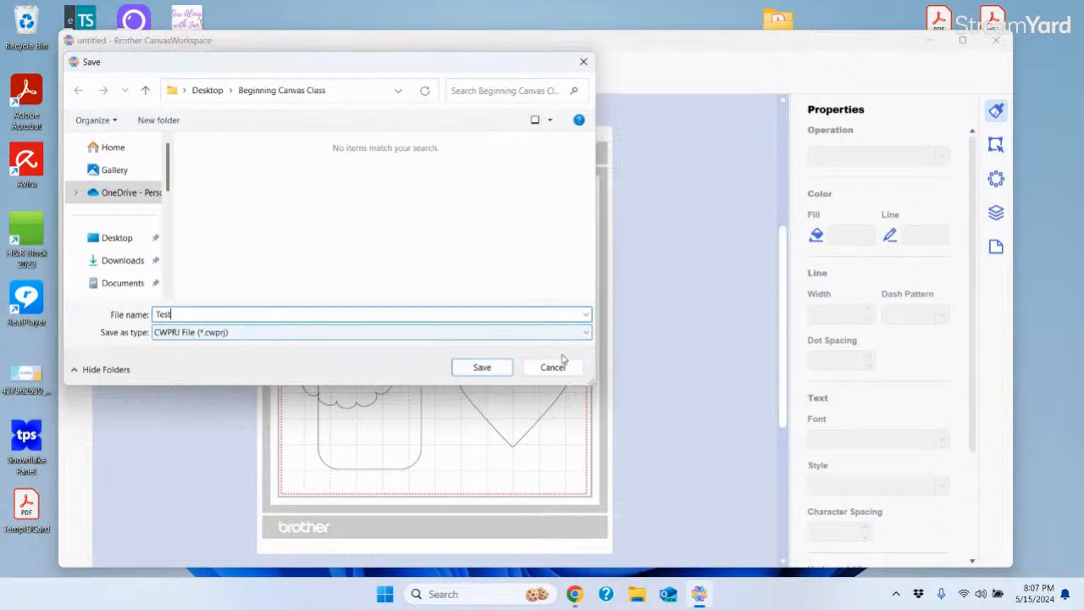
left_click(587, 334)
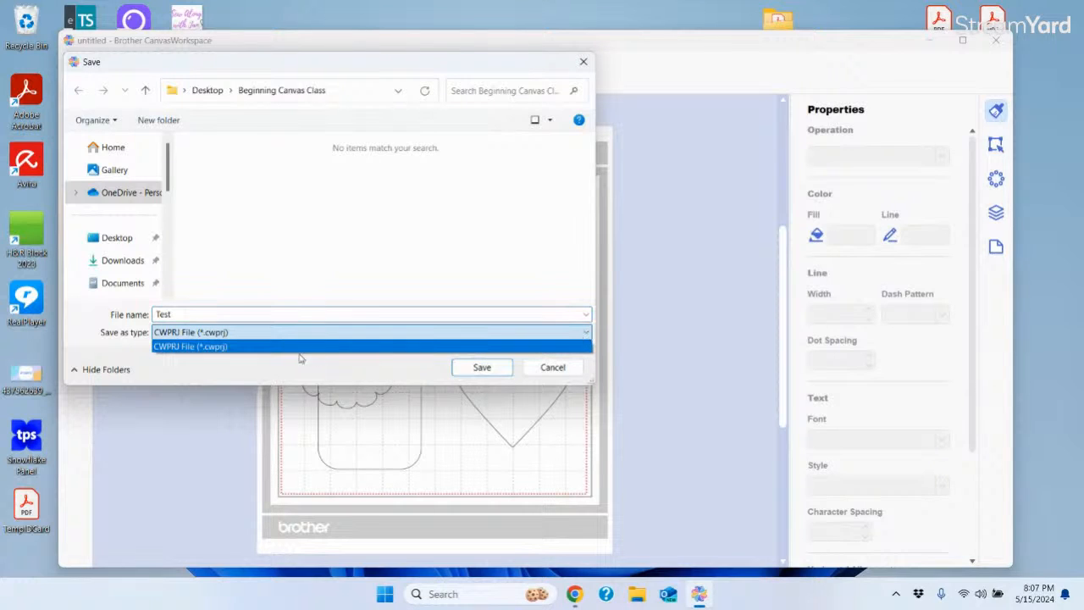
left_click(167, 341)
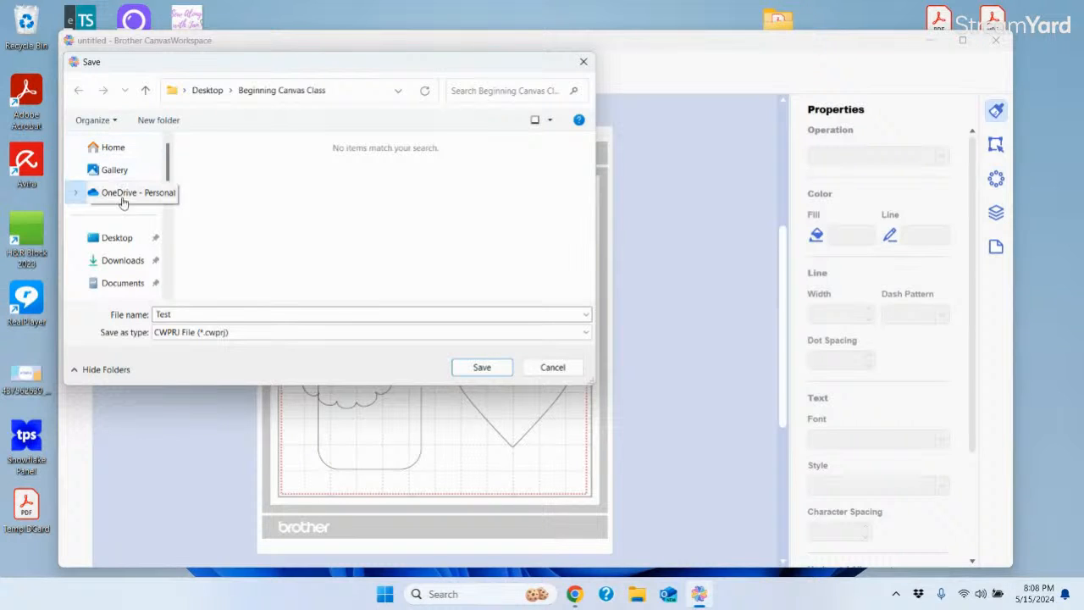
left_click(119, 239)
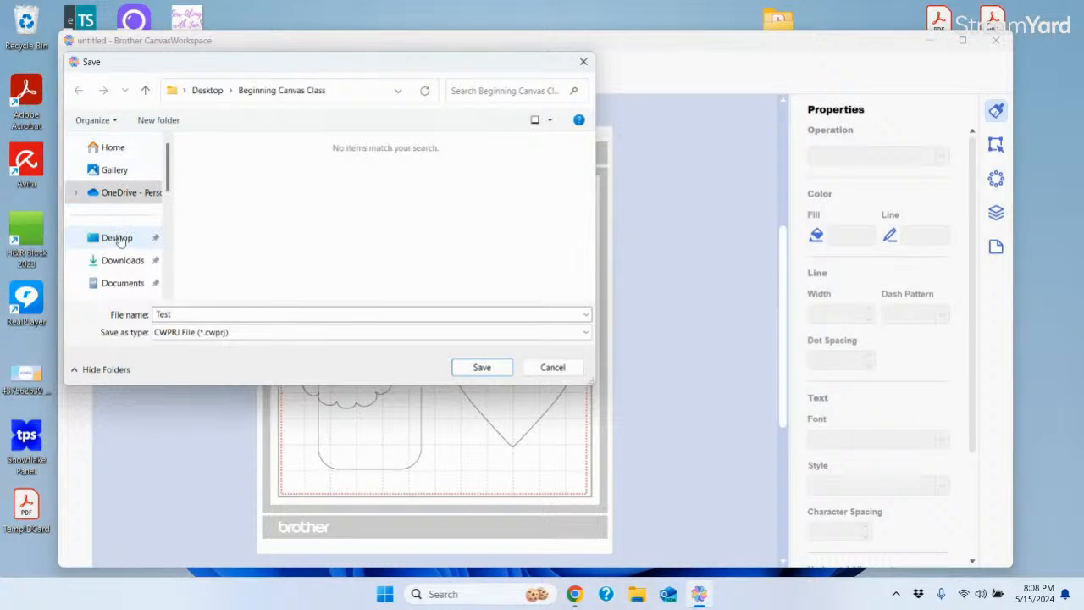
left_click(483, 368)
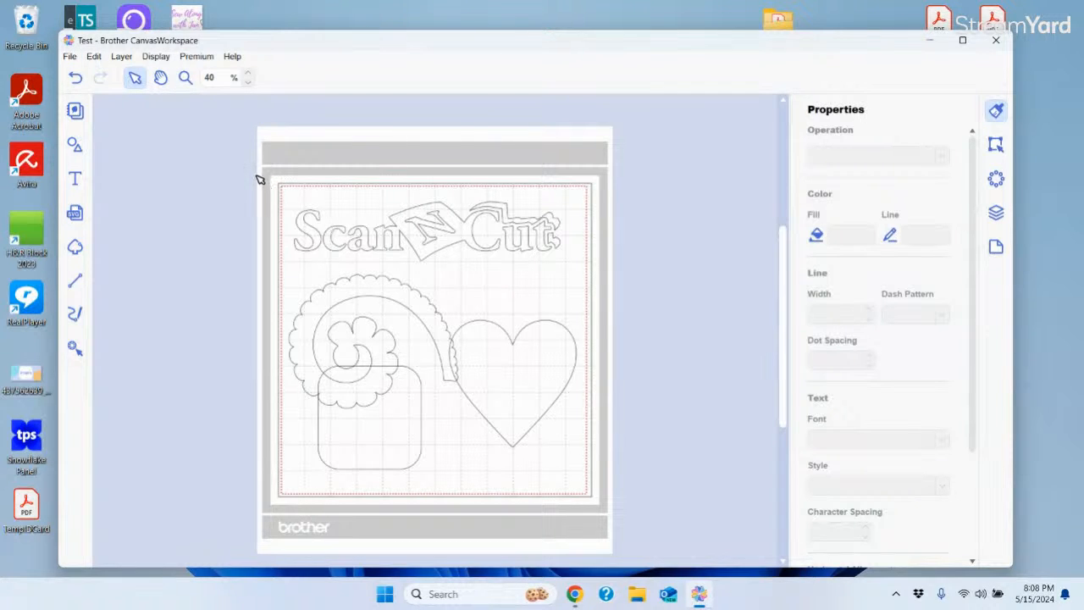
Box-select the logo, flower, square and heart and delete them all
left_click_drag(260, 176, 694, 542)
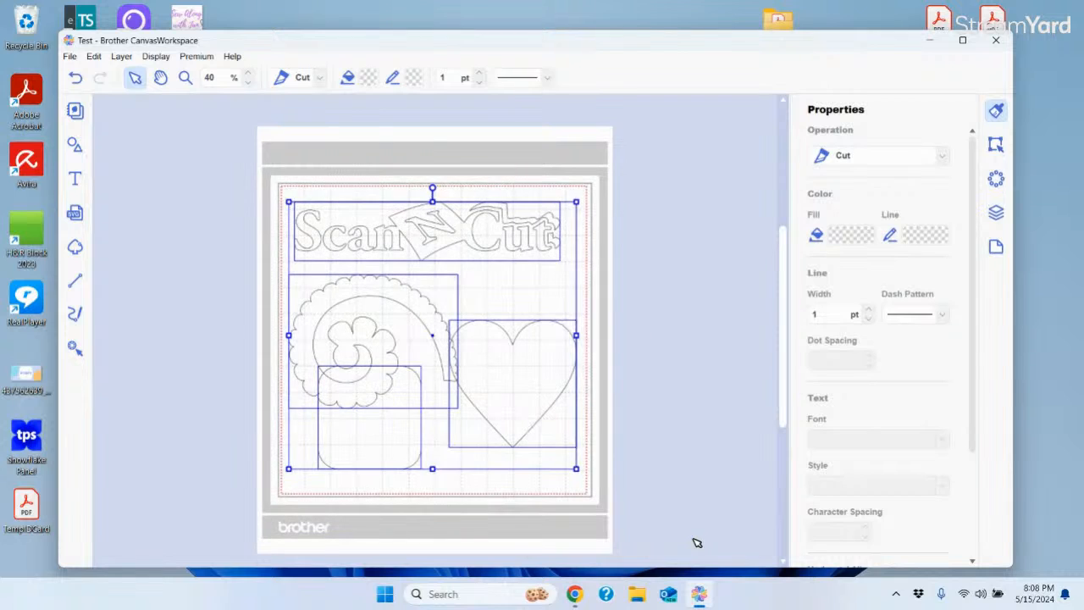
key("Delete")
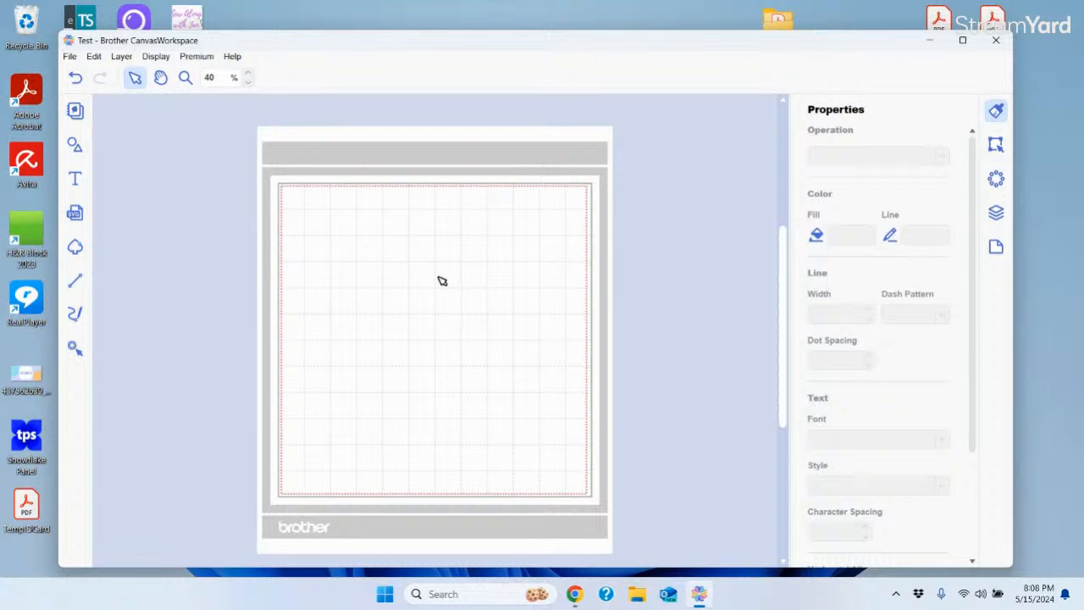
Open the Test project from the Desktop, choosing Don't Save for the cleared mat
left_click(71, 60)
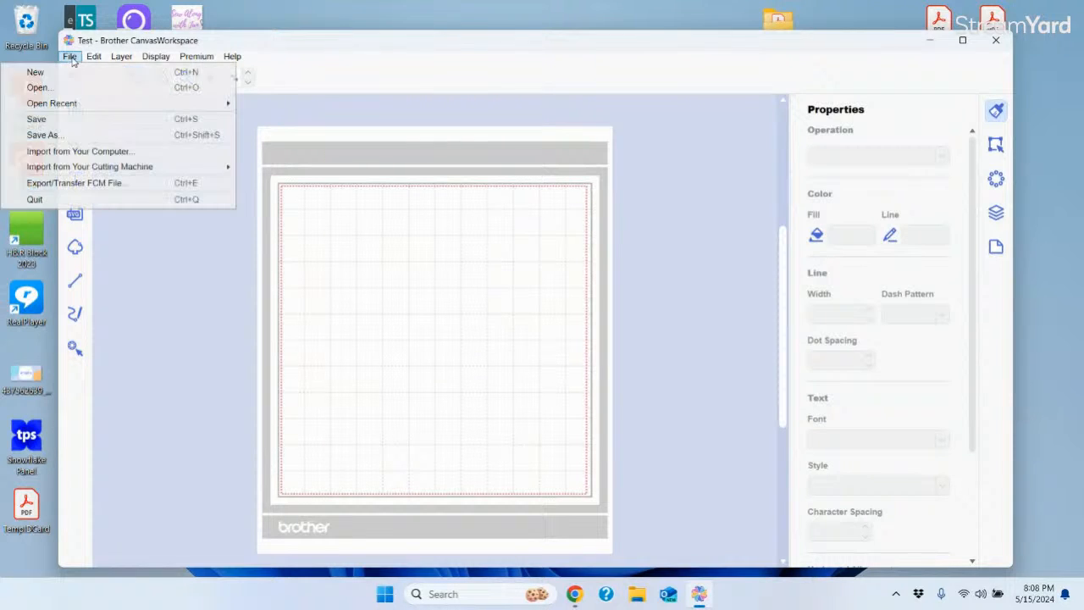
left_click(57, 89)
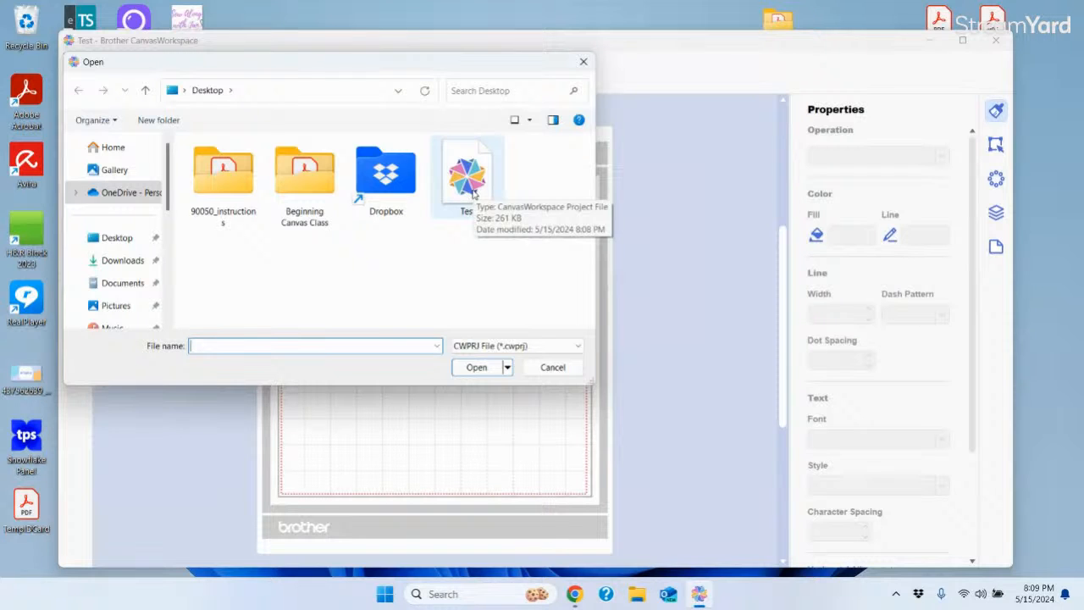
left_click(473, 193)
left_click(481, 368)
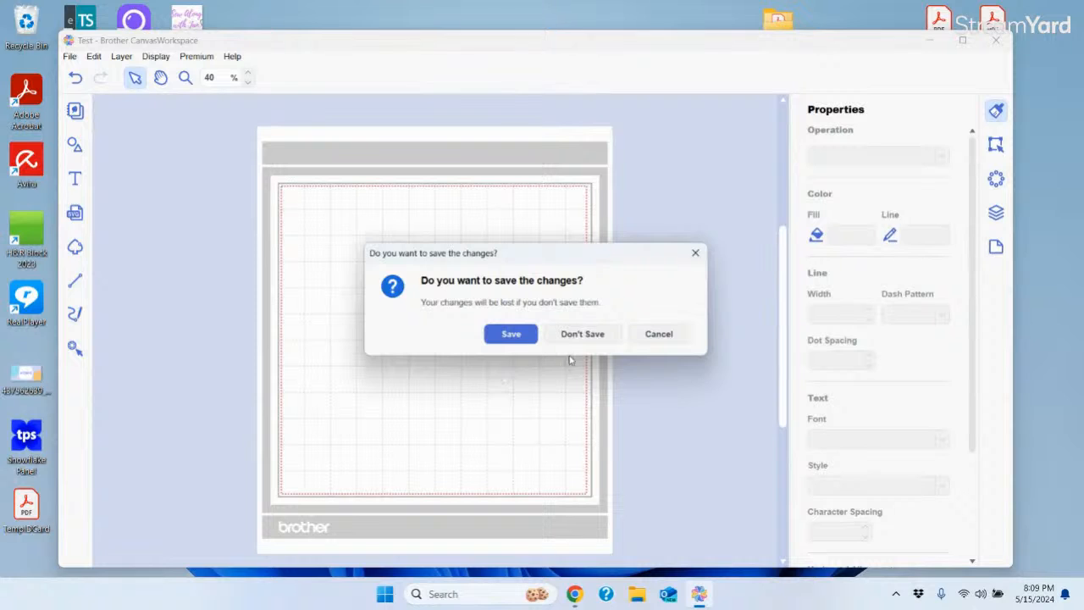
left_click(596, 335)
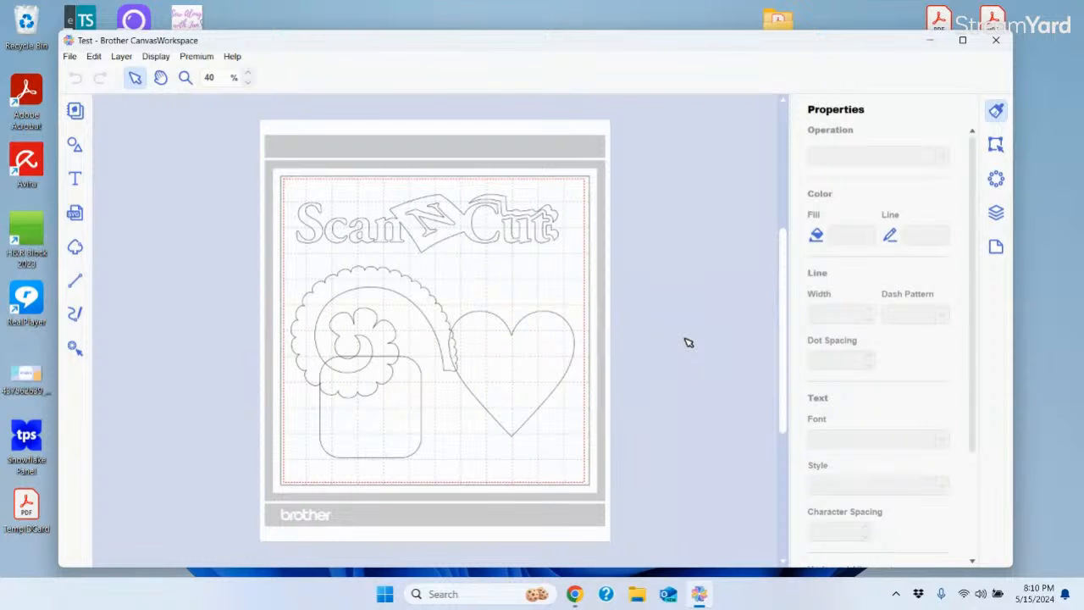
Select the heart, leave its operation set to Cut, and open its Fill colour palette
left_click(69, 59)
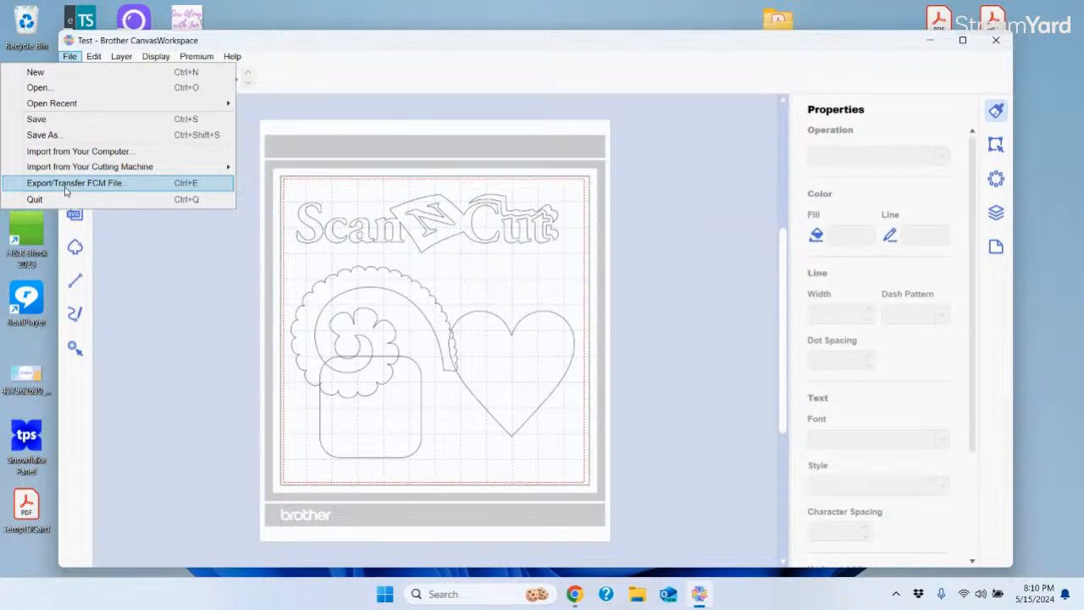
left_click(190, 295)
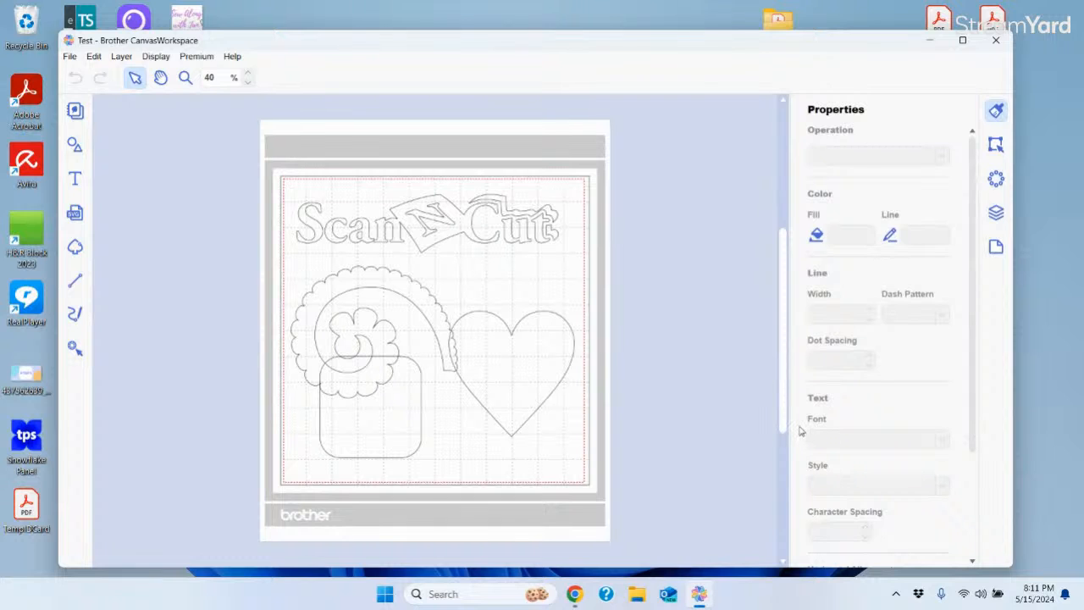
left_click(571, 323)
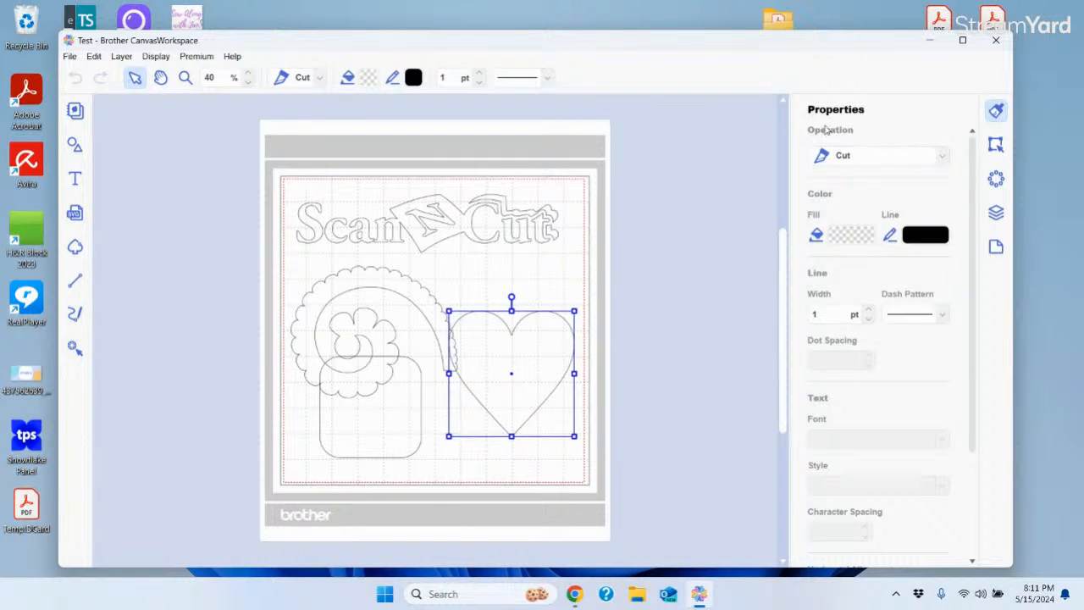
left_click(941, 156)
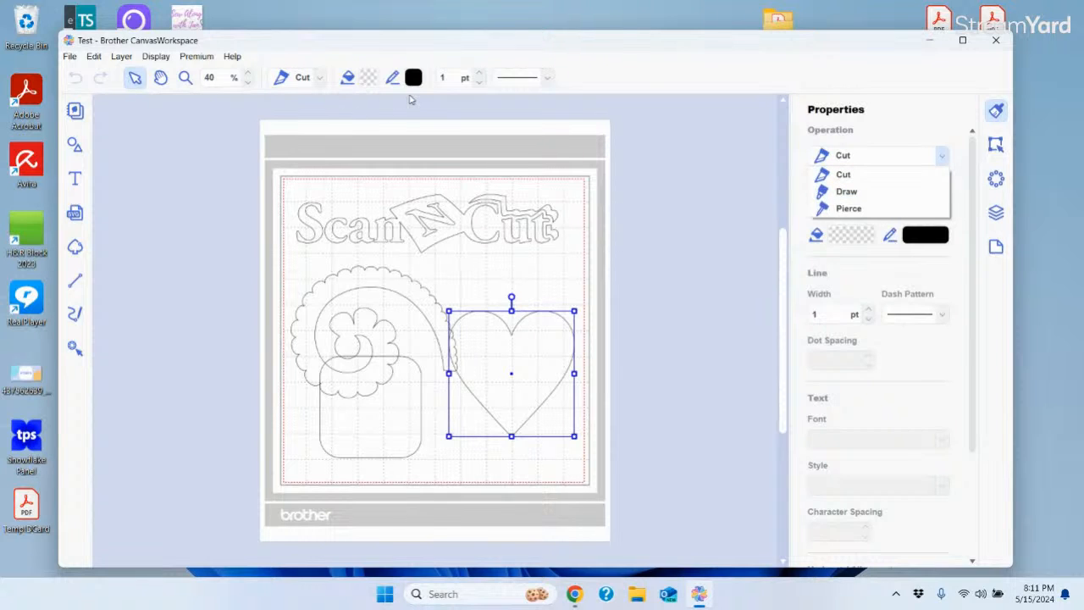
left_click(320, 80)
left_click(319, 80)
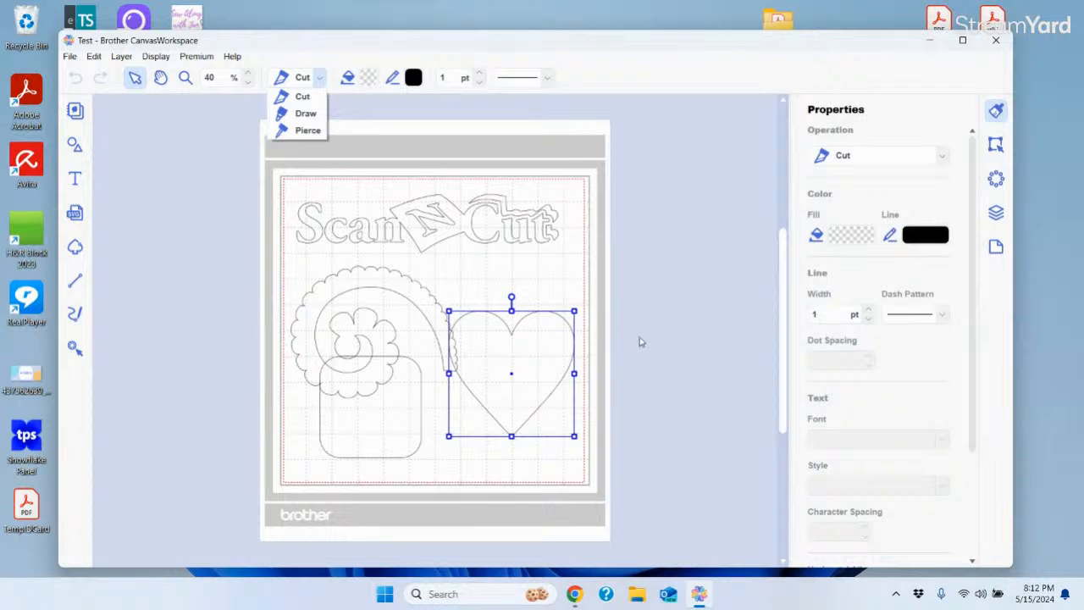
left_click(666, 197)
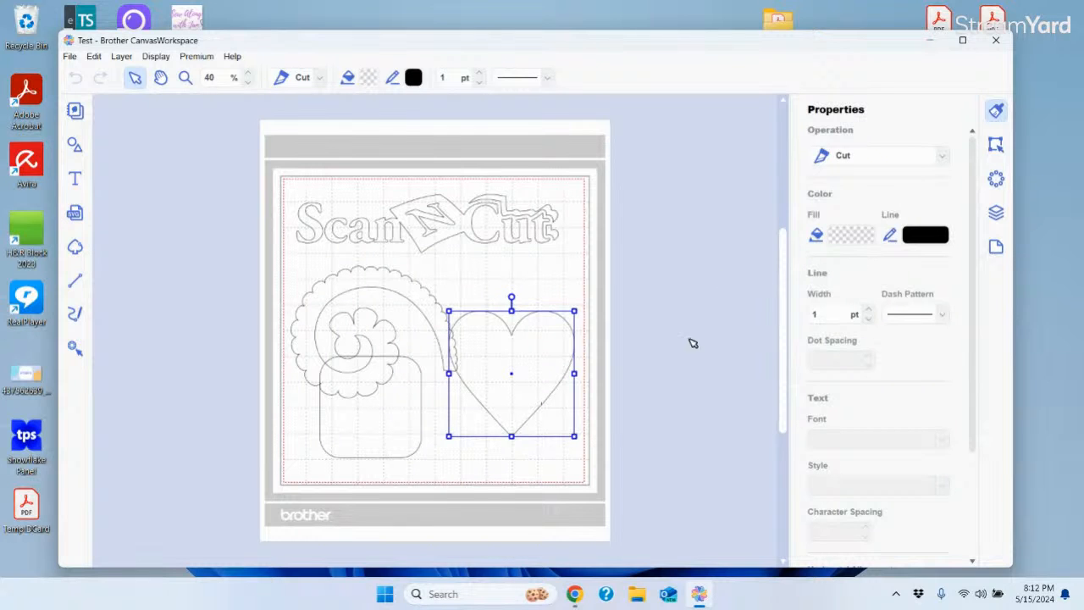
left_click(852, 238)
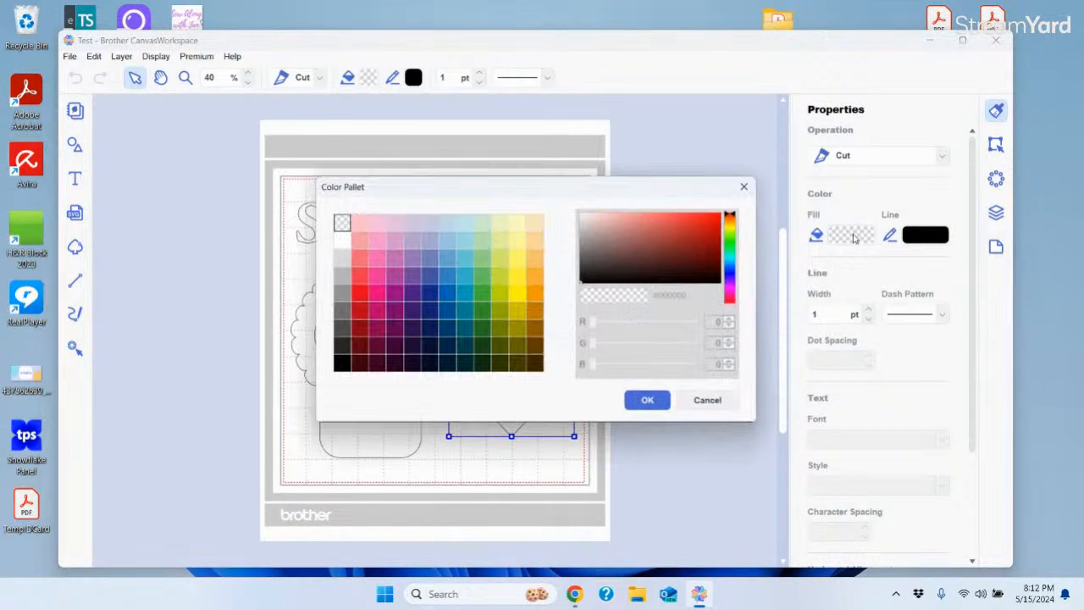
Give the heart a red fill and keep its outline dash pattern solid
left_click(359, 297)
left_click(640, 398)
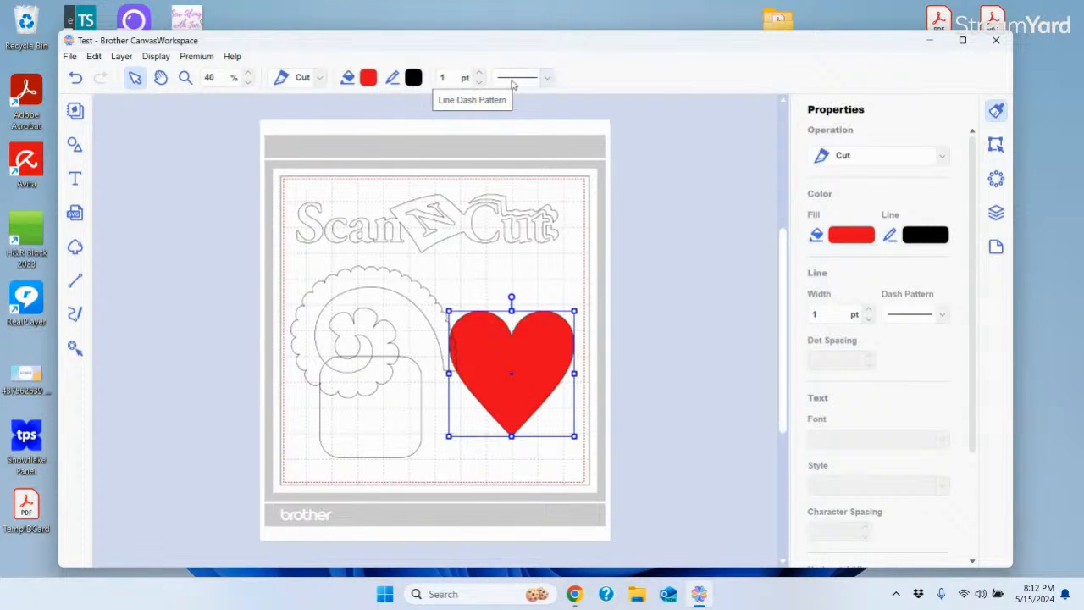
left_click(942, 315)
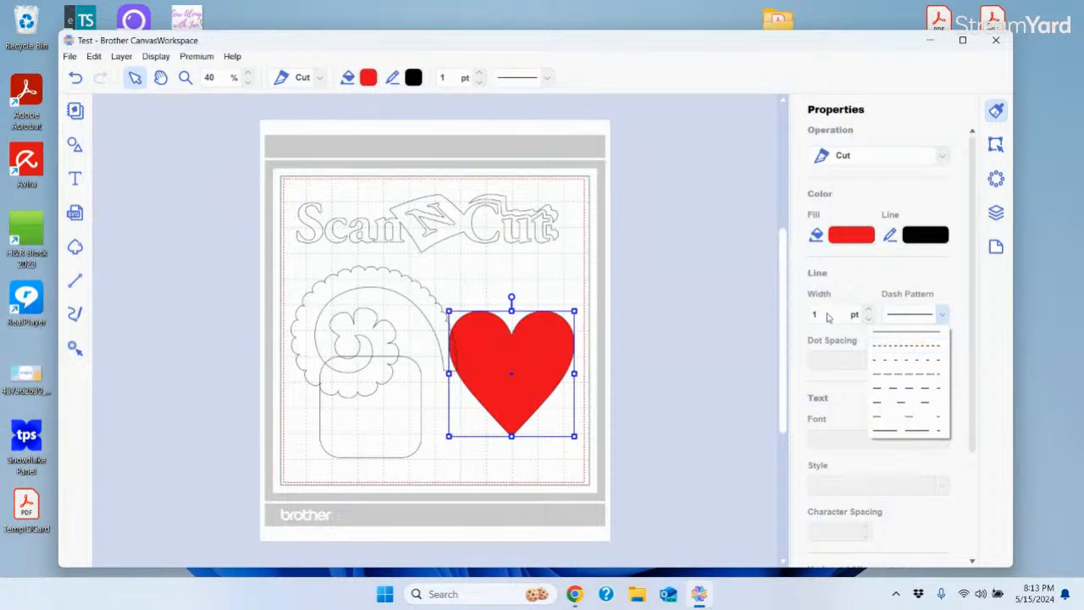
left_click(722, 271)
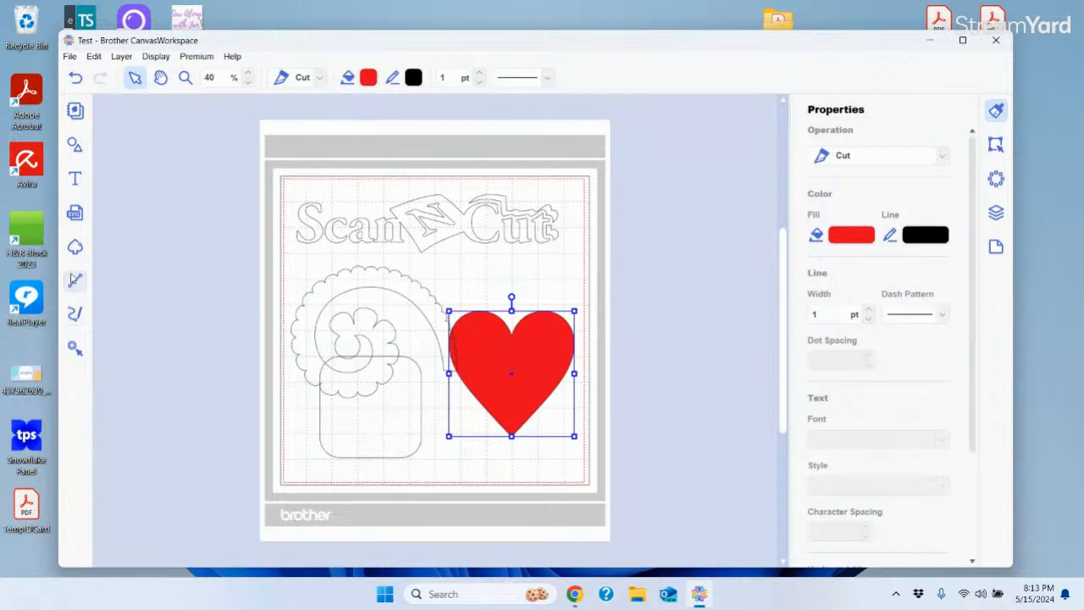
Draw a straight vertical line down the heart's centre from its top cusp to its point
left_click(74, 285)
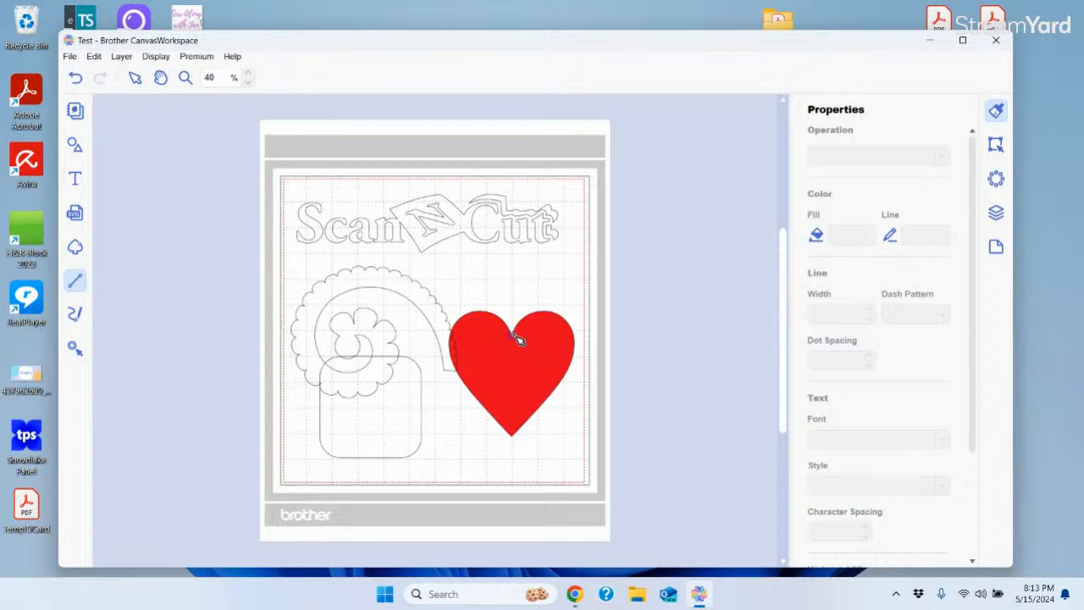
left_click_drag(514, 336, 515, 438)
double_click(515, 437)
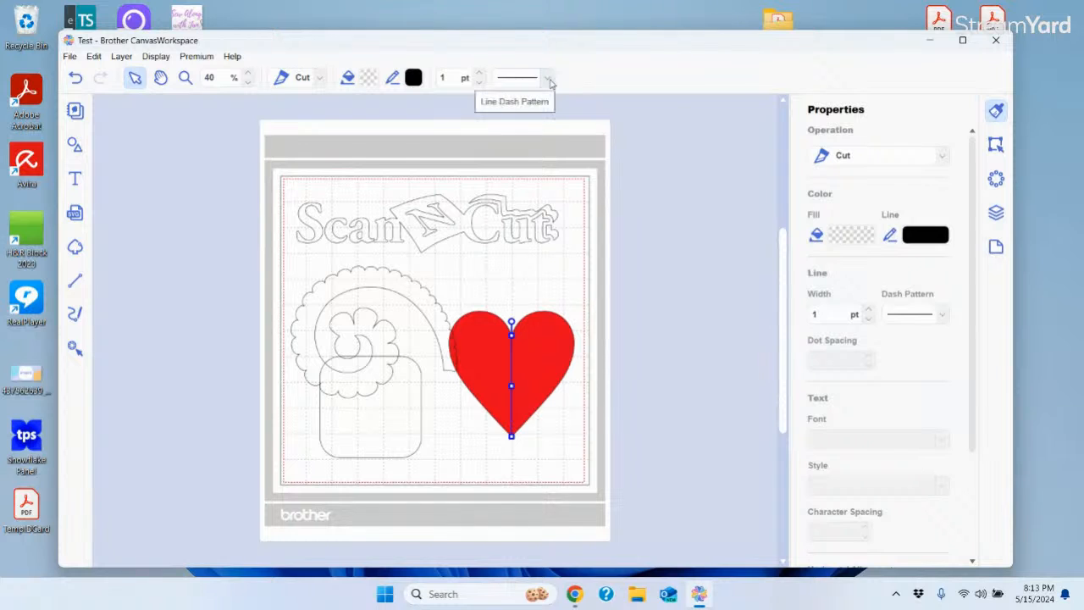
Give the centre line a dashed pattern, then deselect it
left_click(549, 79)
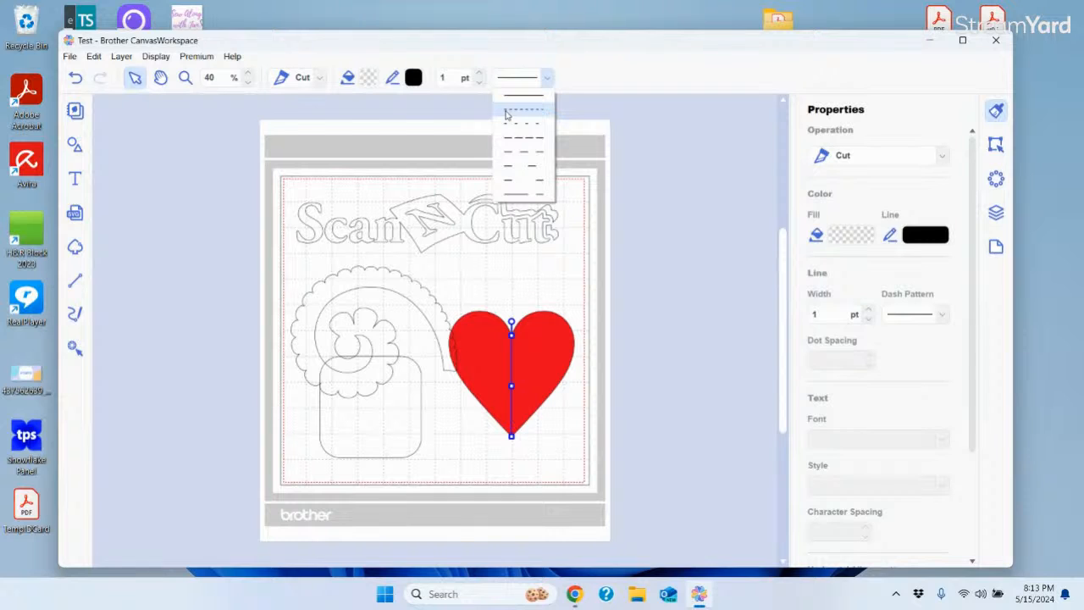
left_click(525, 112)
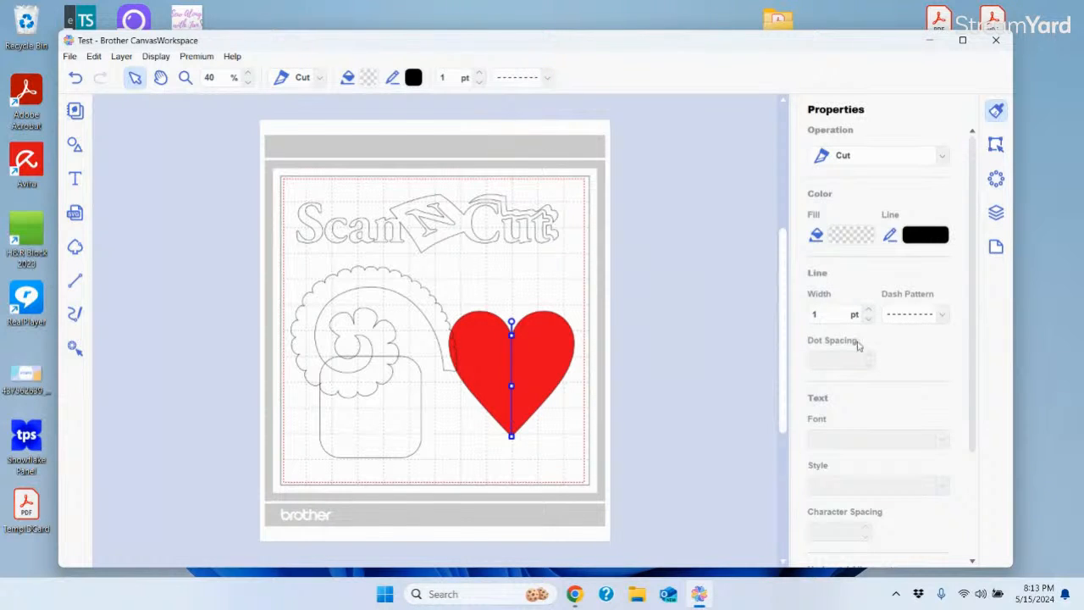
left_click(942, 317)
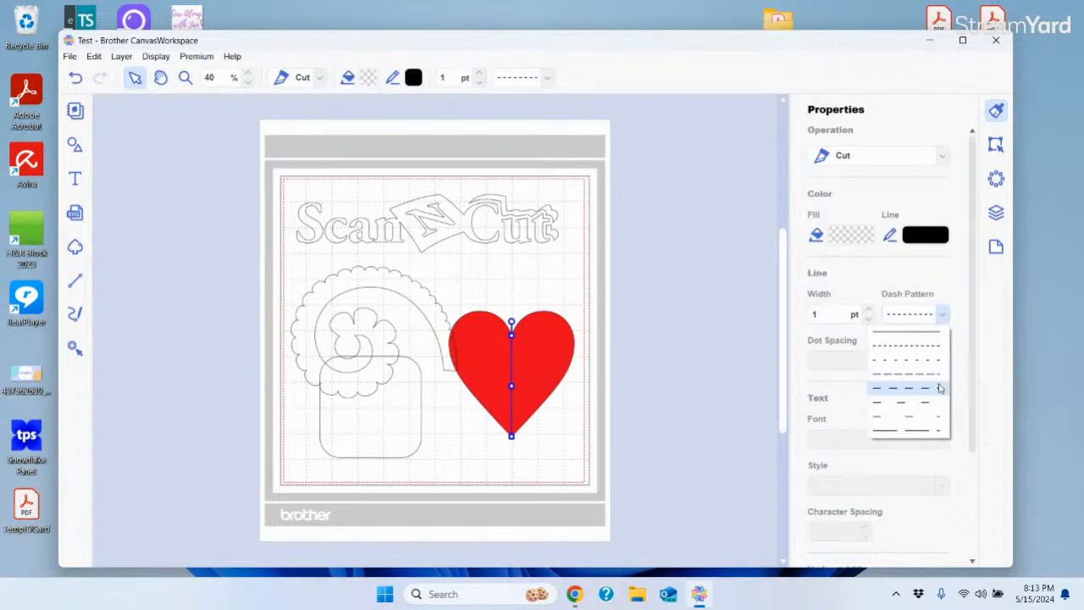
left_click(927, 349)
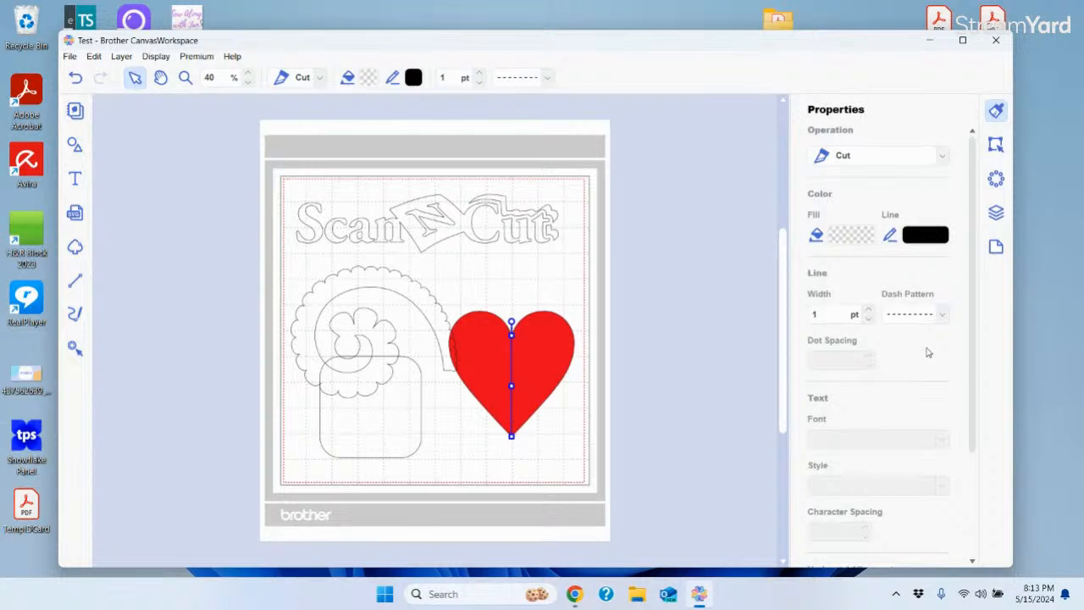
left_click(686, 318)
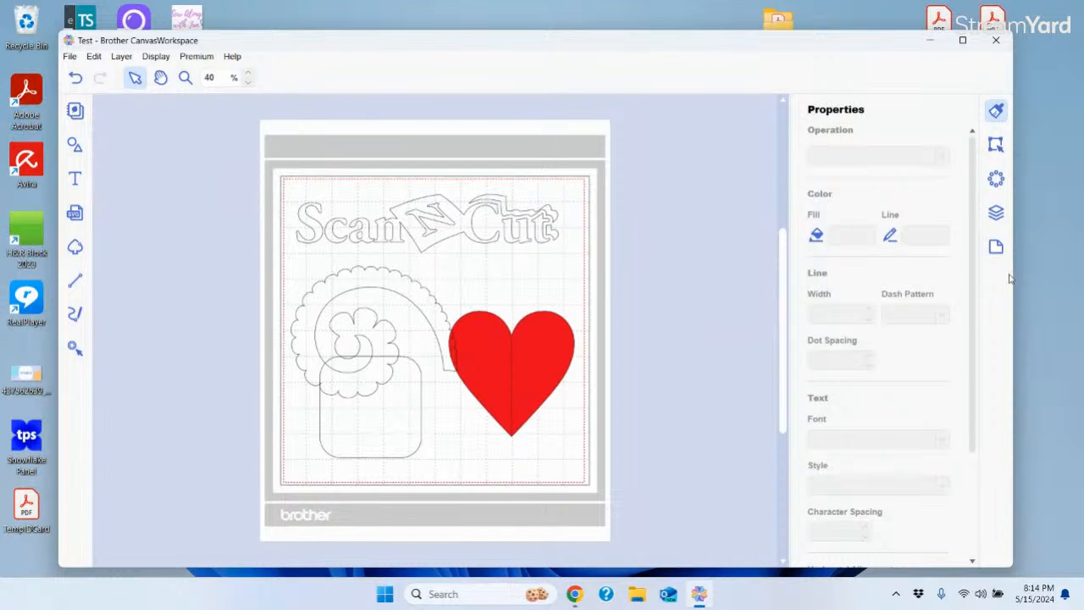
left_click_drag(974, 280, 975, 375)
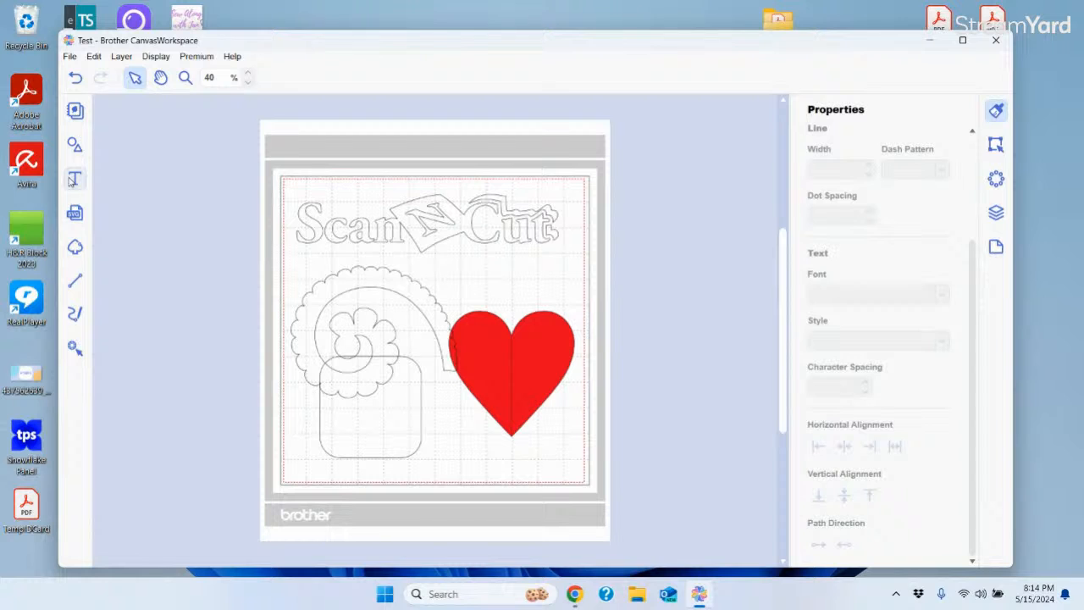
Type the first name as a text object, enlarge it and place it just above the heart
left_click(71, 181)
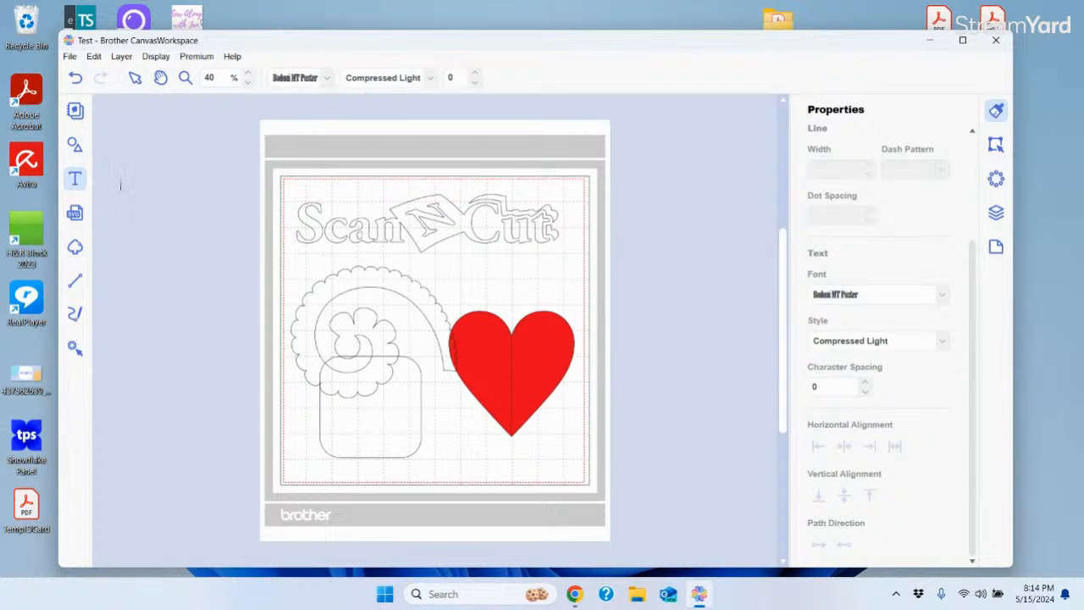
left_click(468, 276)
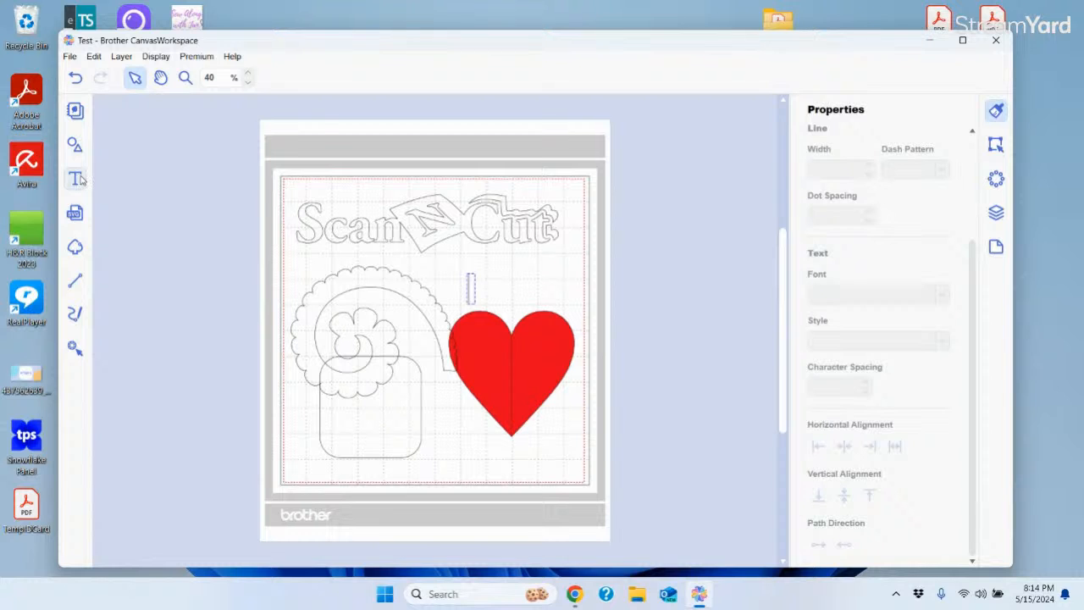
type("Janice")
left_click(464, 289)
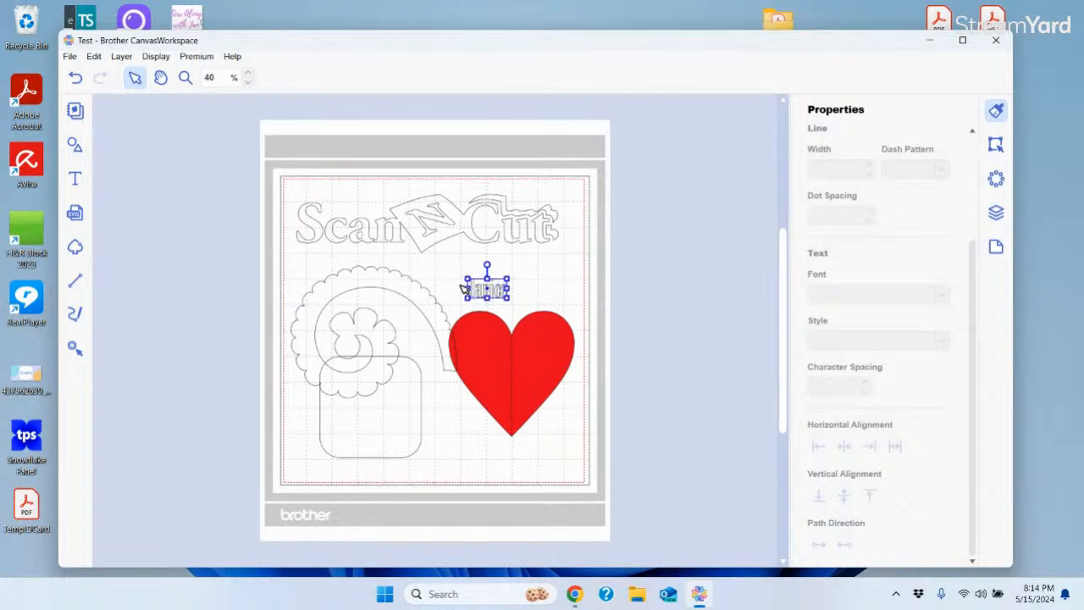
left_click_drag(507, 299, 599, 342)
left_click_drag(546, 319, 517, 282)
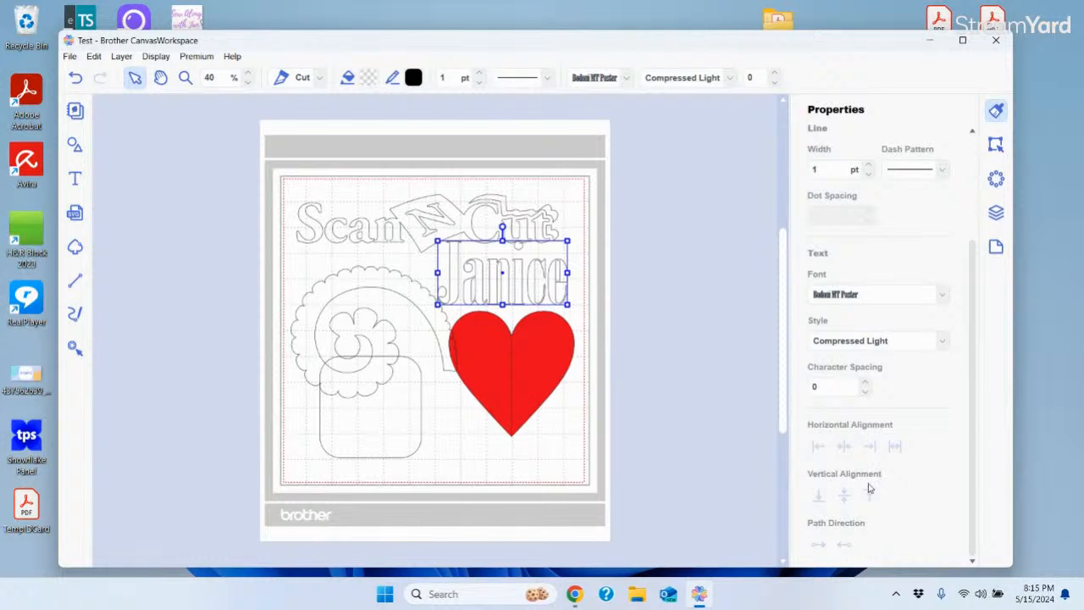
Set the name's font to Berlin with Italic style
left_click(942, 298)
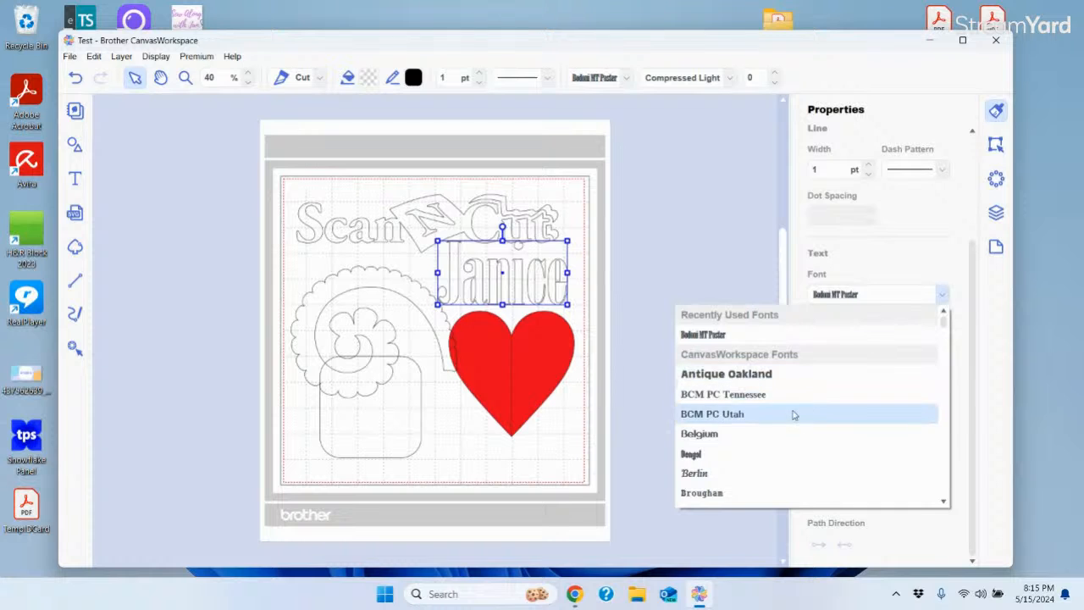
left_click(696, 477)
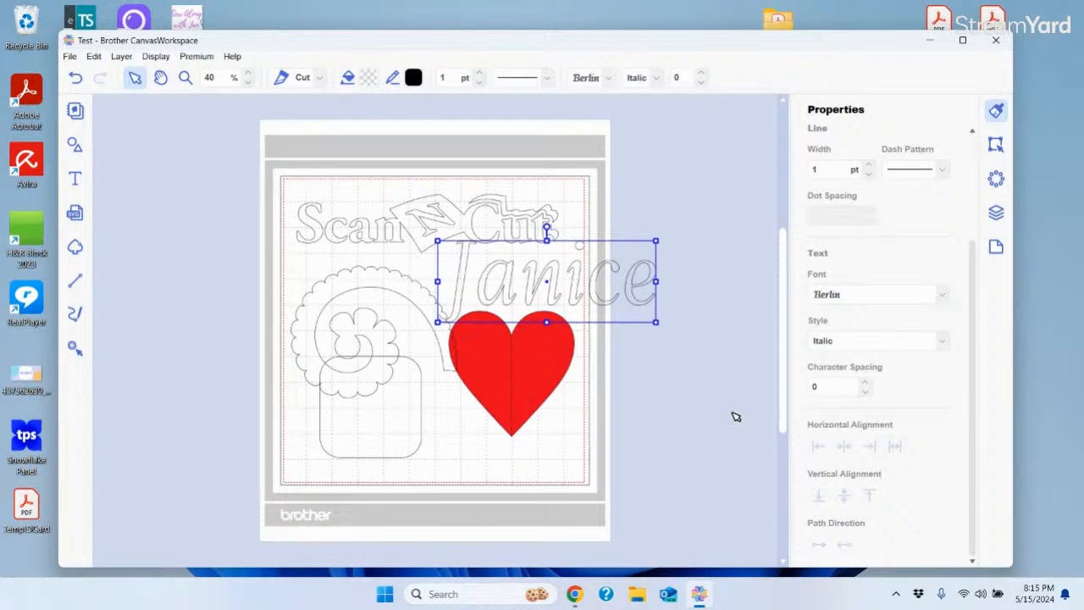
left_click(941, 341)
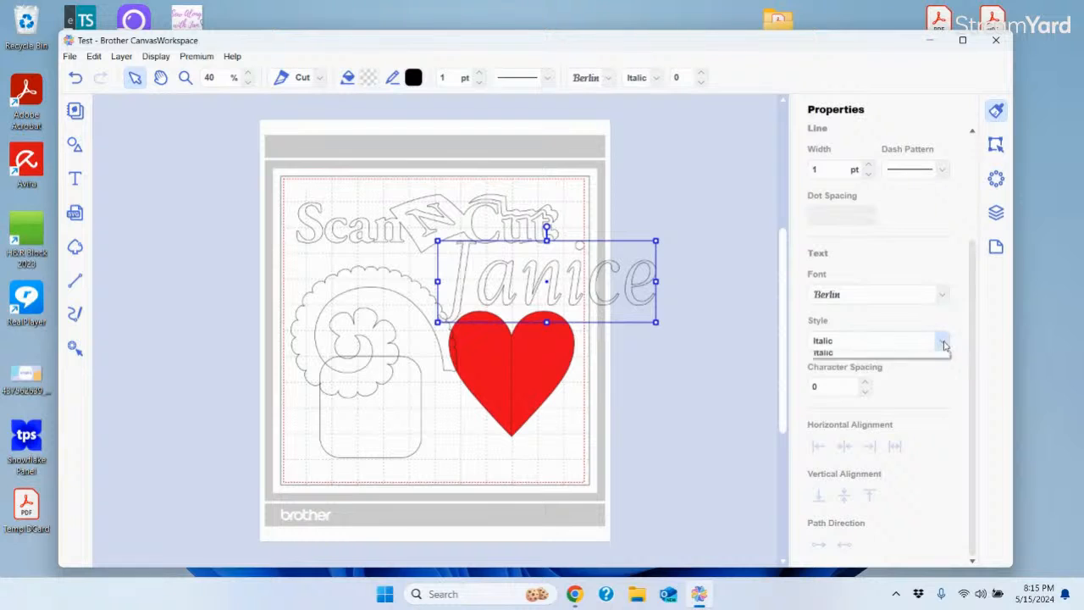
left_click(831, 356)
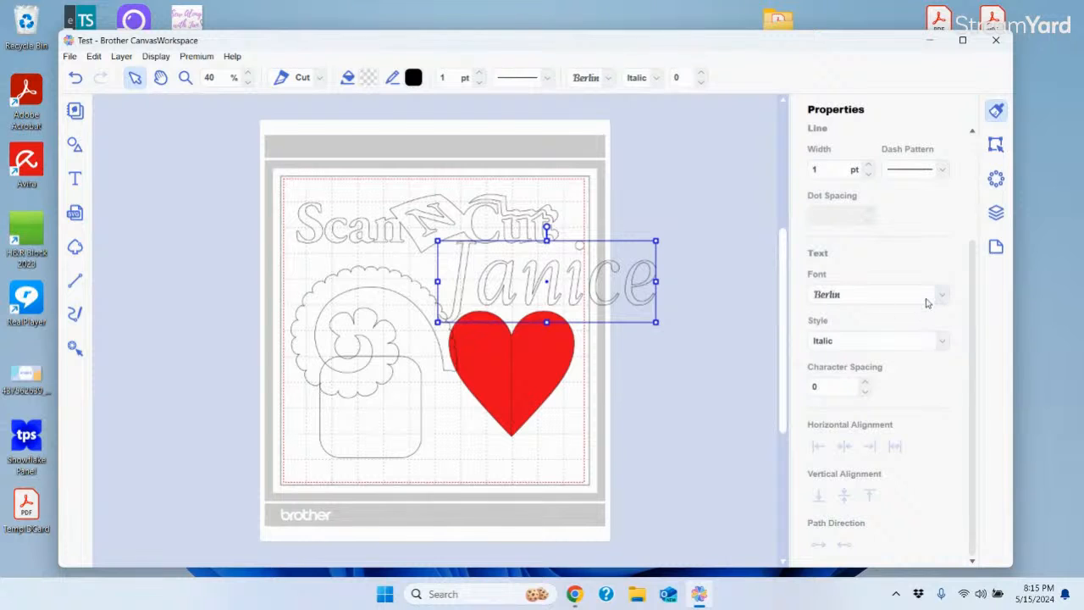
Set the name's character spacing to -6 and move the red heart off the mat's right side
left_click(864, 383)
left_click(864, 383)
left_click(865, 383)
left_click(864, 383)
left_click(864, 383)
left_click(864, 383)
left_click(864, 383)
left_click(864, 382)
left_click(864, 383)
left_click(864, 383)
left_click(864, 383)
left_click(864, 383)
left_click(865, 384)
left_click(865, 385)
left_click(865, 385)
left_click(865, 391)
left_click(865, 391)
left_click(865, 392)
left_click(865, 391)
left_click(865, 392)
left_click(865, 392)
left_click(865, 392)
left_click(865, 392)
left_click(865, 392)
left_click(865, 392)
left_click(865, 392)
left_click(865, 392)
left_click(865, 392)
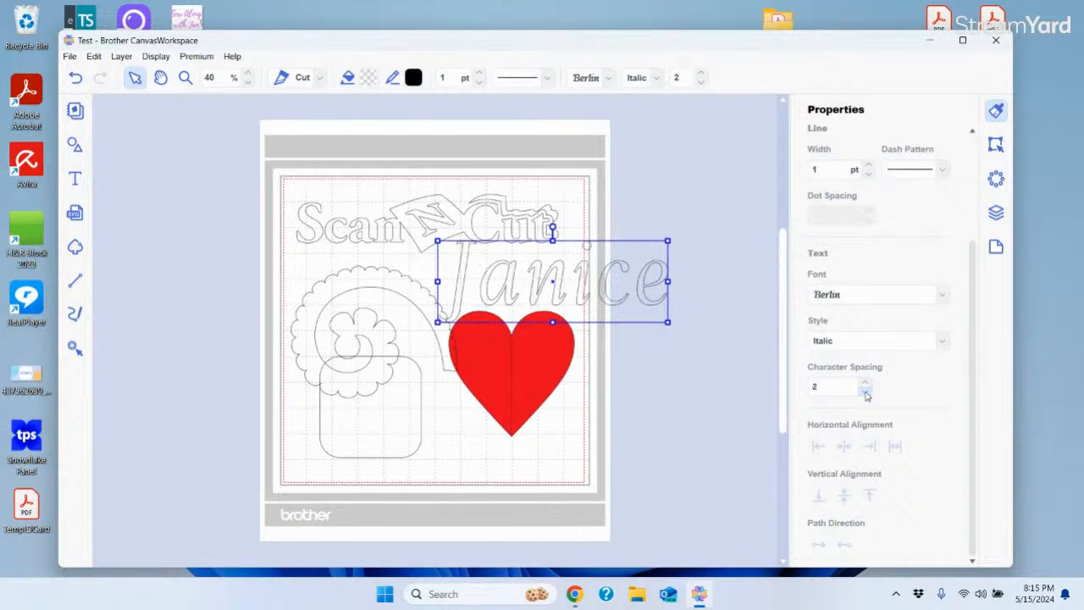
left_click(865, 392)
left_click(865, 392)
left_click(865, 392)
left_click(865, 392)
left_click(865, 392)
left_click(865, 392)
left_click(865, 392)
left_click(865, 392)
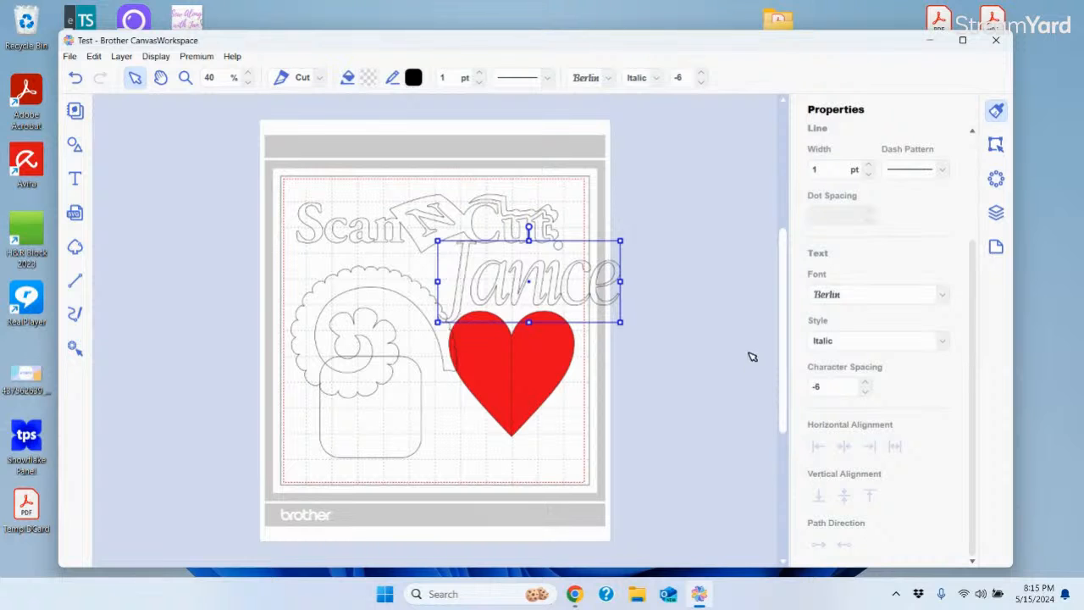
left_click_drag(528, 362, 697, 387)
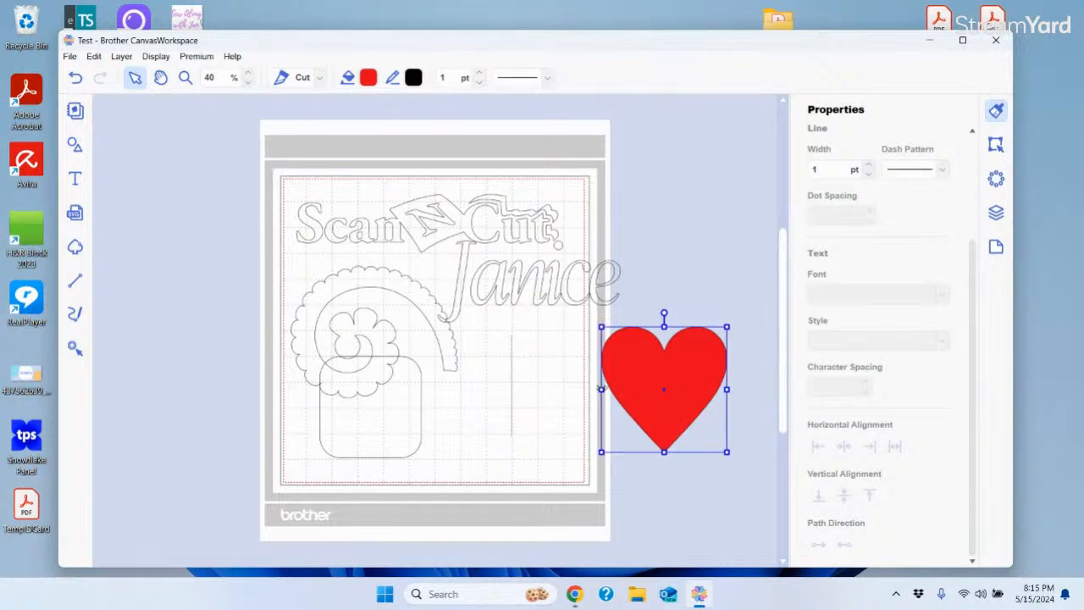
left_click(515, 380)
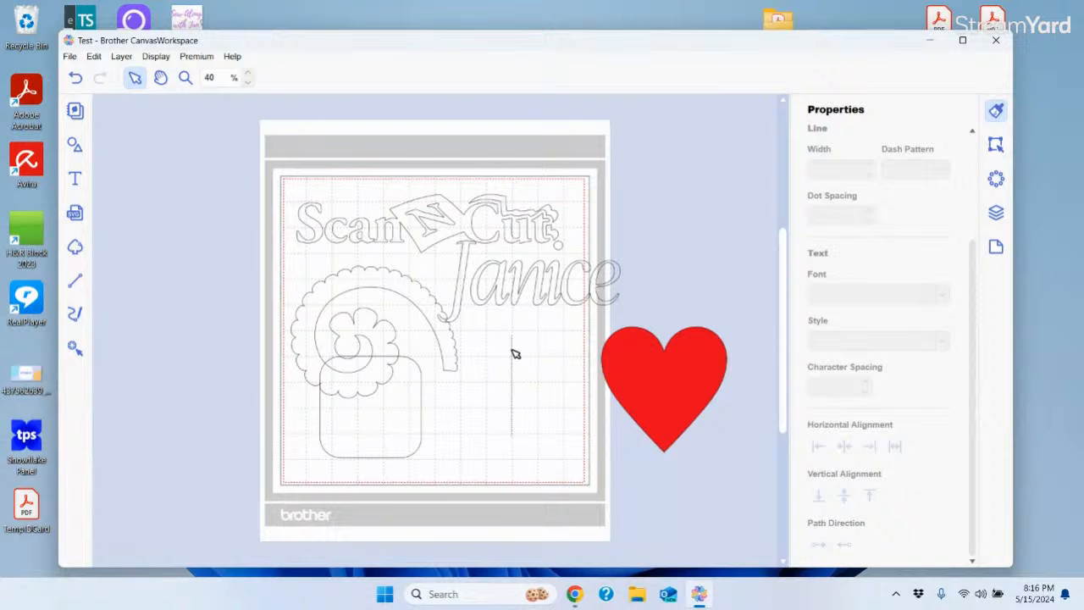
Bring the red heart back onto the mat slightly higher, just beneath the name
left_click_drag(490, 326, 565, 452)
left_click(565, 452)
left_click_drag(687, 393, 560, 406)
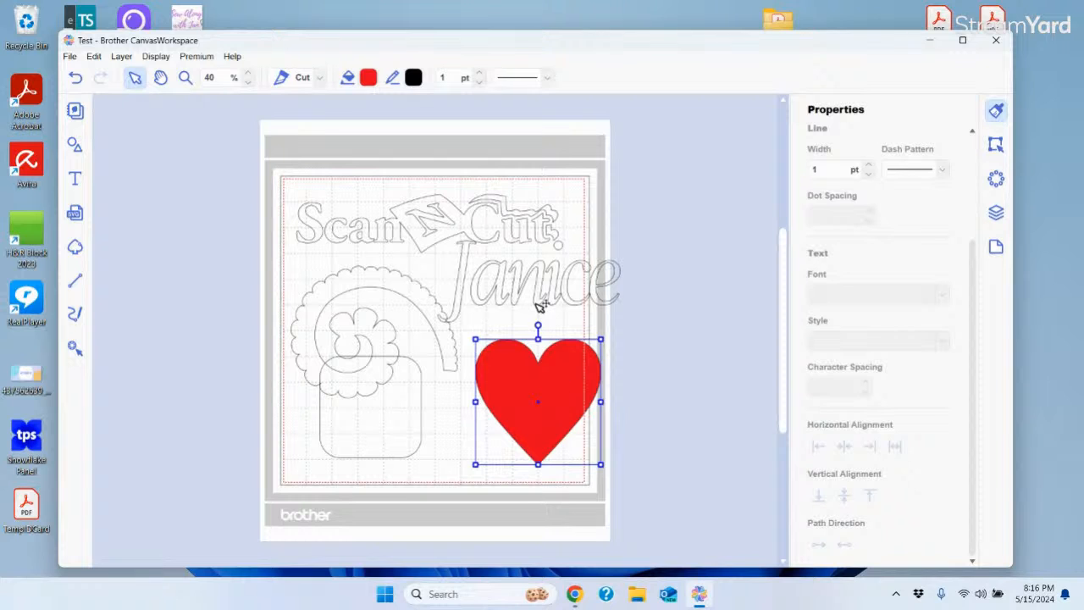
left_click_drag(568, 415, 570, 403)
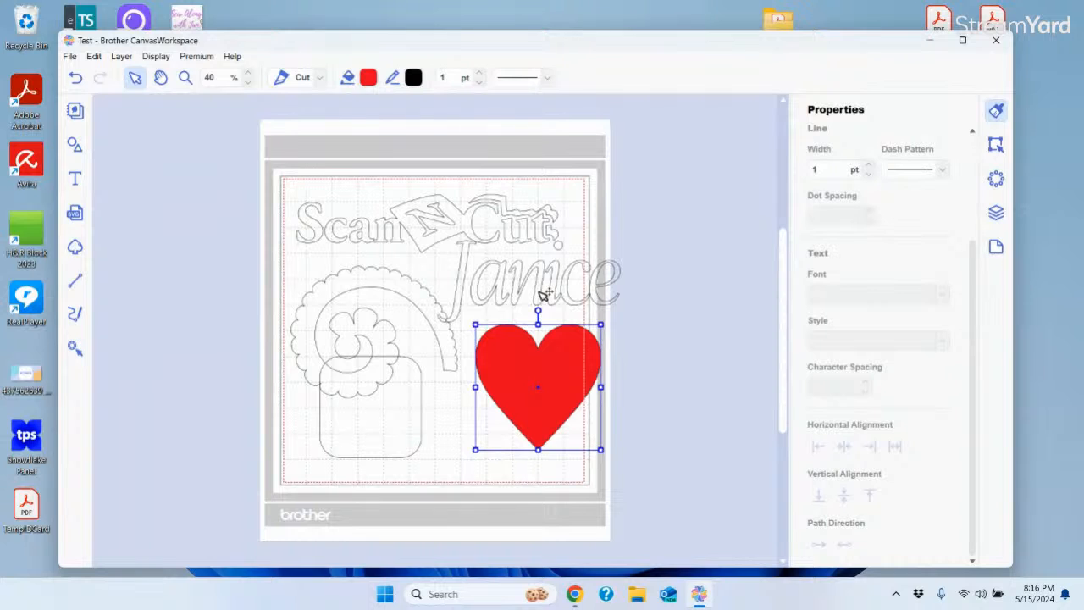
left_click(540, 296, "shift")
right_click(540, 297)
left_click(699, 346)
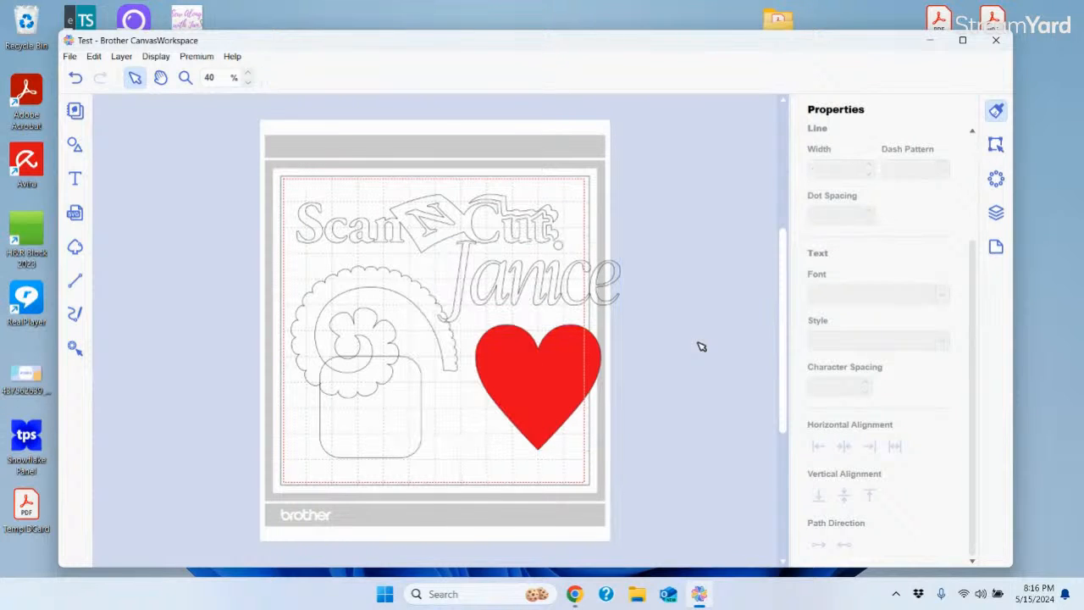
left_click(551, 289)
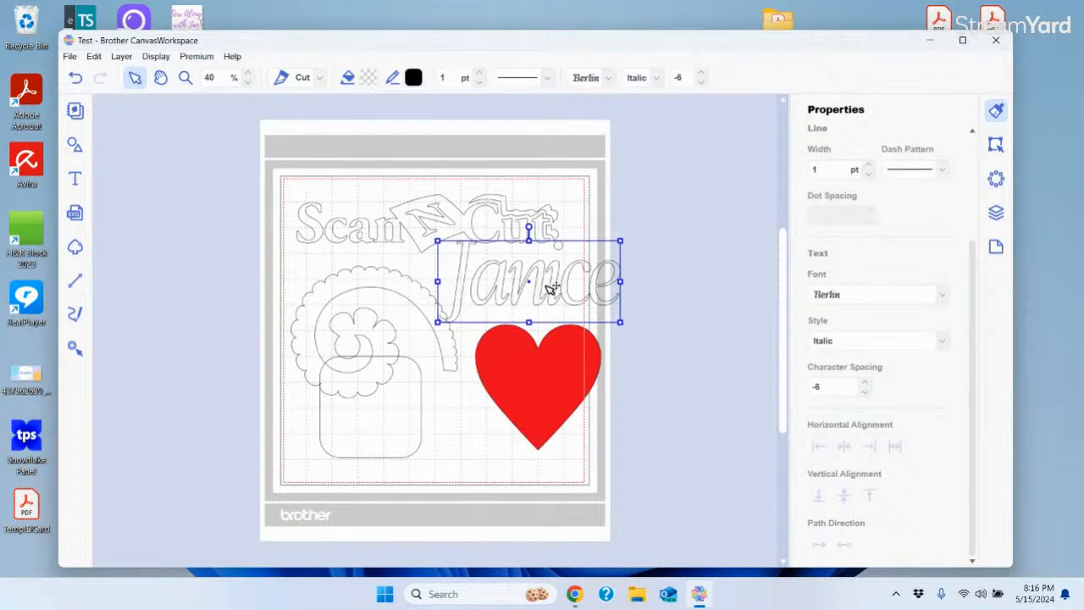
left_click(542, 359, "shift")
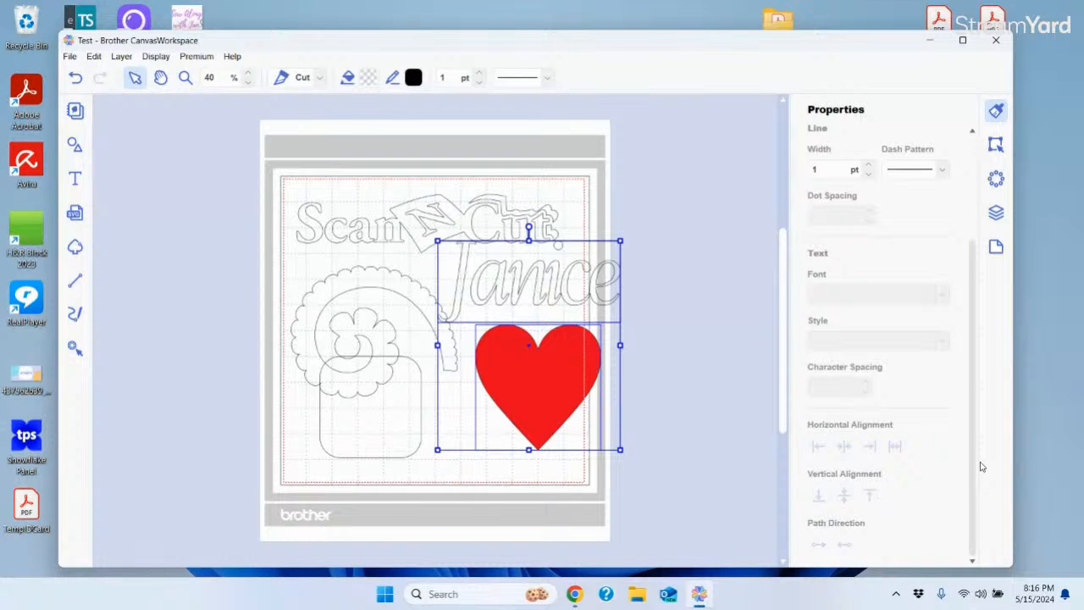
left_click(716, 320)
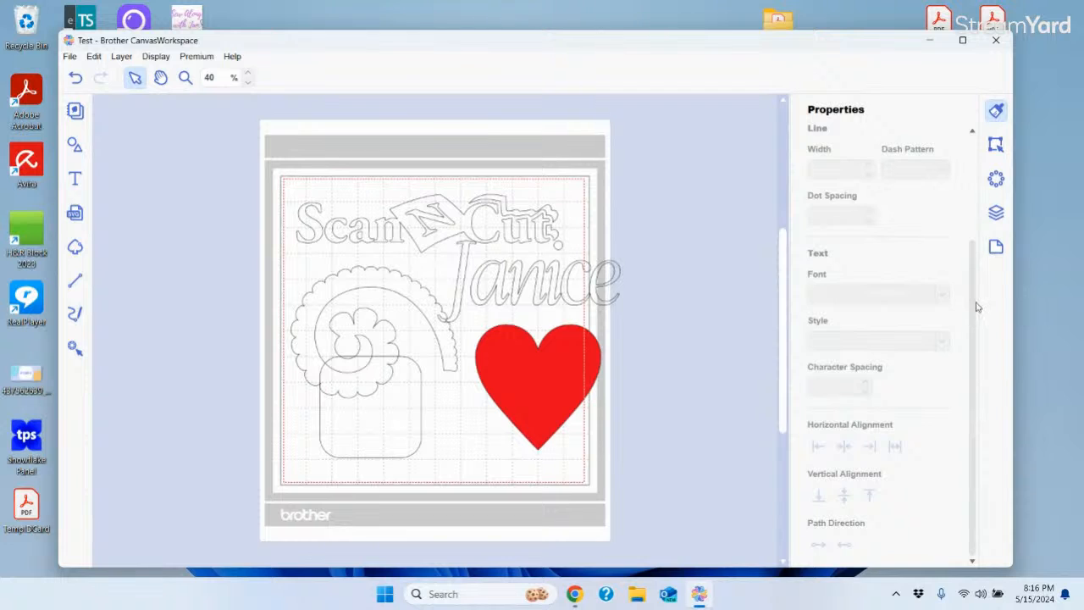
scroll(979, 307, "up", 3)
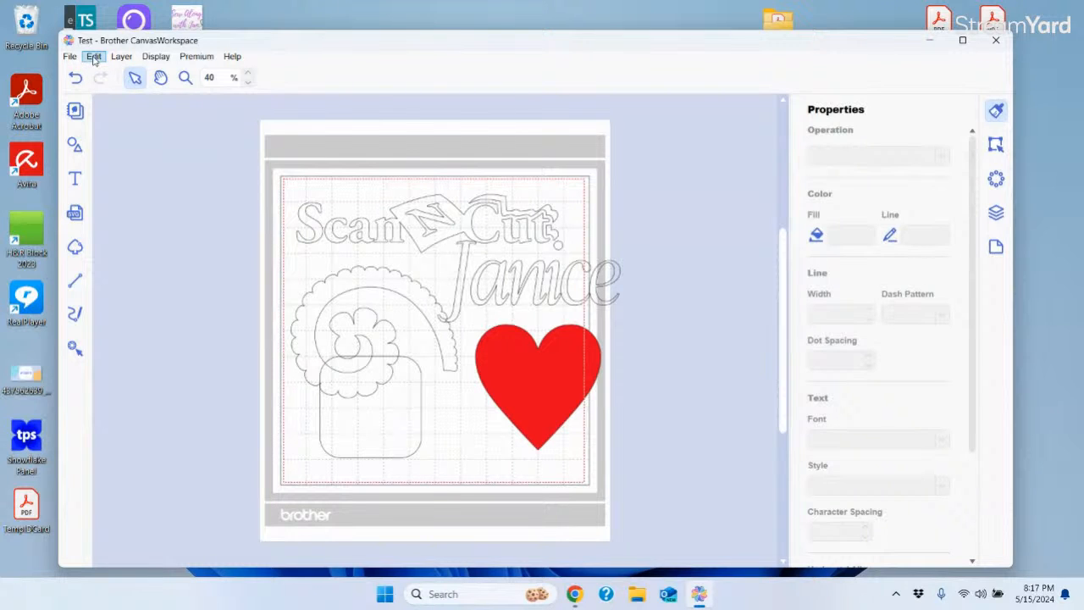
Resize the name and heart together to 6.00 in wide, keeping aspect ratio (6.87 in tall)
left_click(996, 146)
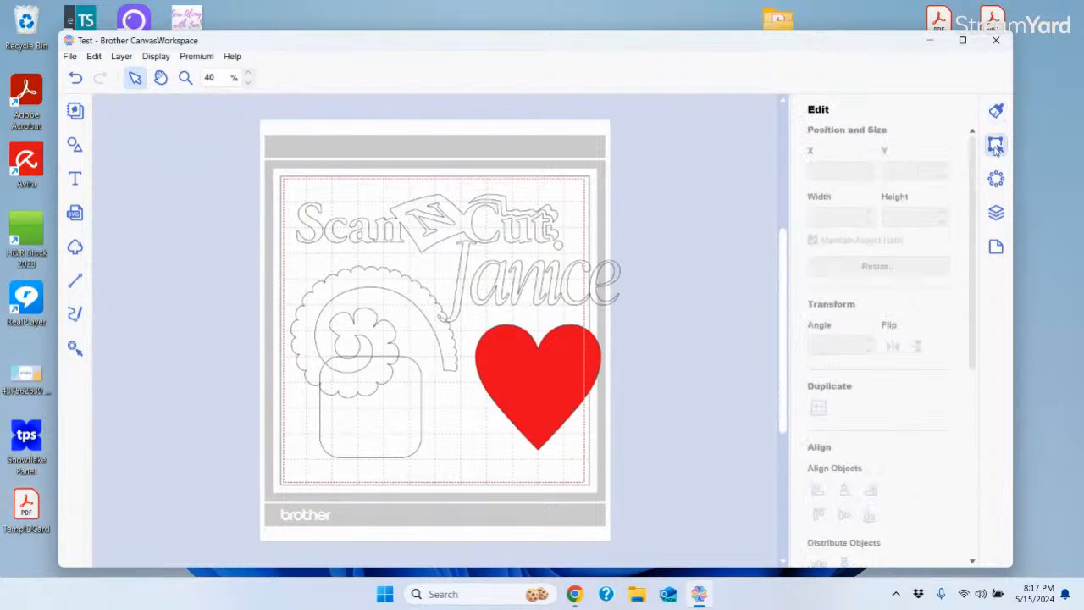
left_click(549, 284)
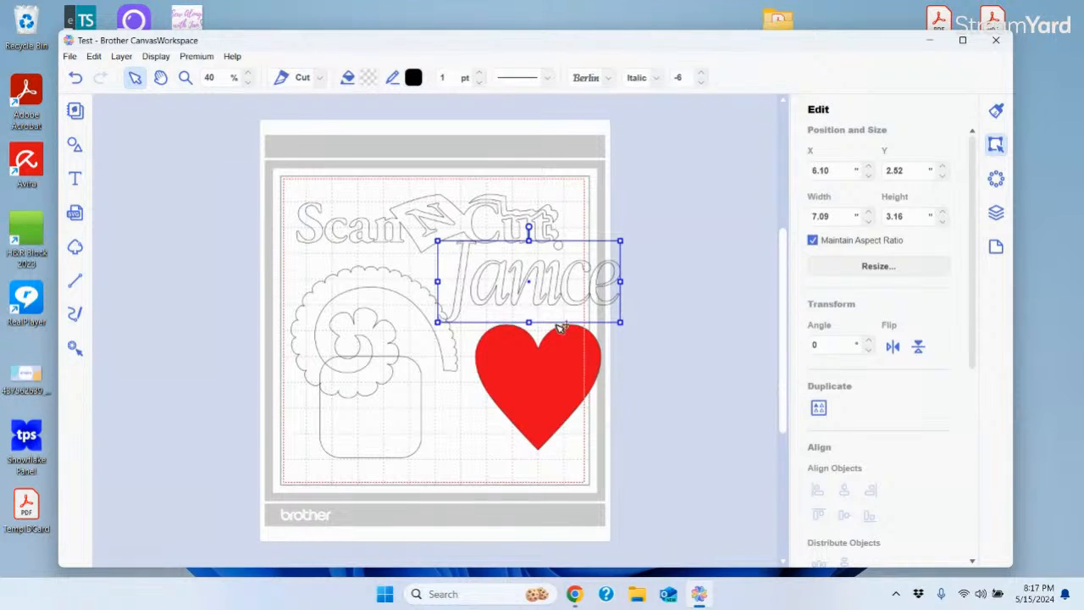
left_click(566, 371, "shift")
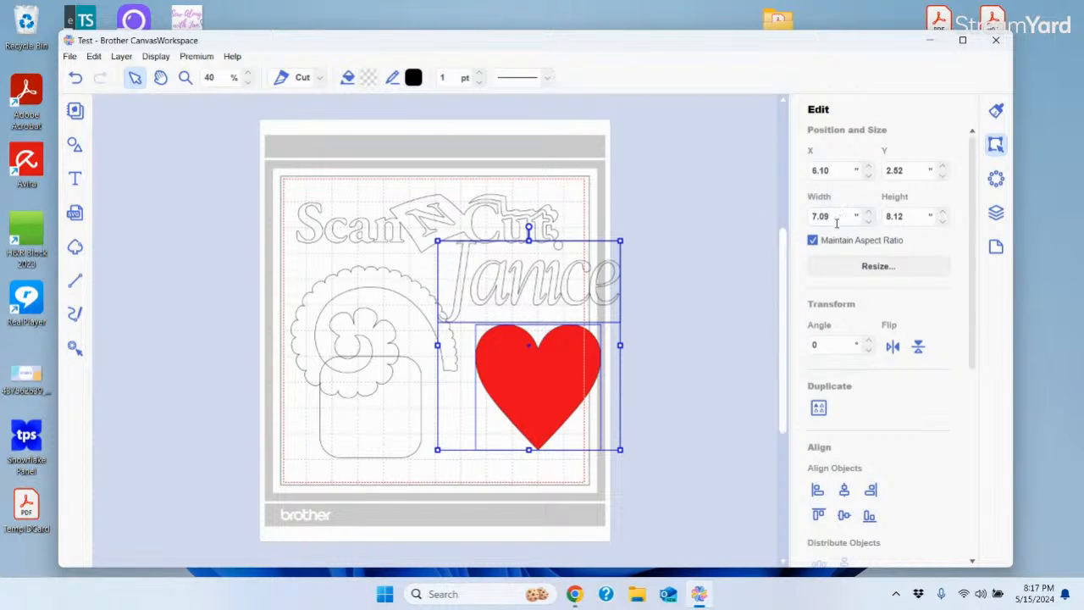
left_click_drag(835, 215, 803, 222)
type("8")
type(".0")
key("Return")
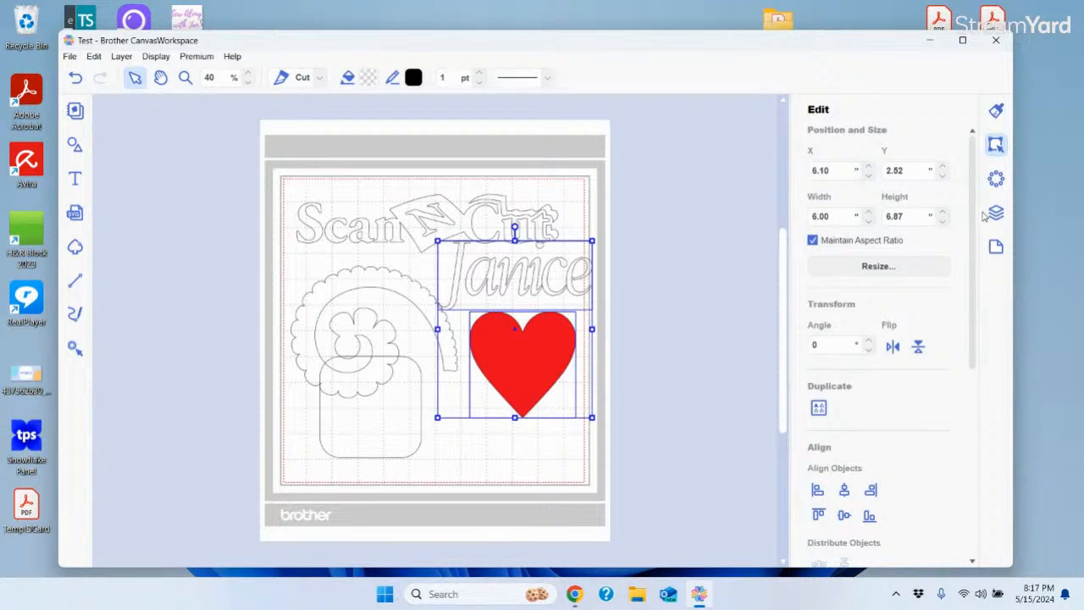
left_click_drag(973, 211, 974, 254)
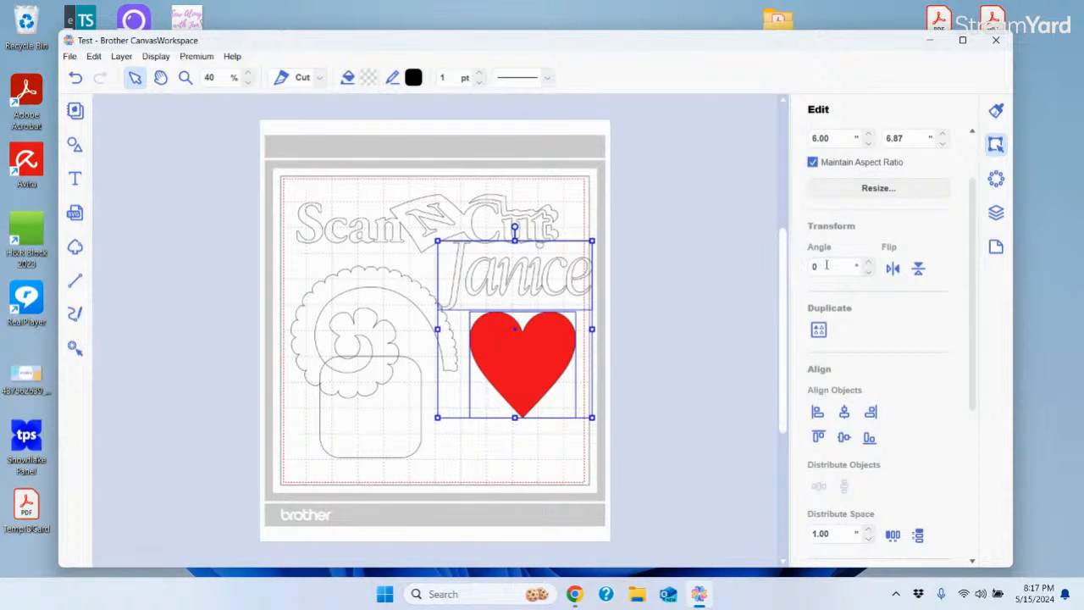
double_click(828, 265)
type("90")
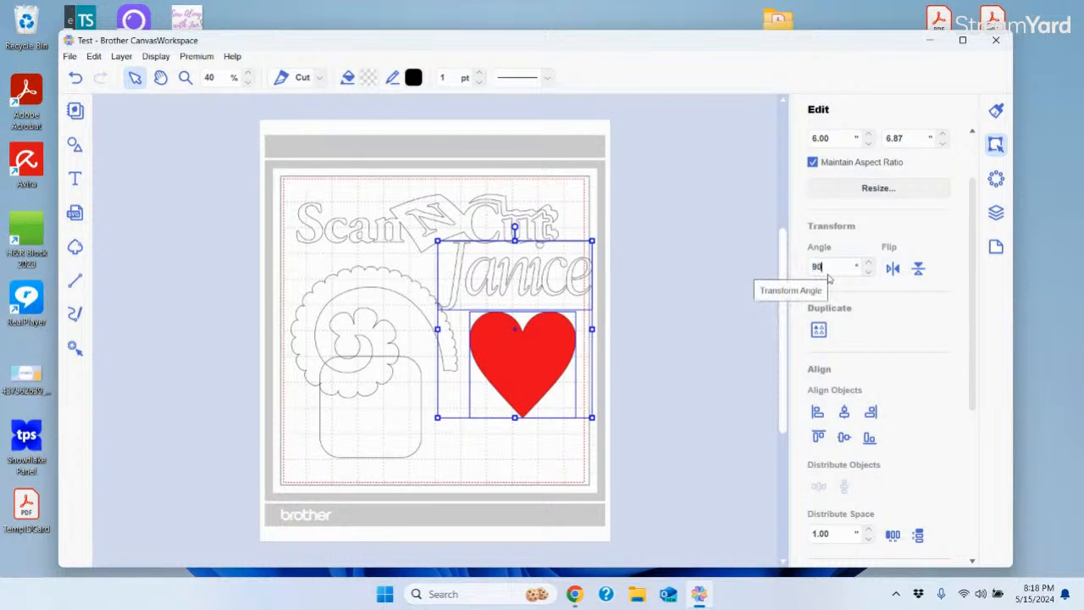
key("Return")
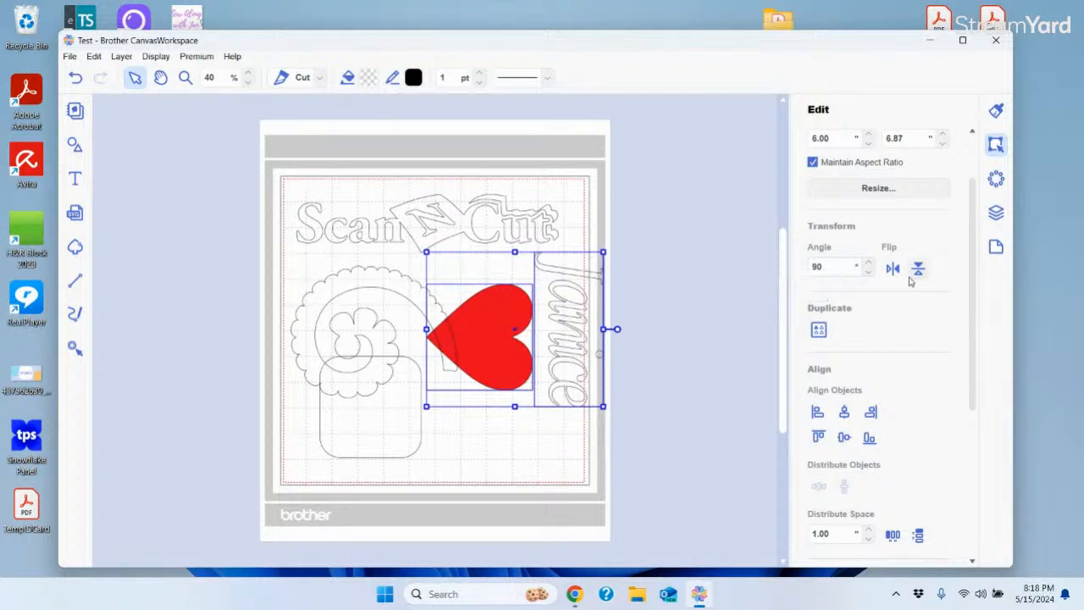
left_click(76, 77)
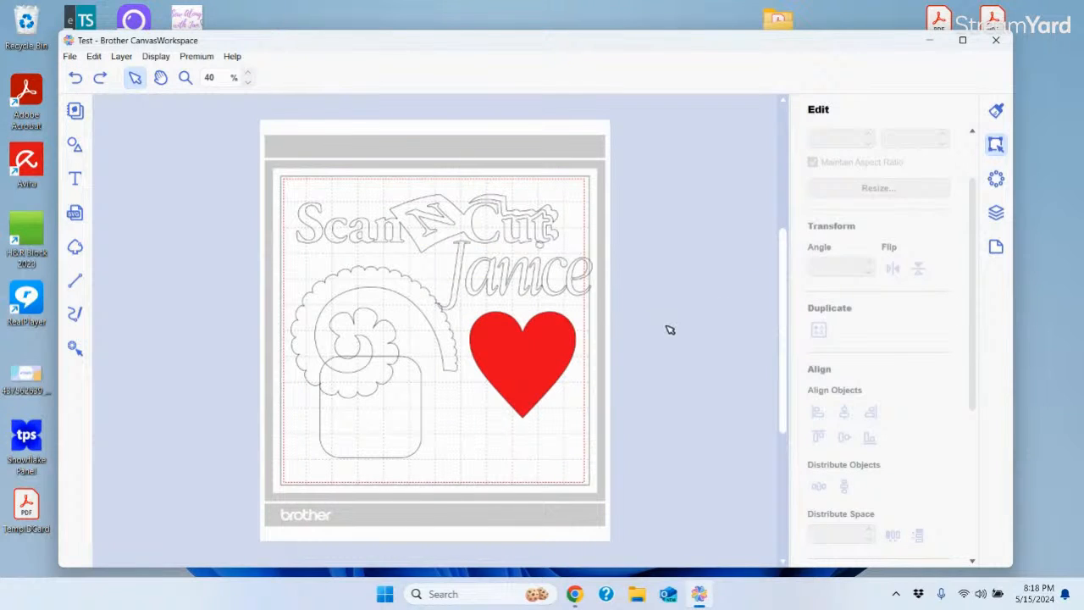
left_click(540, 286)
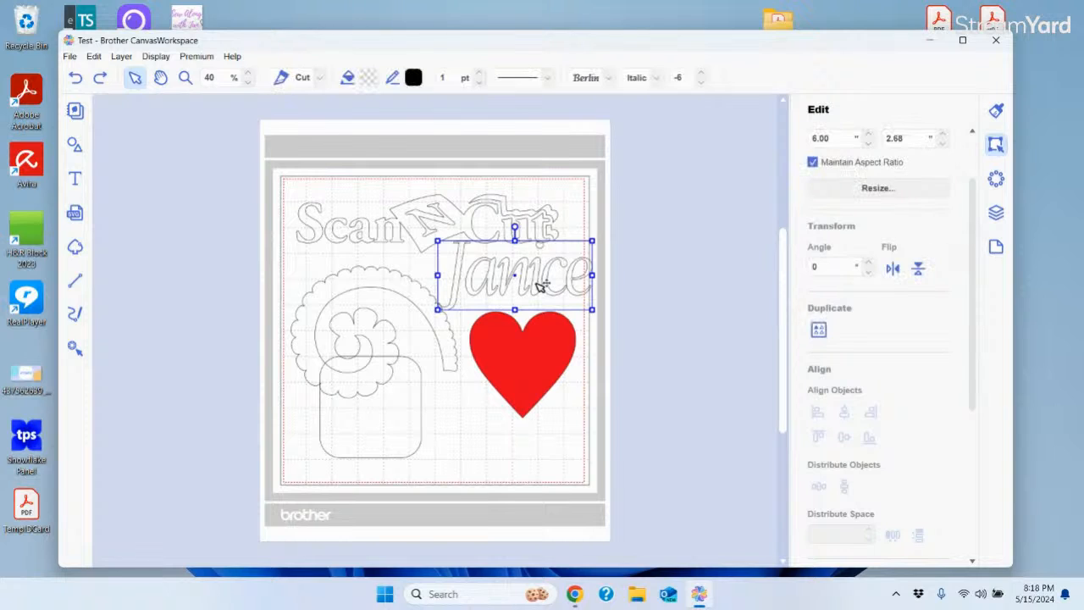
left_click(551, 347, "shift")
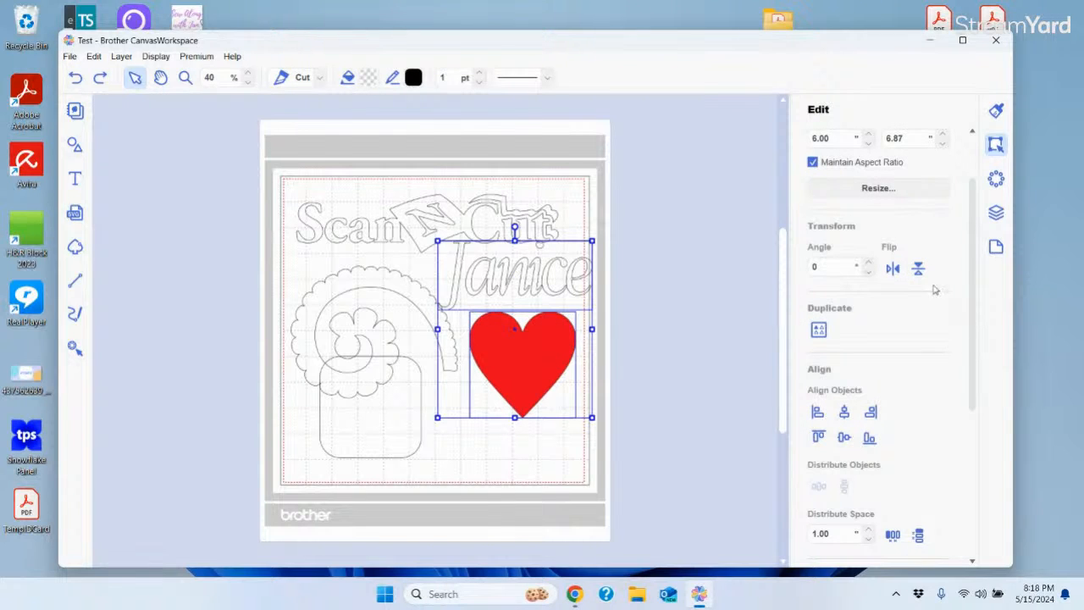
left_click(892, 269)
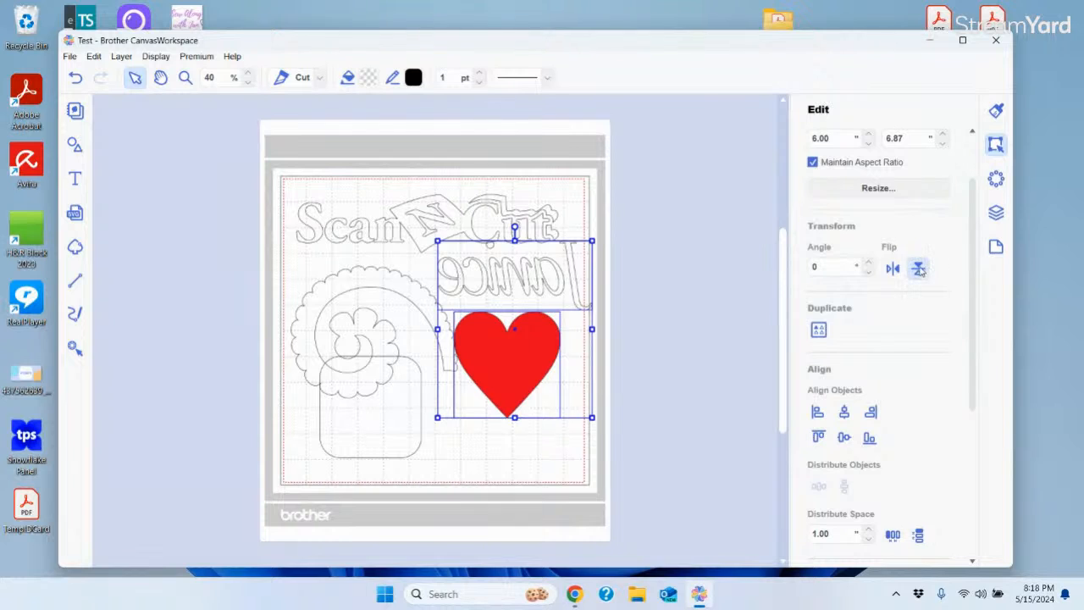
left_click(919, 269)
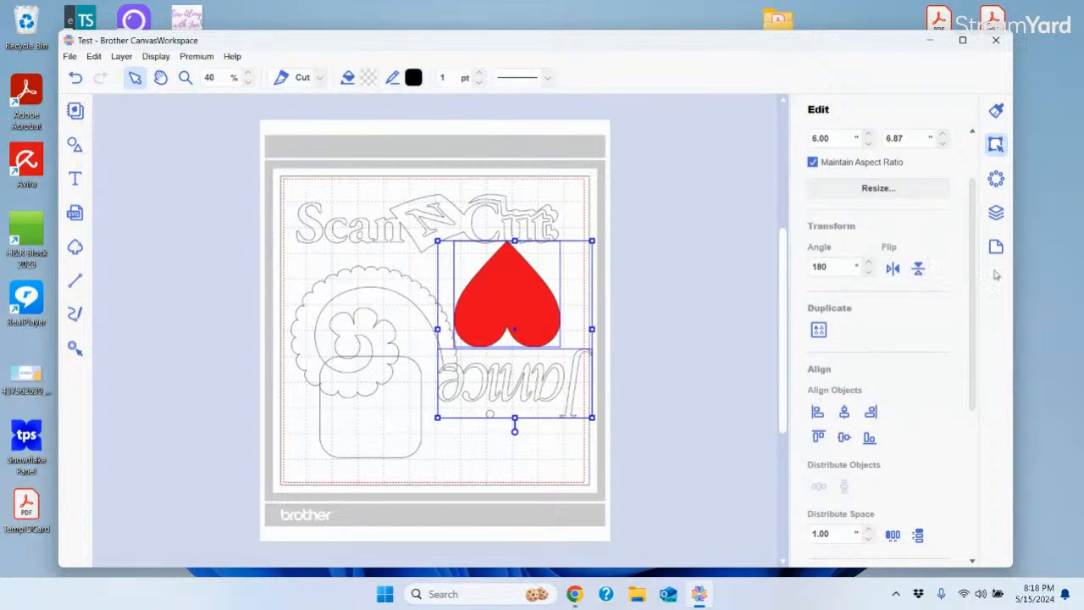
left_click_drag(974, 278, 979, 374)
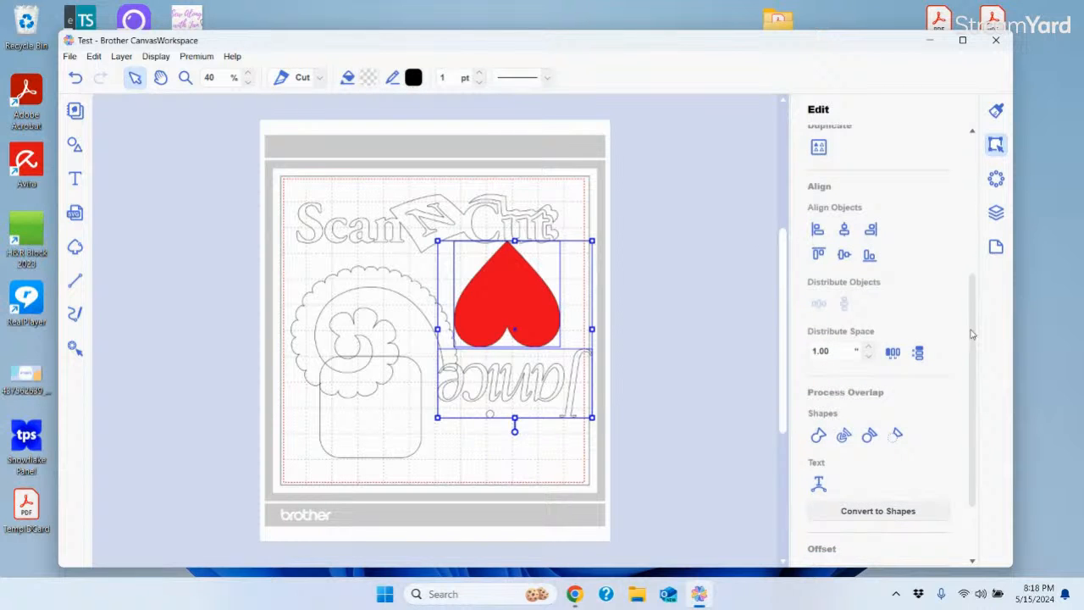
left_click(748, 259)
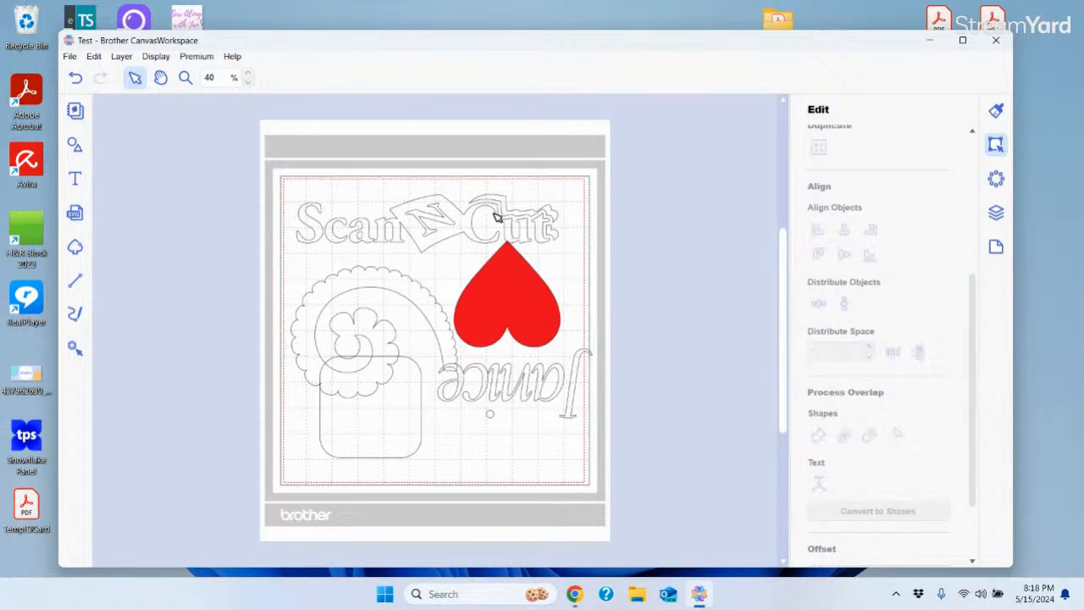
left_click(75, 78)
Undo the horizontal mirror and align the heart centred horizontally under the name
left_click(75, 78)
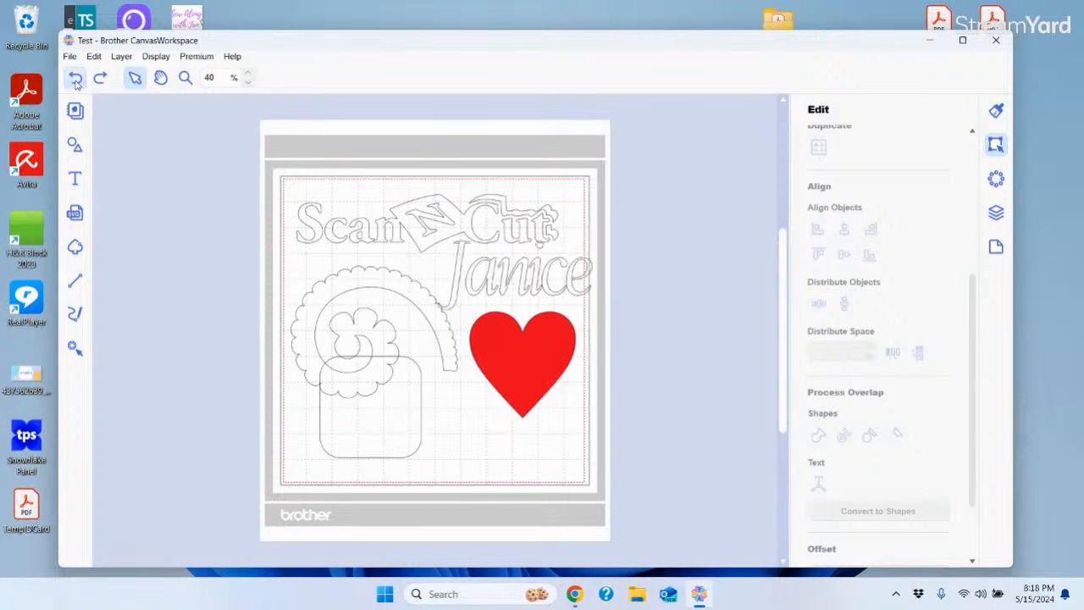
left_click(526, 292)
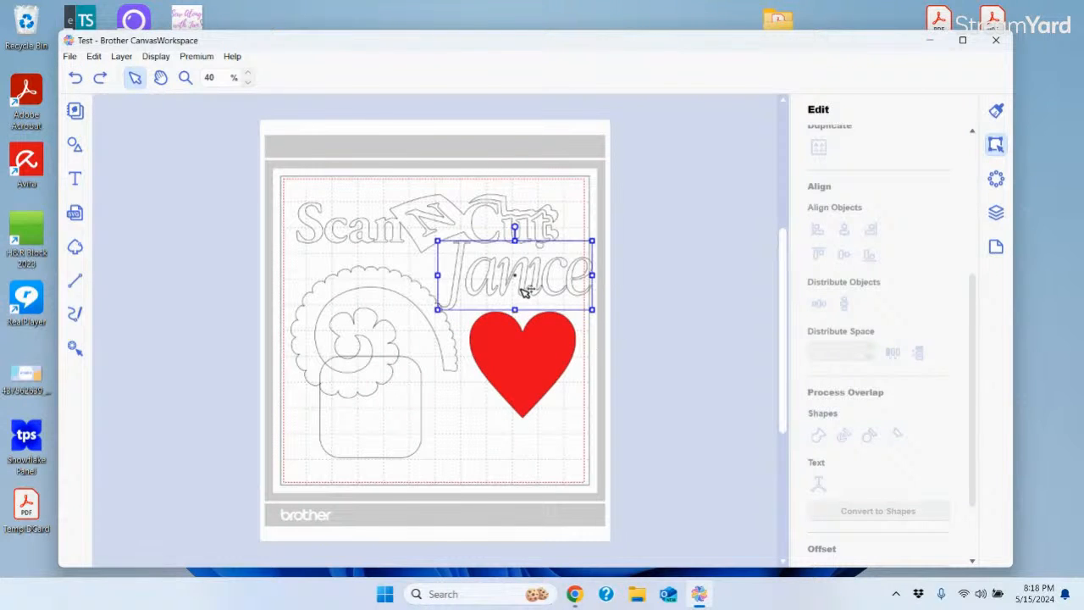
left_click(523, 361, "shift")
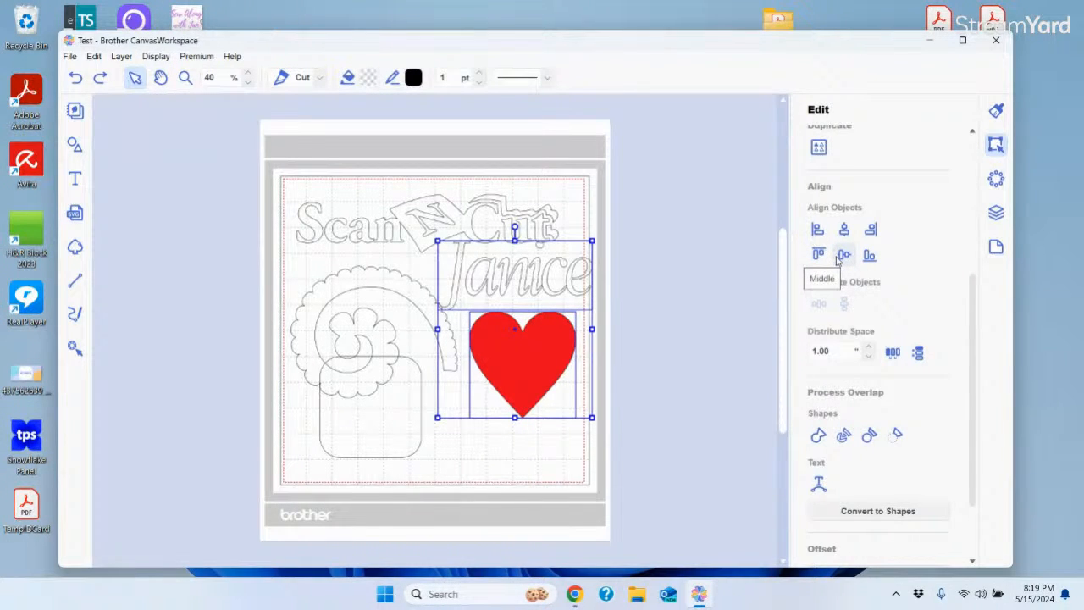
left_click(845, 230)
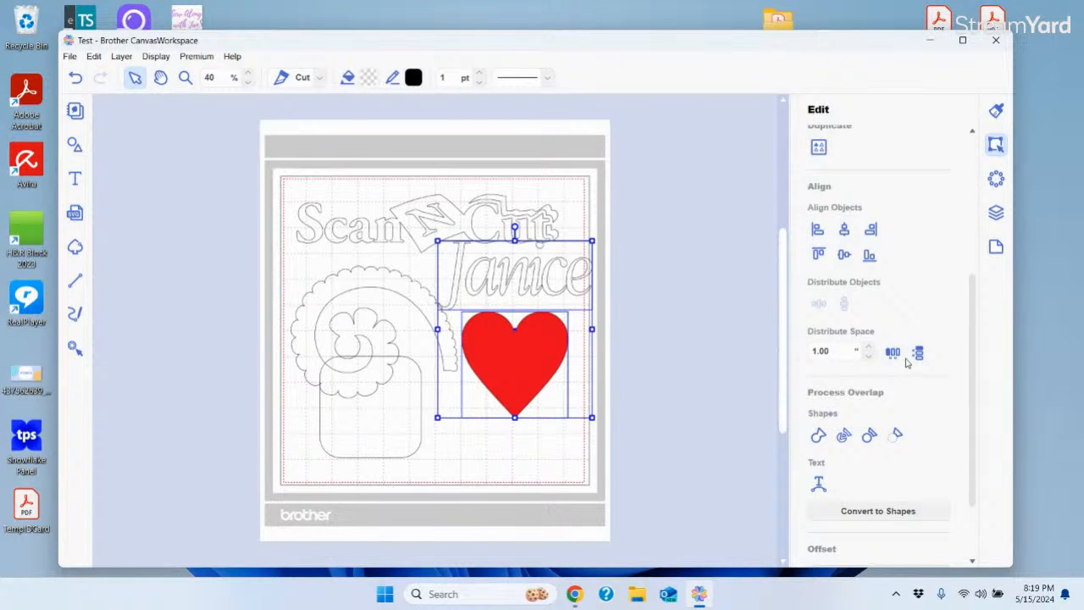
left_click(682, 264)
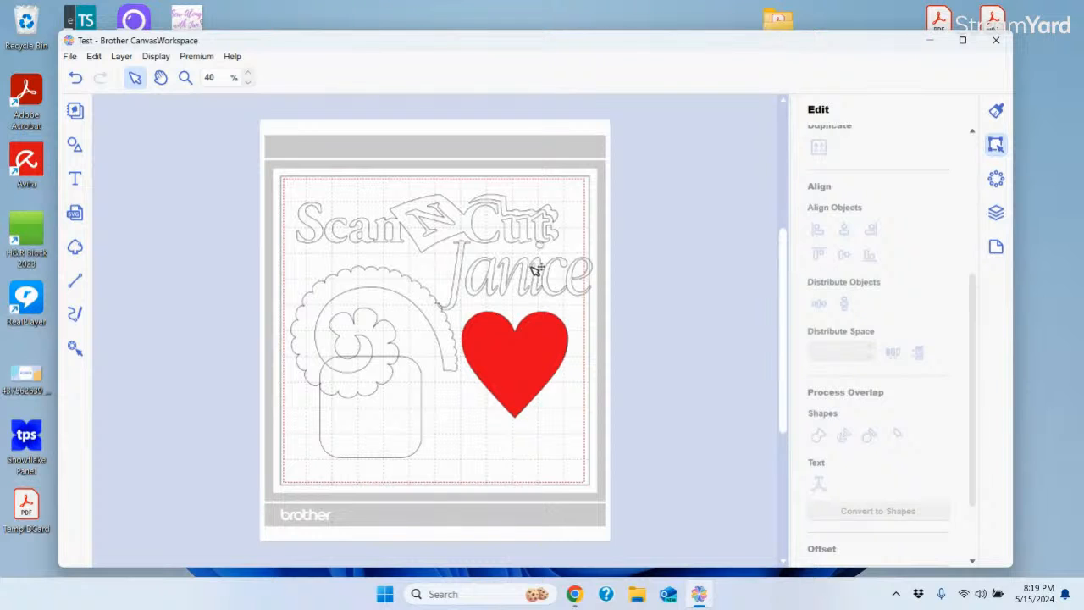
Stack name, heart and rounded rectangle with even vertical spacing and shift them right, overhanging the mat
left_click(537, 270)
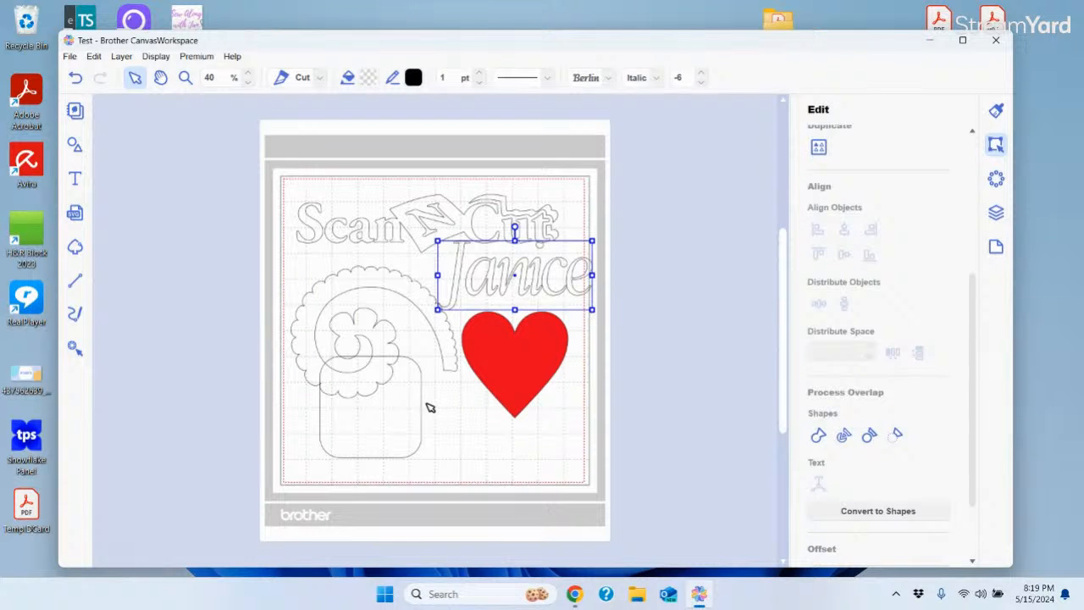
left_click_drag(431, 414, 575, 496)
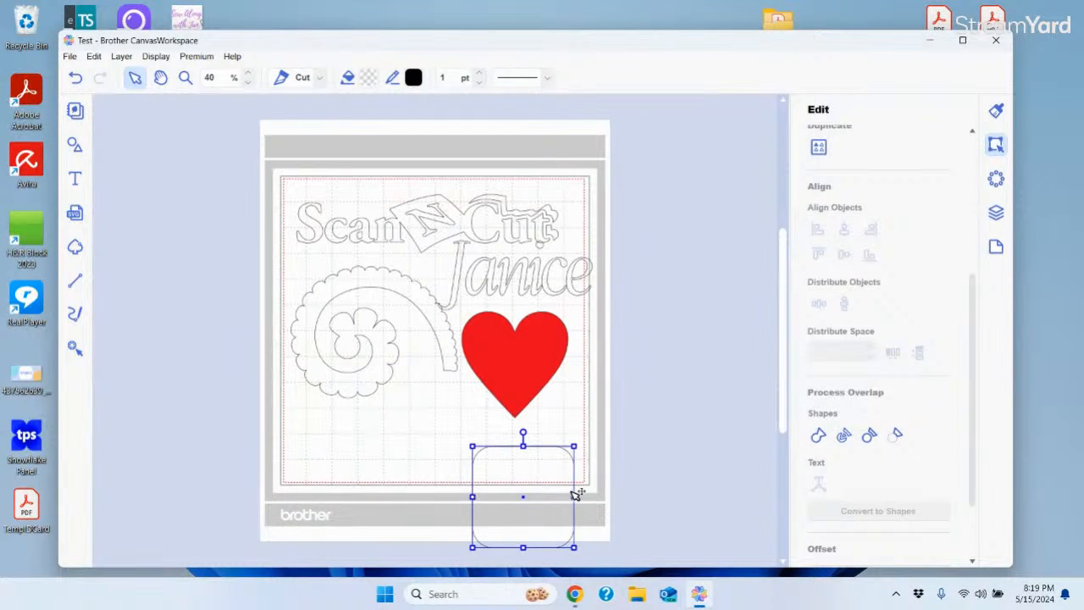
left_click(512, 273)
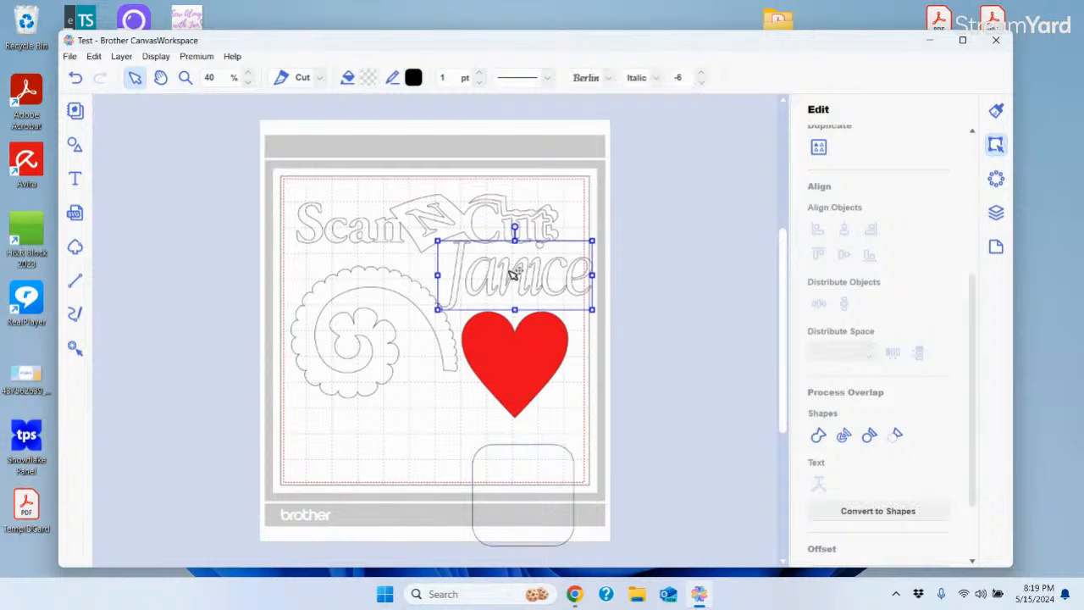
left_click(515, 343, "shift")
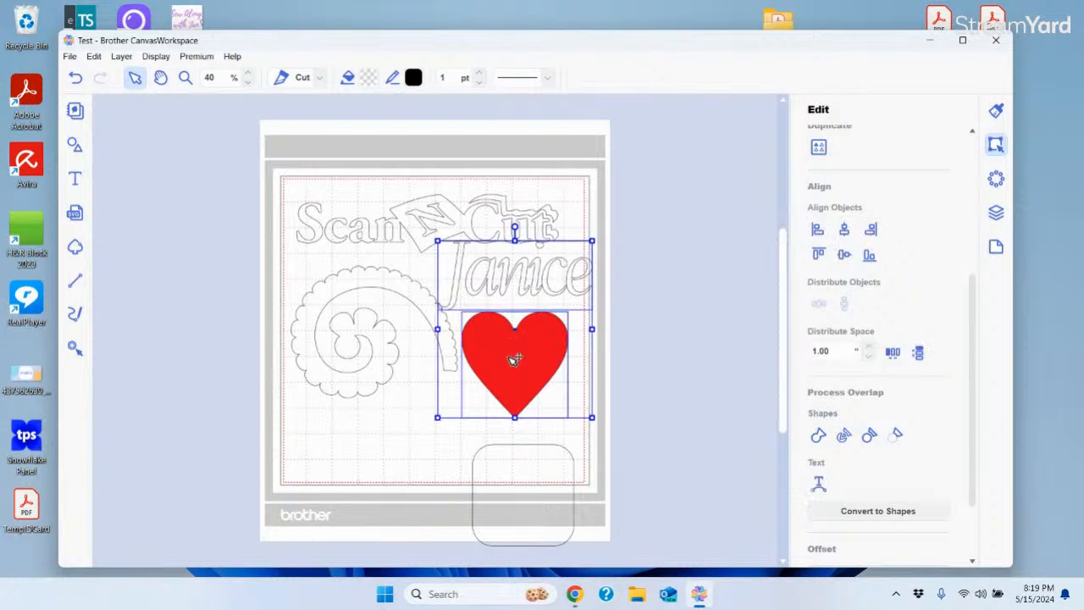
left_click(532, 448, "shift")
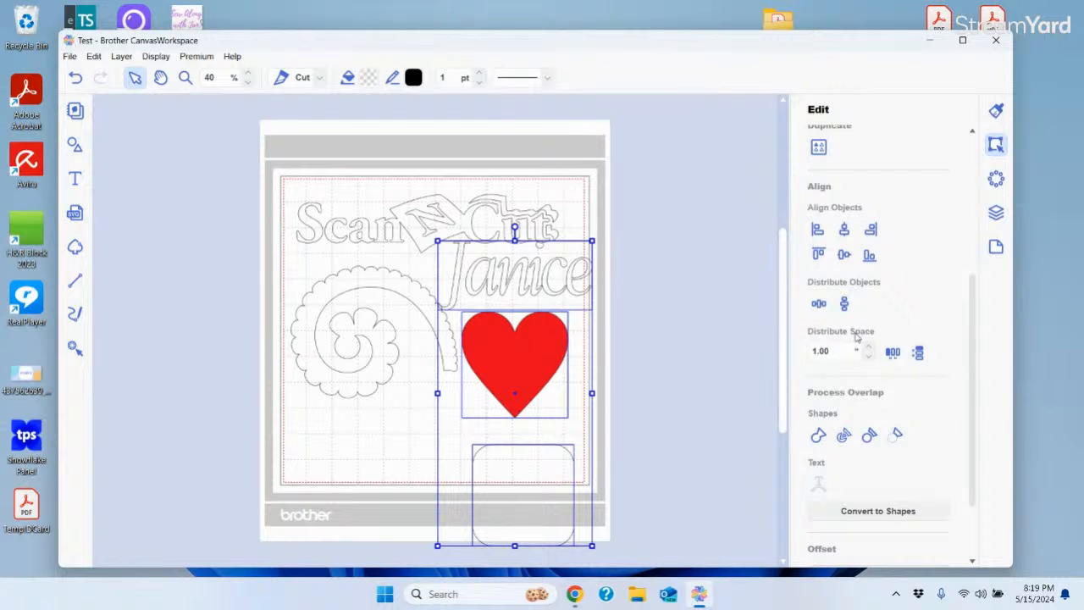
left_click(919, 356)
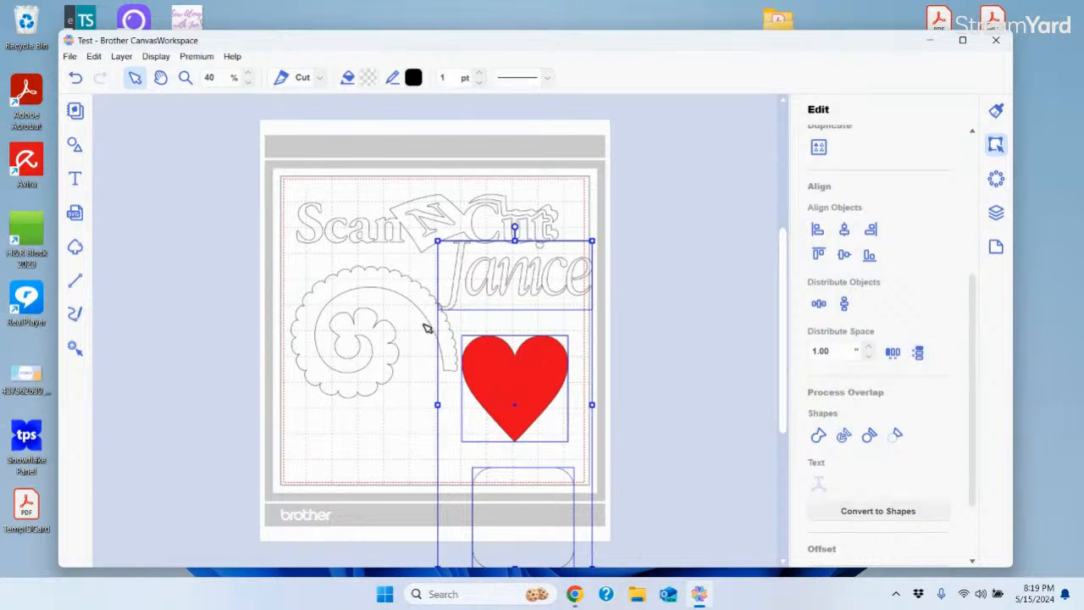
left_click_drag(516, 404, 631, 308)
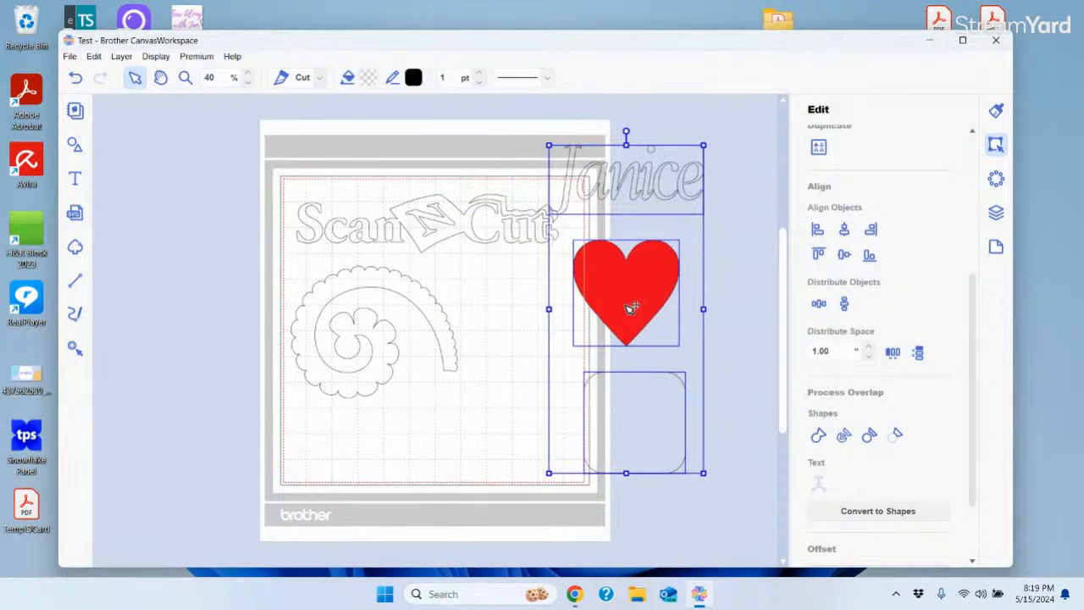
left_click(742, 260)
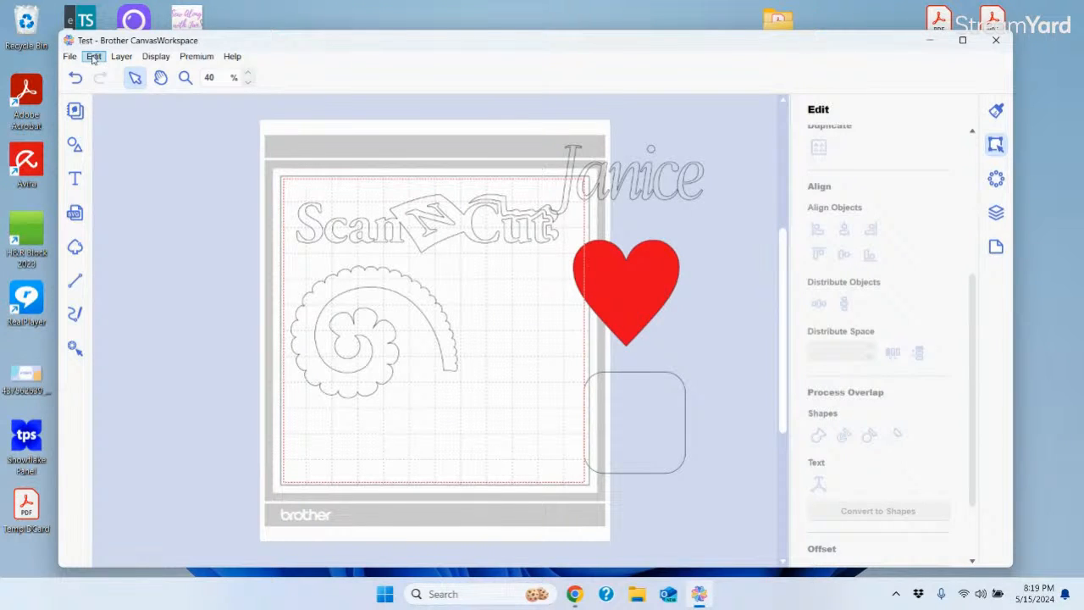
Enlarge the red heart using its corner handle
left_click_drag(973, 403, 983, 445)
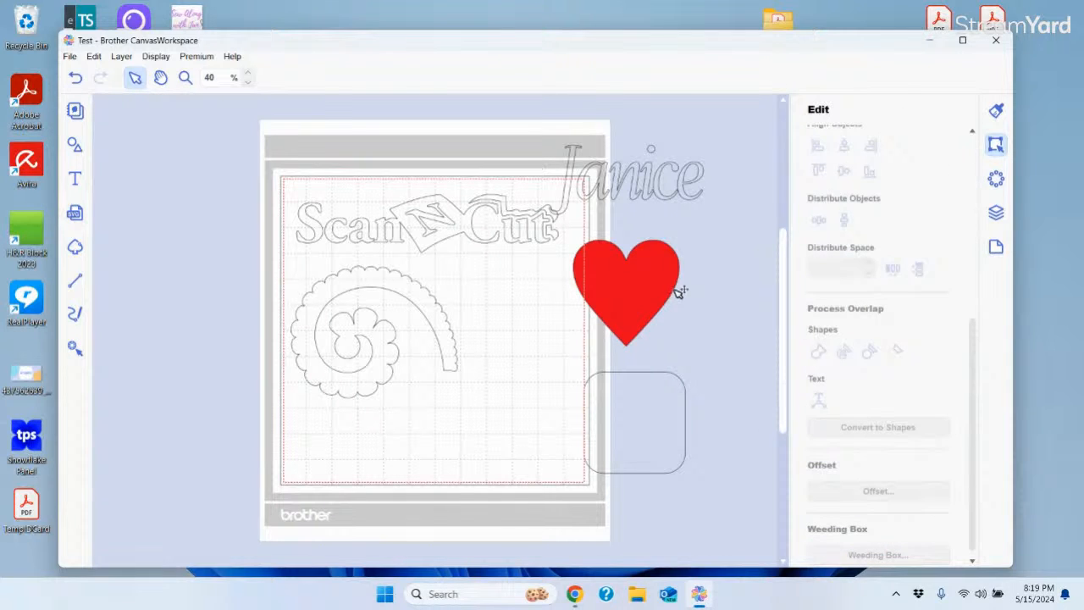
left_click(642, 291)
left_click_drag(655, 184, 655, 284)
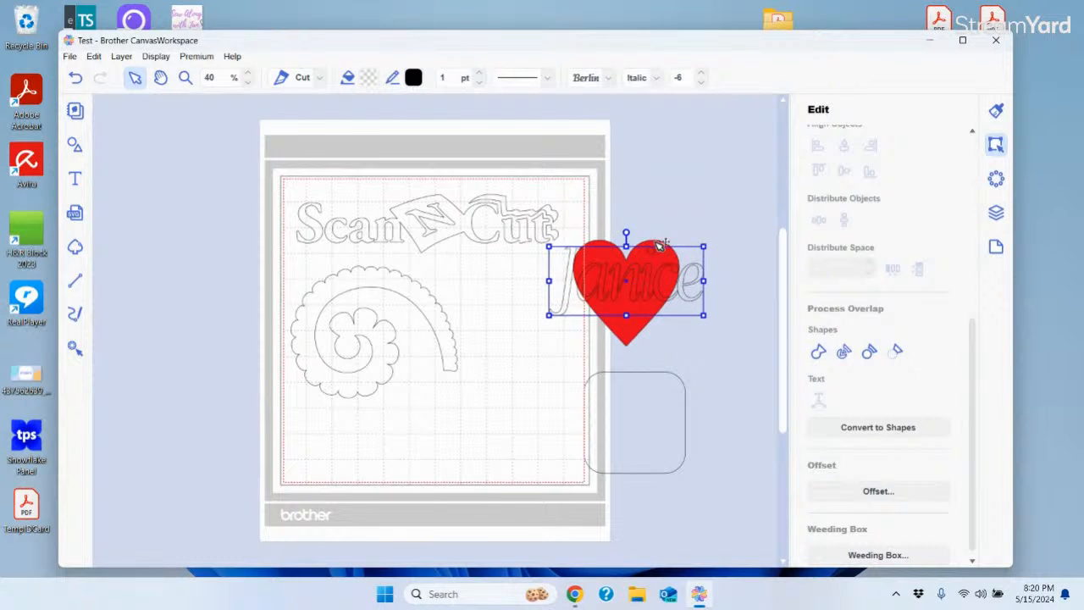
left_click(661, 246)
left_click_drag(704, 235, 749, 190)
Shrink the name and centre it across the heart's upper half
left_click(639, 294)
left_click_drag(638, 294, 668, 242)
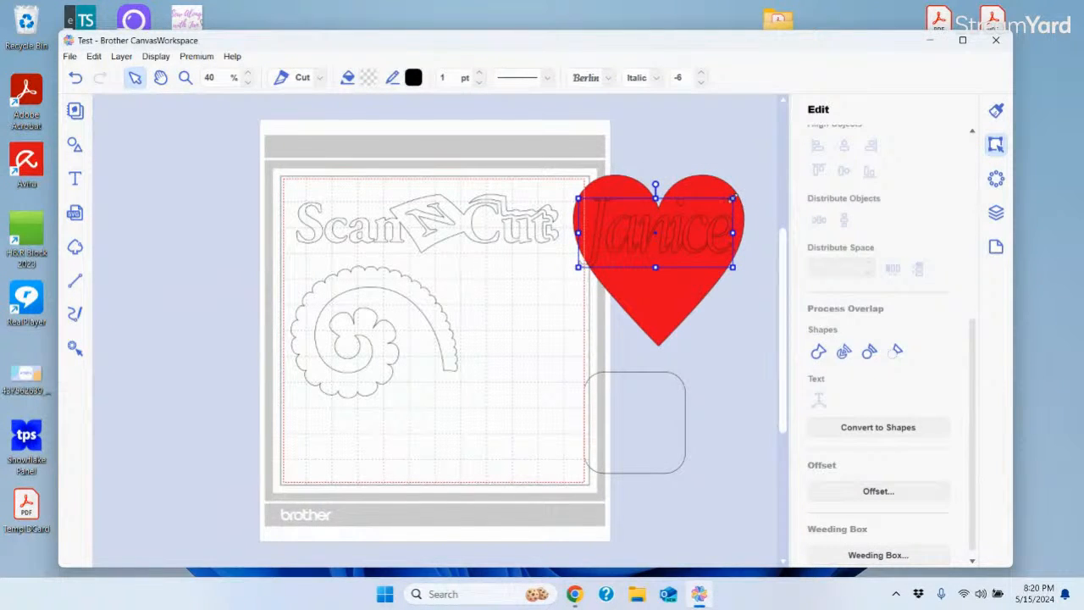
left_click_drag(733, 198, 704, 210)
left_click_drag(658, 246, 674, 252)
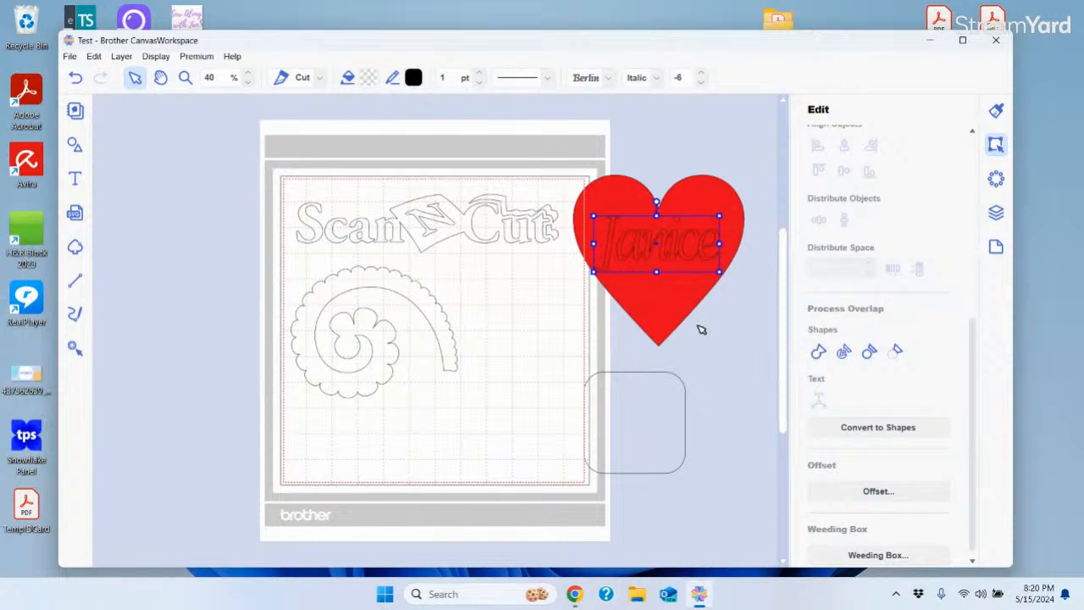
Try welding the name to the heart, then undo the weld
left_click(703, 193, "shift")
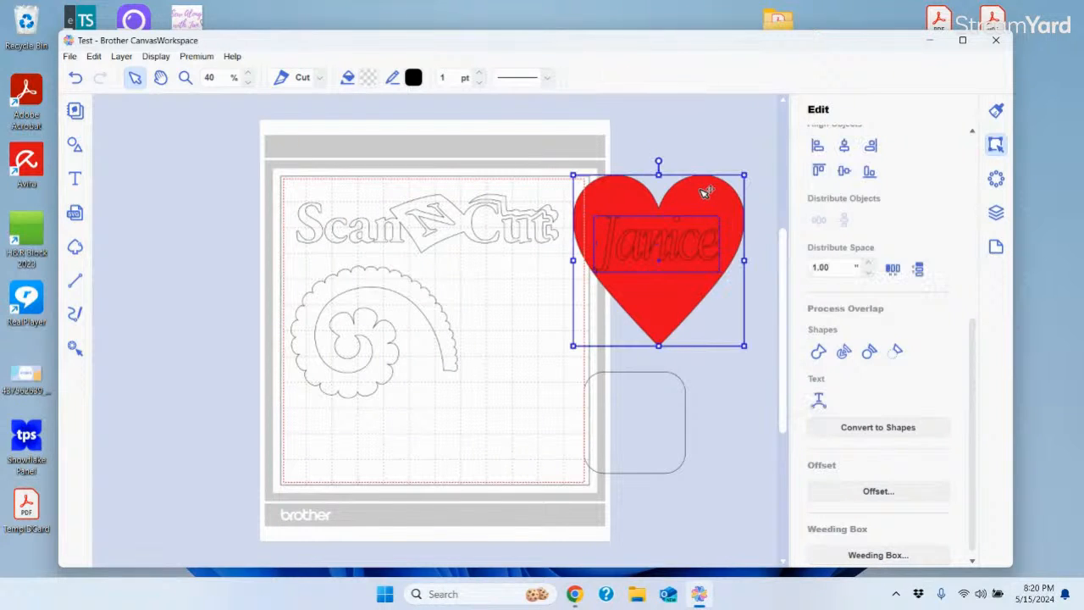
left_click(818, 354)
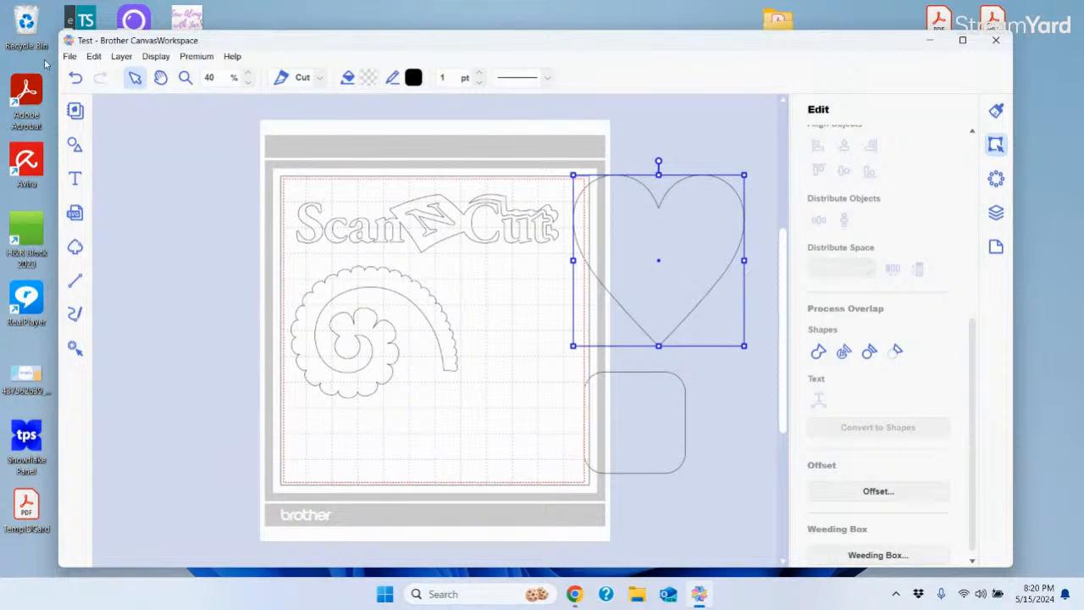
left_click(75, 77)
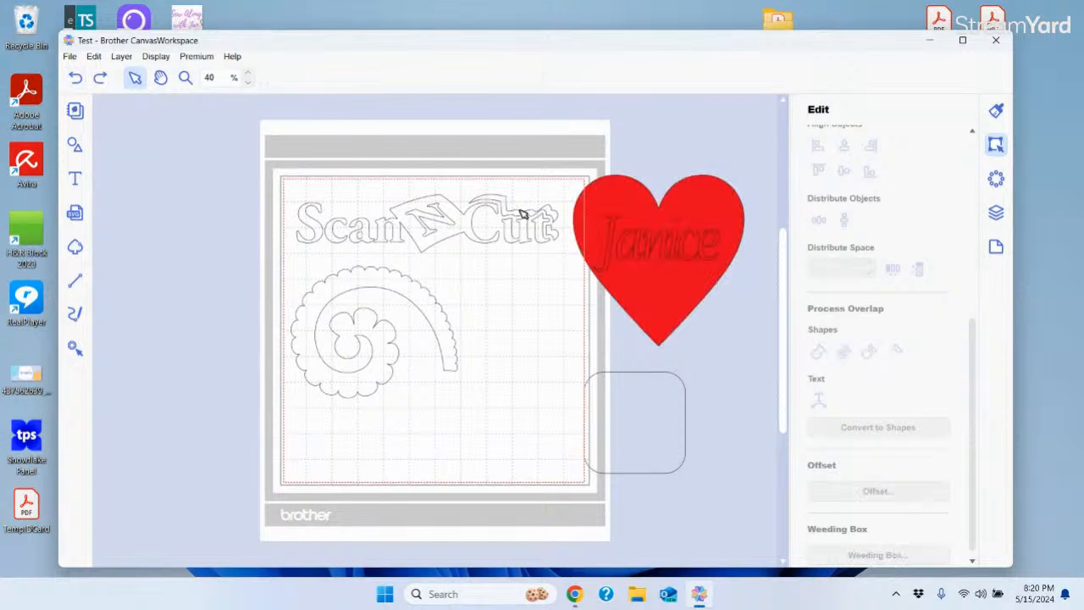
left_click(670, 322)
Weld the heart and rounded rectangle into one red shape
left_click_drag(671, 322, 640, 382)
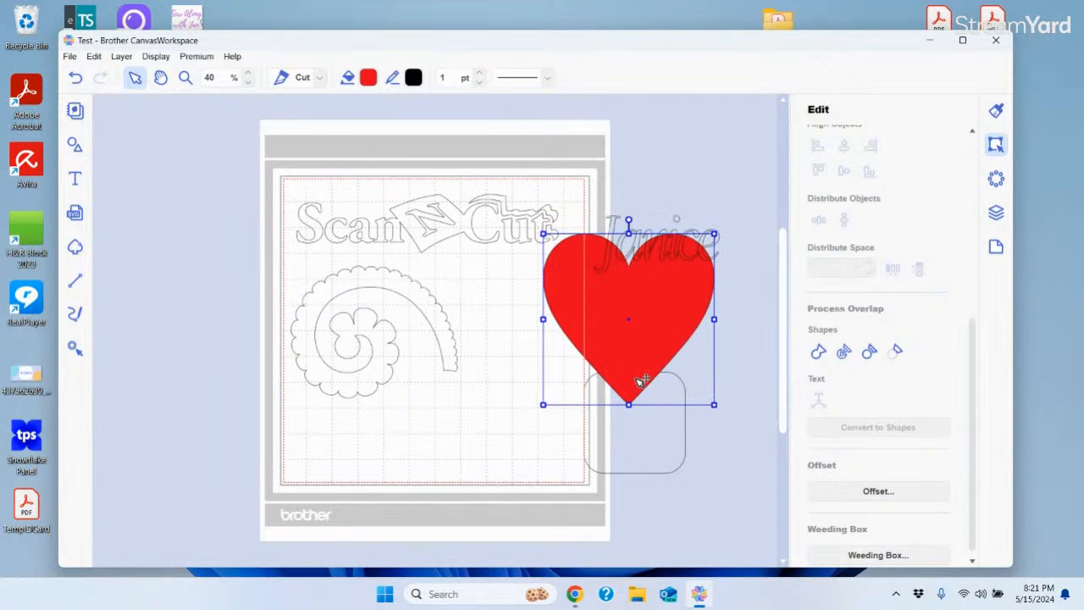
left_click(688, 439, "shift")
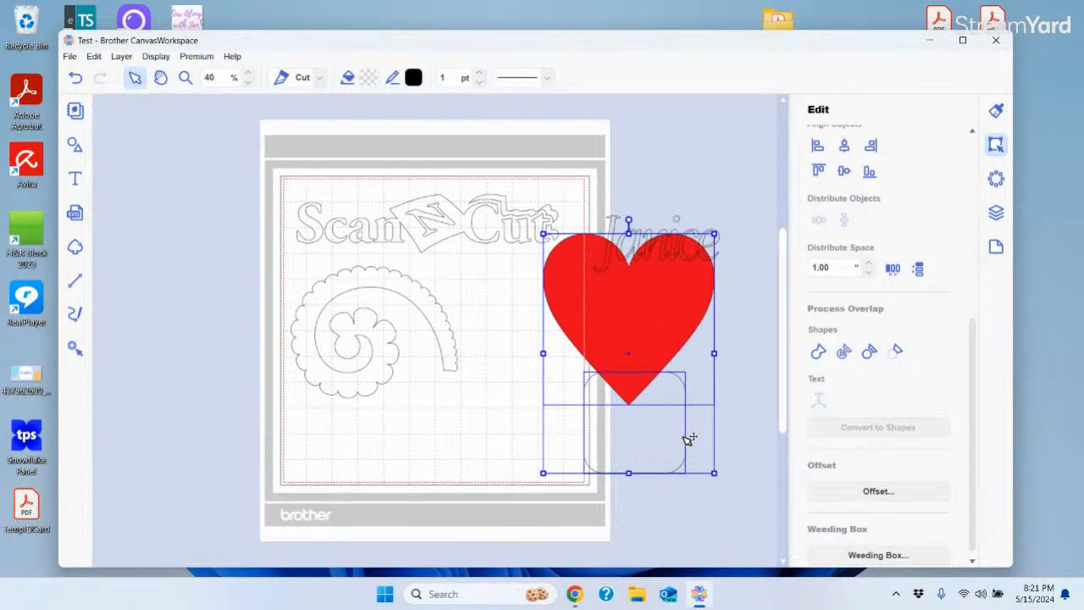
left_click(819, 354)
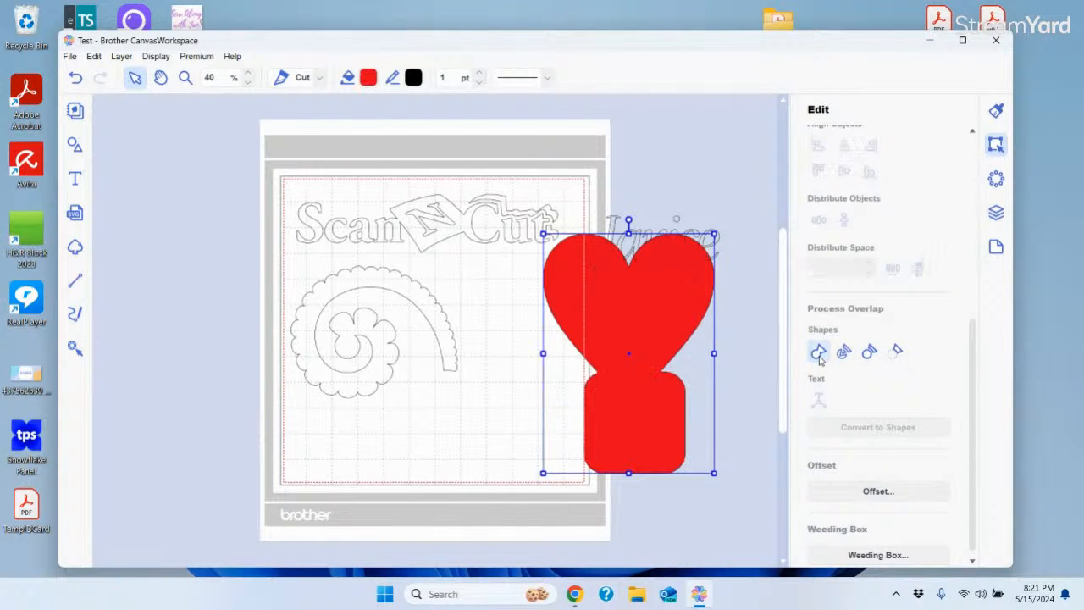
Place the merged red shape on the mat's right side and drag Janice onto it
left_click_drag(641, 347, 593, 269)
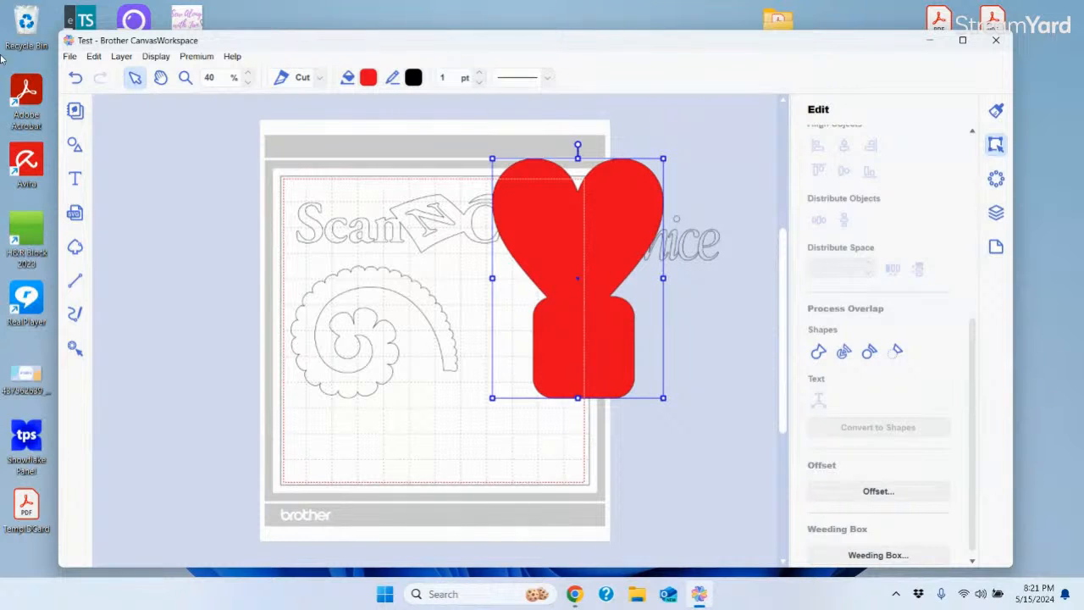
left_click(76, 77)
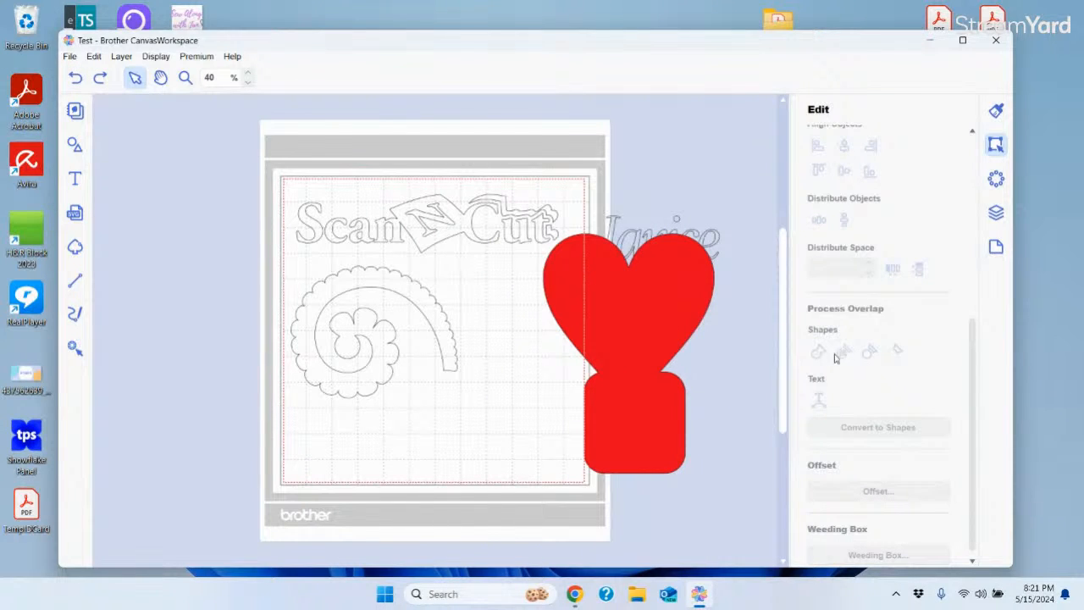
left_click(653, 311)
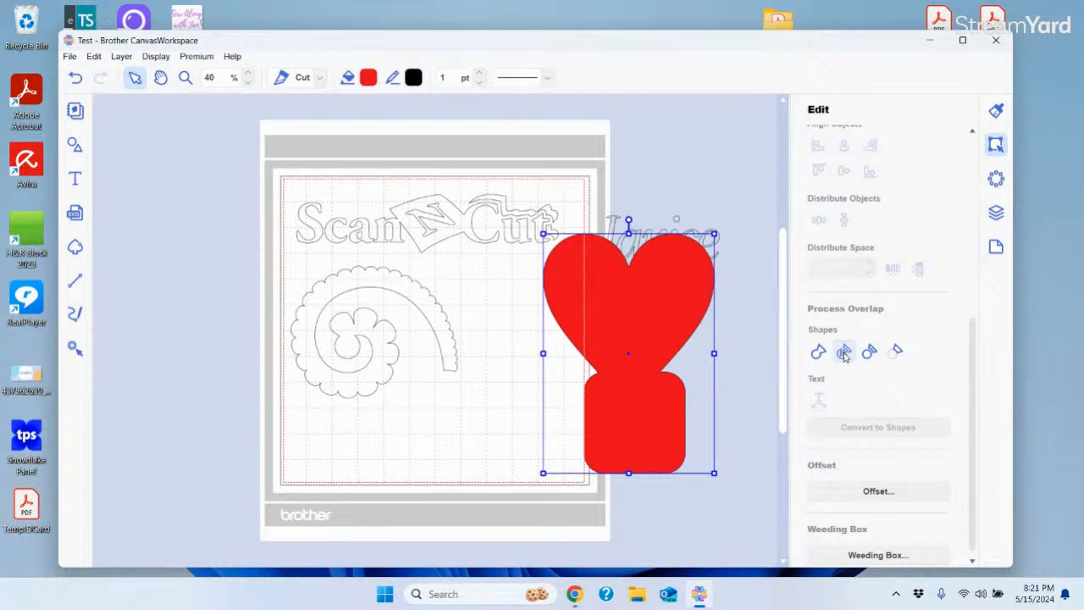
left_click_drag(661, 312, 545, 323)
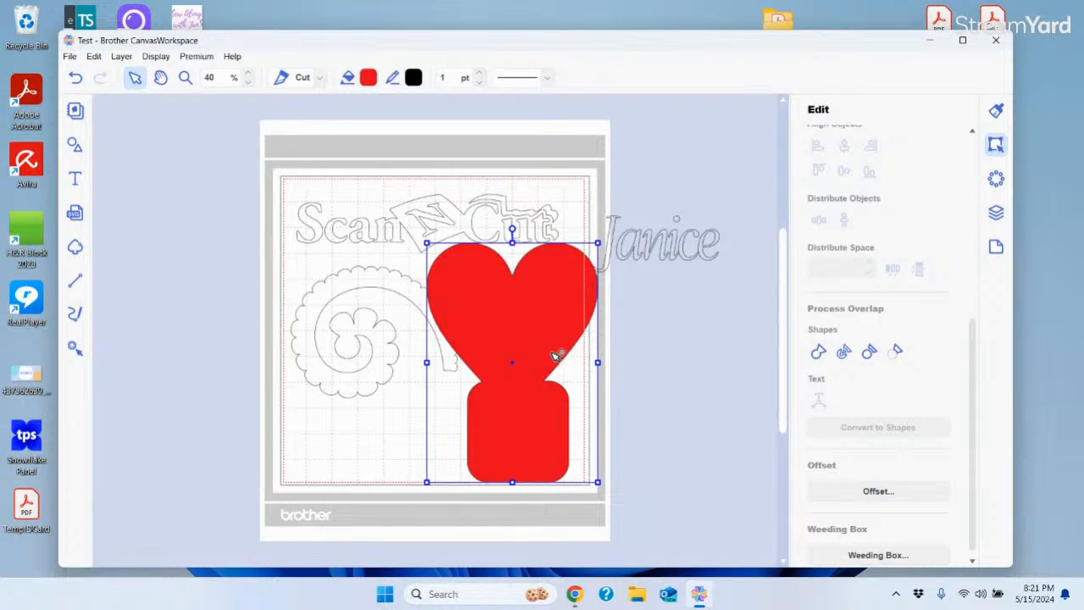
left_click_drag(656, 254, 526, 322)
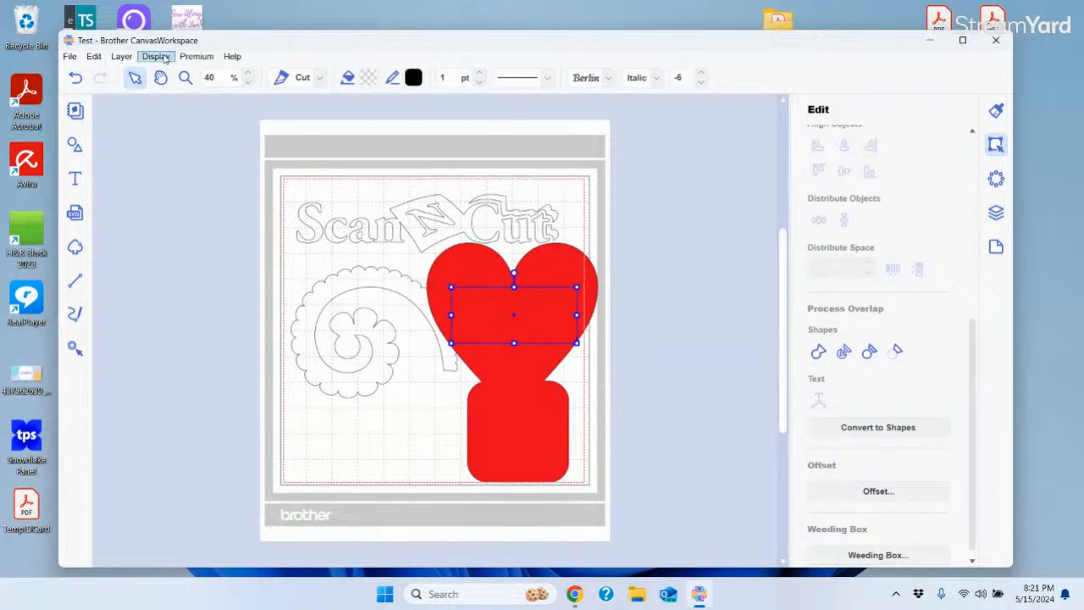
Bring the Janice text to the front so its lettering shows over the red heart
left_click(122, 58)
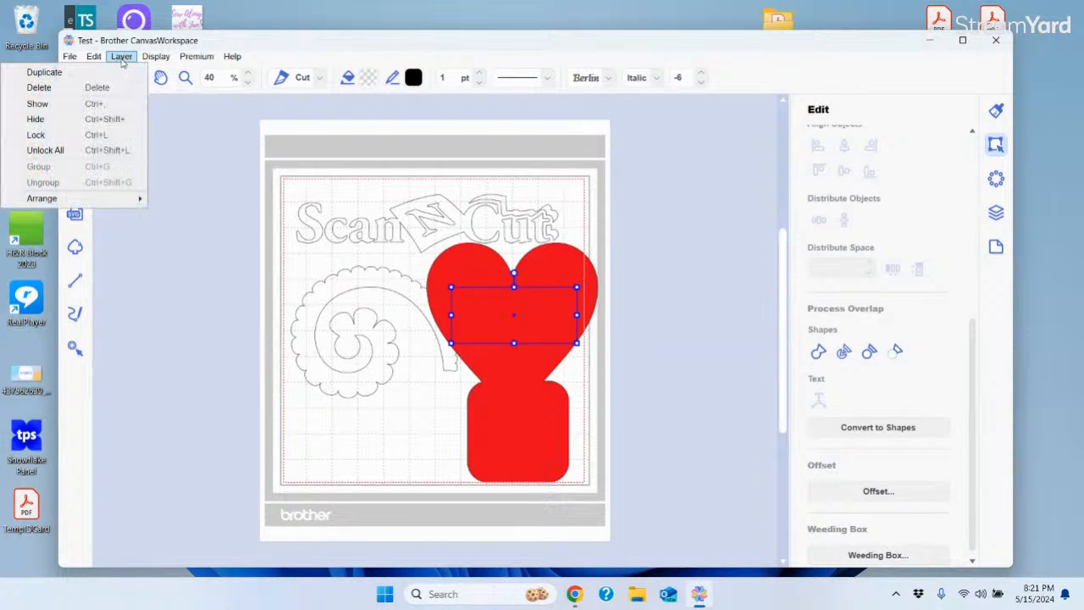
mouse_move(73, 207)
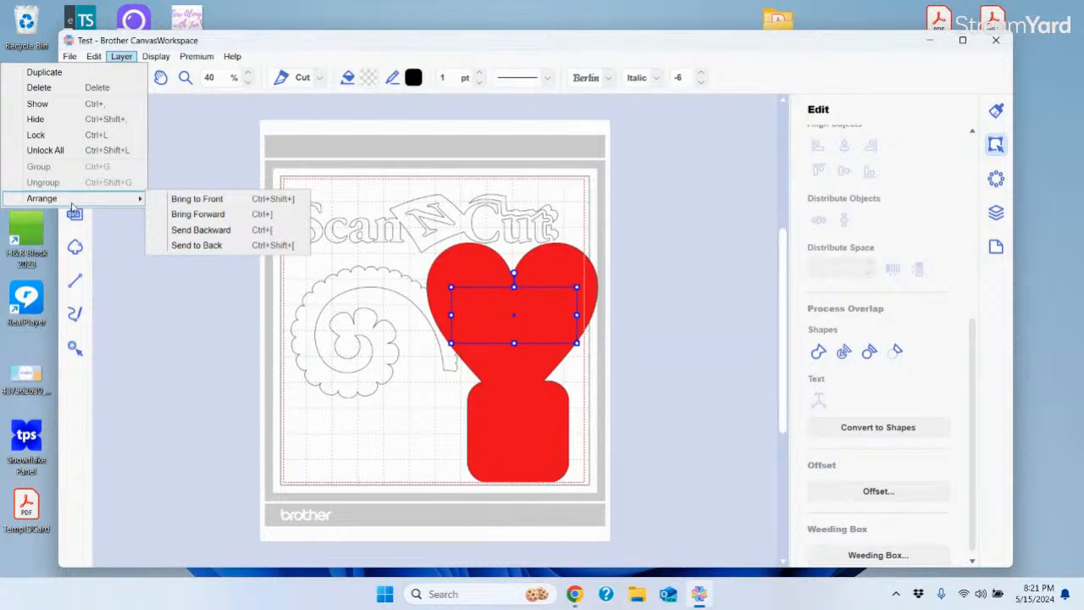
left_click(197, 199)
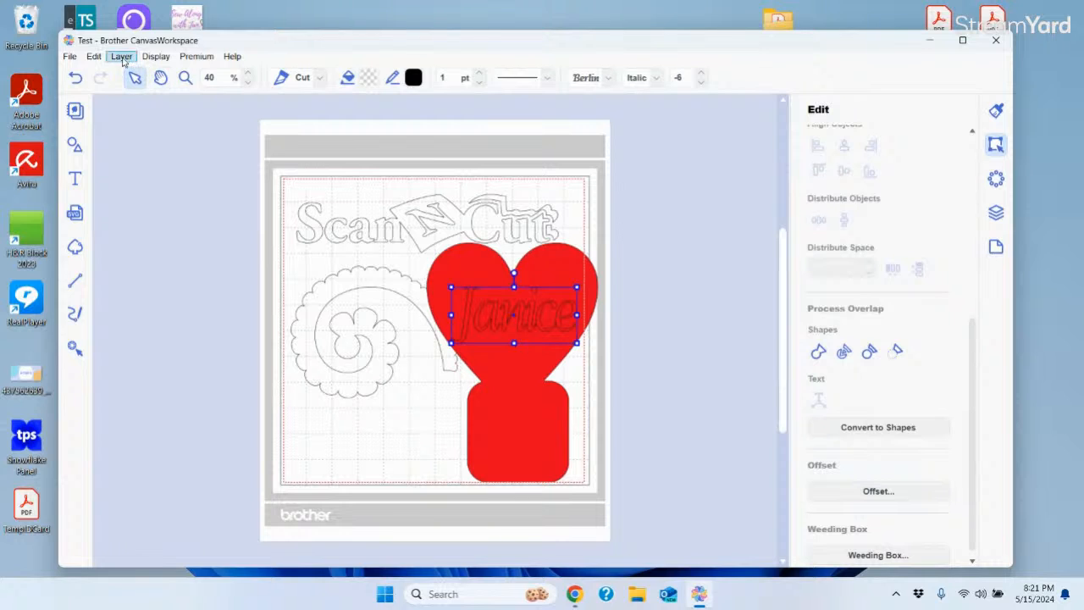
left_click(690, 327)
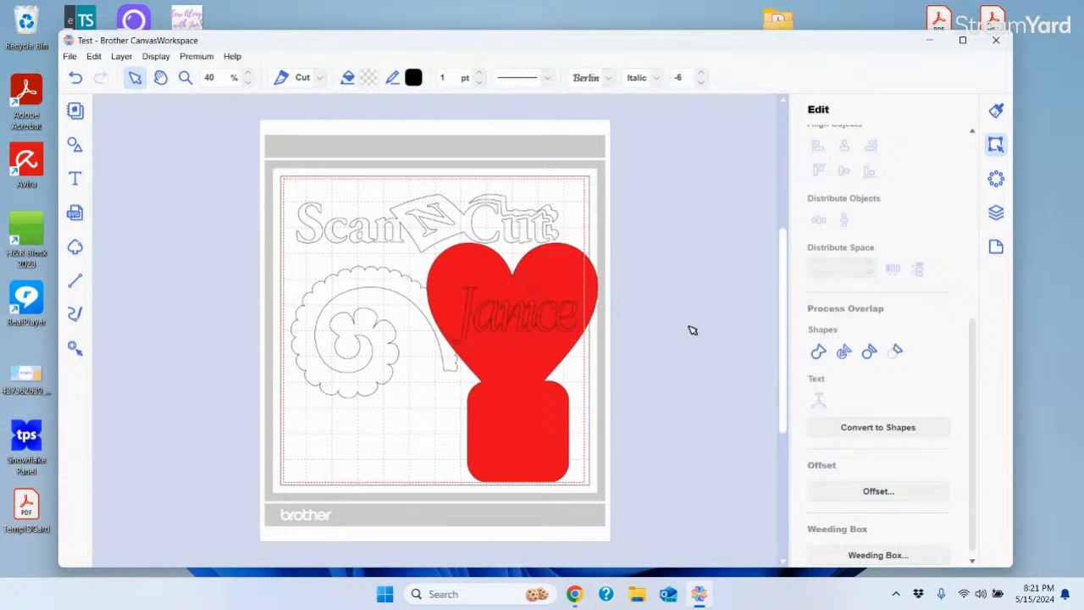
left_click(552, 308)
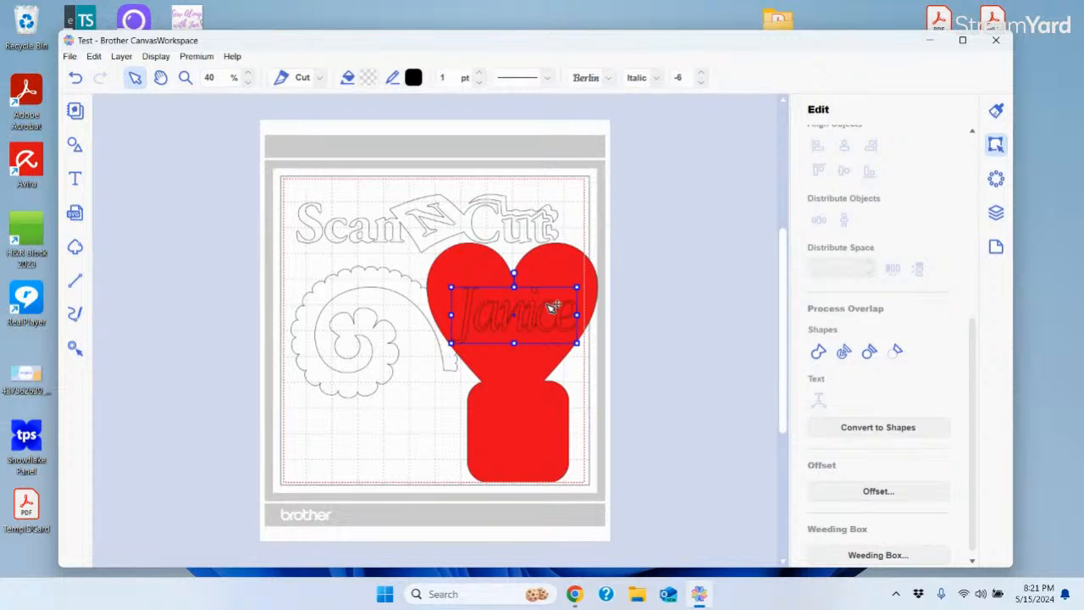
Cut the Janice lettering out of the selected red heart and shift the result up-right
left_click(560, 280, "shift")
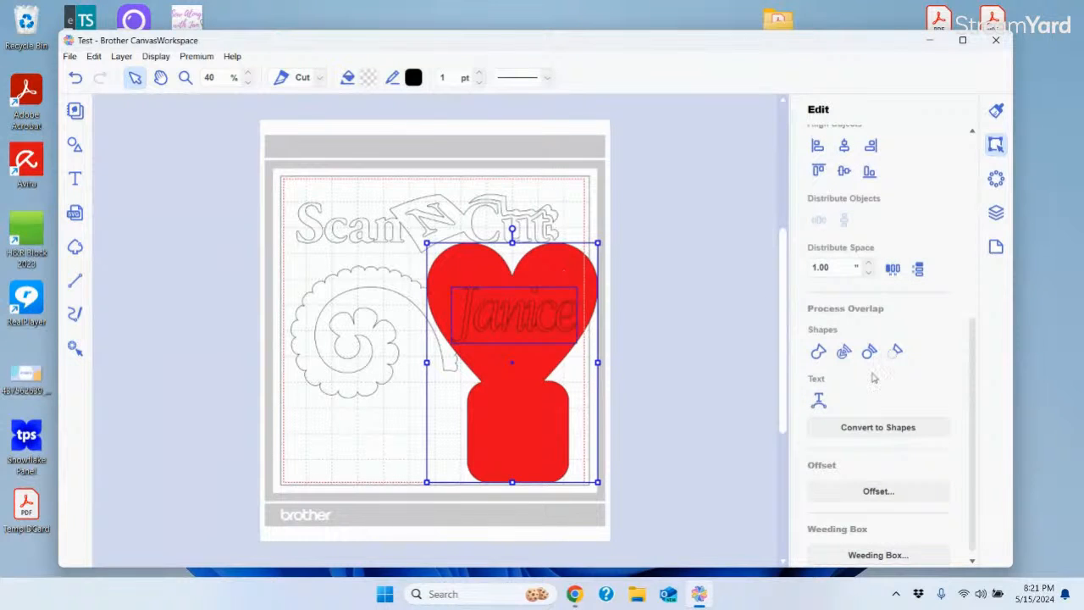
left_click(844, 354)
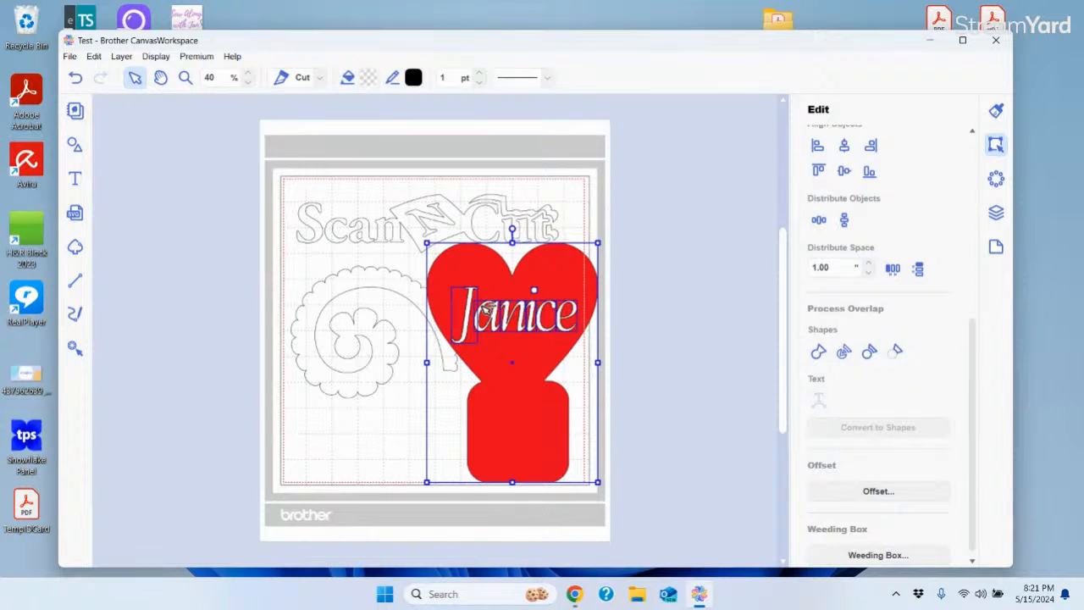
left_click_drag(529, 353, 595, 316)
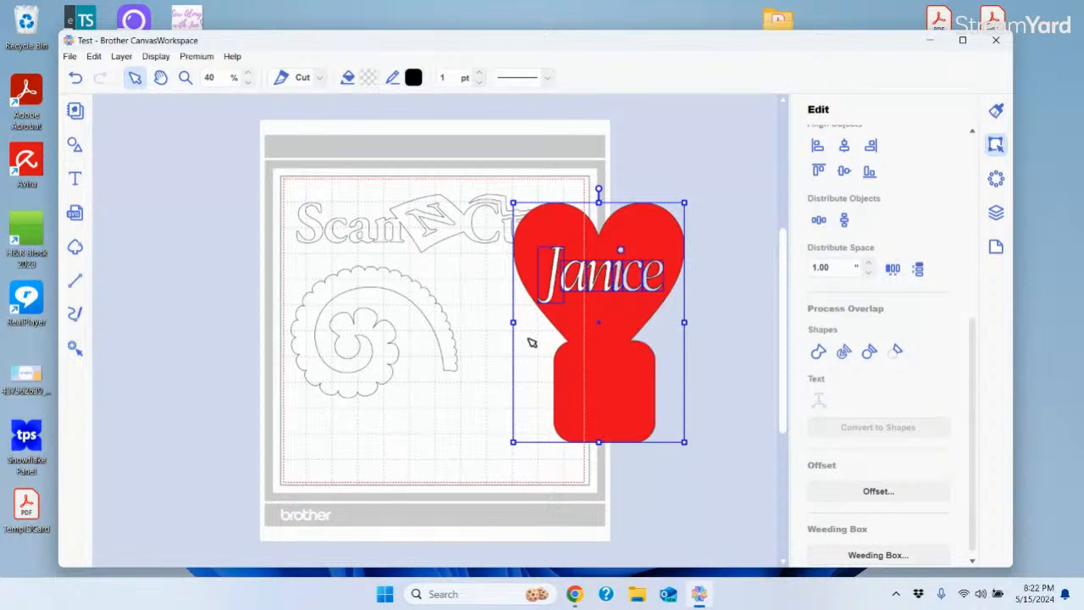
Reposition the heart-and-Janice shape on the mat
left_click_drag(594, 378, 508, 383)
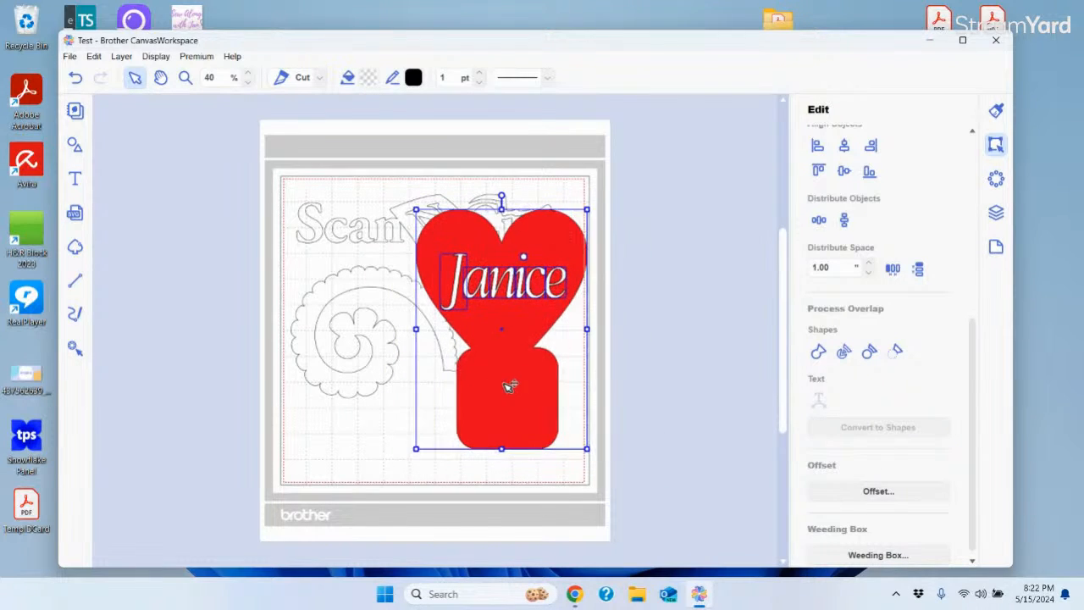
left_click(716, 400)
left_click_drag(516, 320, 573, 326)
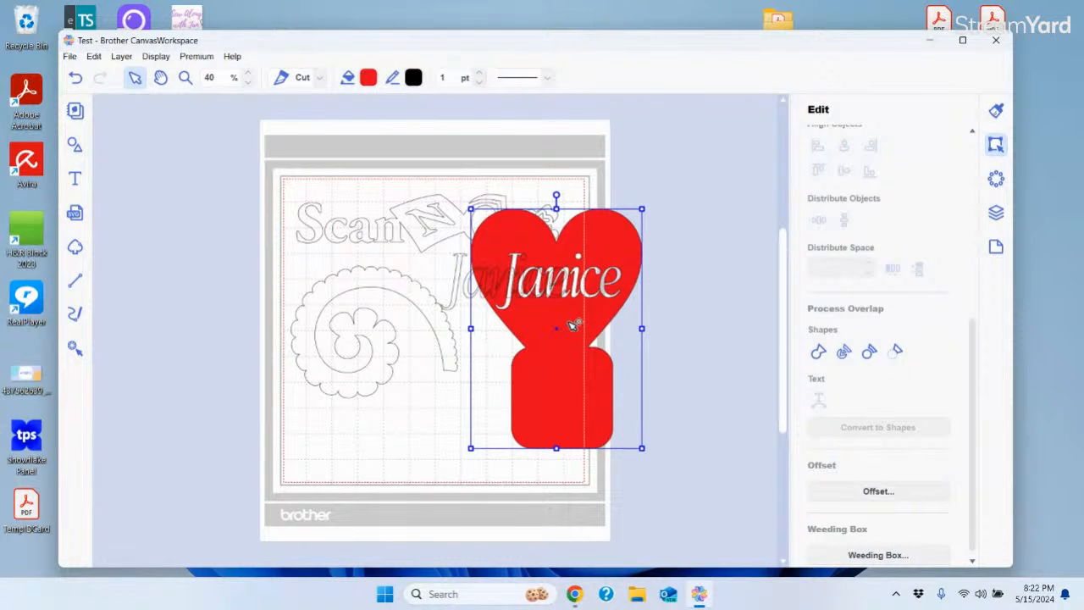
left_click_drag(573, 326, 585, 307)
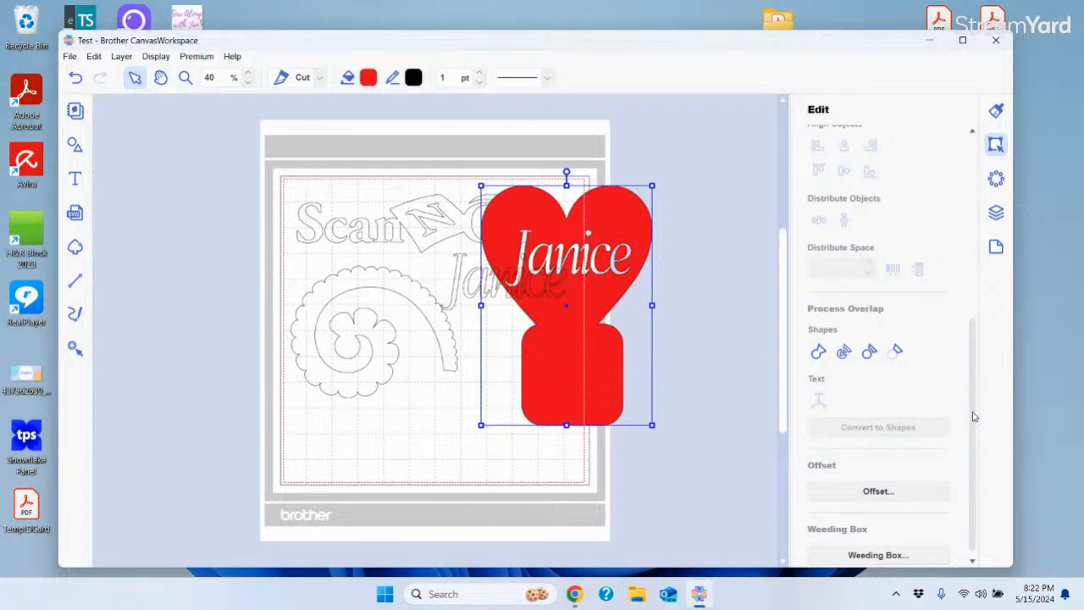
scroll(974, 416, "down", 1)
left_click_drag(615, 381, 340, 353)
Delete the red heart and move the scalloped flower design left to the mat's edge
left_click(515, 283)
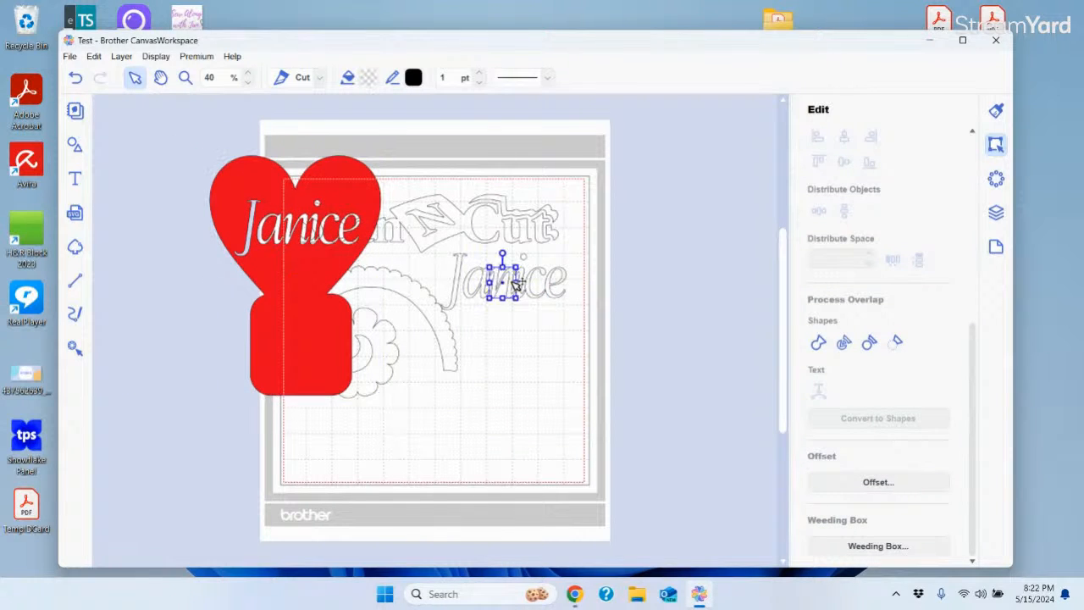
left_click_drag(444, 248, 605, 329)
left_click(695, 326)
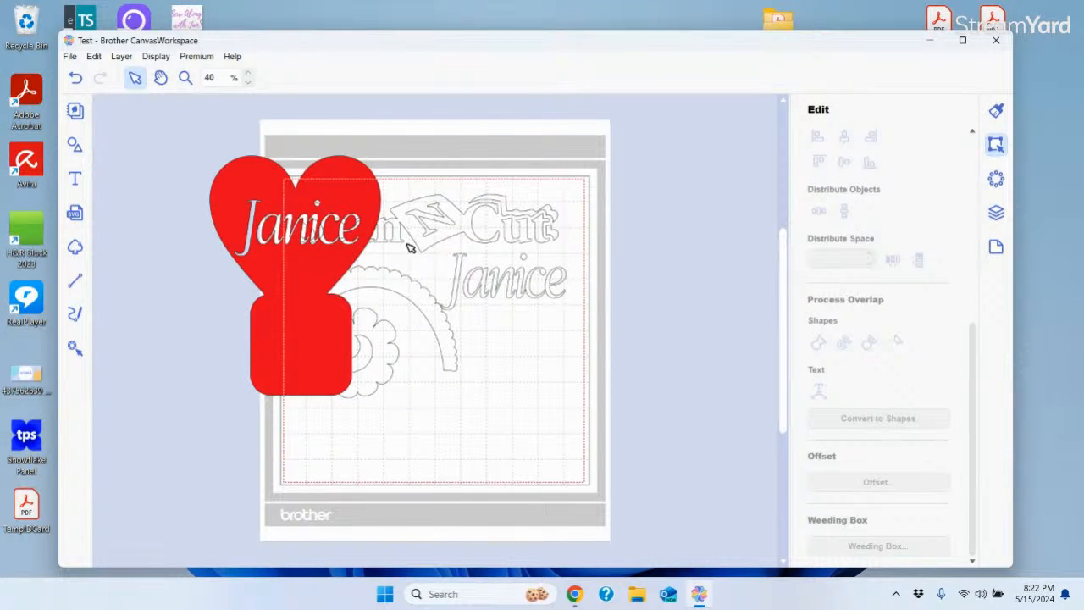
left_click(330, 264)
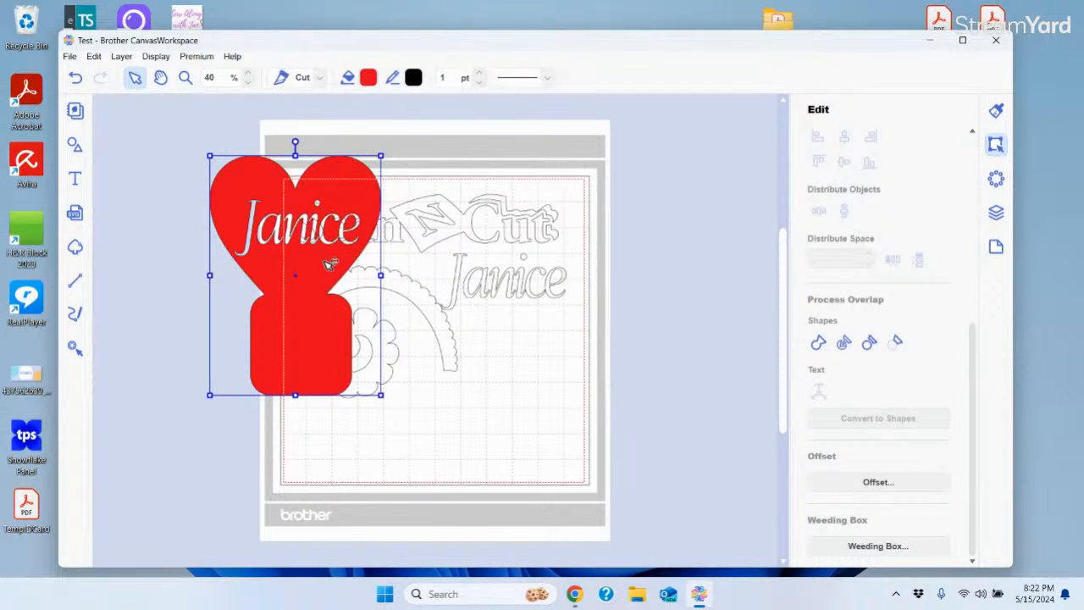
key("Delete")
left_click_drag(426, 317, 343, 300)
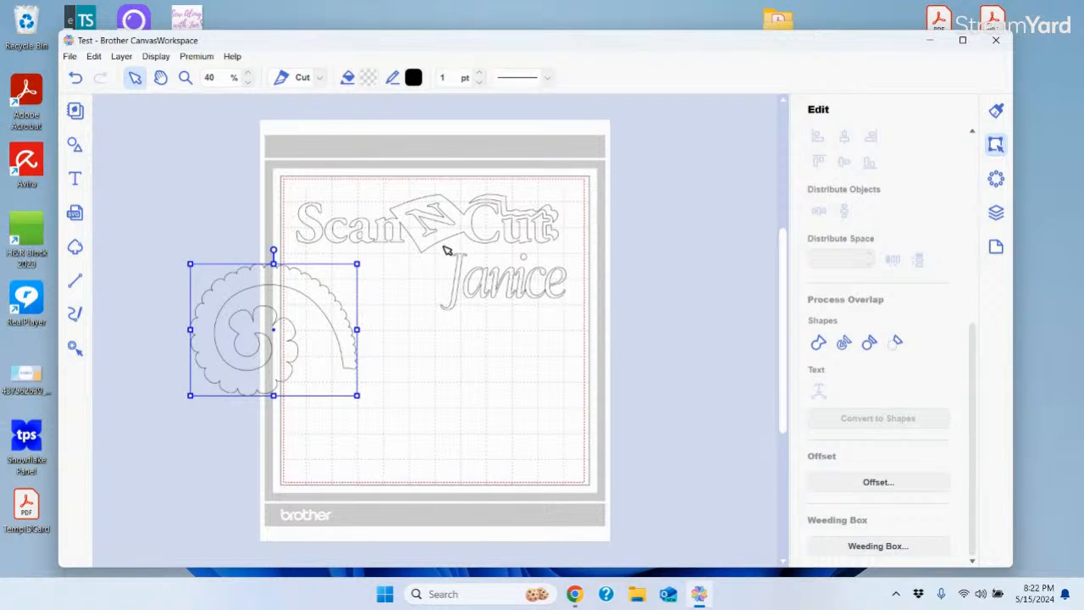
Move the ScanNCut design to the mat's upper-left edge
left_click_drag(444, 247, 602, 353)
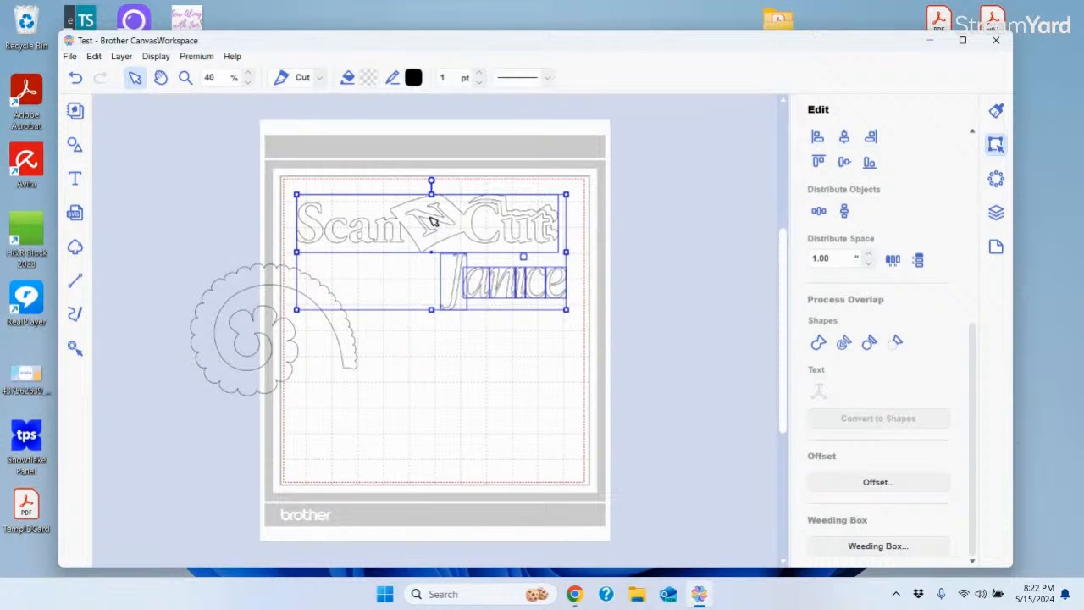
left_click(428, 224, "shift")
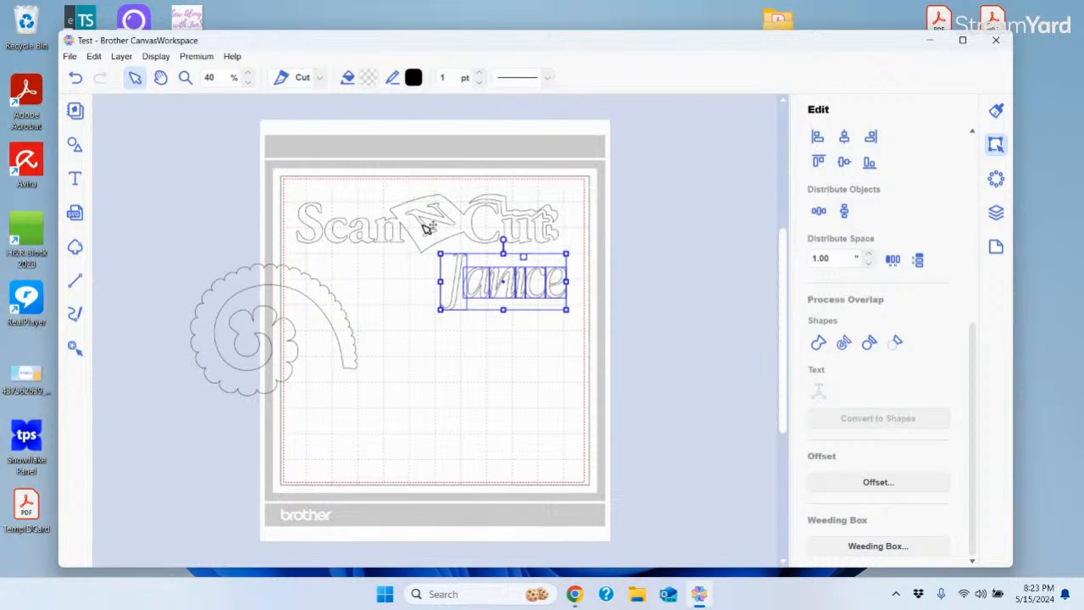
right_click(523, 289)
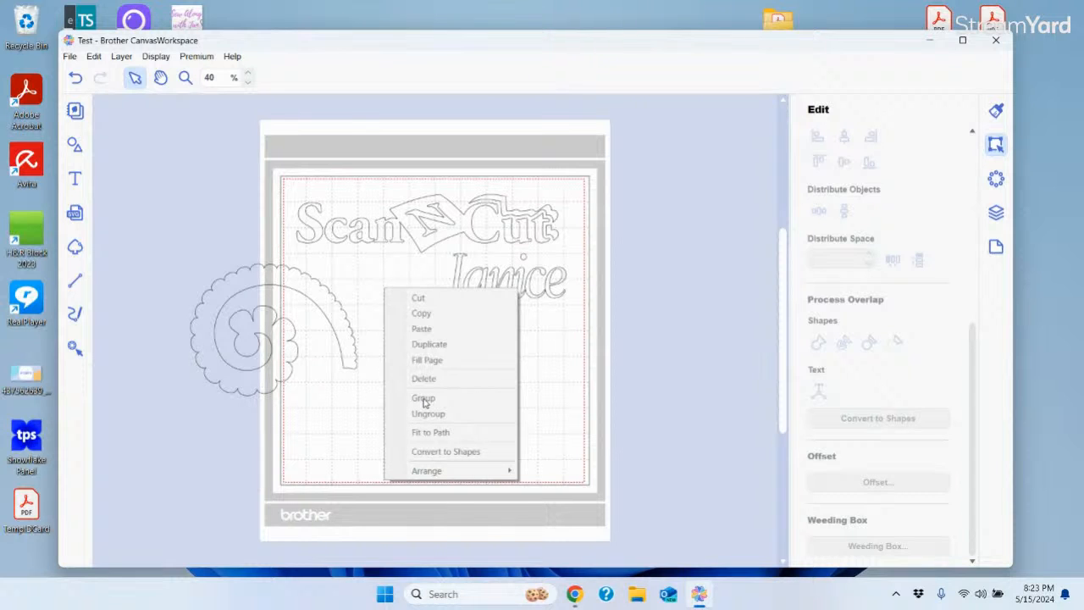
left_click(579, 376)
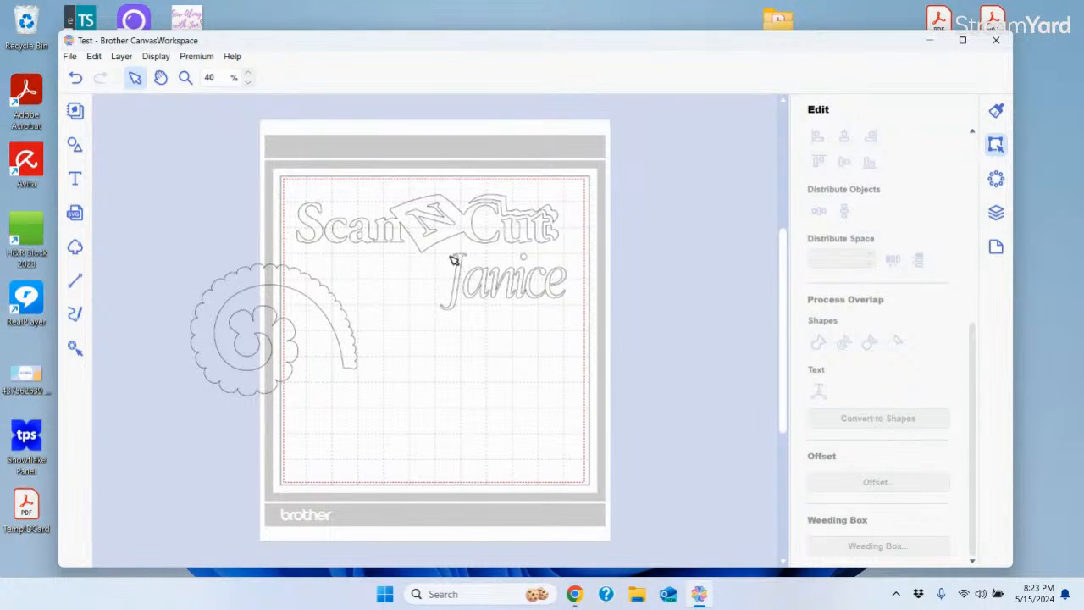
left_click_drag(439, 248, 619, 334)
left_click_drag(450, 230, 253, 185)
left_click(535, 443)
left_click_drag(455, 242, 288, 198)
Group all the Janice letters into one object and move it up toward the upper right
left_click_drag(442, 261, 686, 365)
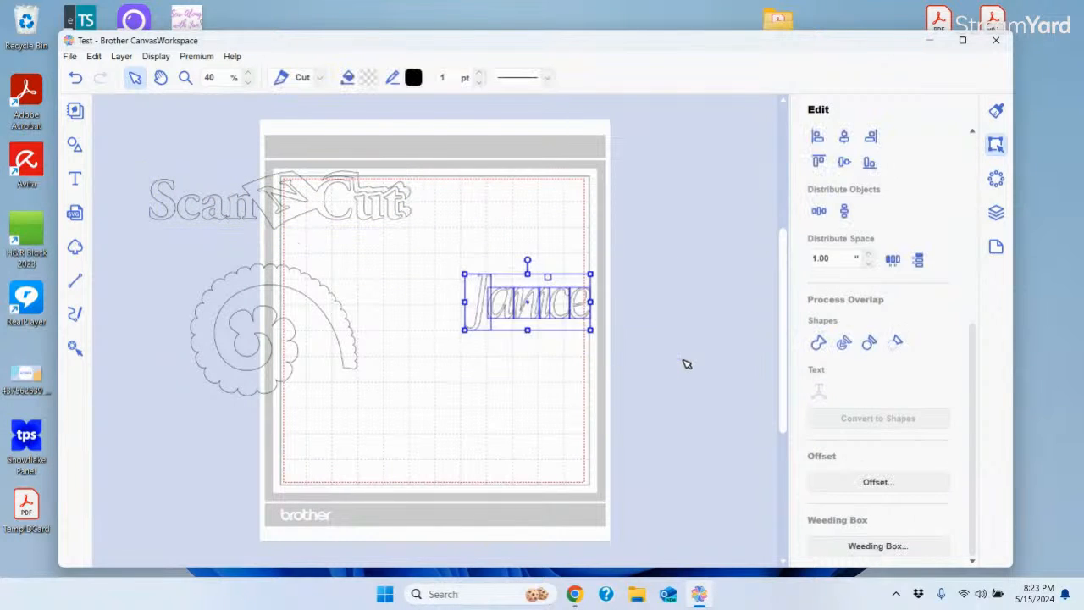
right_click(555, 296)
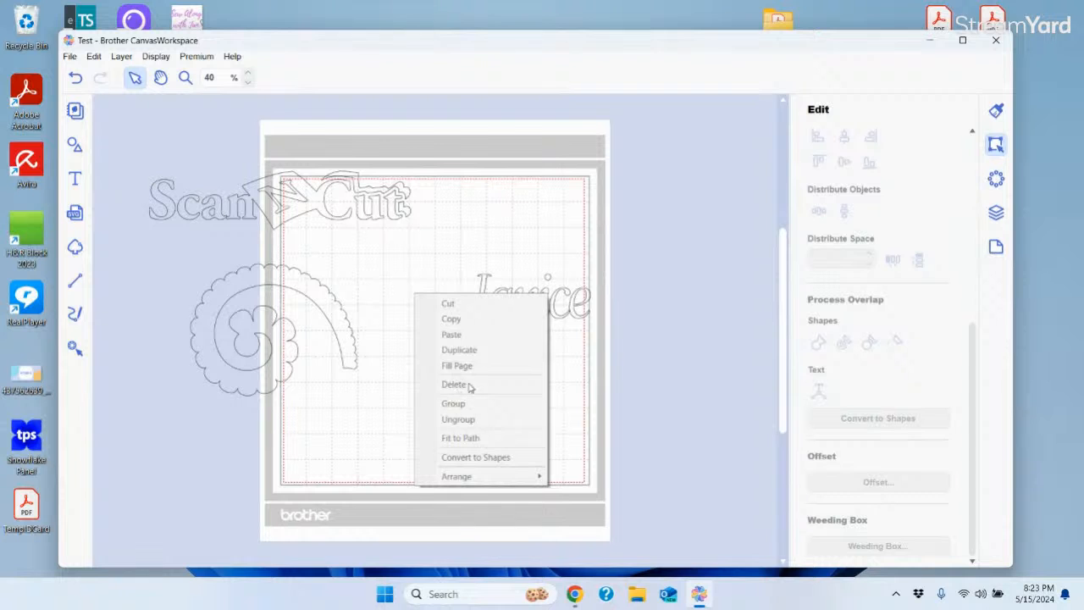
left_click(741, 368)
left_click_drag(447, 243, 673, 352)
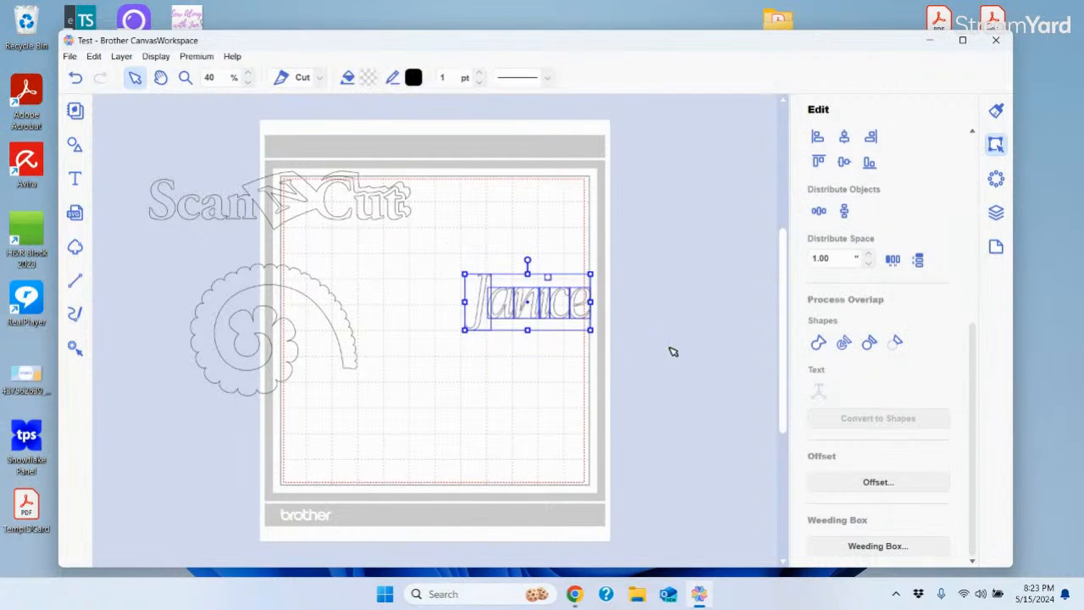
right_click(541, 302)
left_click(459, 225)
left_click_drag(458, 225, 668, 367)
right_click(485, 309)
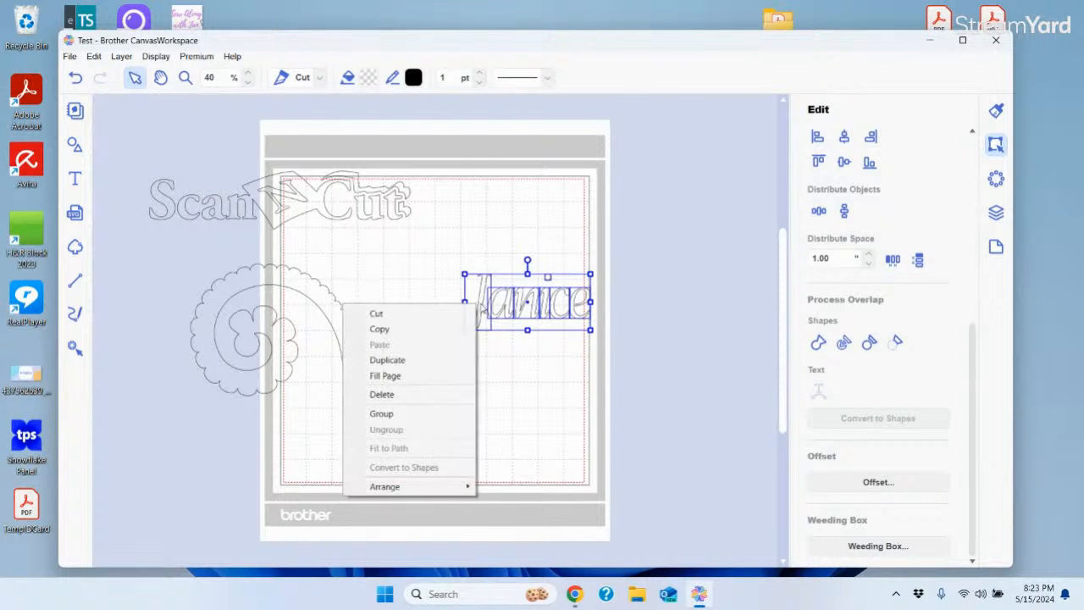
left_click(402, 417)
left_click(536, 396)
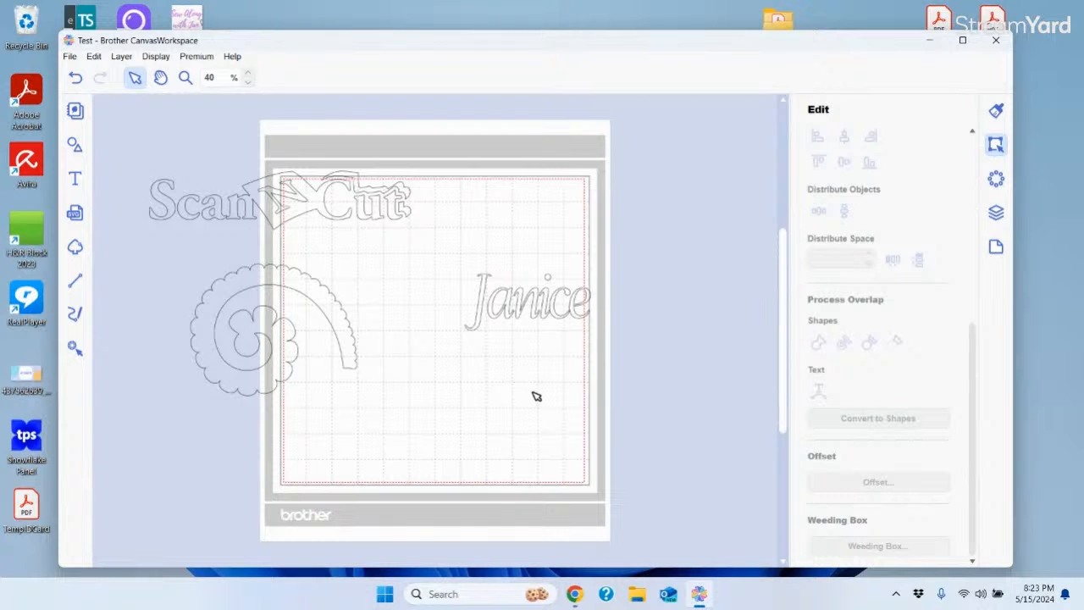
left_click(512, 311)
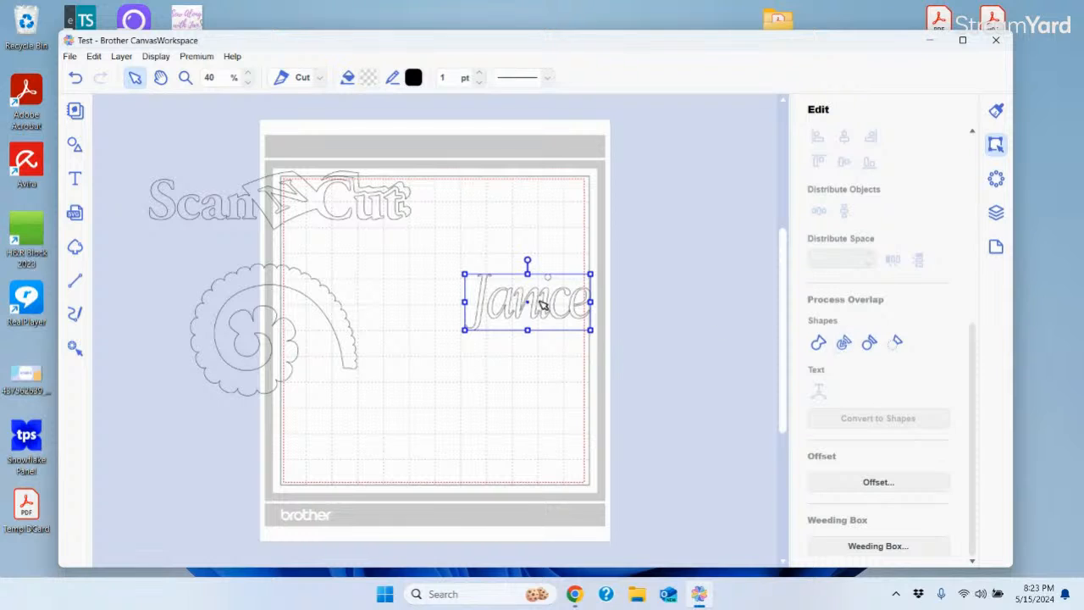
left_click_drag(539, 303, 534, 258)
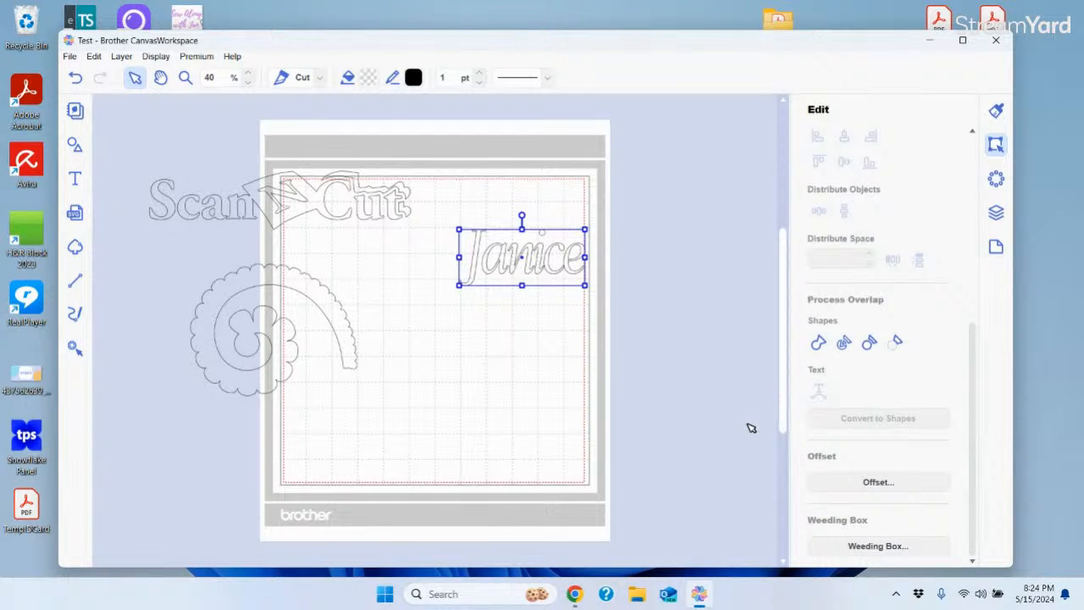
Add an offset outline with 0.16 spacing around Janice
left_click(878, 482)
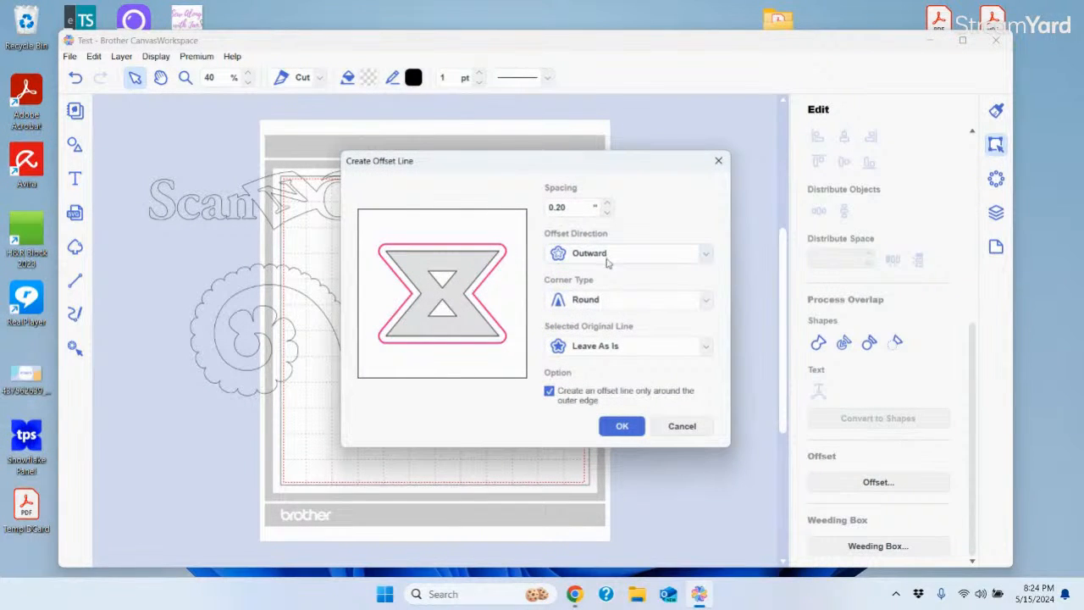
left_click(607, 212)
left_click(641, 425)
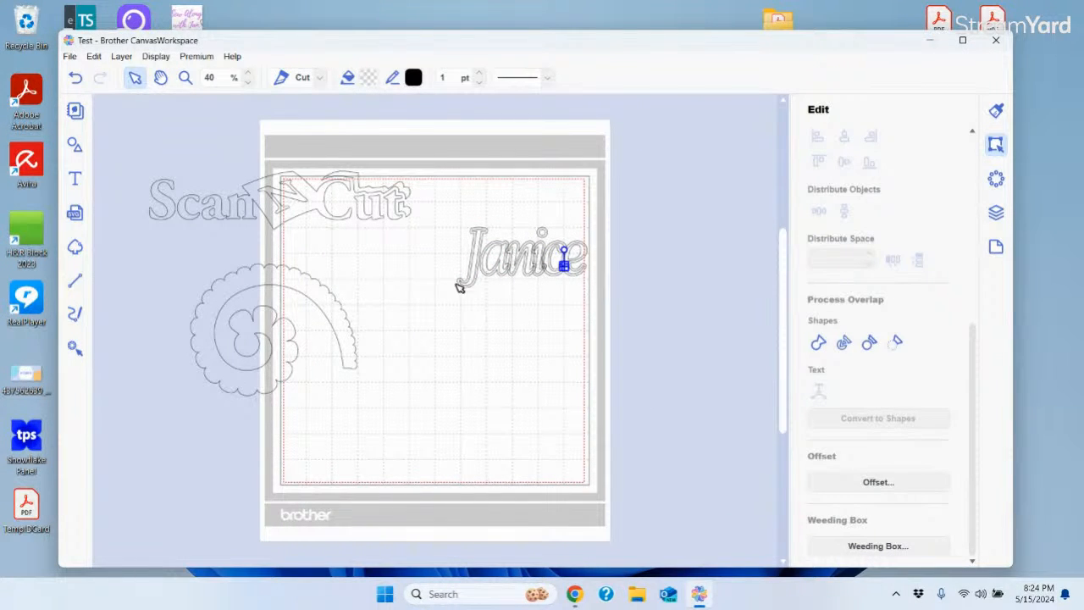
Delete Janice together with its offset outline
left_click(515, 324)
left_click_drag(437, 202, 553, 350)
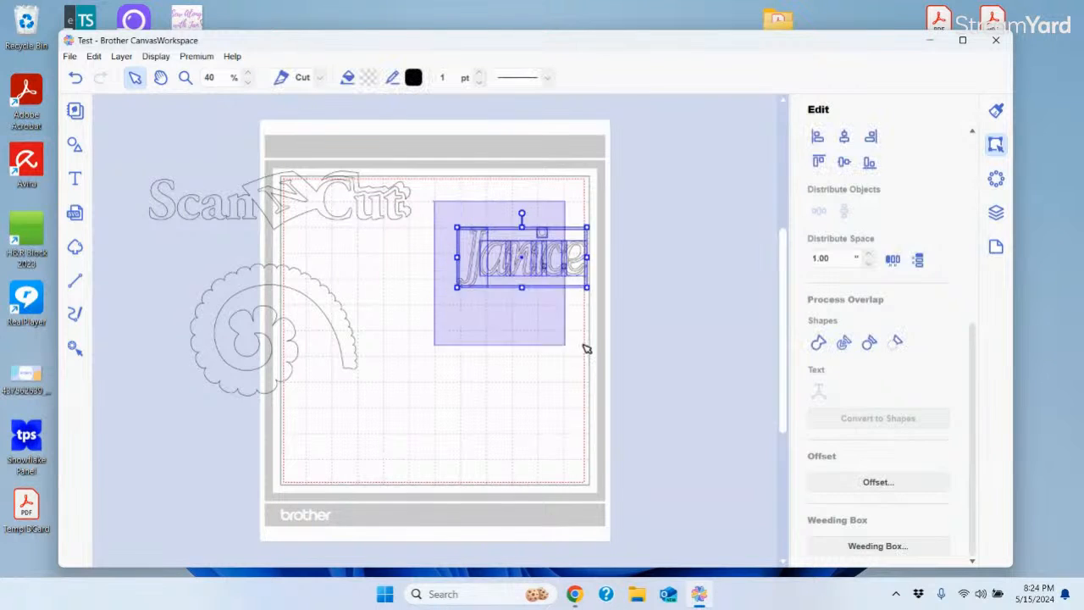
key("Delete")
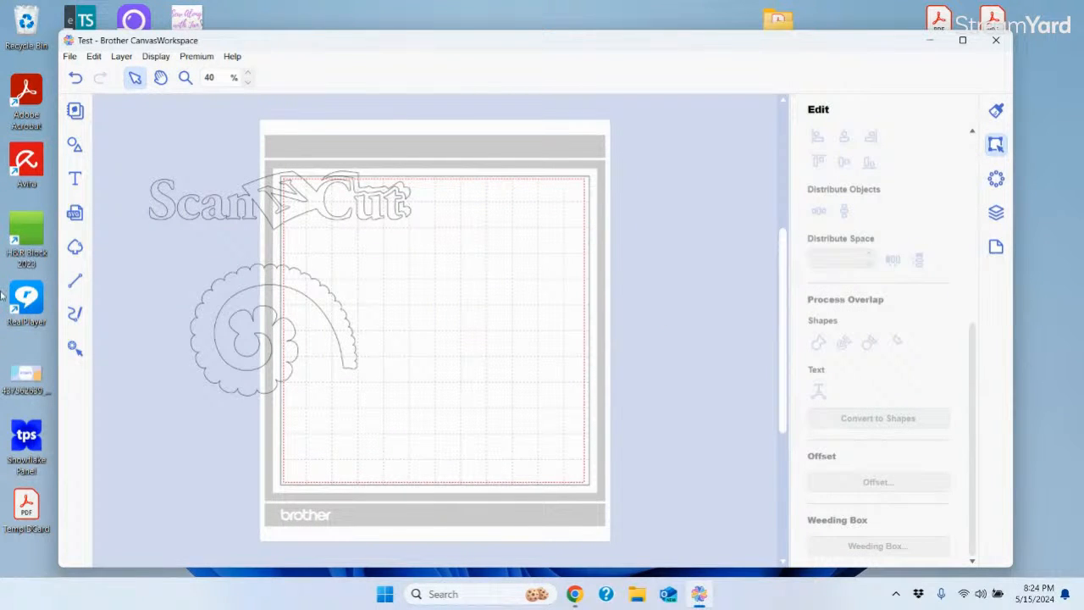
Add a plain square from the basic shapes library to the middle of the mat
left_click(75, 144)
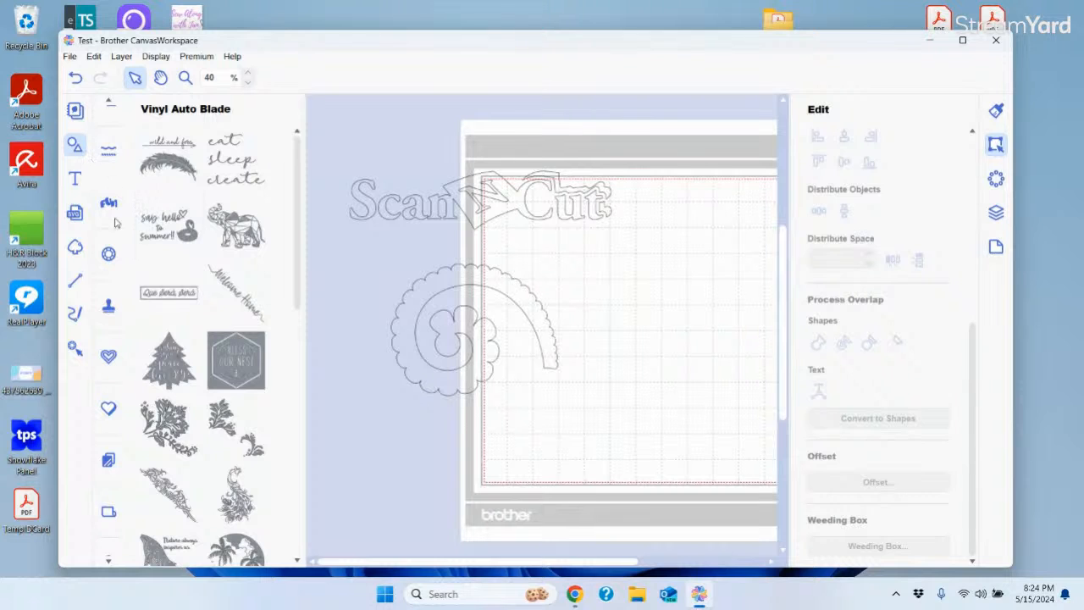
left_click(74, 144)
left_click(74, 144)
scroll(114, 111, "up", 1)
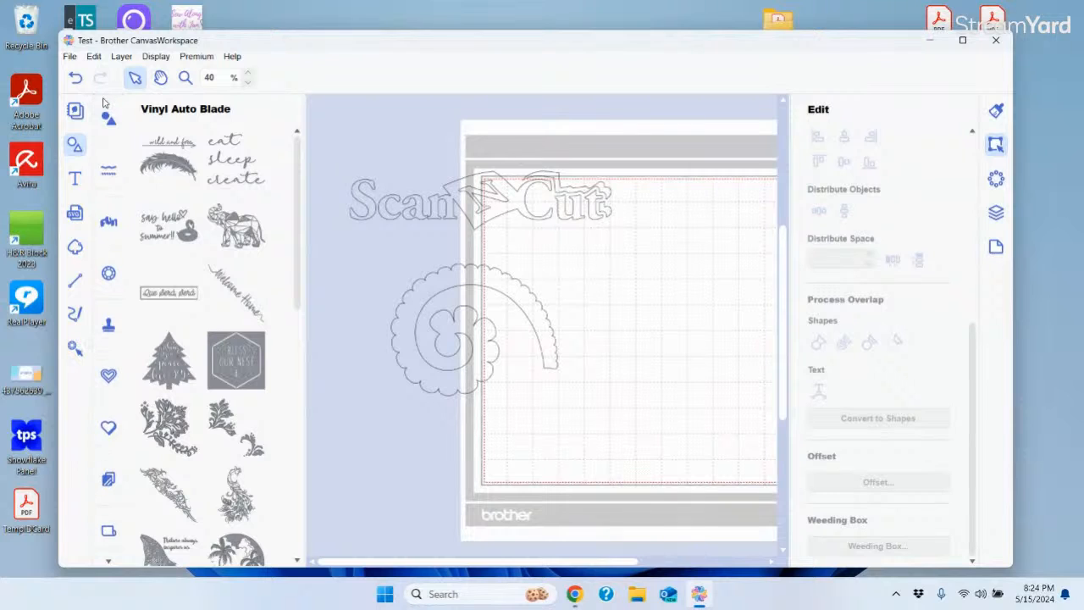
left_click(109, 129)
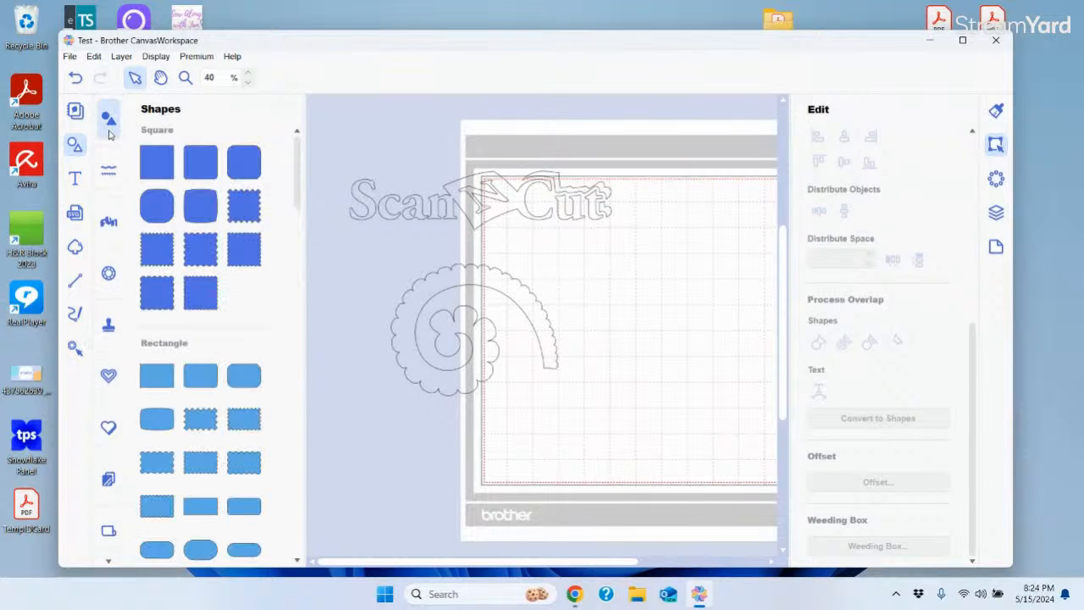
left_click(156, 162)
left_click_drag(548, 232, 651, 325)
Give the square a 0.08-inch offset outline with bevelled corners
left_click(878, 483)
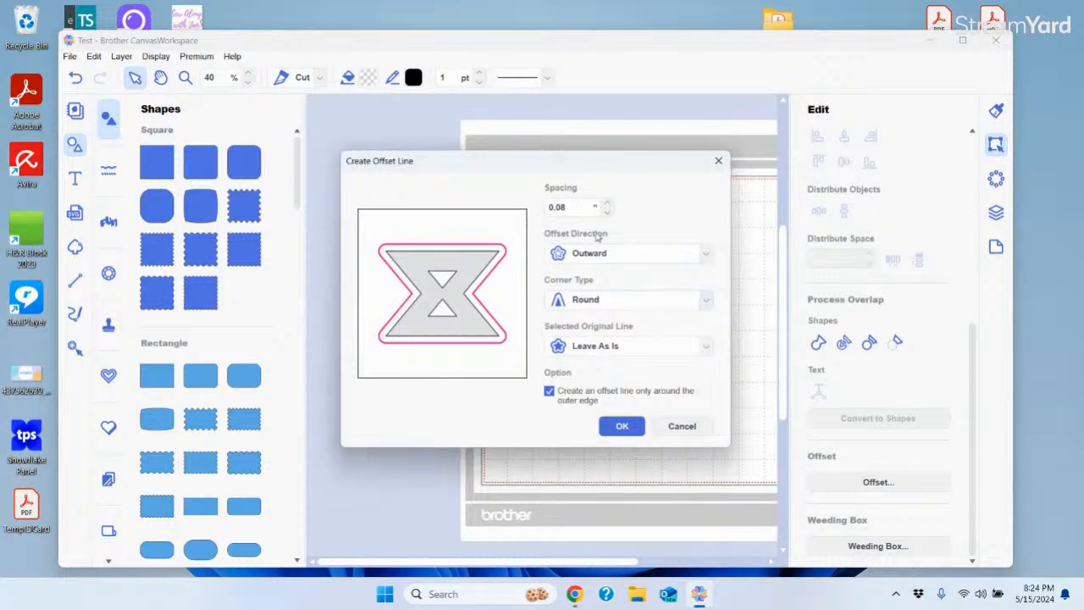
left_click(708, 302)
left_click(586, 335)
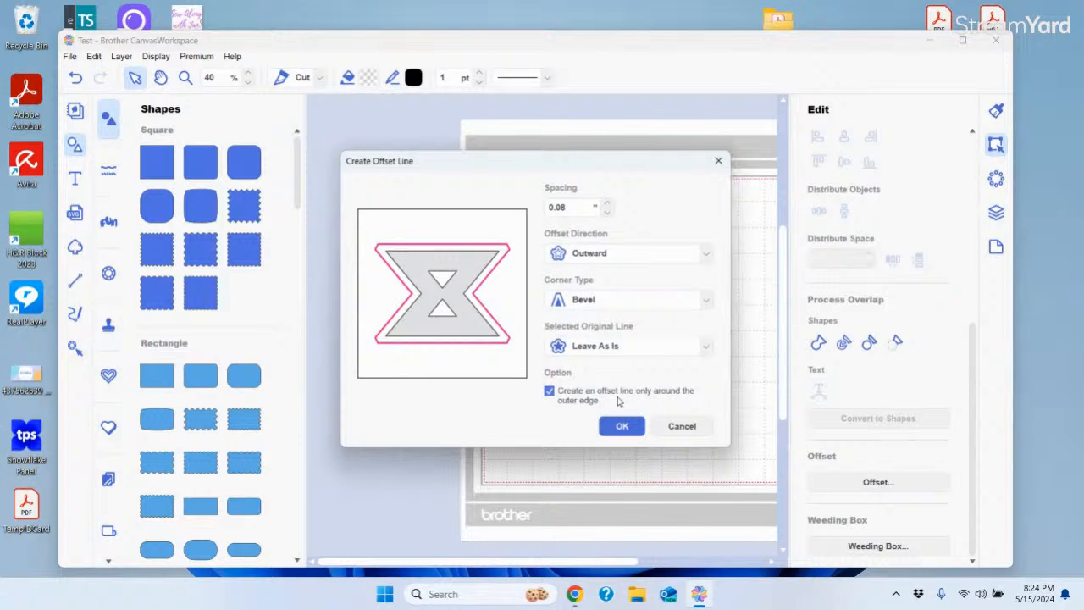
left_click(622, 426)
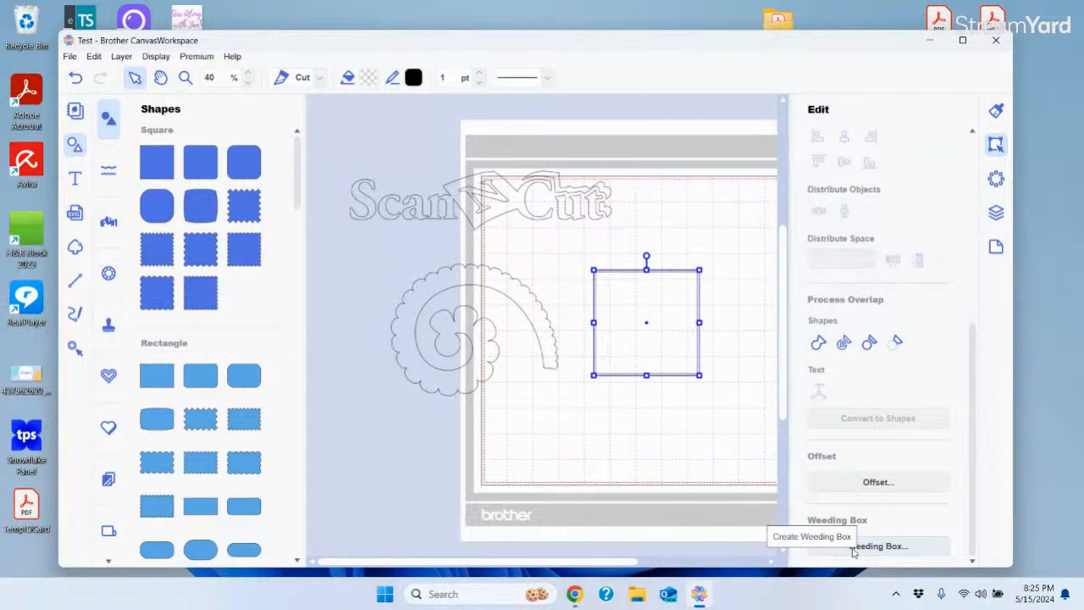
Add a weeding box with optimized weeding lines around the ScanNCut design
left_click(477, 227)
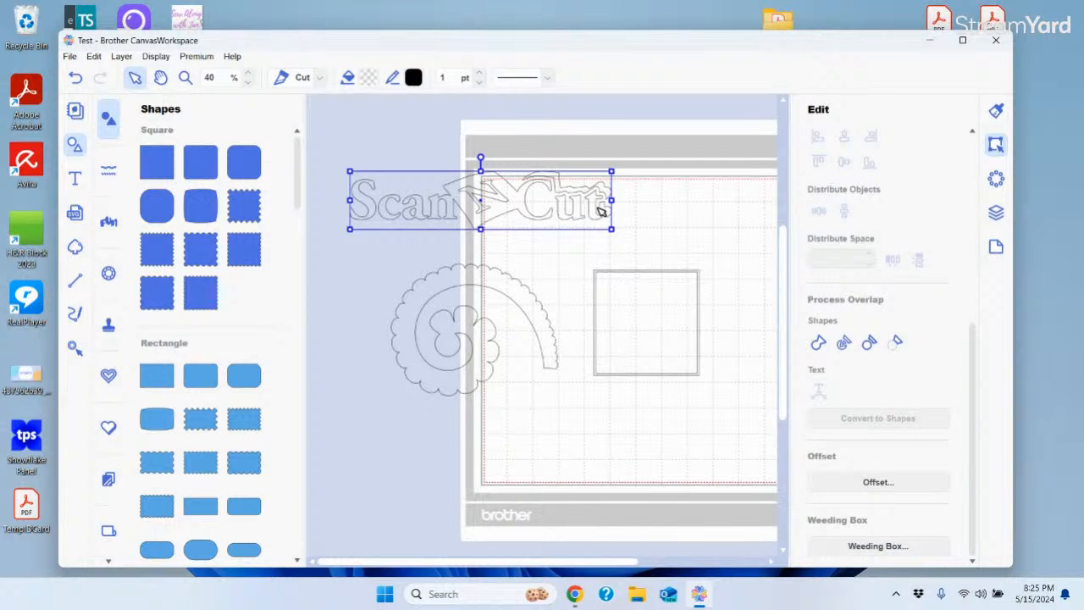
left_click(874, 546)
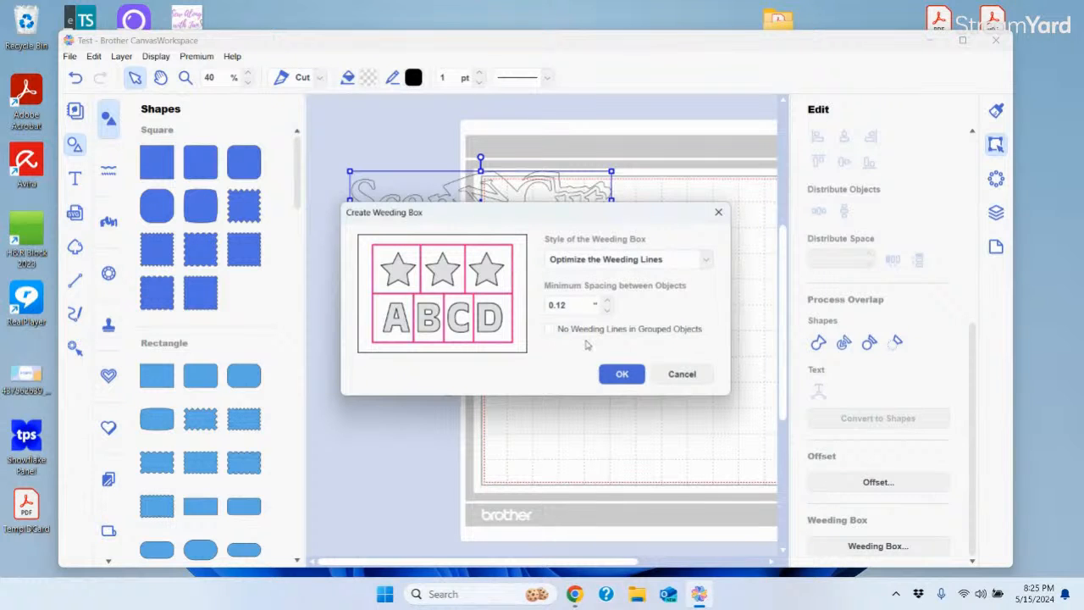
left_click(623, 374)
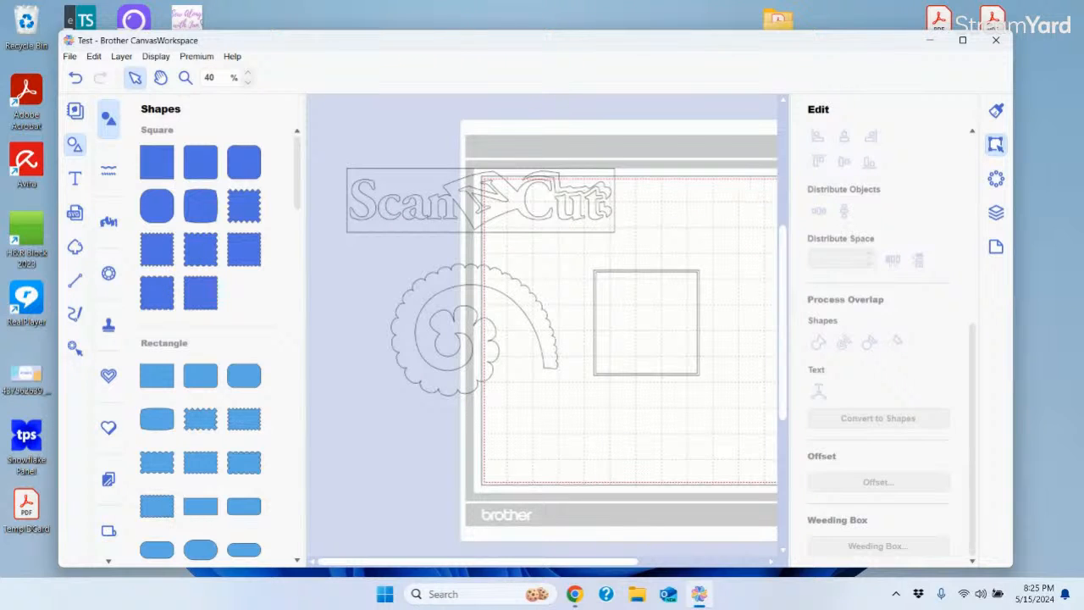
Outline the centred square with SS10 rhinestones and check the rhinestone count
left_click(996, 181)
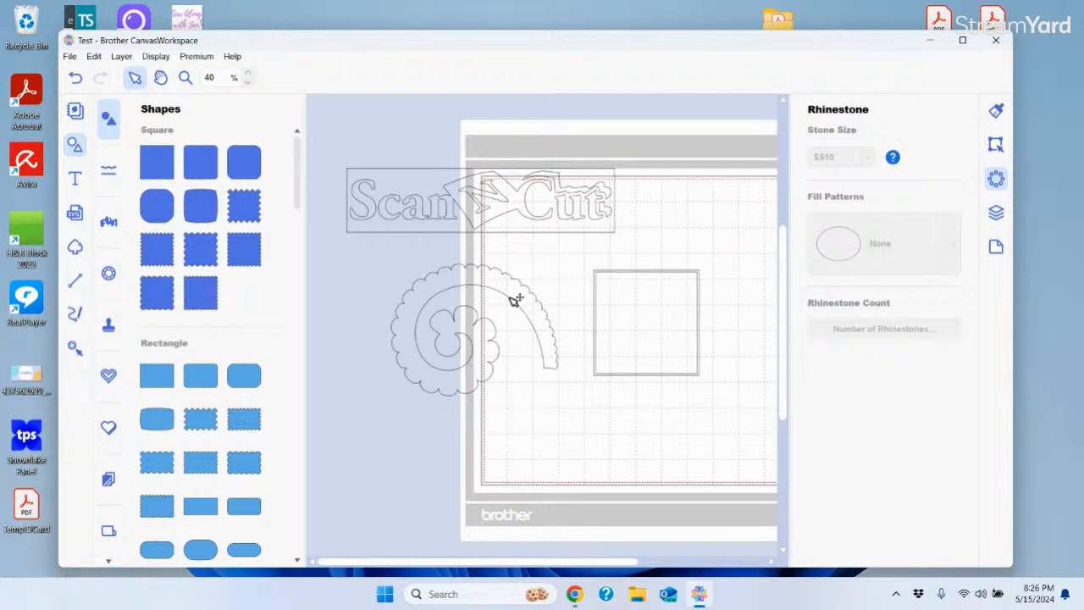
left_click(604, 297)
left_click(604, 297)
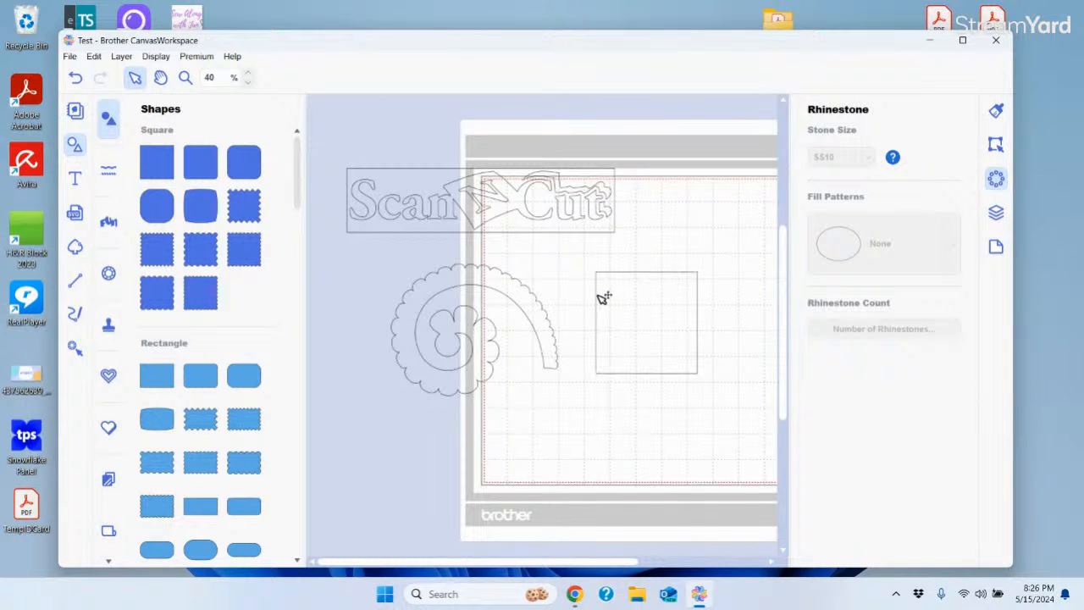
left_click(700, 295)
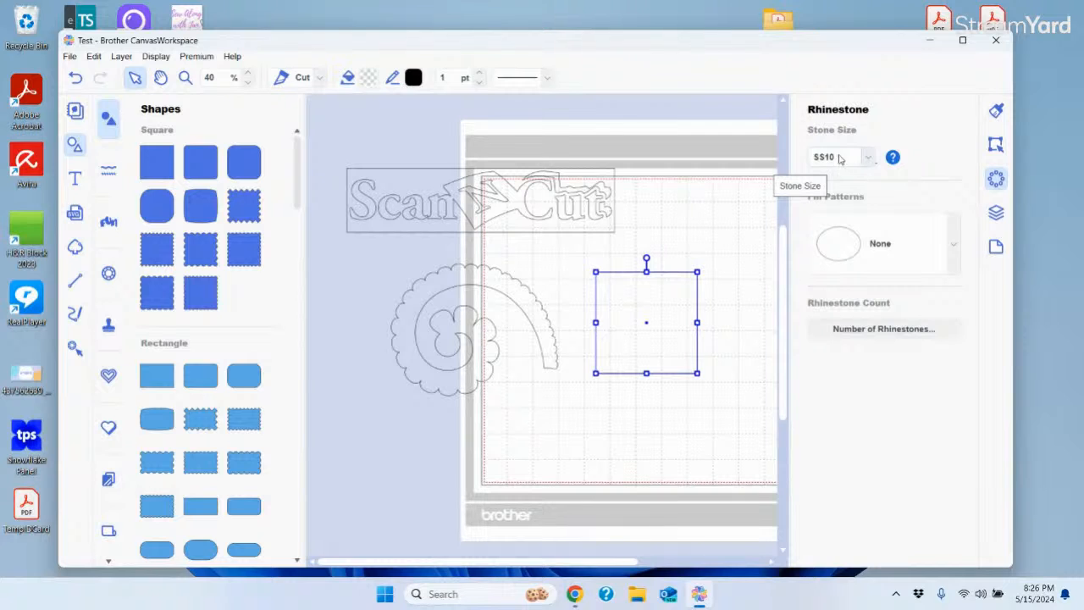
left_click(955, 247)
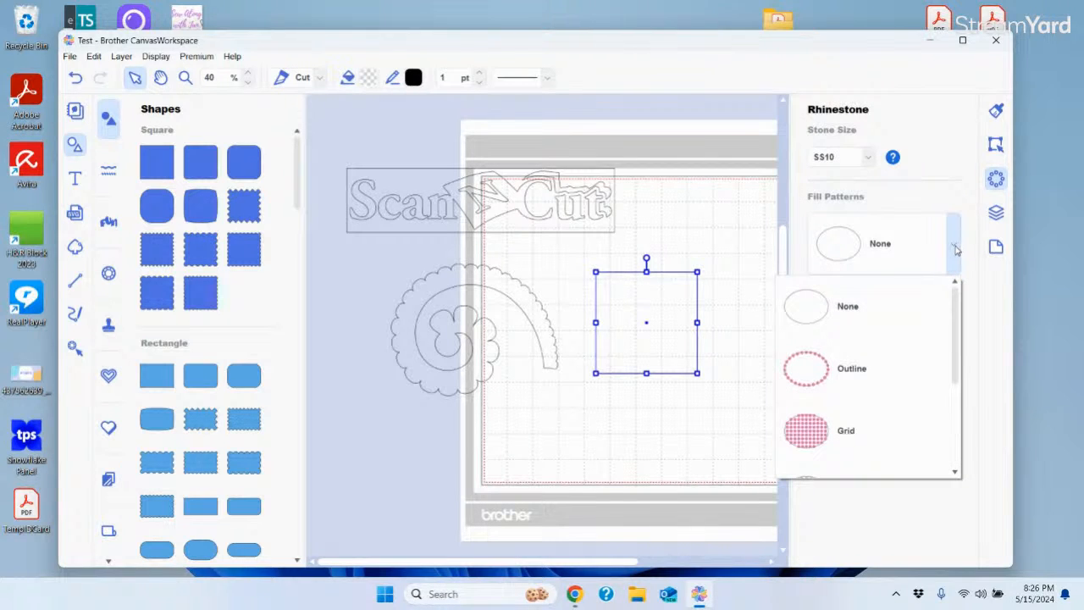
left_click(845, 372)
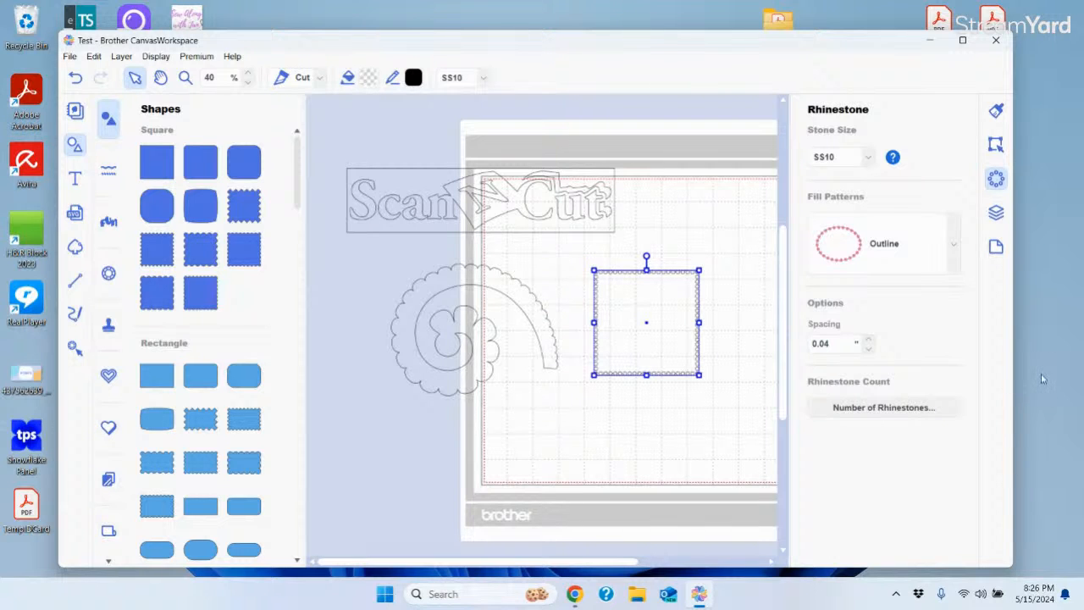
left_click(881, 410)
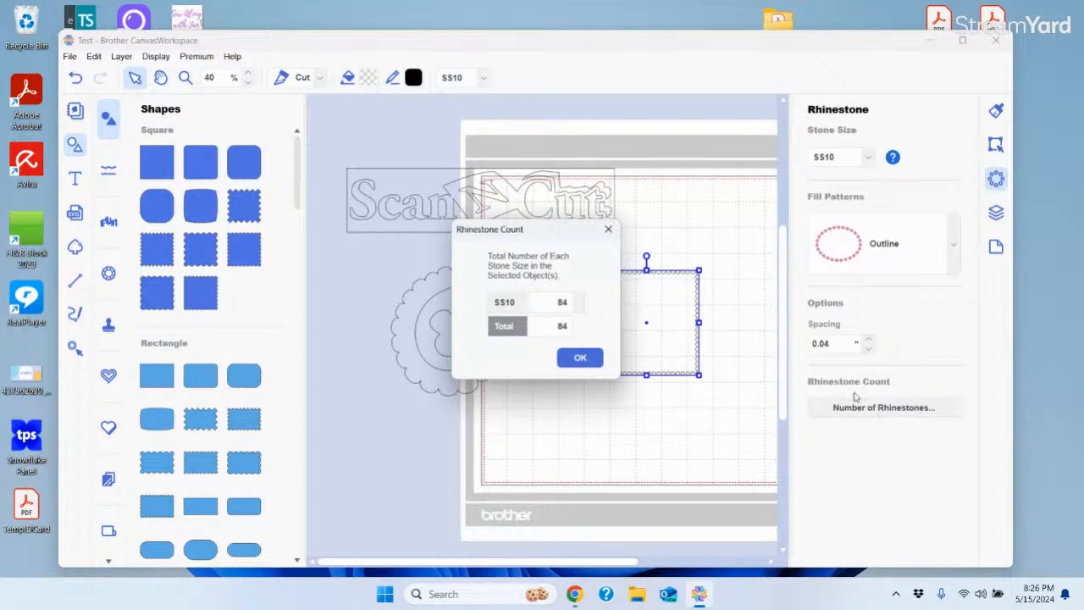
left_click(583, 359)
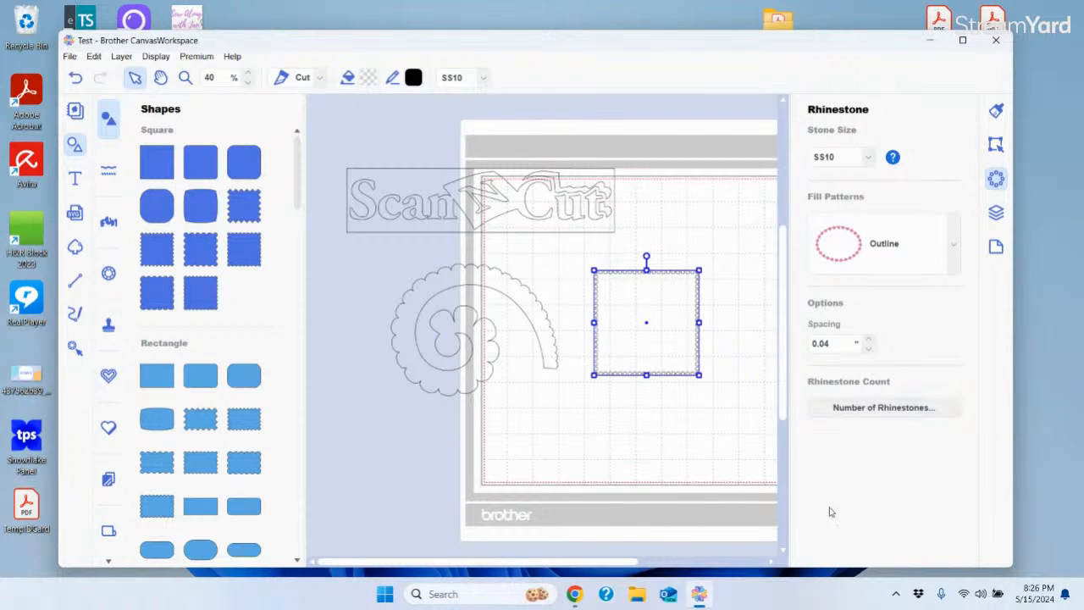
Move the ScanNCut logo onto the top of the mat
left_click_drag(620, 566, 675, 564)
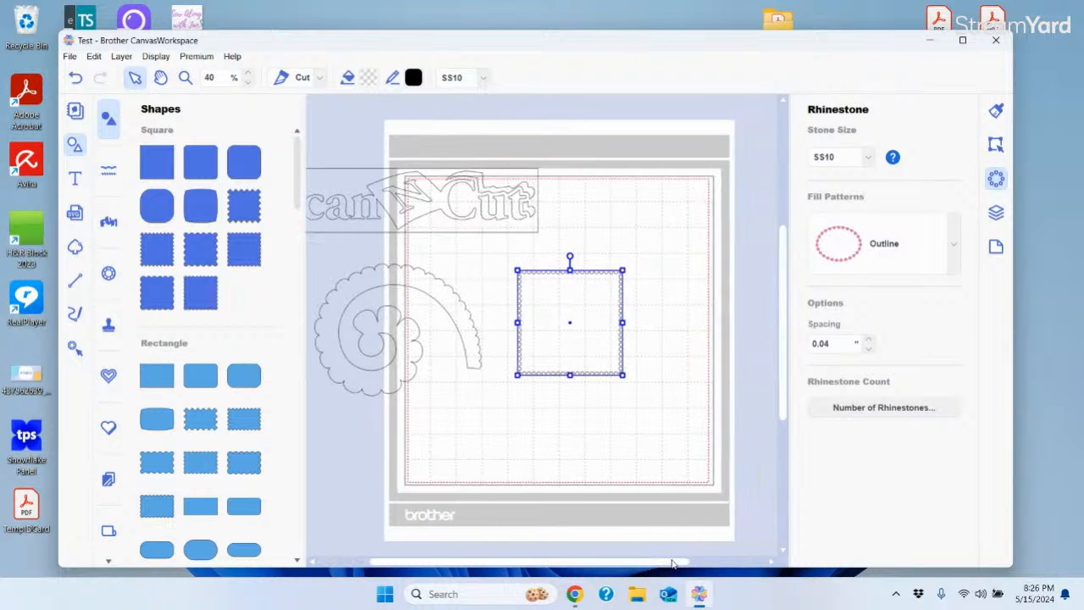
left_click(474, 234)
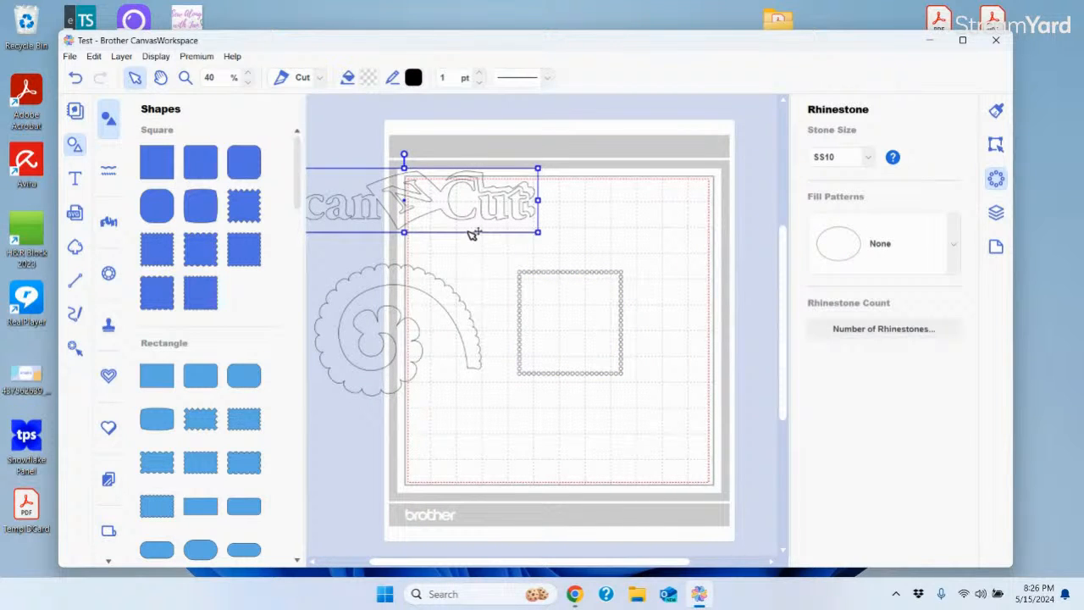
key("Delete")
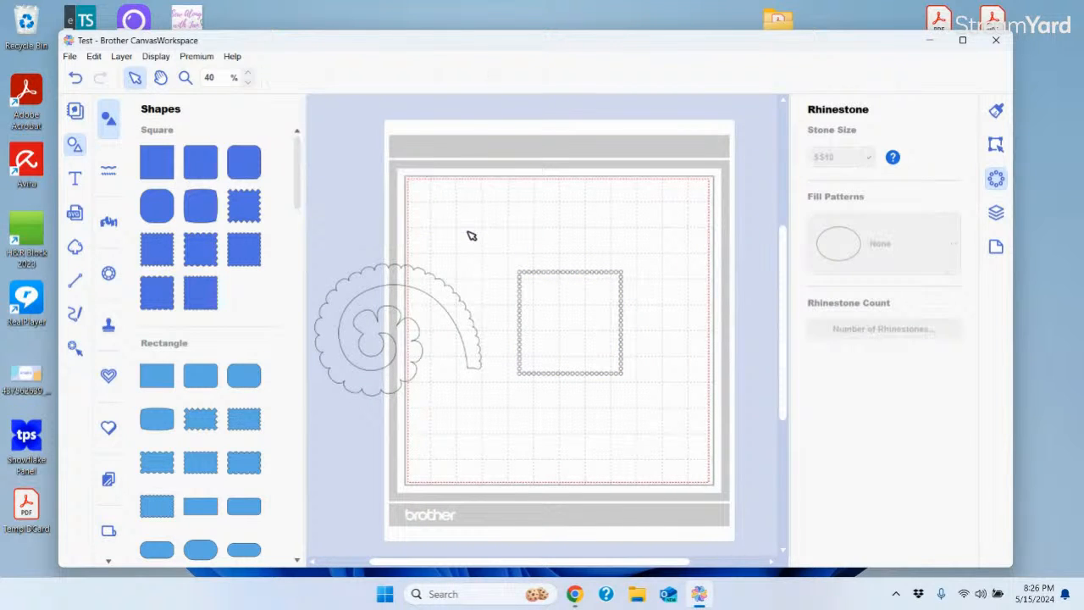
left_click(75, 79)
left_click_drag(454, 200, 602, 205)
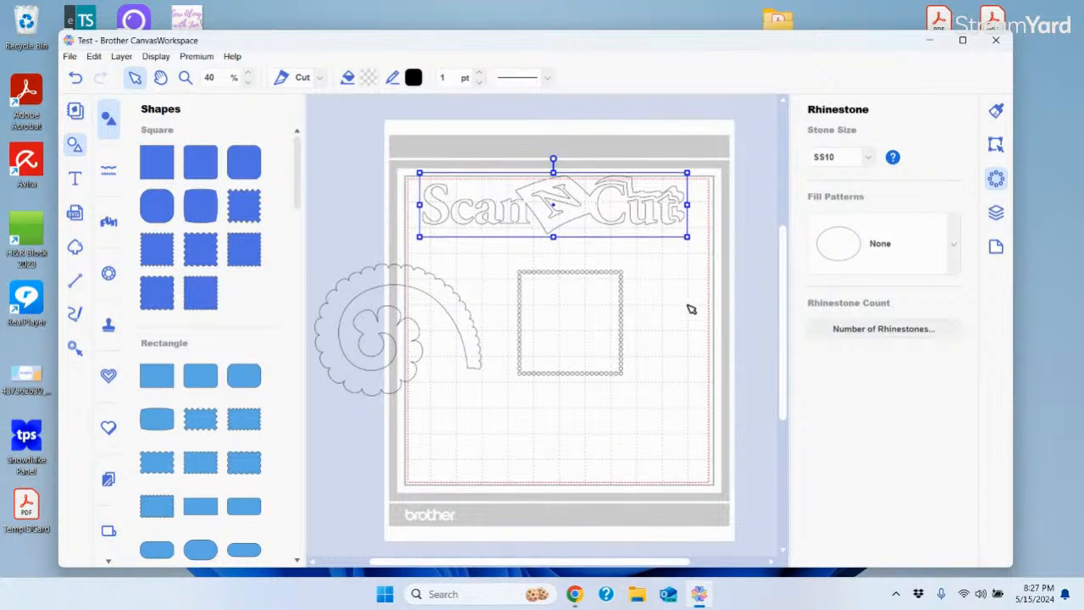
In the Layers panel, collapse the Rhinestone layer and delete the rhinestone rectangle
left_click(995, 213)
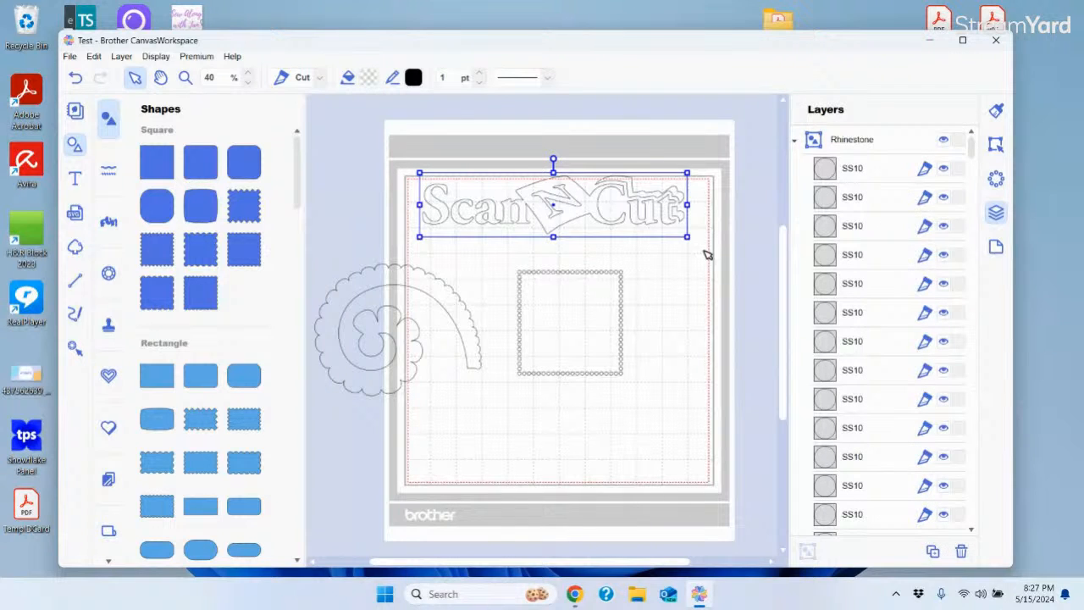
left_click(675, 344)
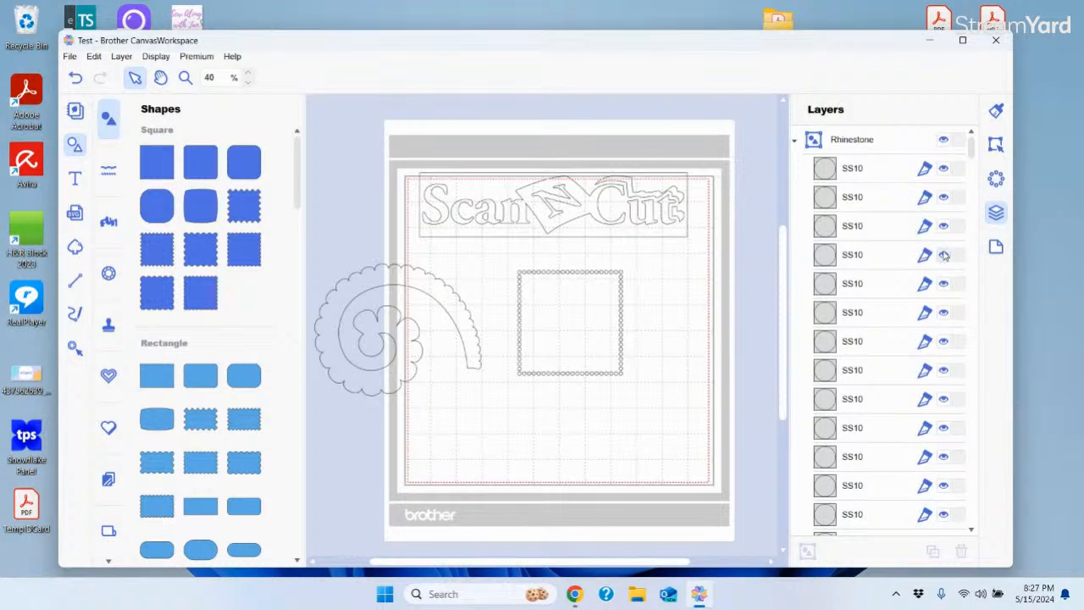
left_click(797, 145)
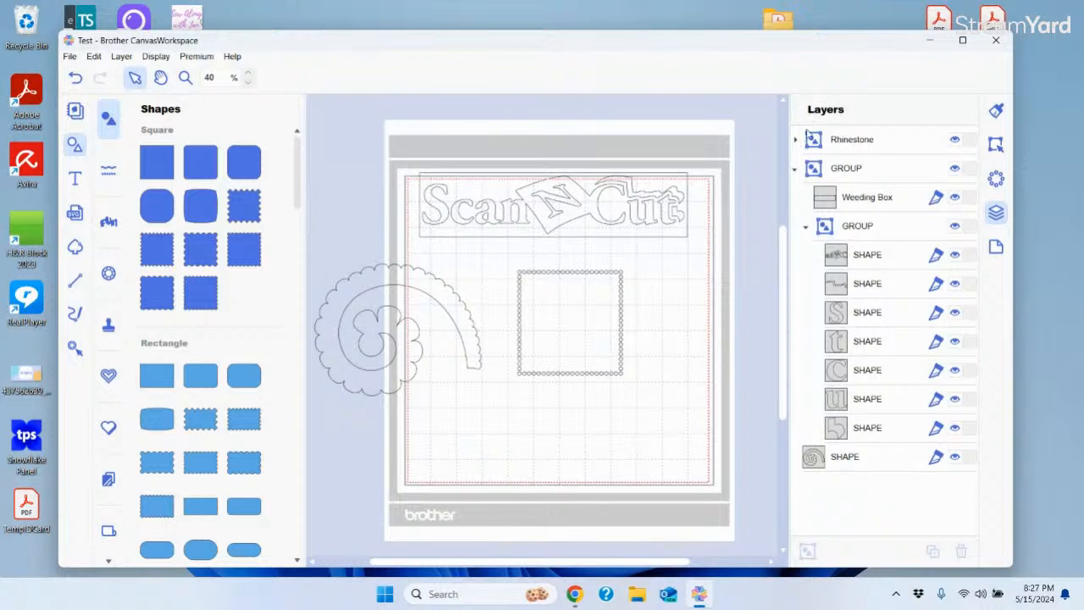
left_click(856, 144)
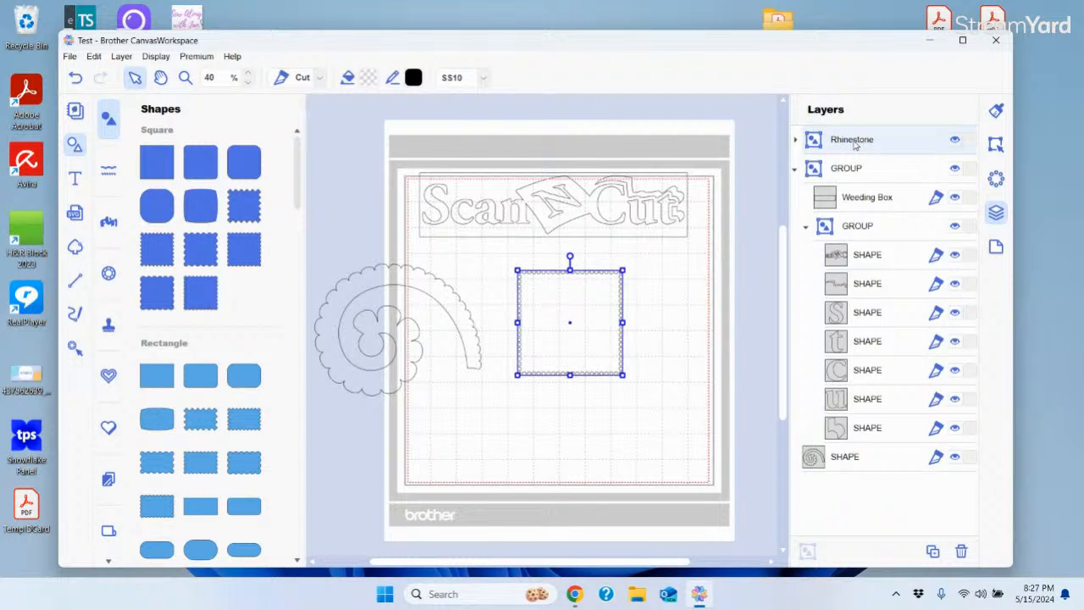
key("Delete")
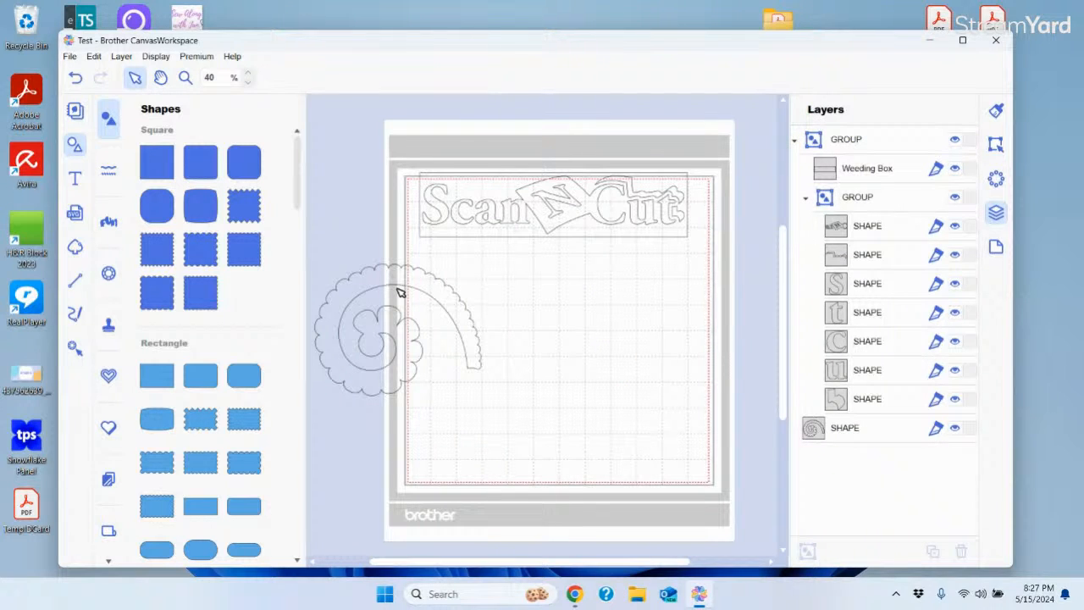
Hide the seven ScanNCut logo shapes and the weeding box, placing the spiral flower at the mat's upper left
left_click_drag(401, 287, 552, 300)
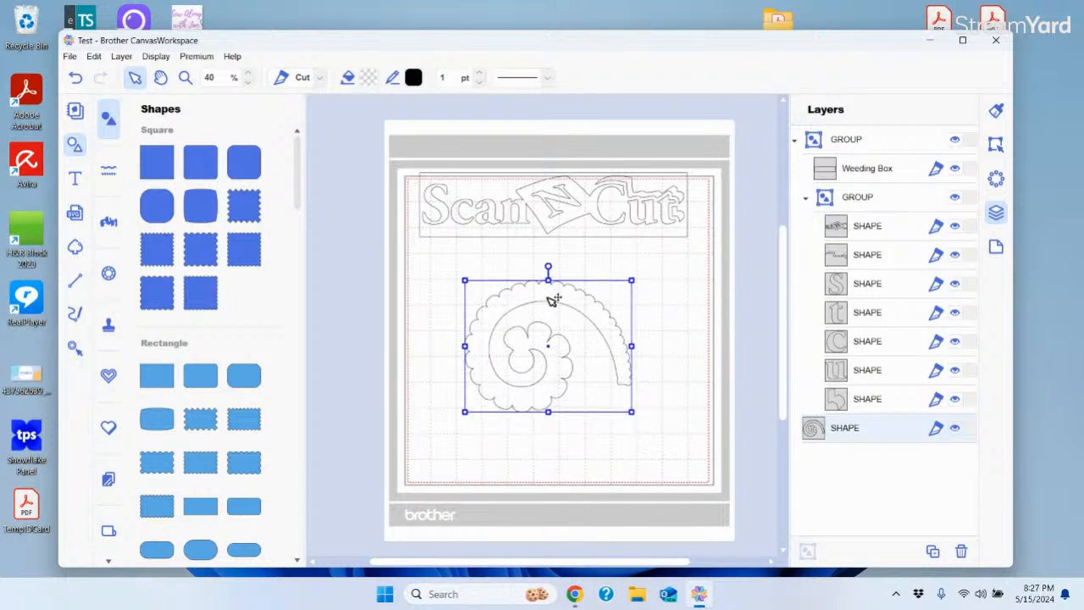
left_click(861, 200)
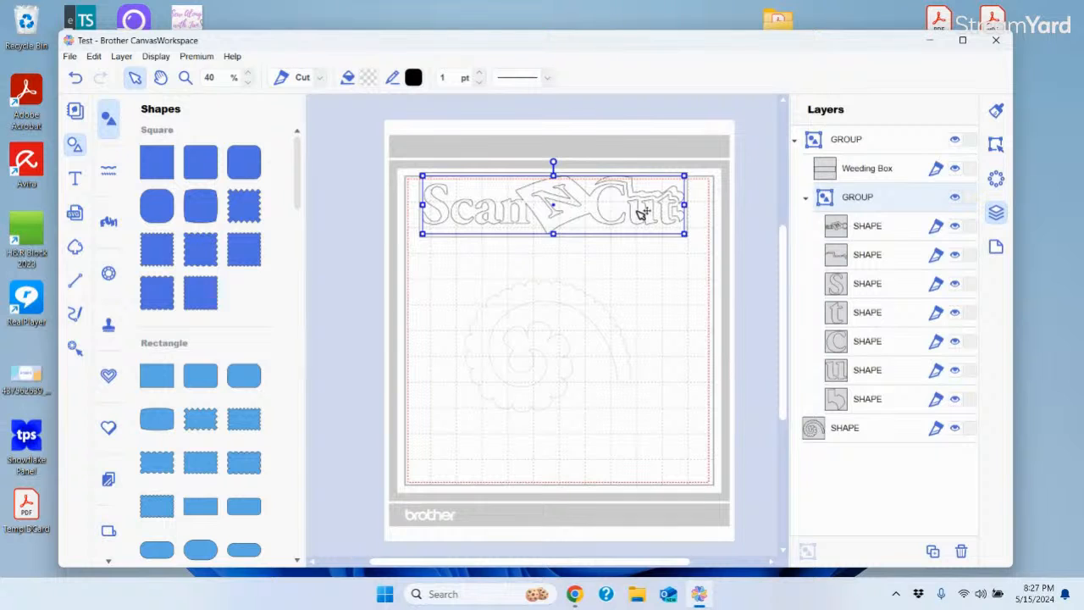
left_click(956, 227)
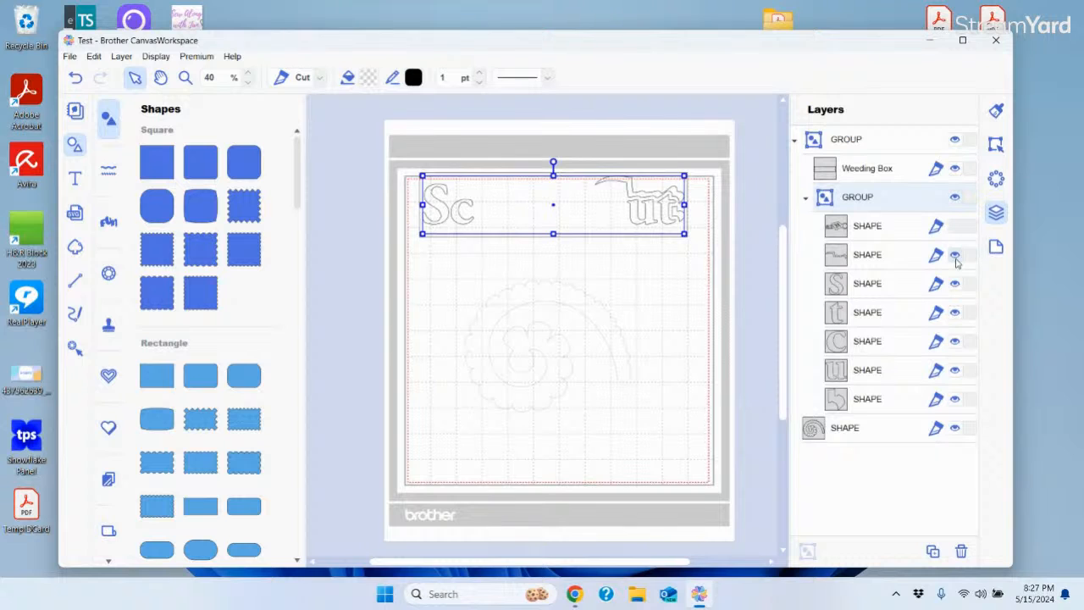
left_click(955, 257)
left_click(955, 285)
left_click(955, 314)
left_click(955, 343)
left_click(956, 371)
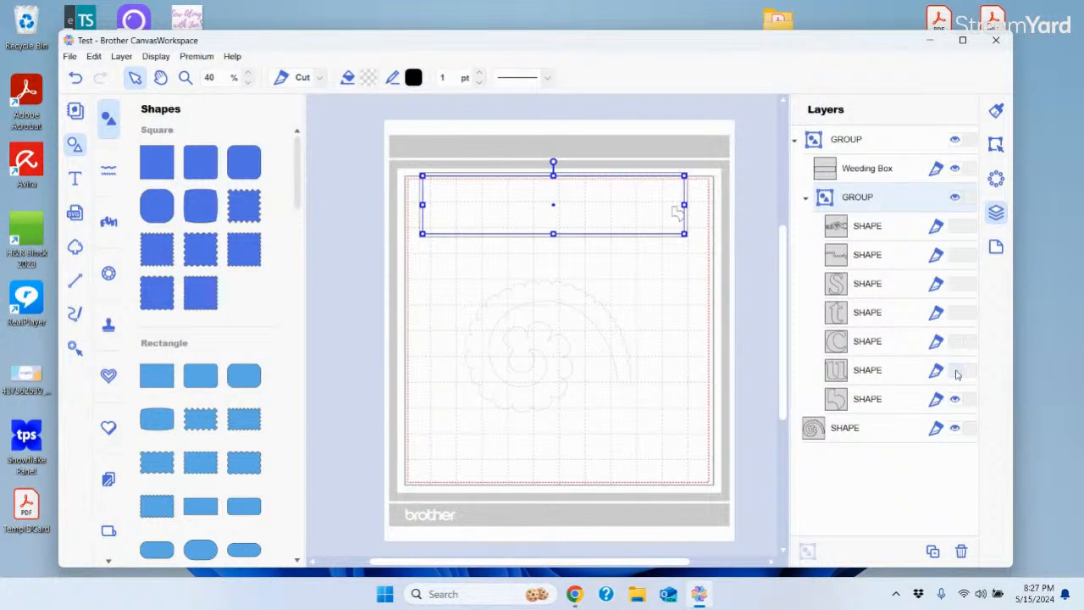
left_click(955, 399)
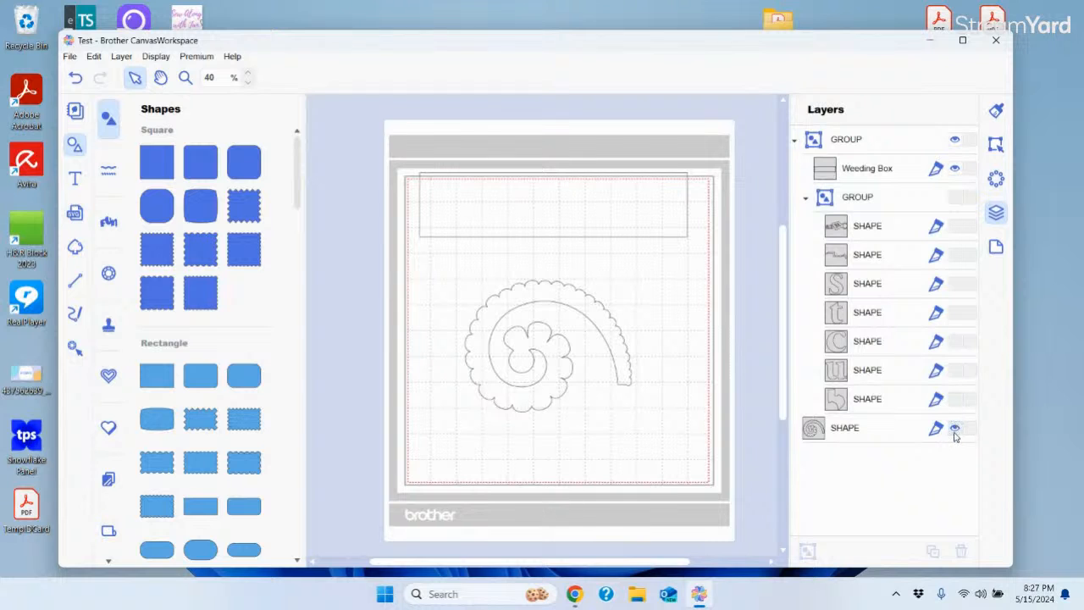
left_click(956, 169)
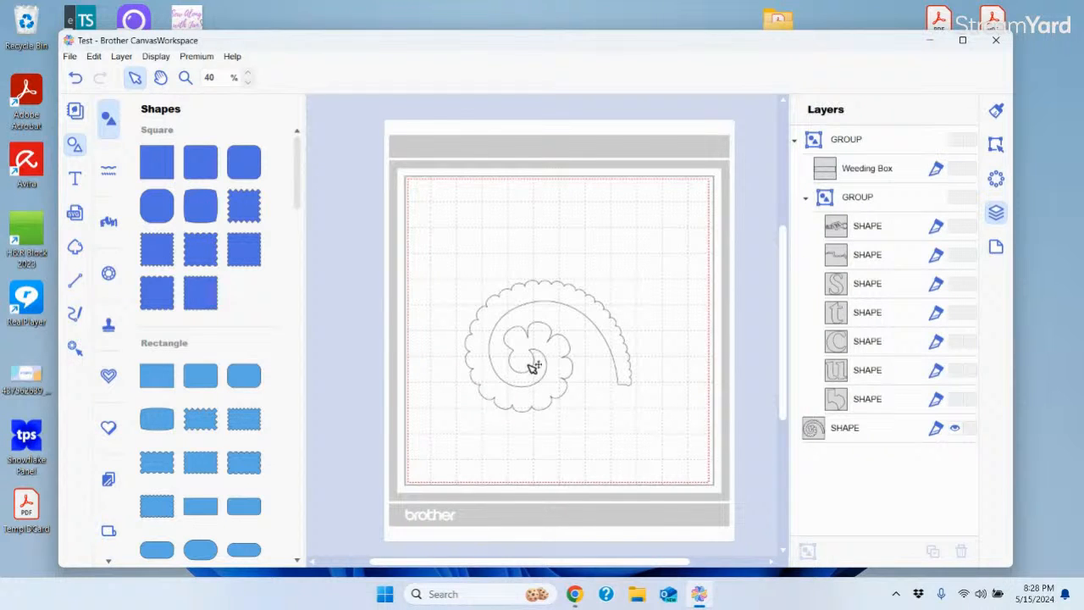
left_click_drag(522, 307, 488, 220)
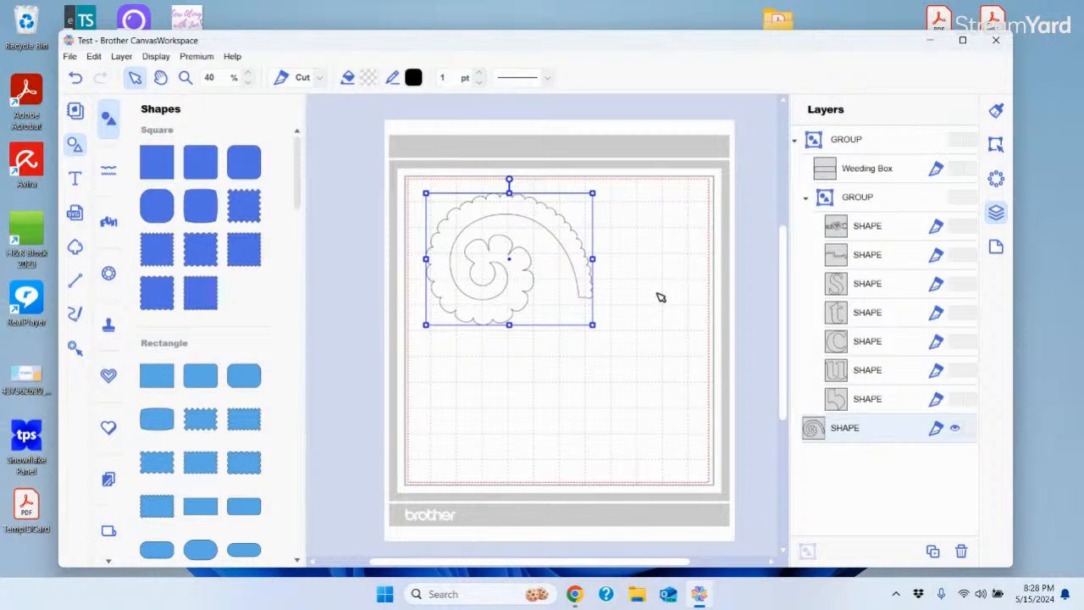
left_click(72, 56)
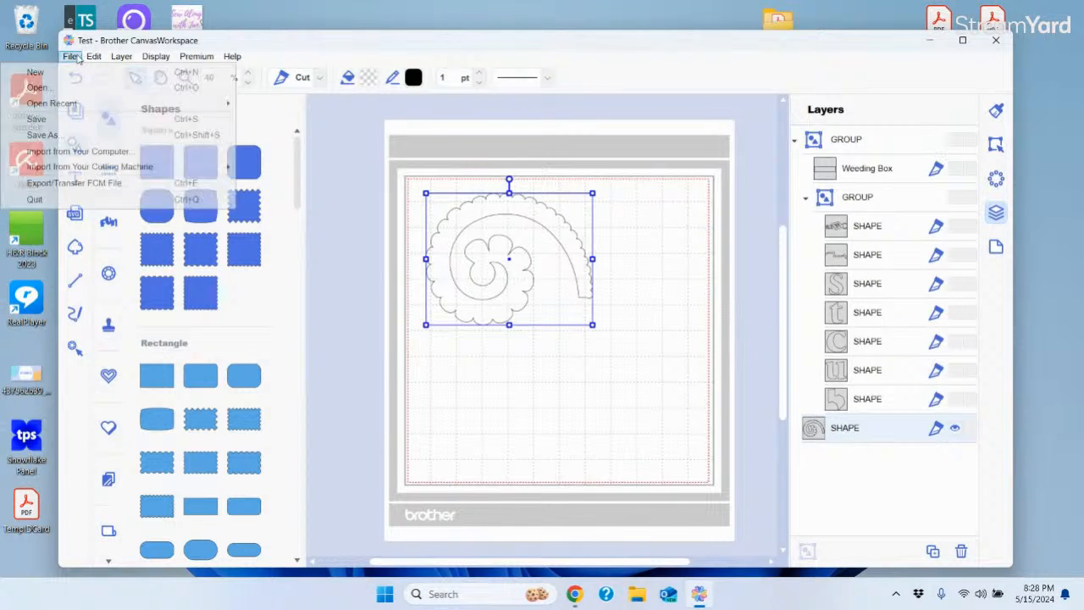
left_click(66, 185)
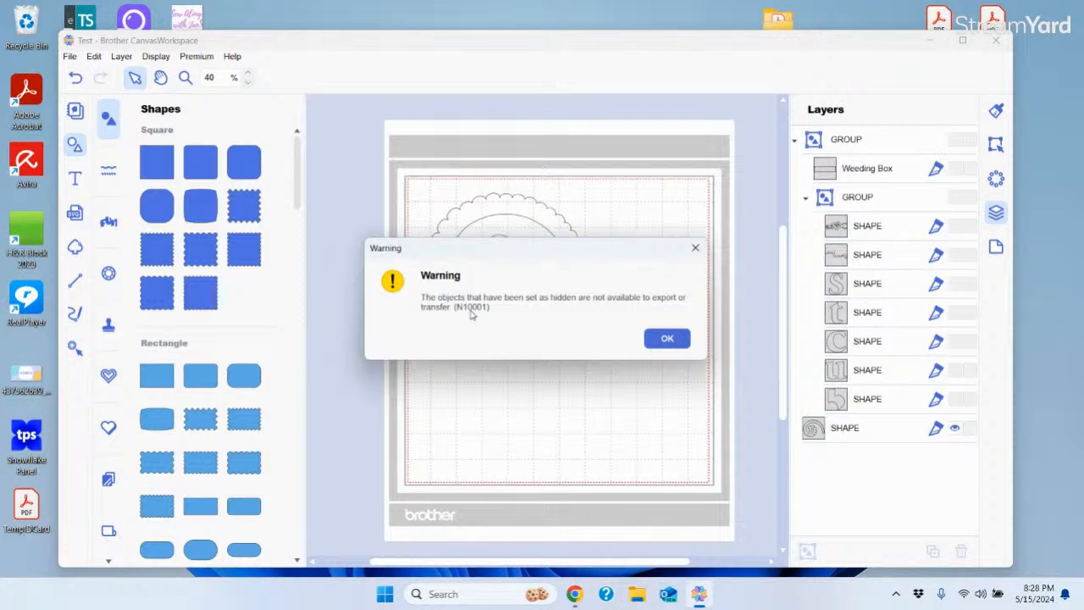
left_click(682, 338)
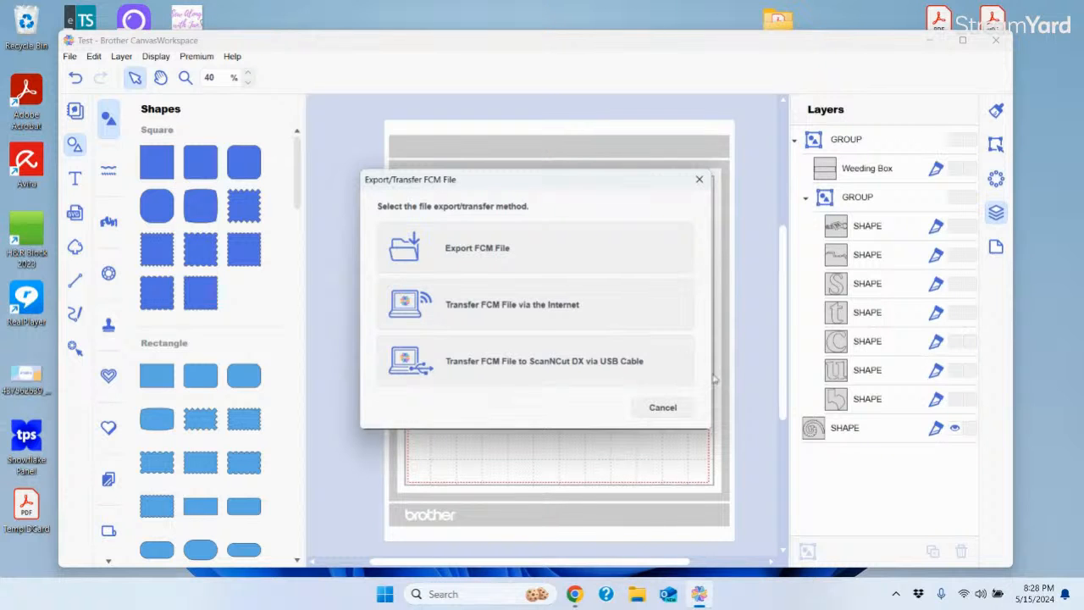
left_click(667, 411)
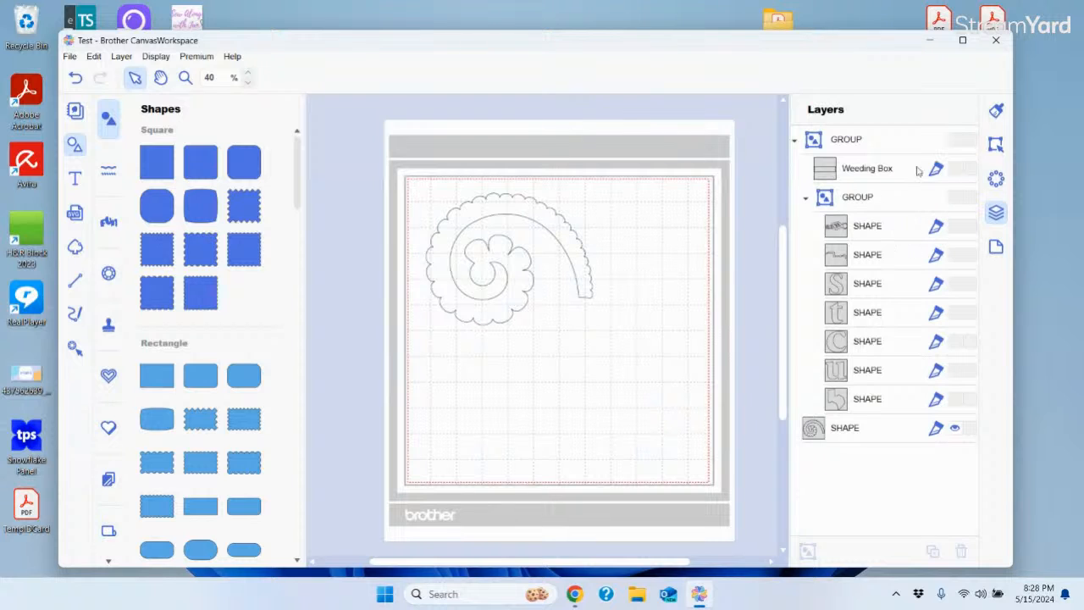
Unhide all seven logo shapes and the weeding box, hide the spiral flower, and lower the logo slightly
left_click(956, 399)
left_click(956, 370)
left_click(956, 341)
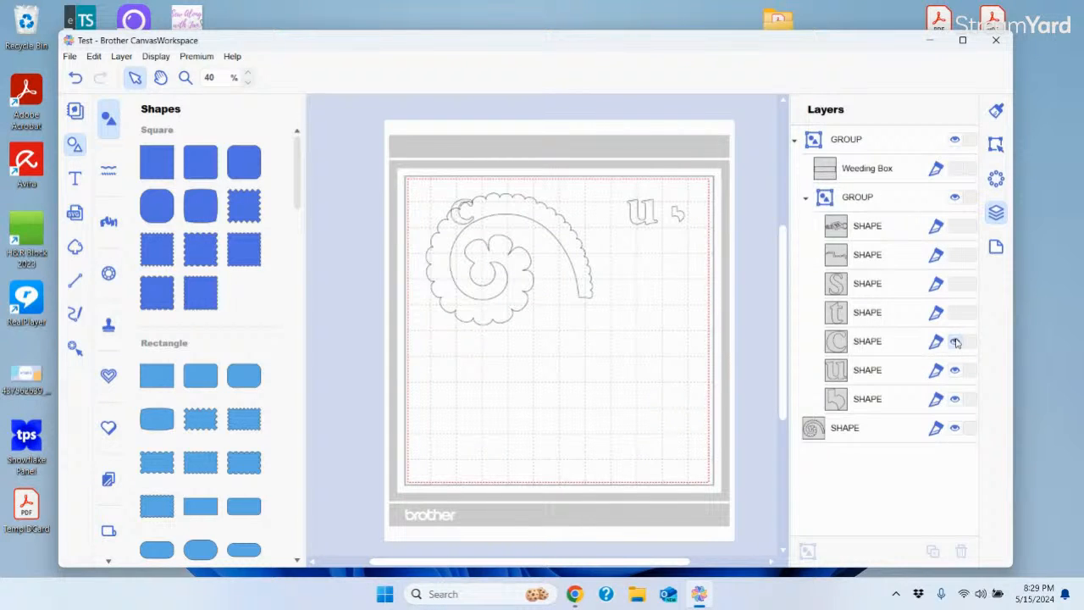
left_click(955, 312)
left_click(956, 284)
left_click(955, 255)
left_click(955, 226)
left_click(955, 169)
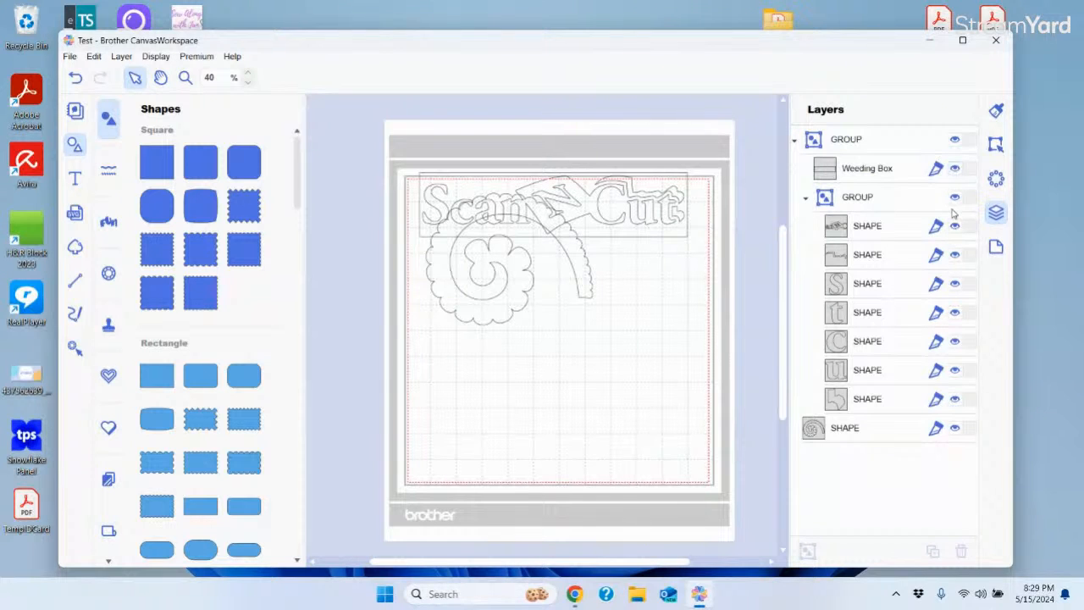
left_click(955, 430)
left_click_drag(576, 225, 585, 265)
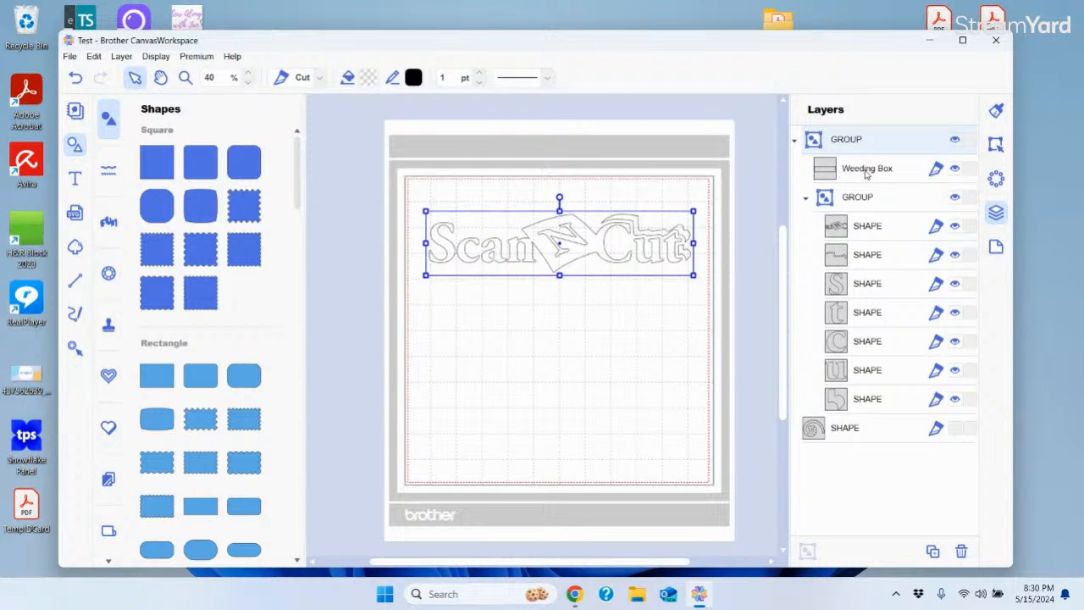
left_click(936, 172)
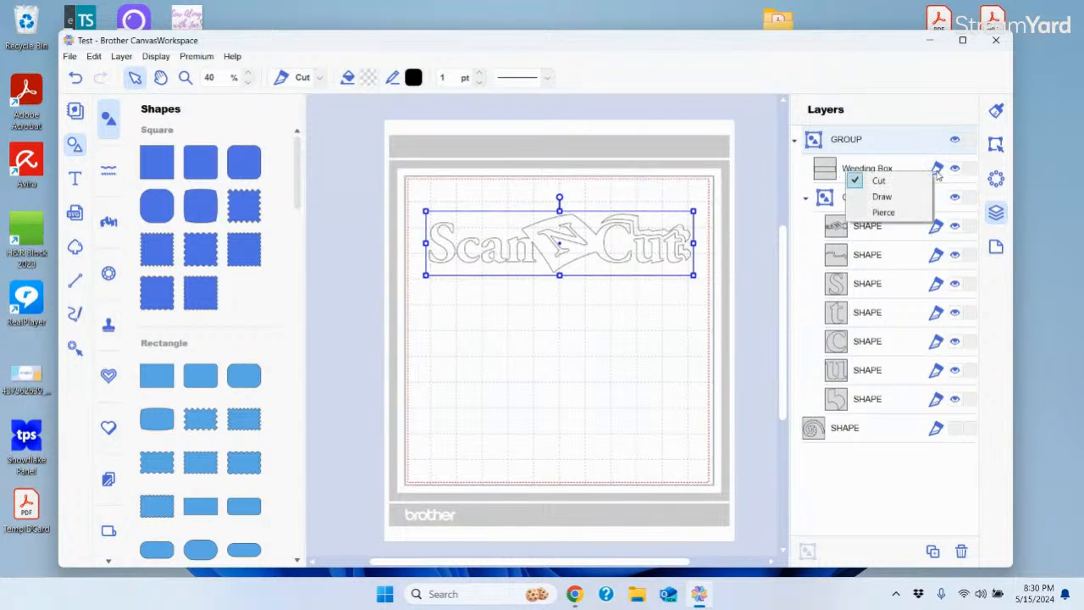
left_click(884, 196)
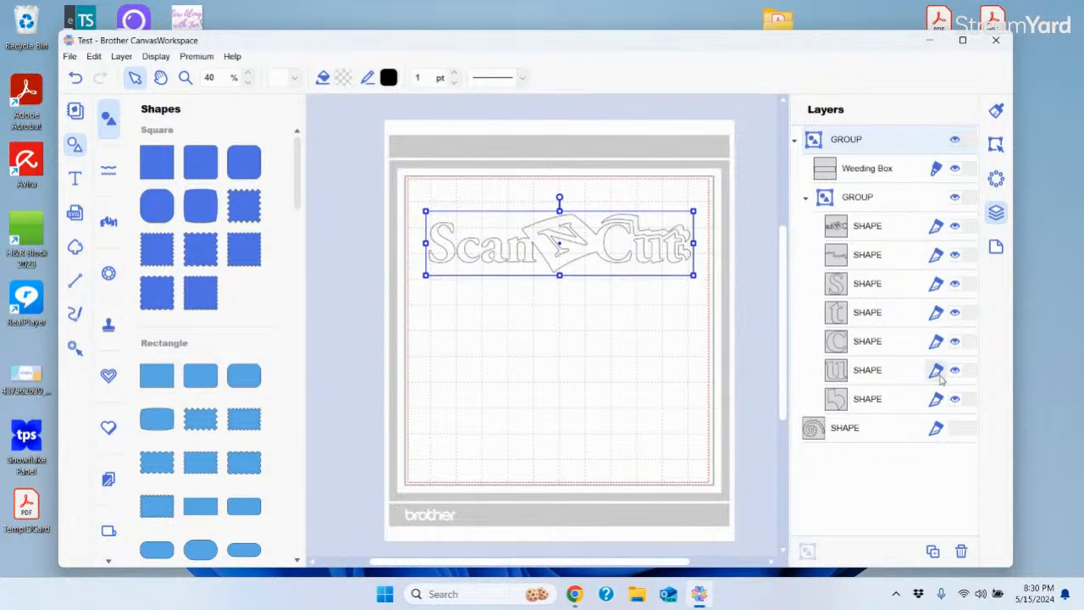
left_click(937, 168)
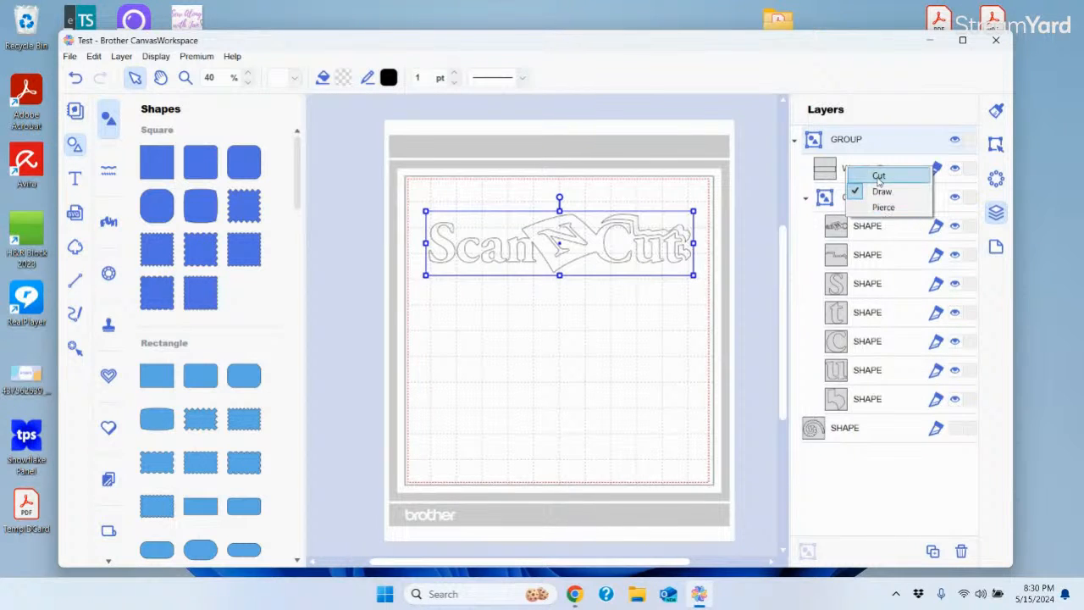
left_click(880, 178)
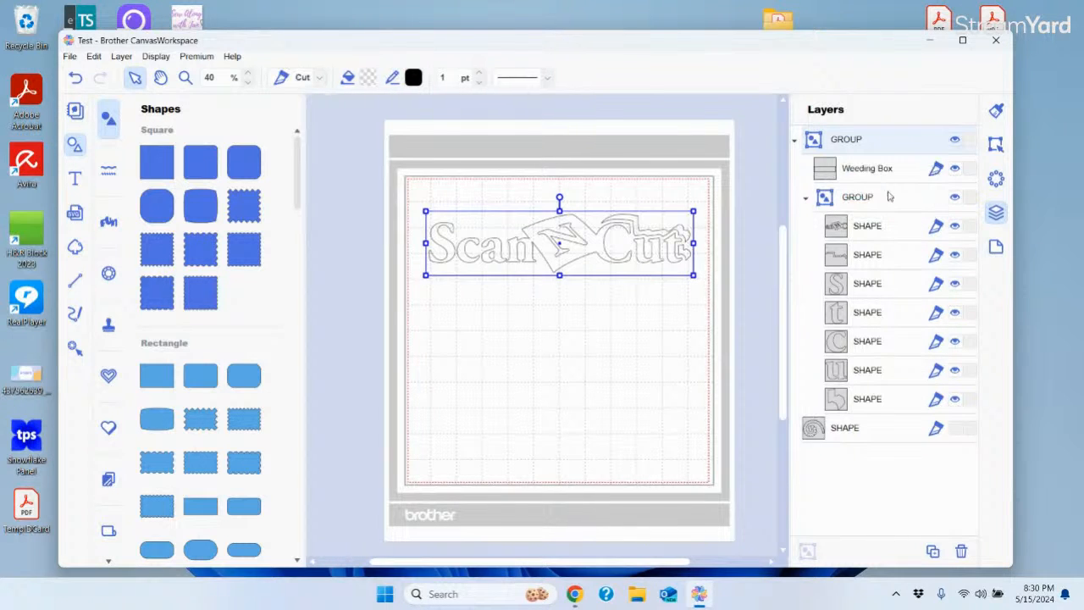
Resize the artboard to 12" x 24" from the Artboard Size list
left_click(997, 247)
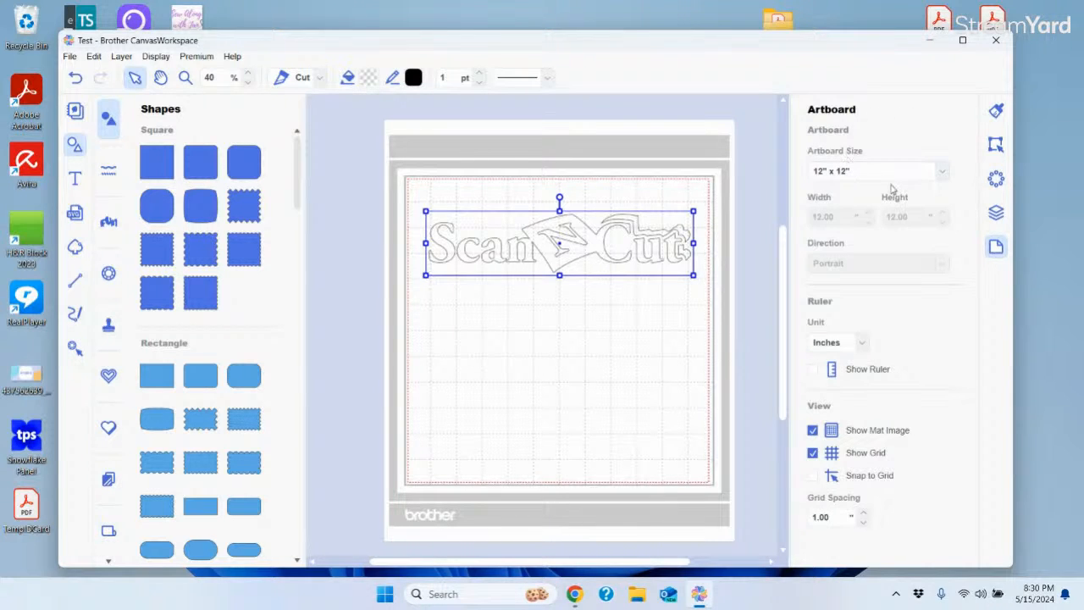
left_click(943, 174)
left_click(837, 196)
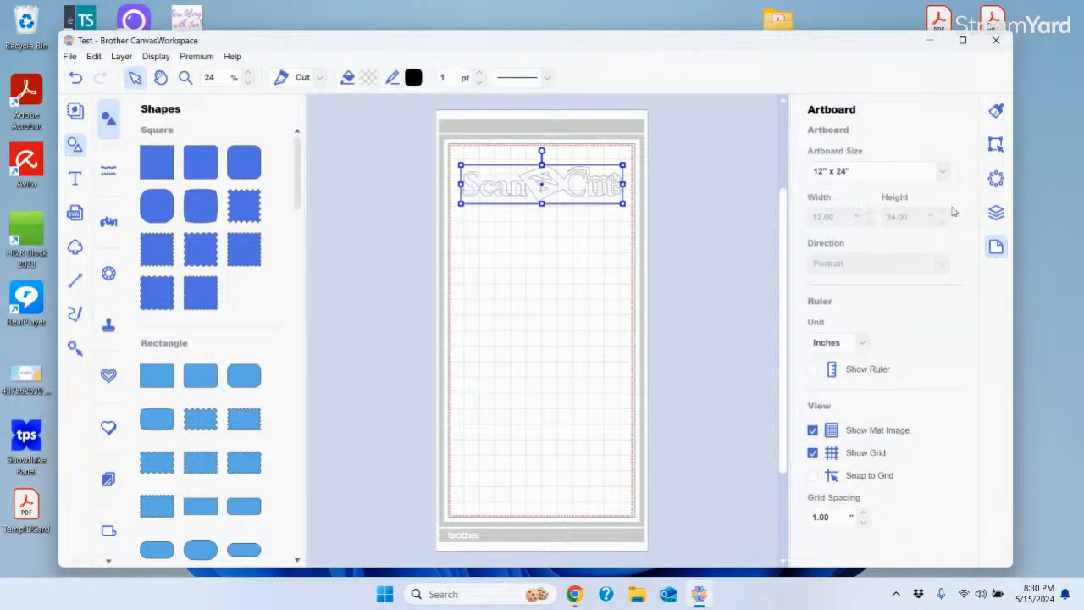
left_click(942, 173)
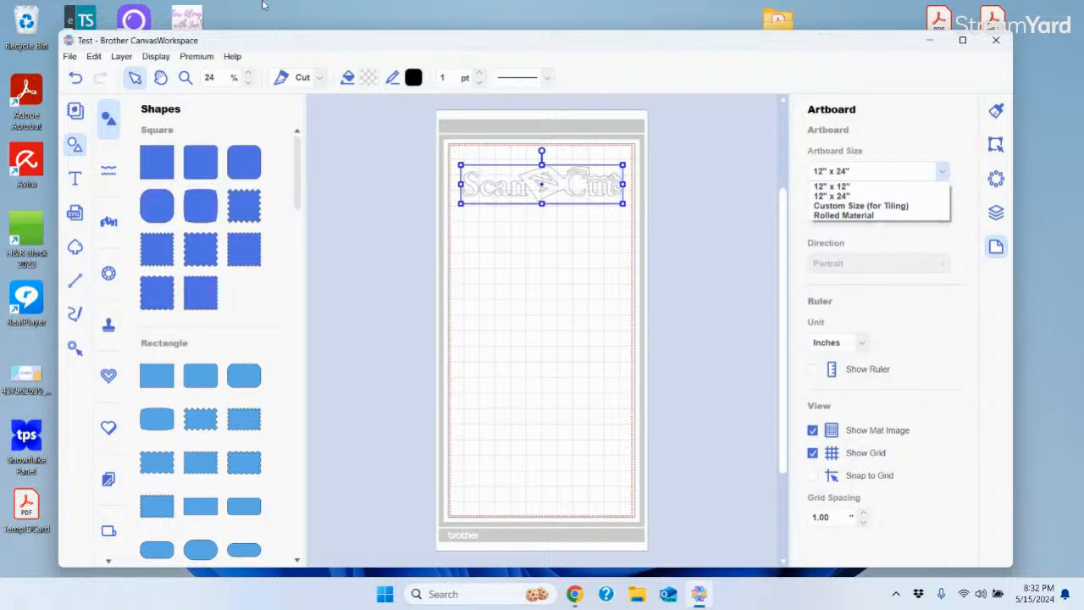
left_click(232, 61)
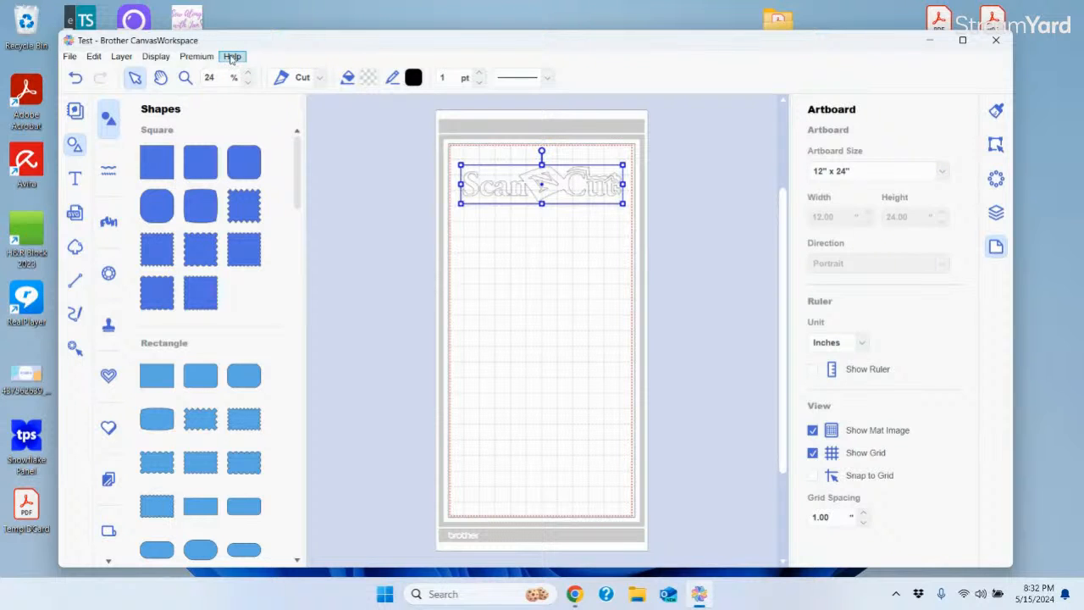
left_click(233, 61)
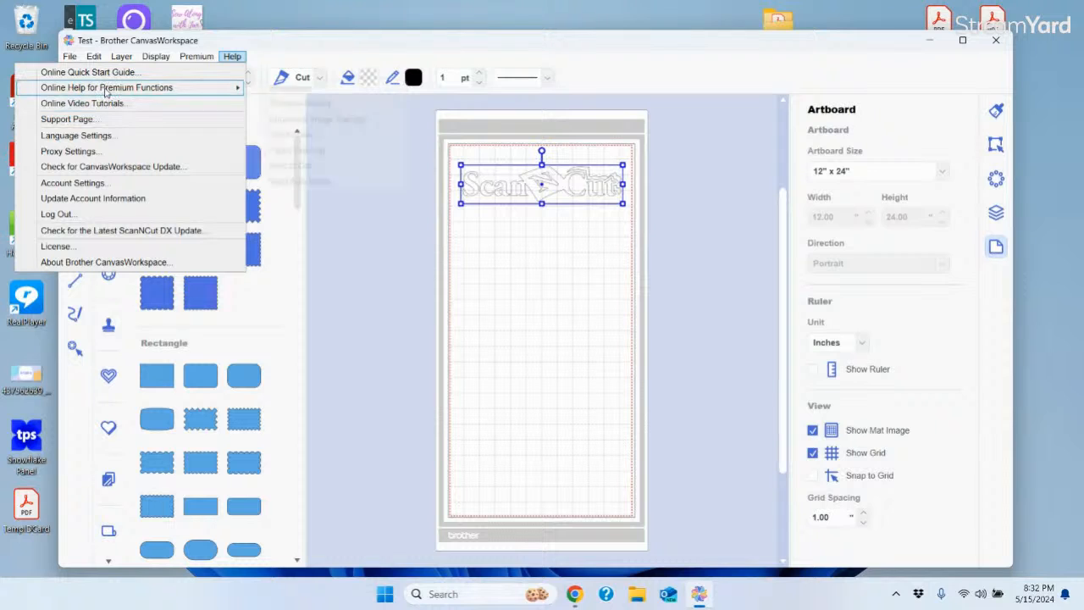
mouse_move(106, 89)
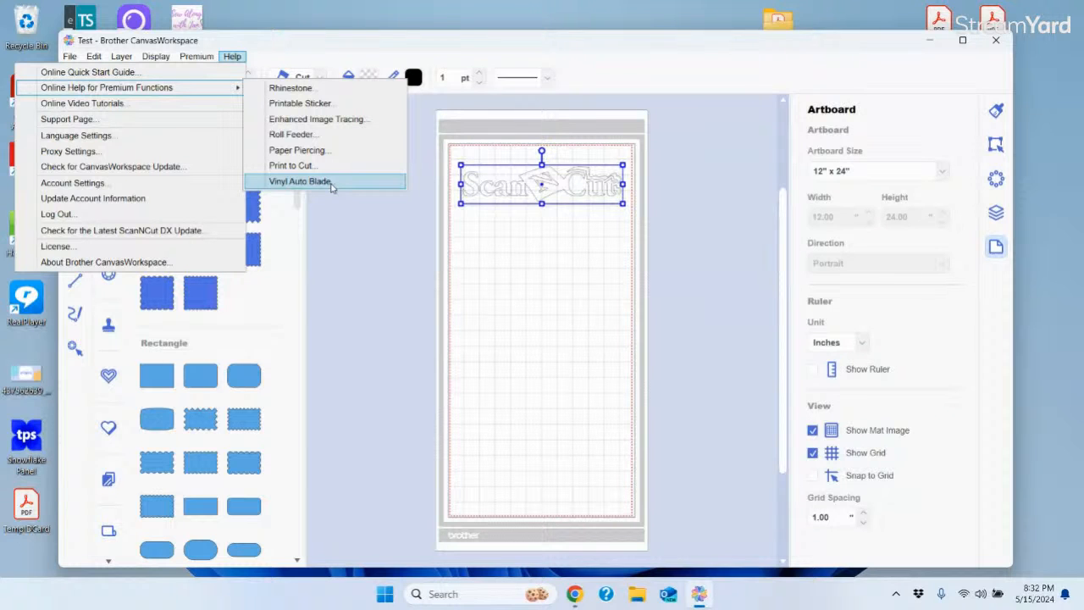
left_click(372, 252)
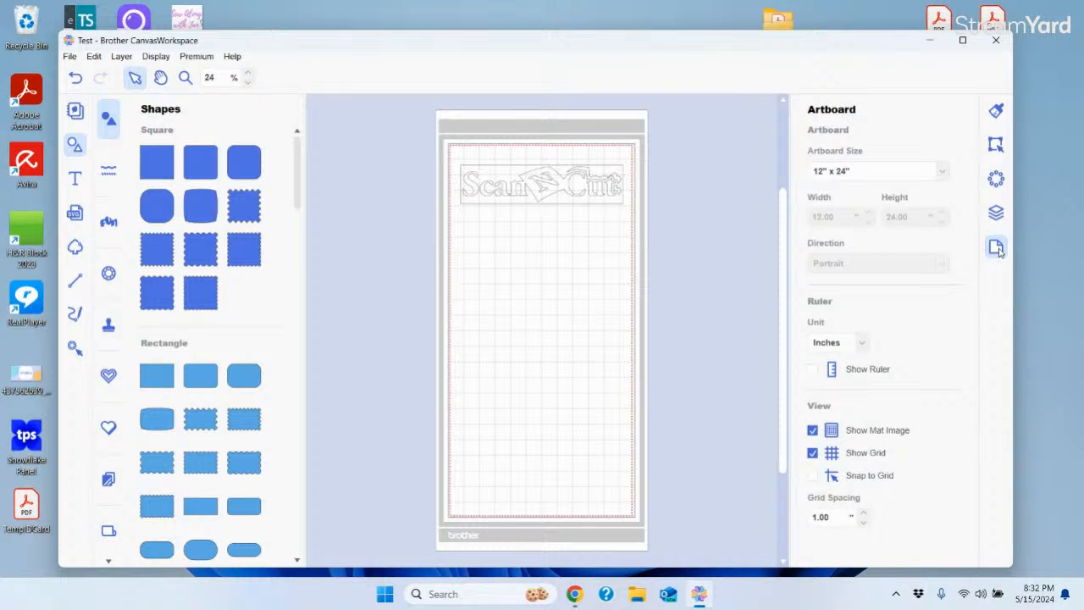
left_click(943, 173)
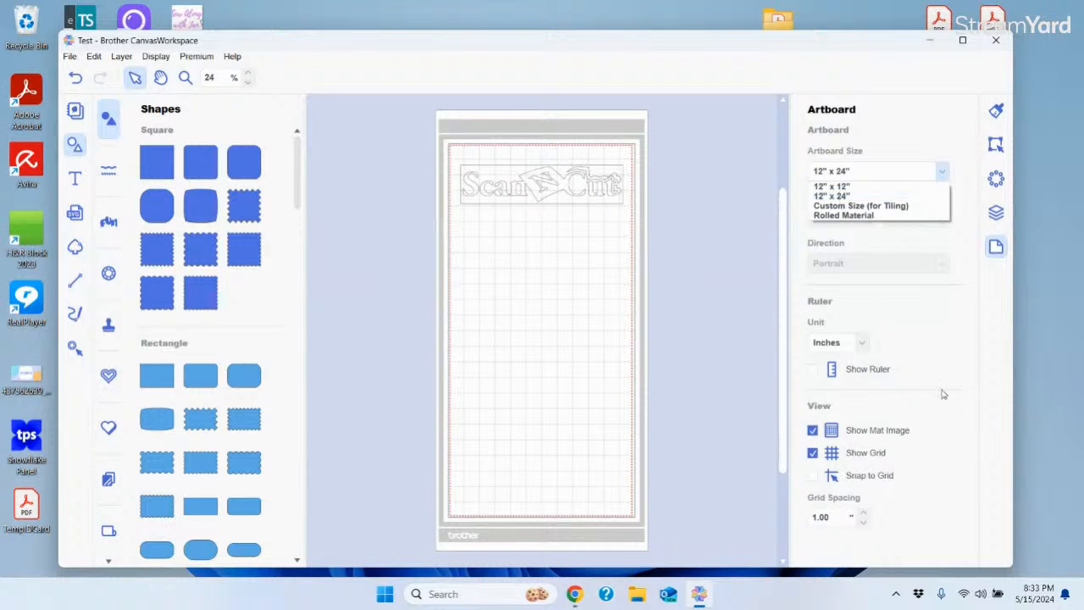
left_click(936, 340)
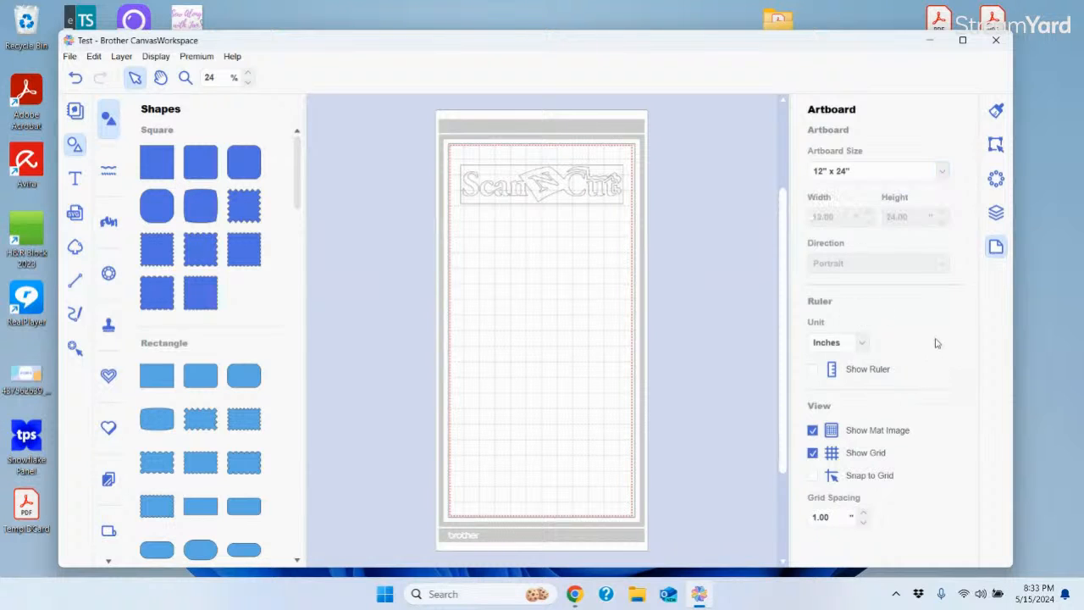
left_click(813, 431)
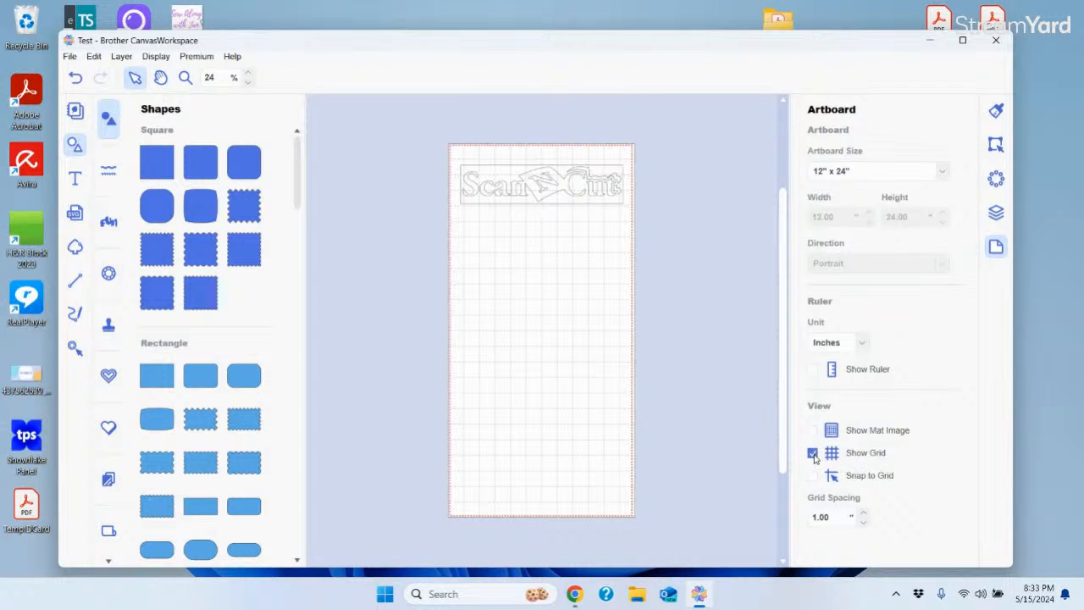
left_click(813, 454)
left_click(813, 431)
left_click(813, 454)
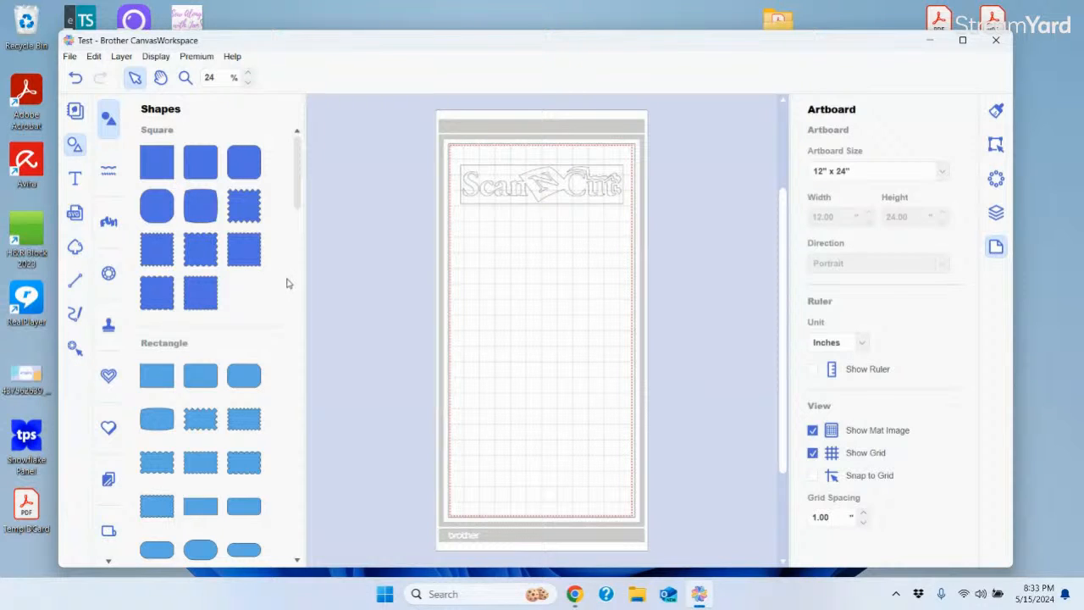
left_click(997, 146)
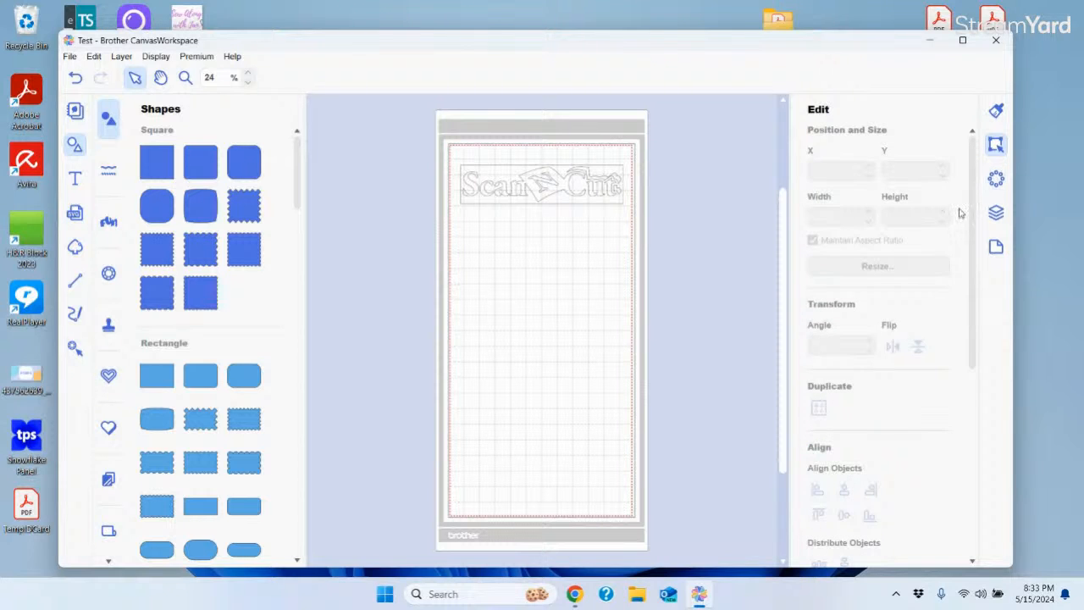
Check the Properties panel, then return to Edit and scroll down to the Process Overlap, Convert to Shapes and Offset options
scroll(970, 218, "down", 5)
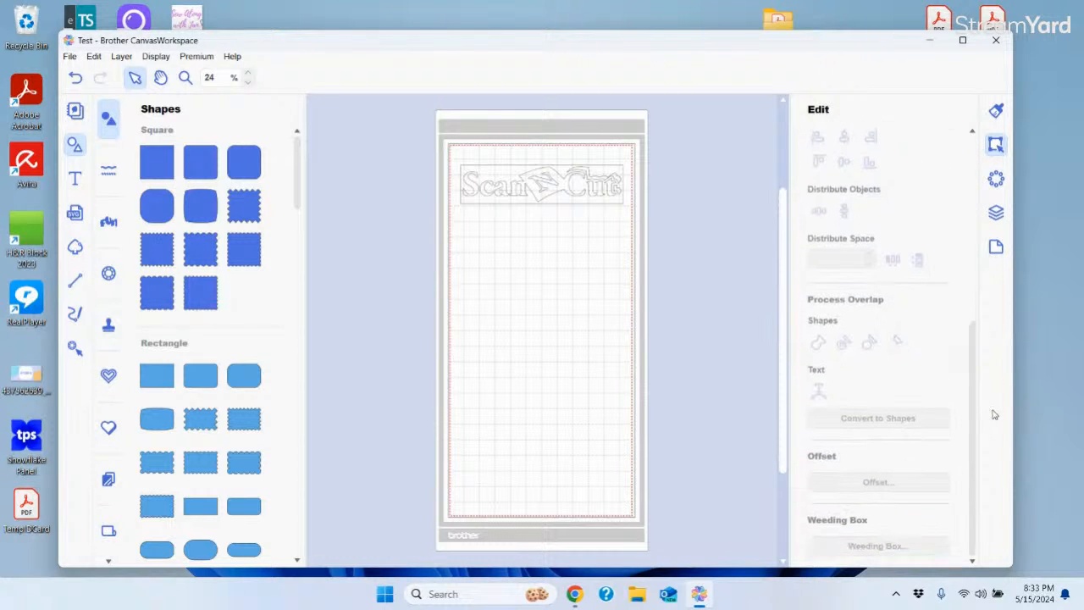
scroll(995, 429, "up", 5)
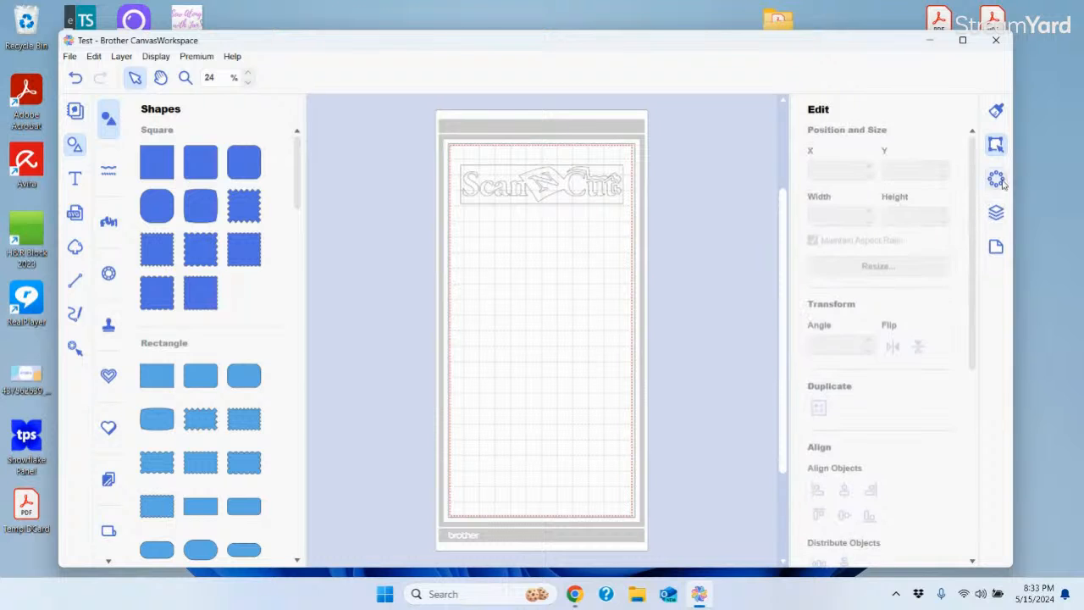
left_click(997, 112)
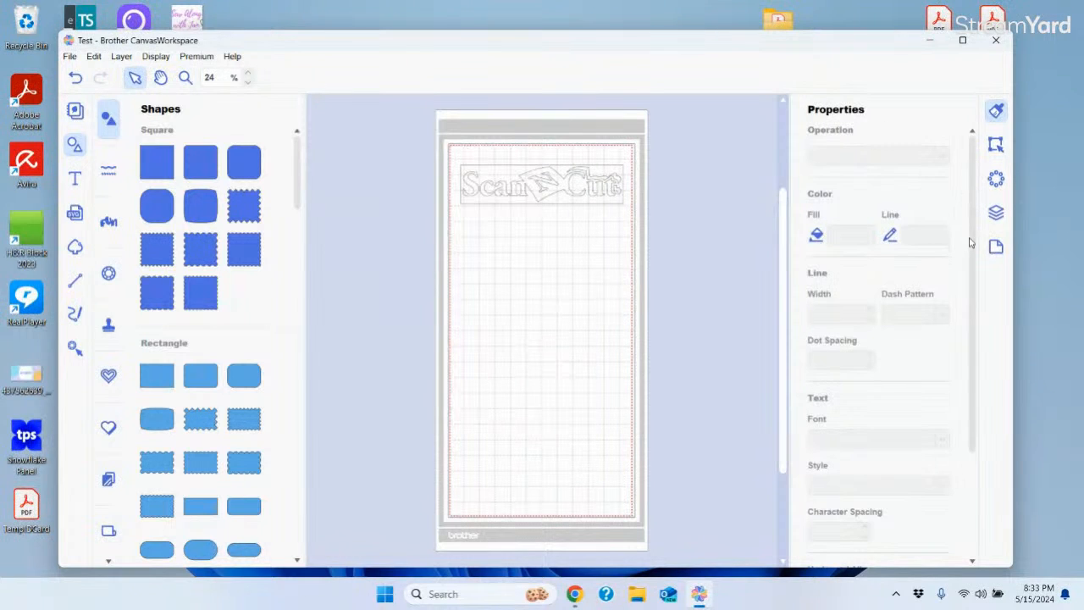
left_click_drag(974, 244, 992, 360)
scroll(977, 266, "up", 4)
scroll(977, 279, "down", 3)
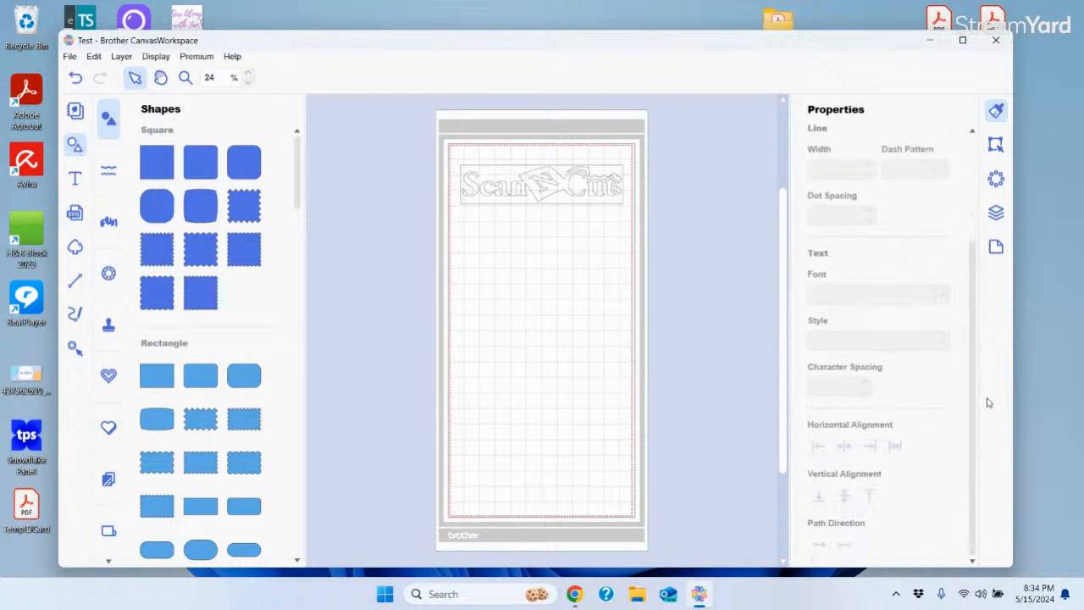
left_click(996, 144)
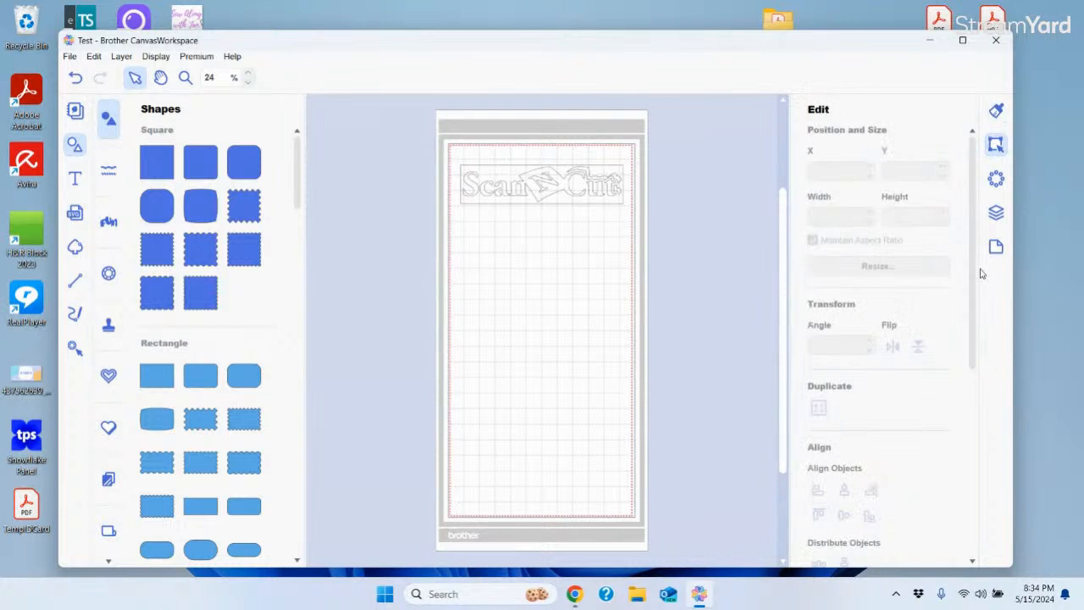
scroll(976, 288, "down", 2)
scroll(982, 344, "down", 3)
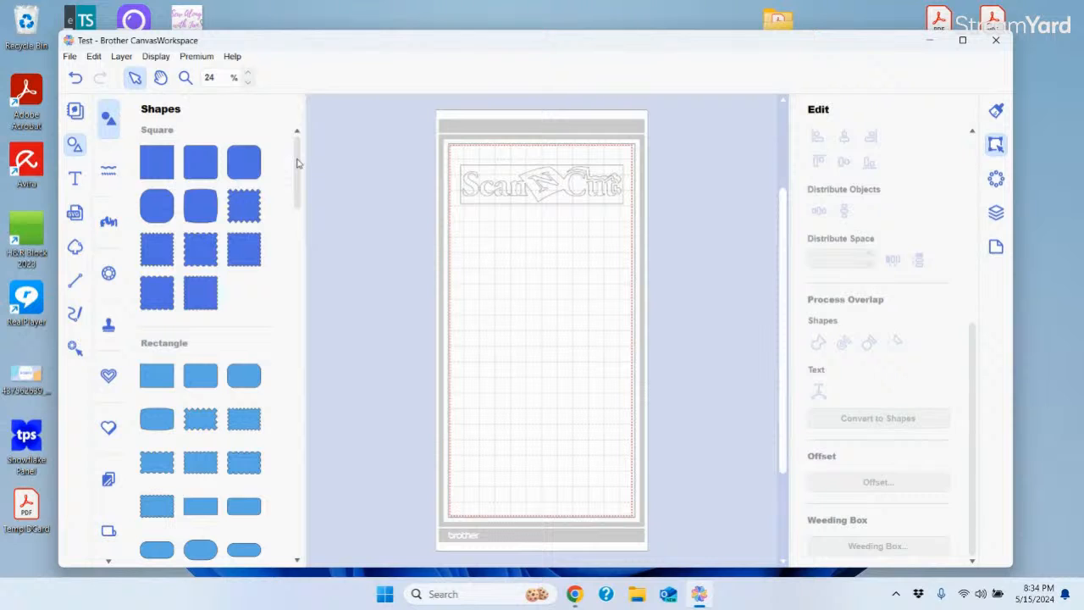
Add a plain circle from Shapes and place it in the middle of the mat
left_click_drag(308, 261, 310, 303)
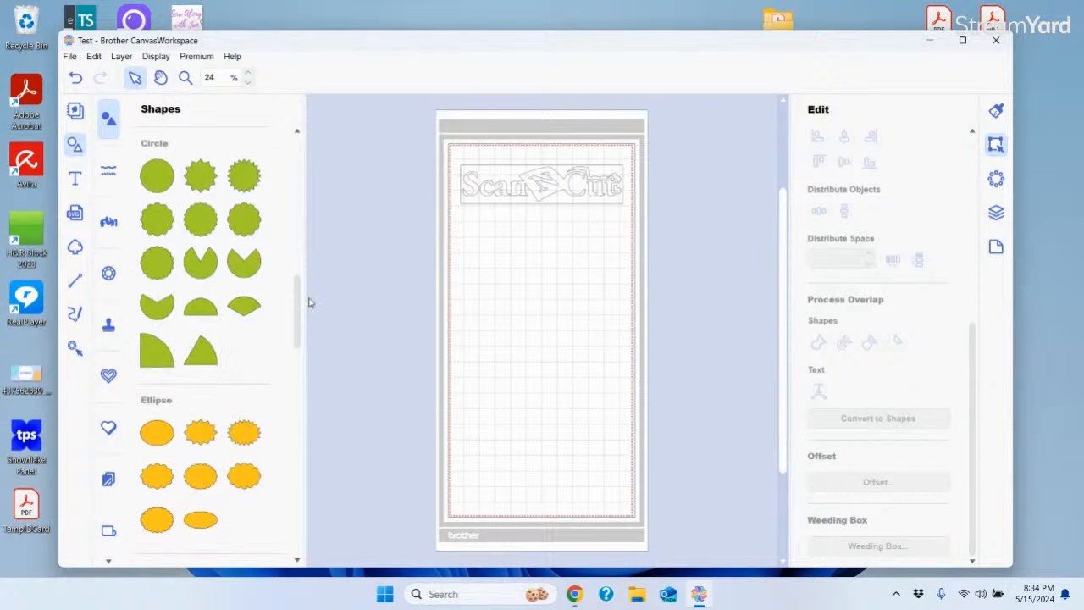
left_click(155, 175)
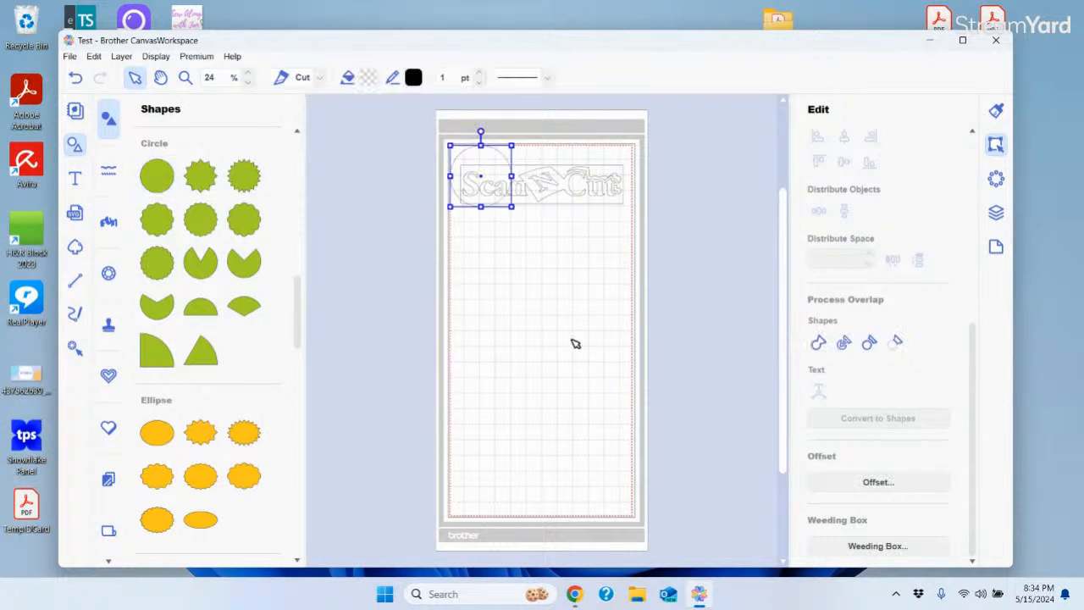
left_click_drag(479, 173, 541, 291)
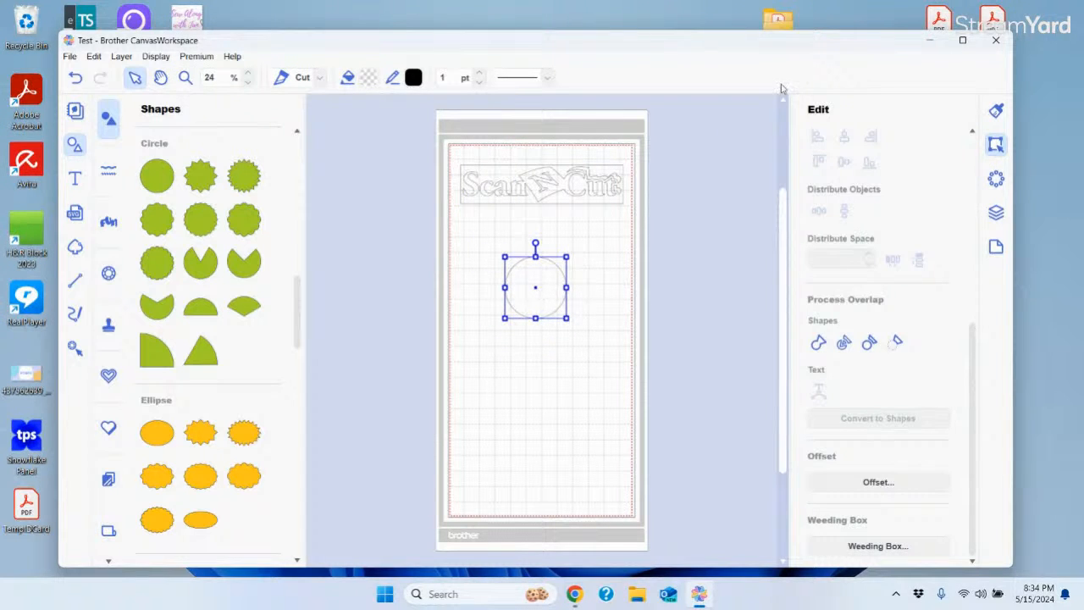
Change the artboard size to 12" x 12" and nudge the circle slightly higher
left_click(997, 246)
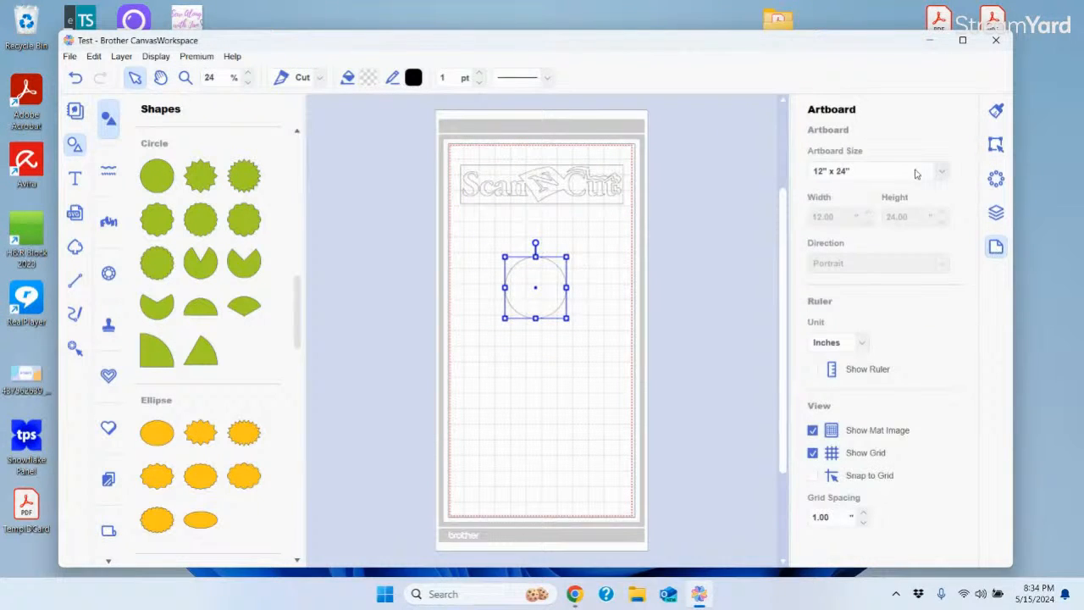
left_click(943, 172)
left_click(881, 188)
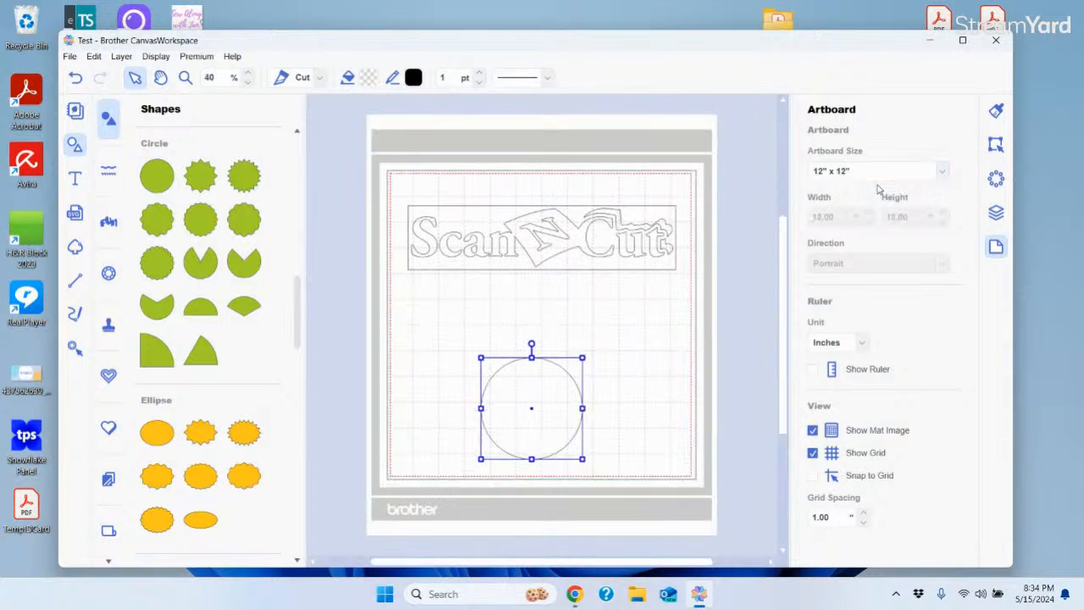
mouse_move(538, 410)
left_mouse_down()
mouse_move(537, 365)
mouse_move(538, 390)
left_mouse_up()
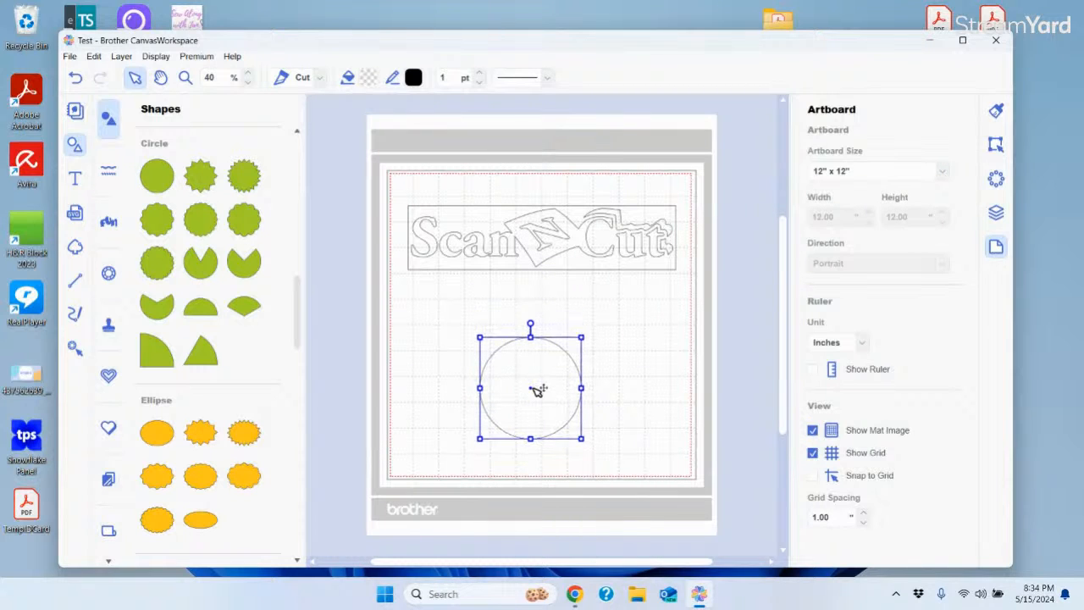
Type 'Janice' above the circle, set it in Antique Oakland, centre it, and select it with the circle
left_click(75, 179)
left_click(351, 314)
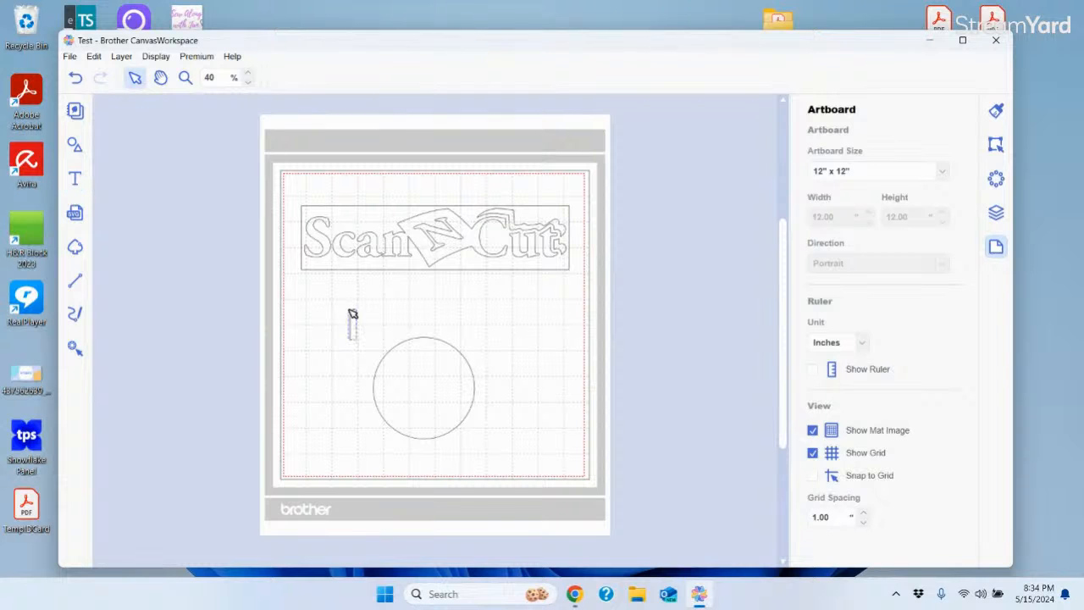
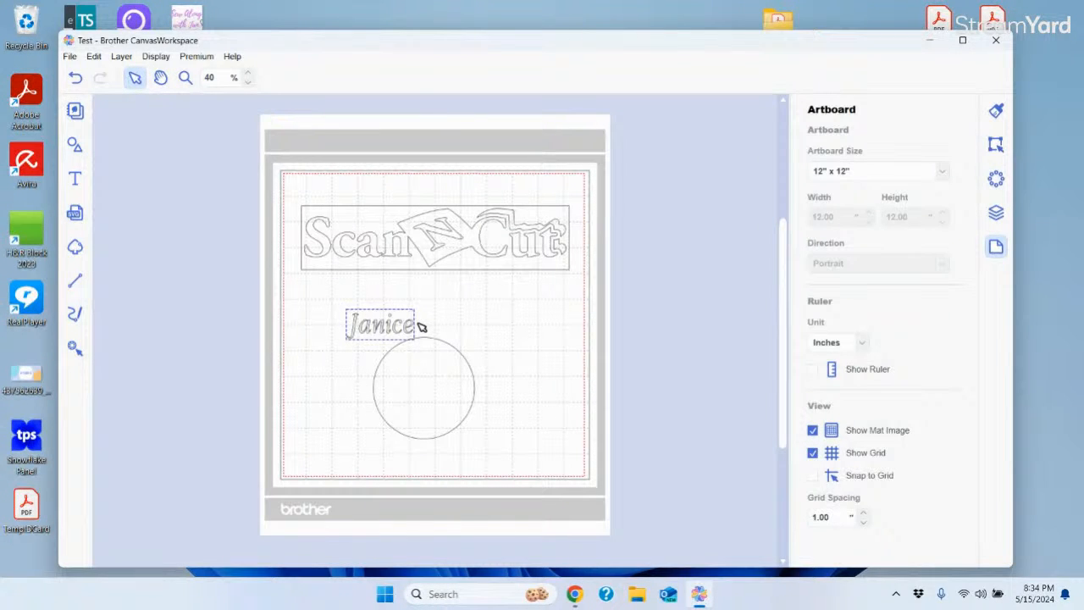
left_click(419, 327)
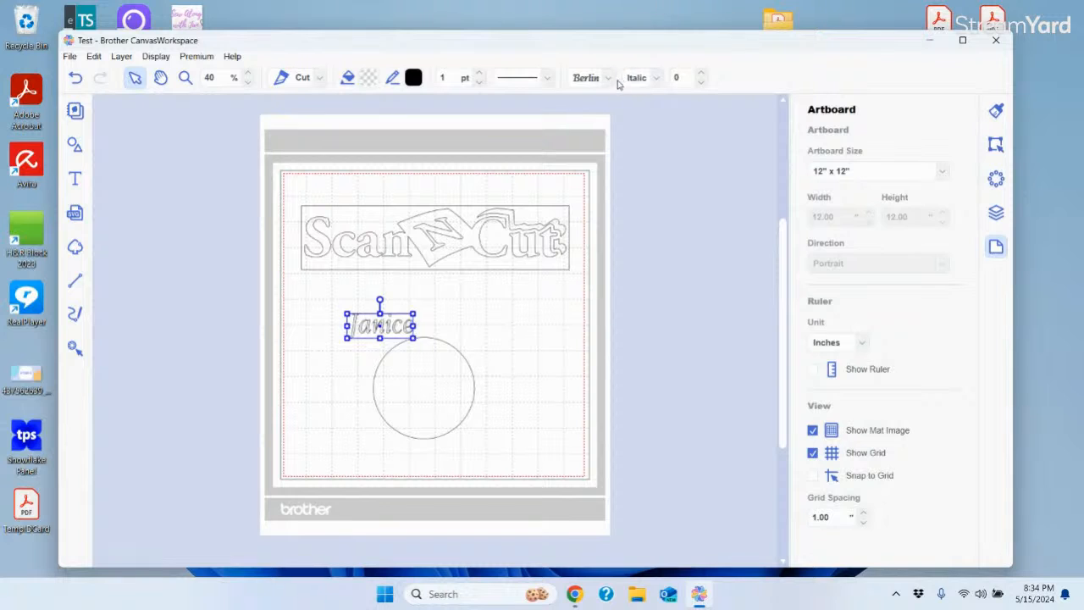
left_click(609, 78)
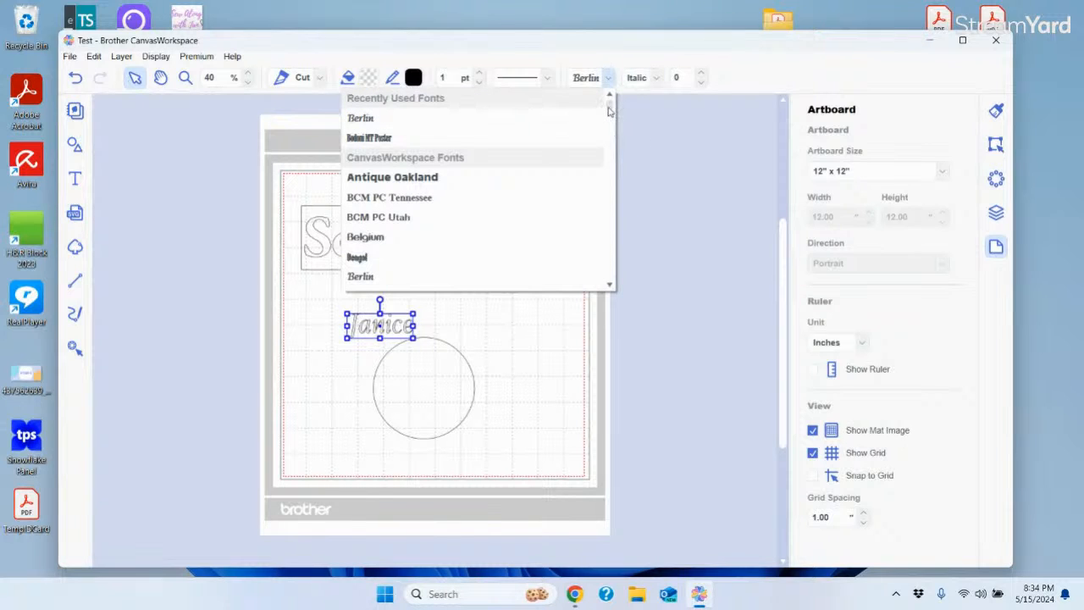
left_click(367, 185)
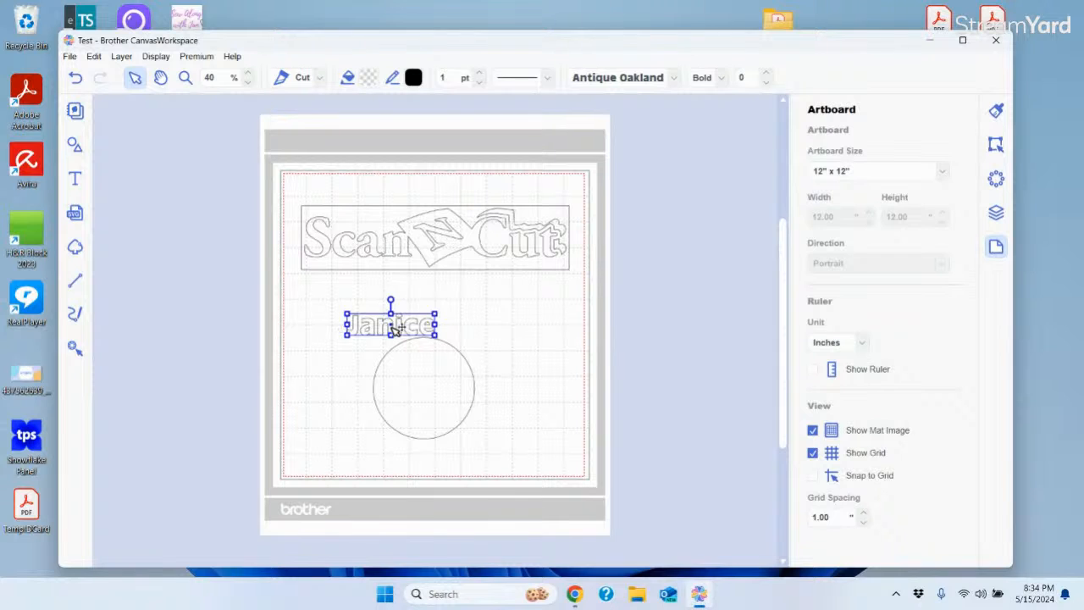
left_click_drag(393, 332, 423, 328)
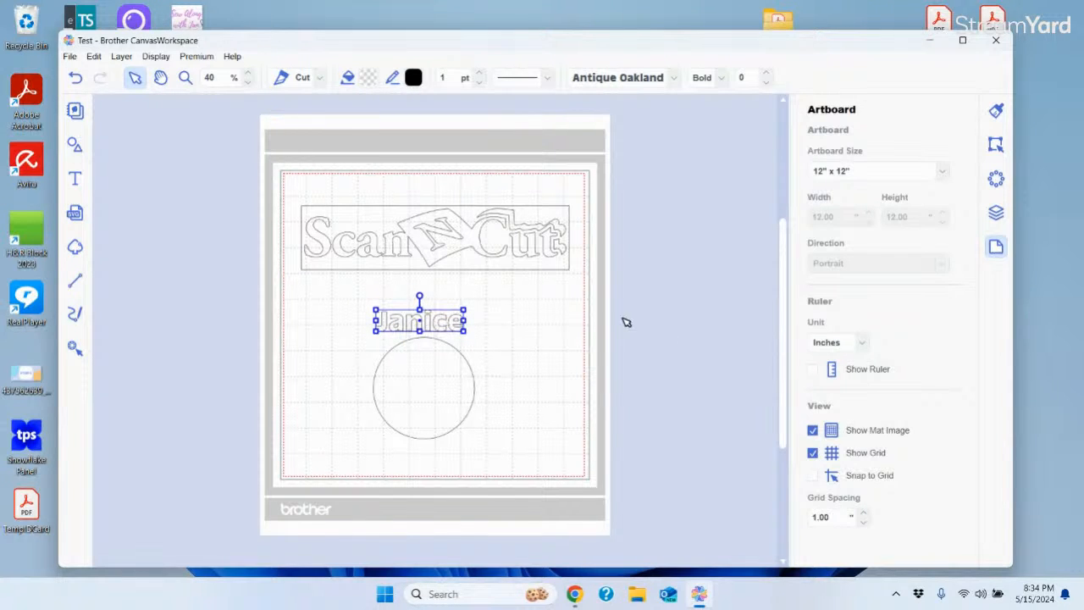
left_click(476, 368, "shift")
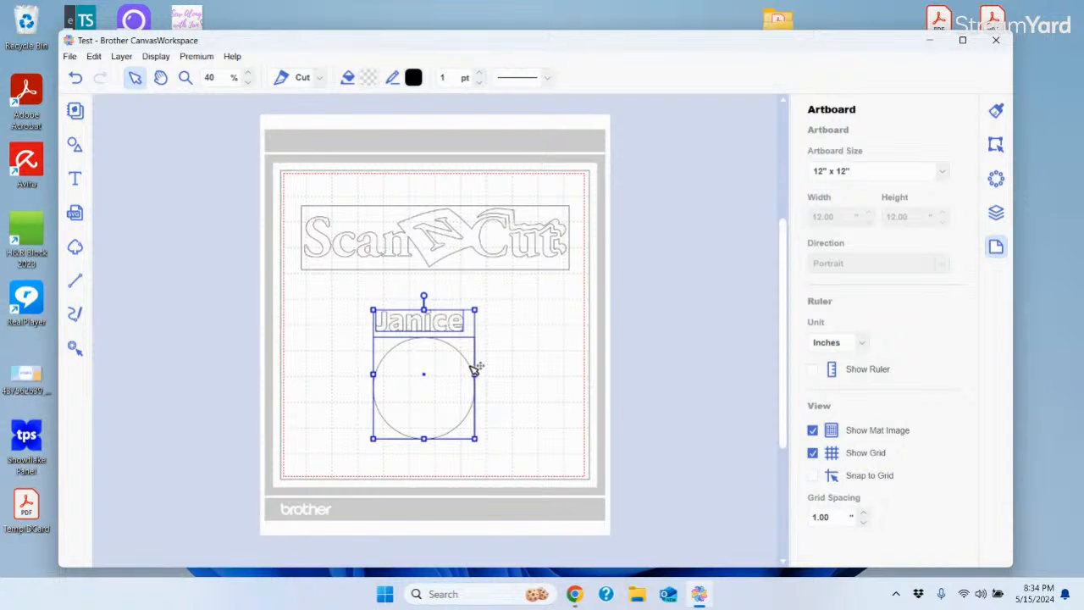
Wrap Janice around the circle with Text on Path and rotate the arc over the circle's top
left_click(996, 145)
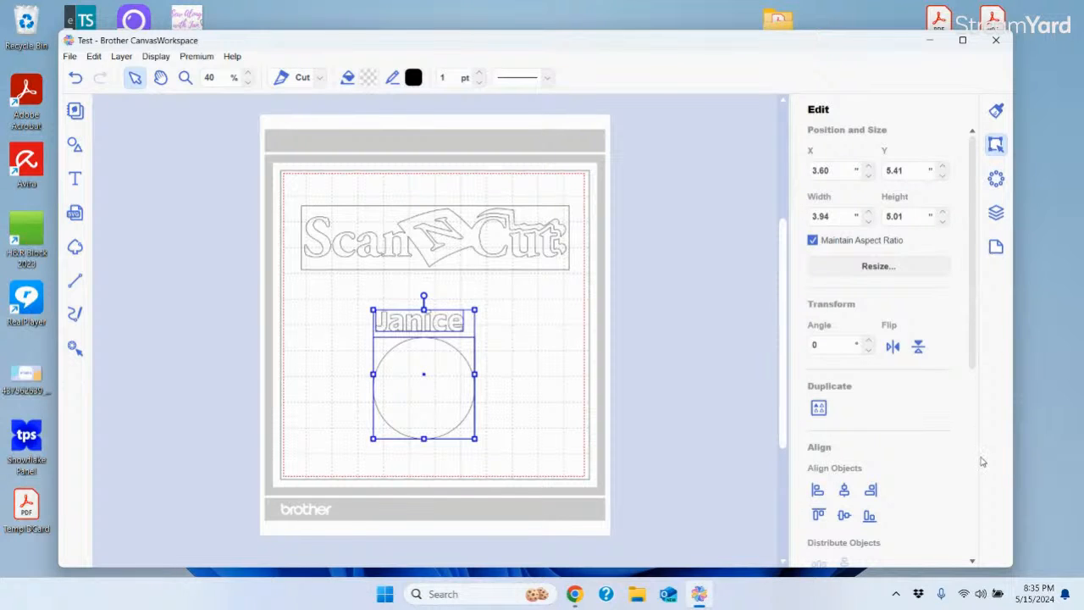
left_click(996, 113)
scroll(974, 254, "down", 4)
scroll(983, 283, "up", 4)
left_click(995, 147)
left_click_drag(976, 241, 939, 427)
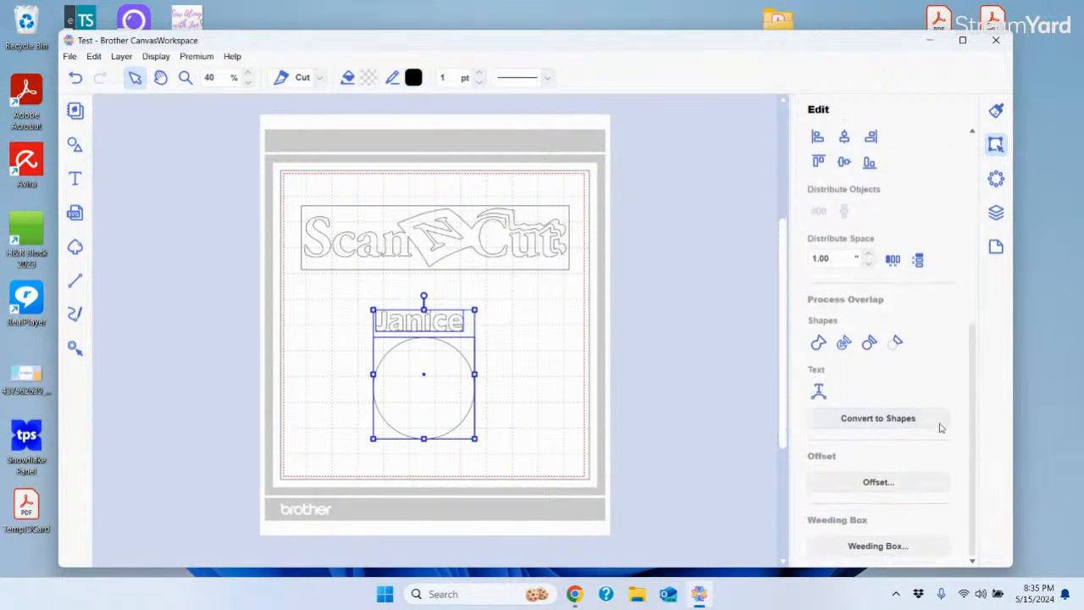
left_click(819, 396)
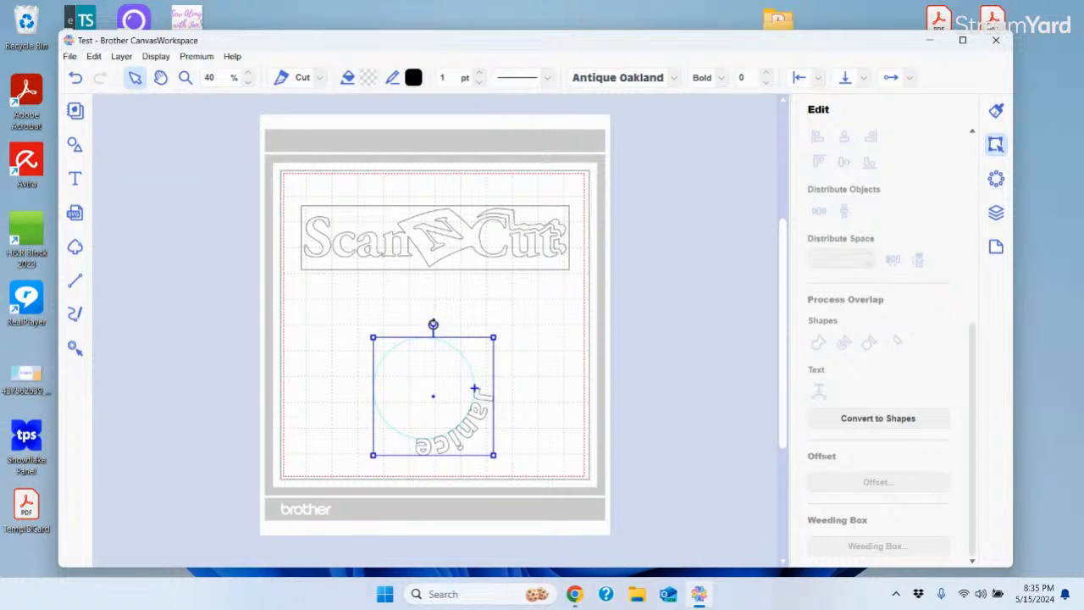
left_click_drag(435, 322, 424, 416)
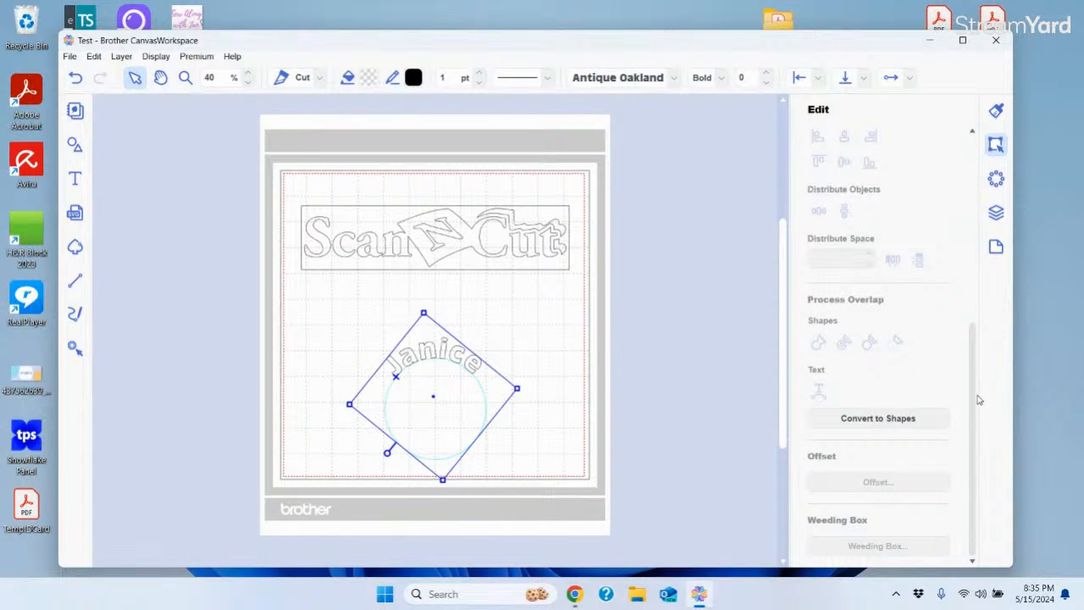
Try converting the Janice text to shapes and moving it, then undo back to editable text
mouse_move(974, 407)
left_mouse_down()
mouse_move(972, 368)
mouse_move(978, 420)
left_mouse_up()
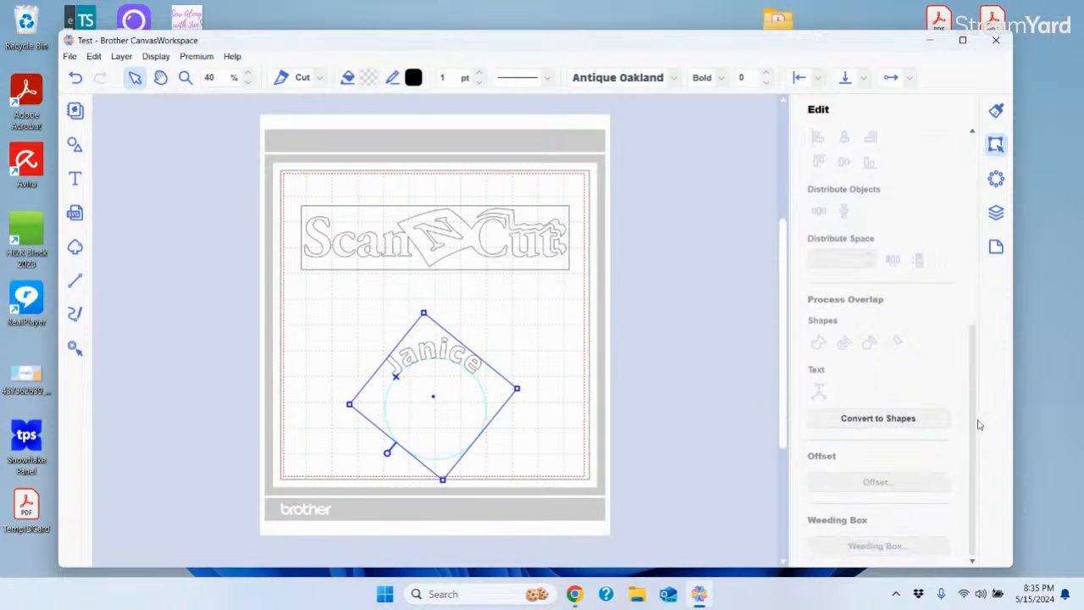
left_click(865, 418)
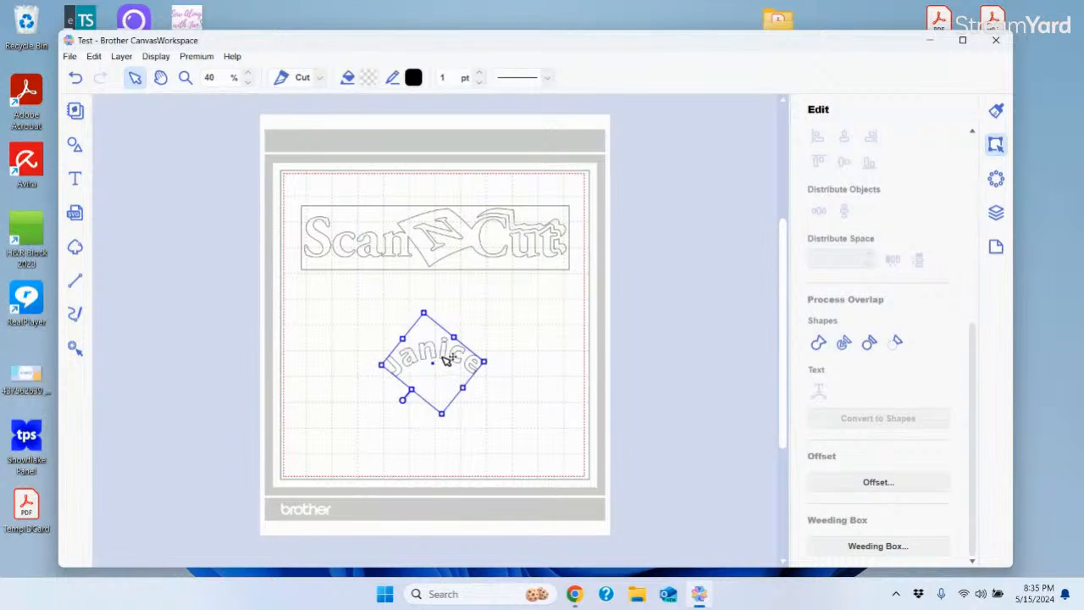
left_click_drag(448, 360, 436, 325)
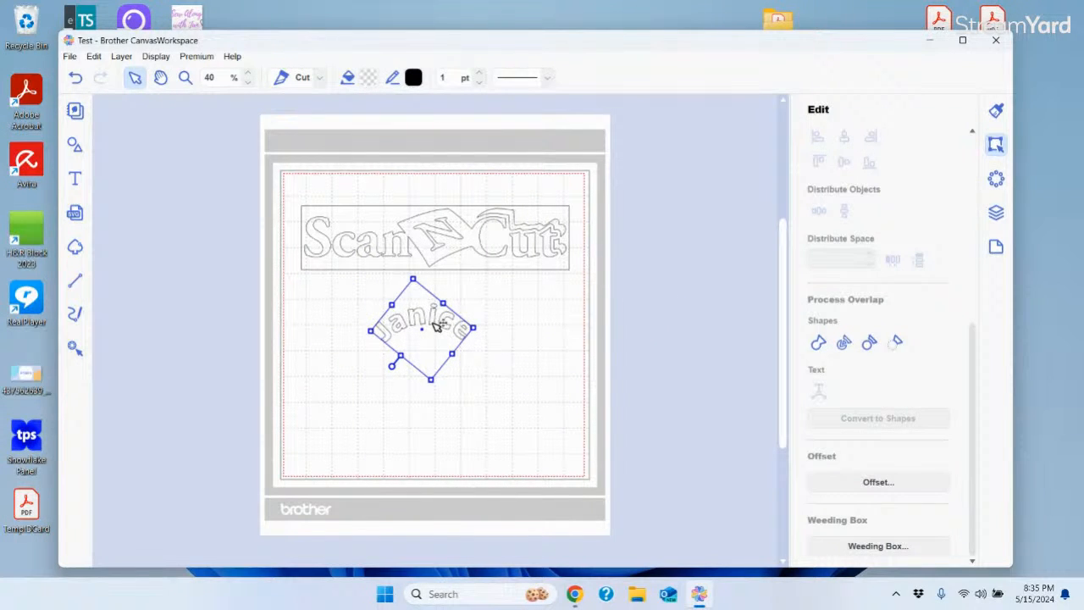
left_click(75, 78)
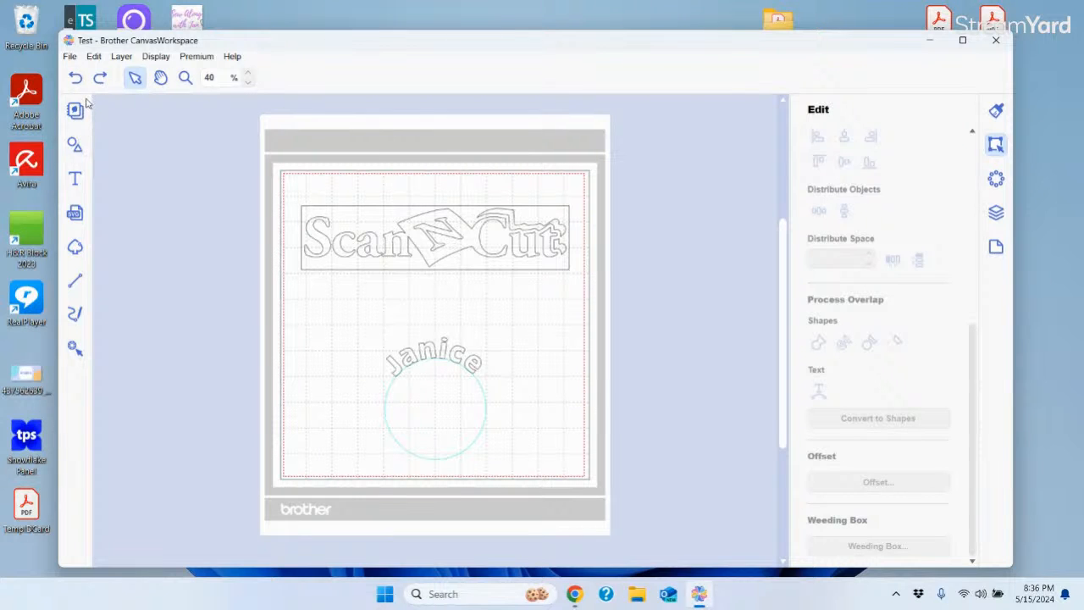
Add a circle from the basic shapes and drag it over the Janice circle
left_click(74, 144)
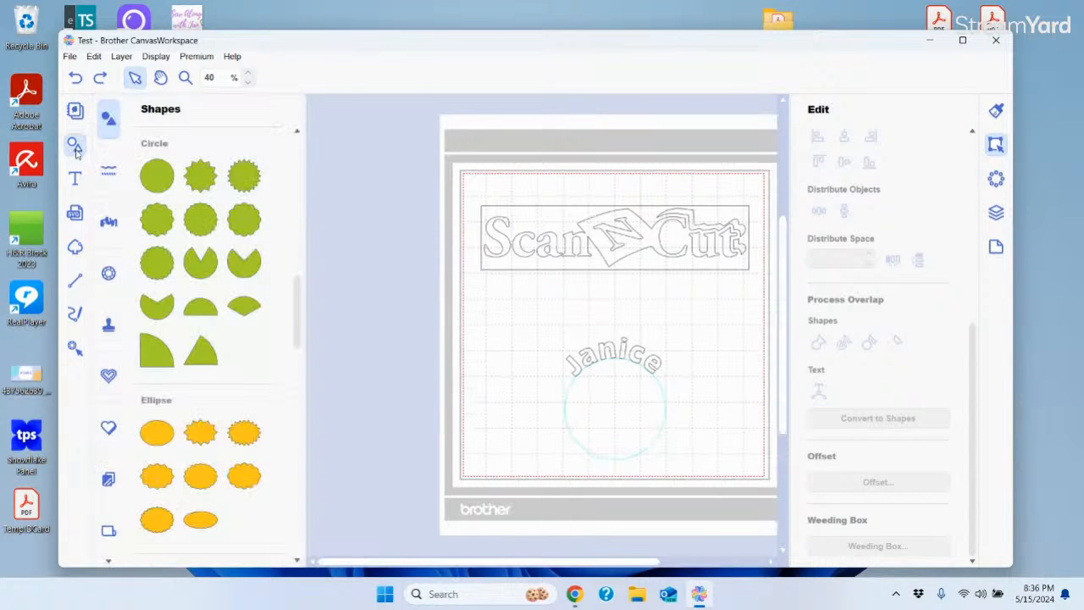
left_click(161, 179)
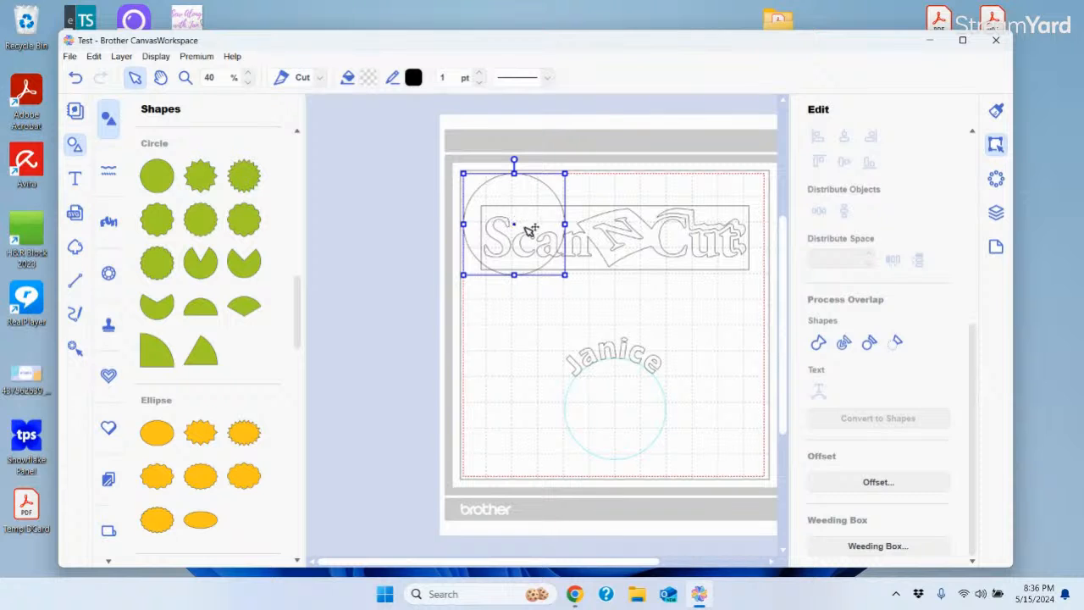
left_click_drag(519, 227, 622, 416)
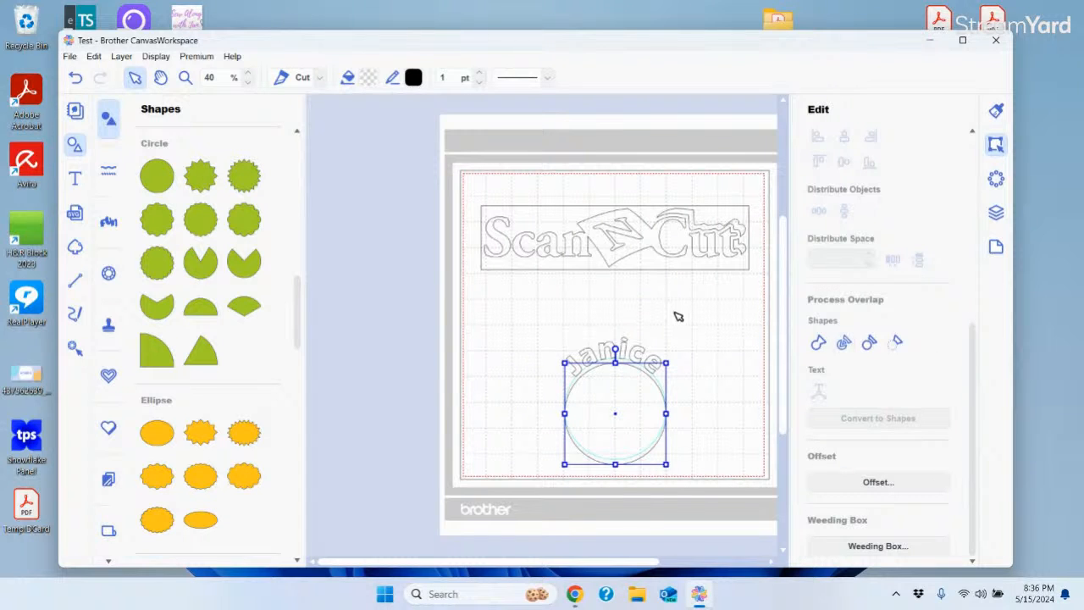
Create a new text object reading 'Schwartz' to the right of the circle
left_click(70, 182)
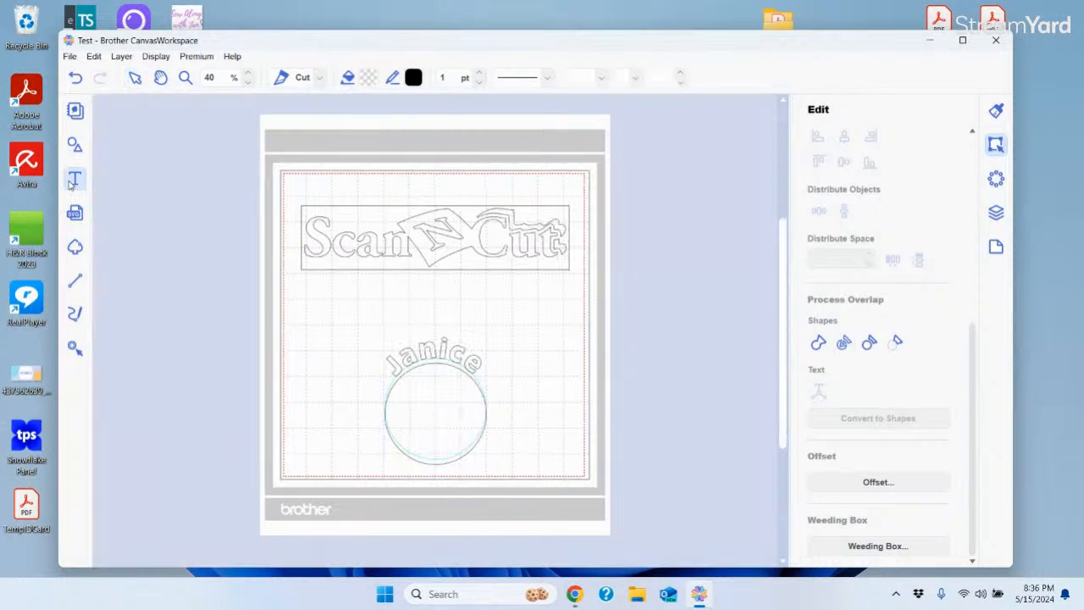
left_click(491, 302)
left_click(489, 300)
key("space")
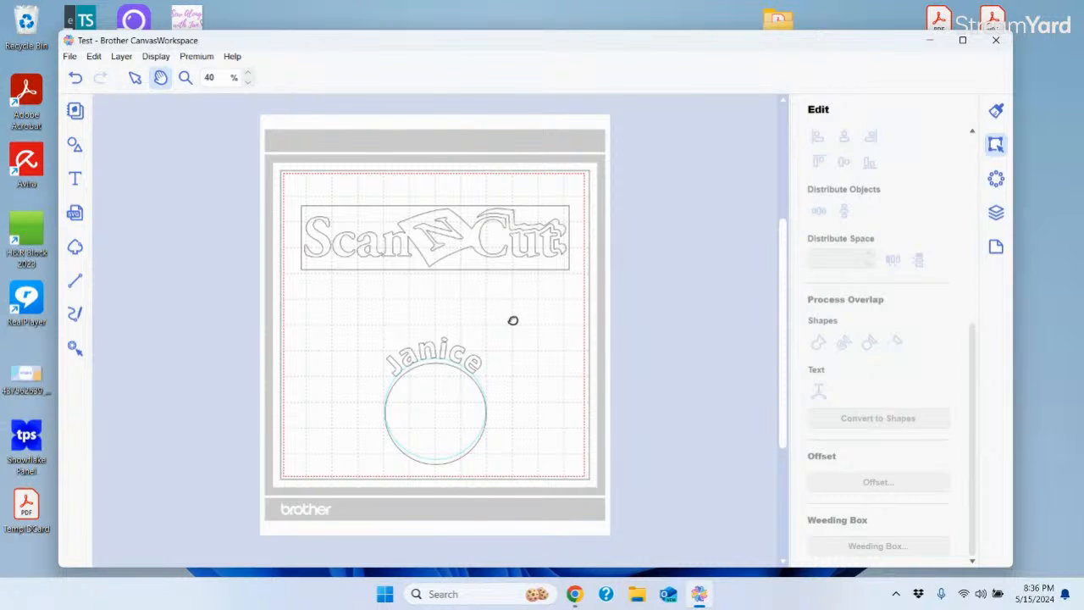
left_click(75, 178)
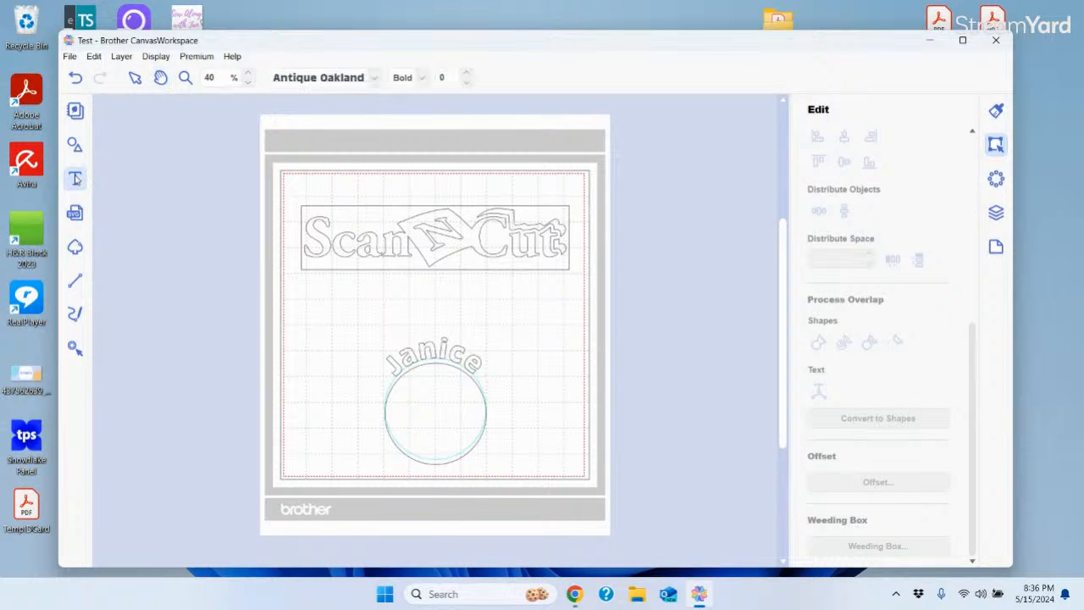
left_click(464, 311)
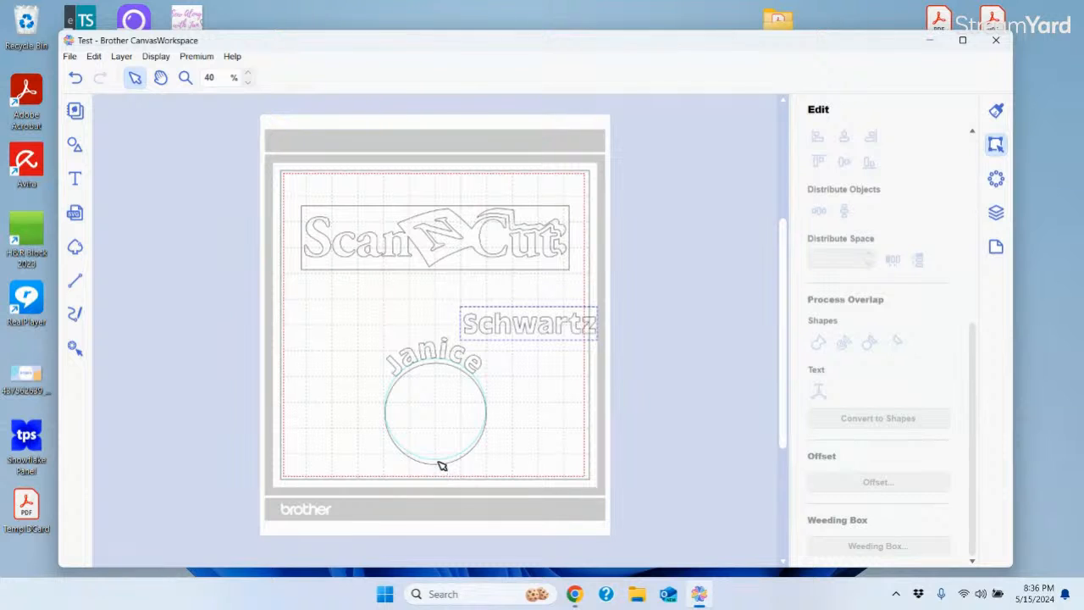
Move the Janice arc and its circle to the mat's left edge
left_click(328, 372)
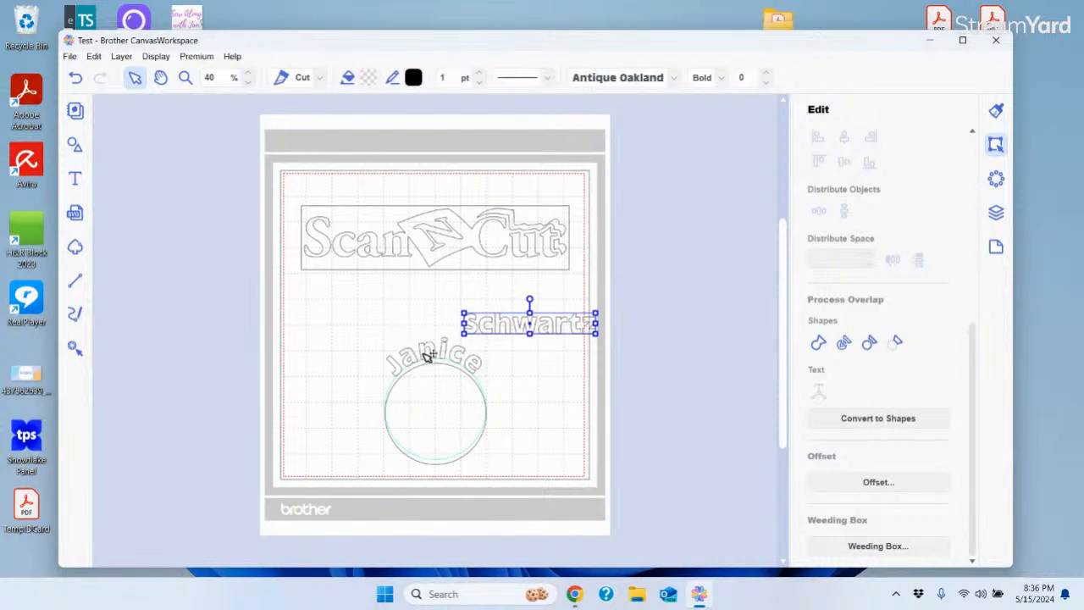
left_click(401, 350)
left_click_drag(429, 354, 332, 298)
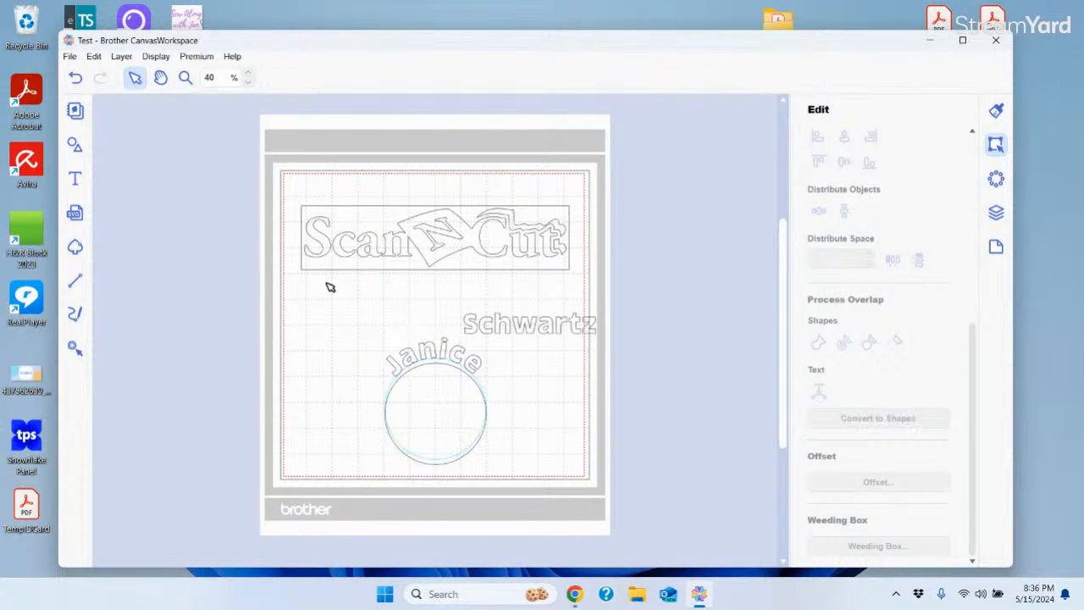
left_click(430, 356)
left_click_drag(430, 356, 290, 300)
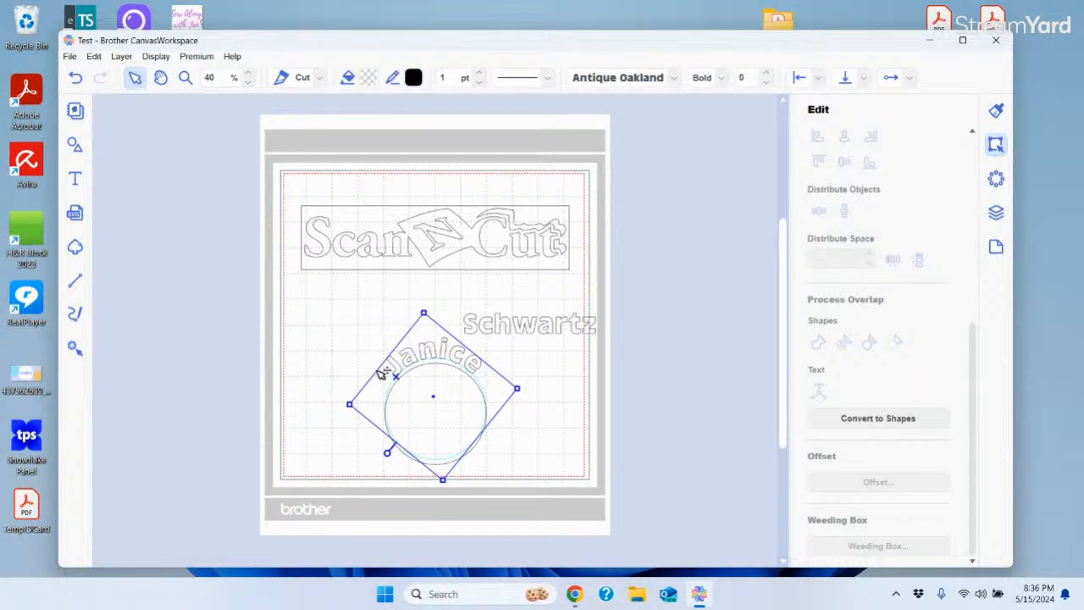
left_click_drag(437, 395, 287, 331)
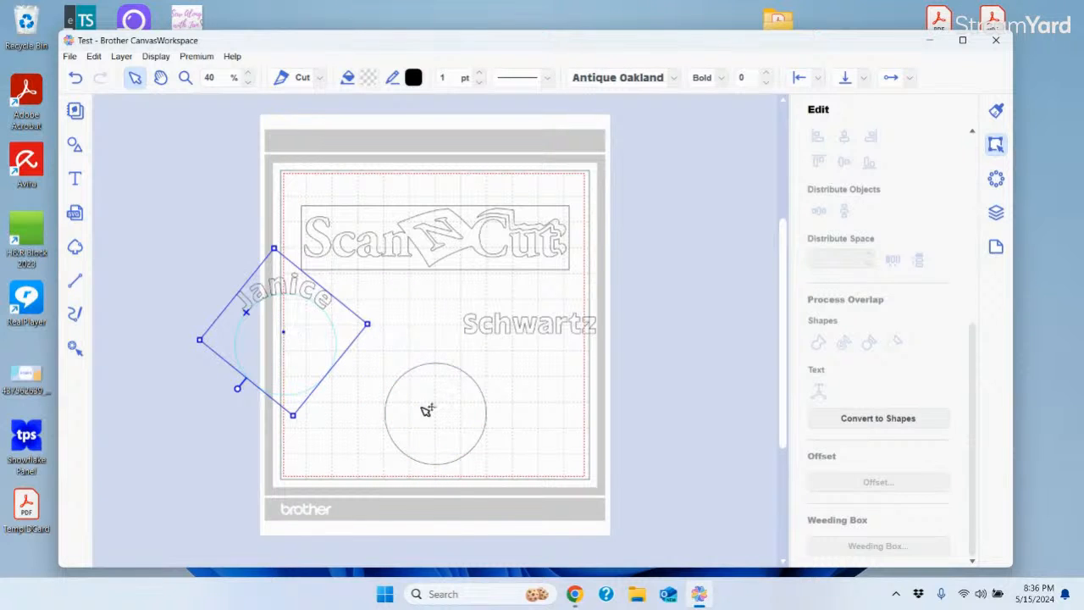
Wrap the Schwartz text around the new circle with Text on Path
left_click(514, 332)
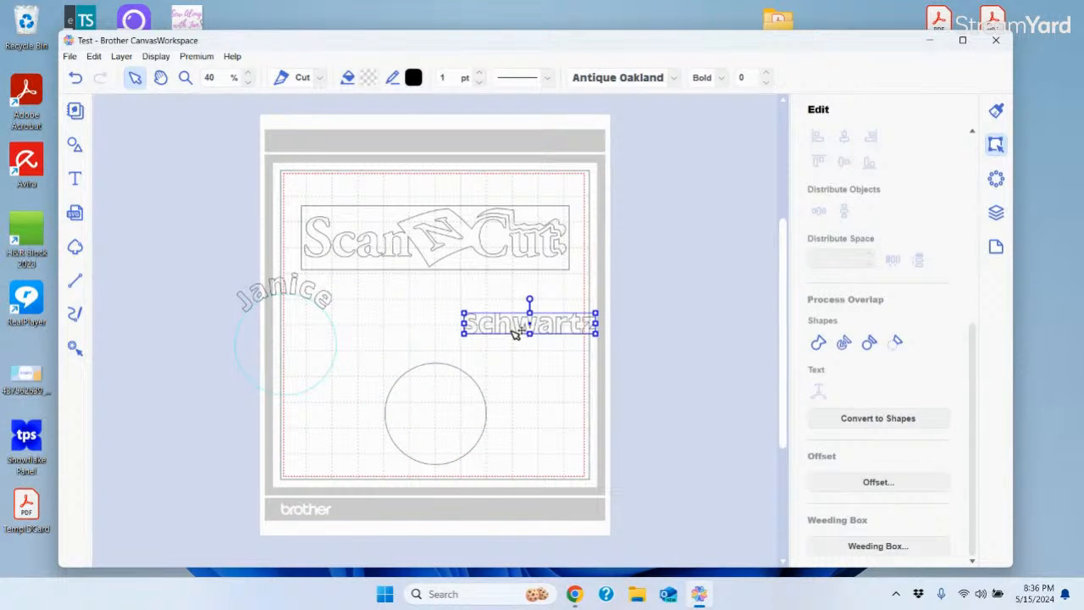
left_click(446, 365, "shift")
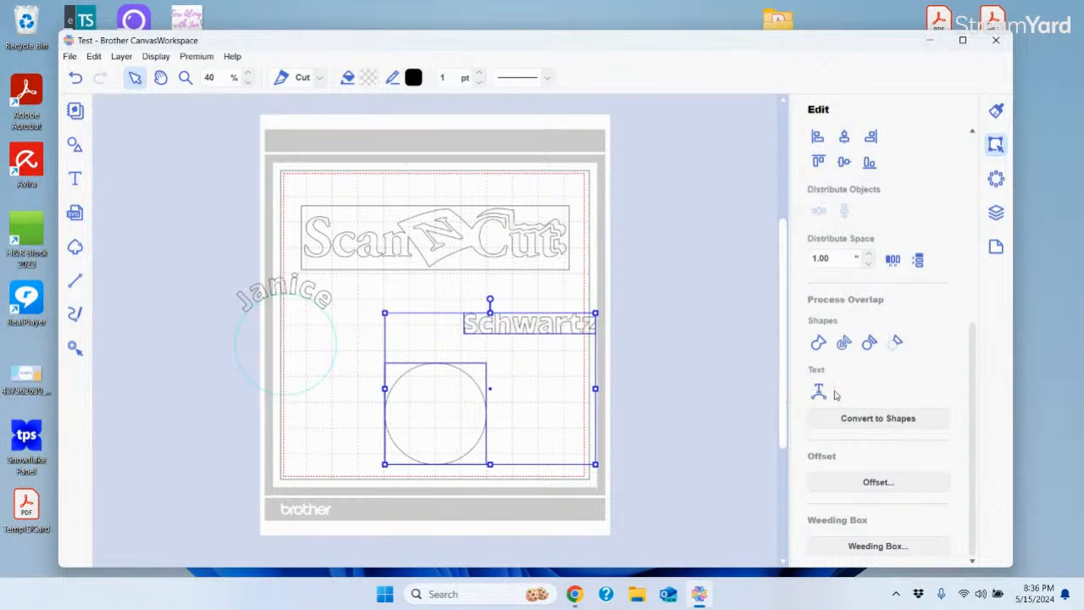
left_click(818, 391)
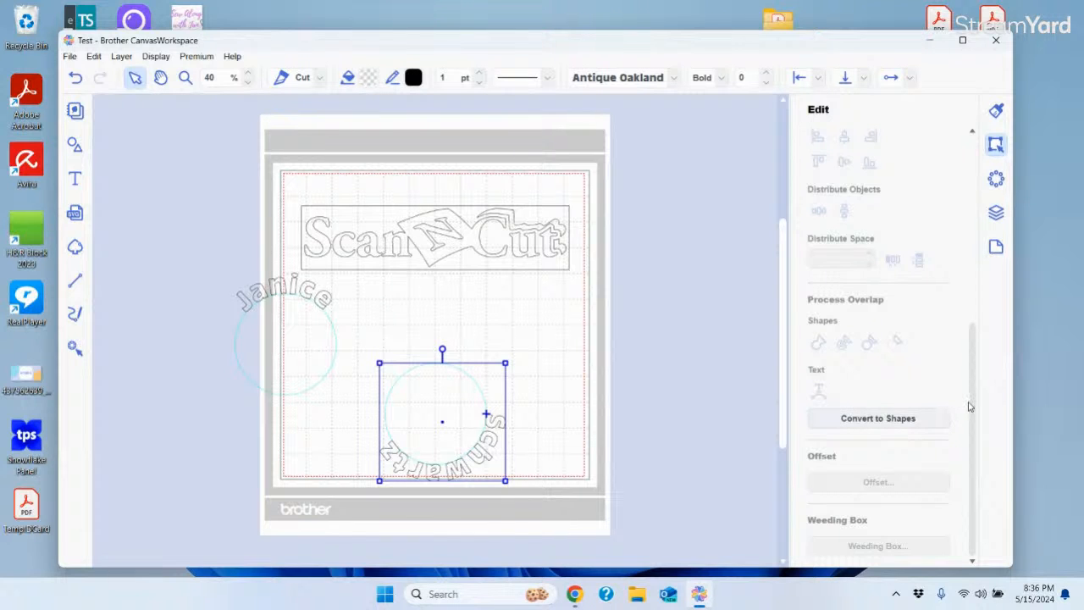
left_click_drag(973, 432, 961, 565)
left_click(996, 113)
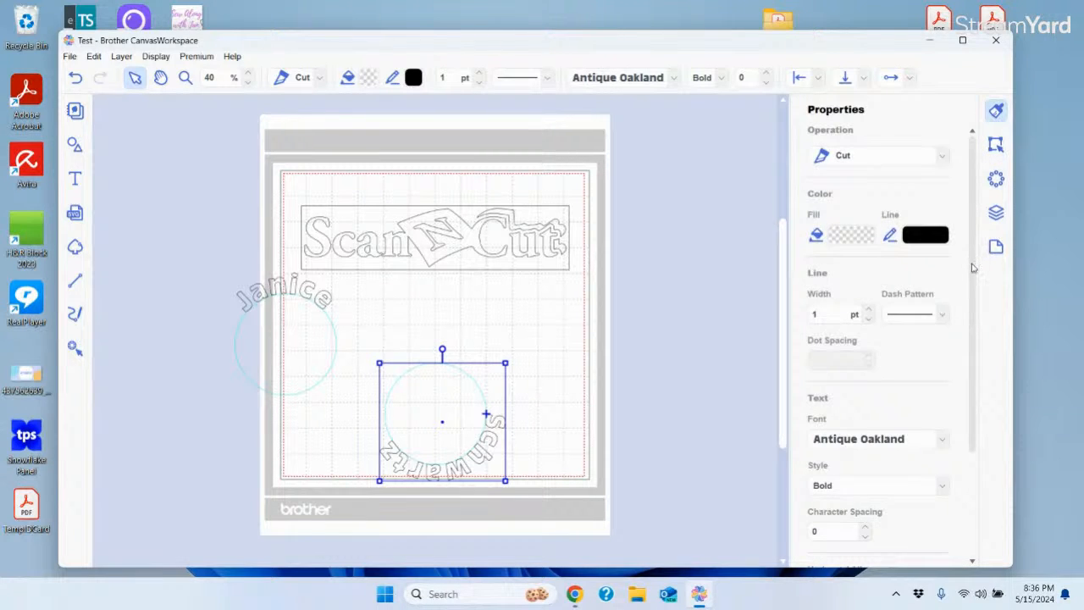
Justify the Schwartz letters around the whole circle with Top vertical alignment
left_click_drag(973, 268, 998, 421)
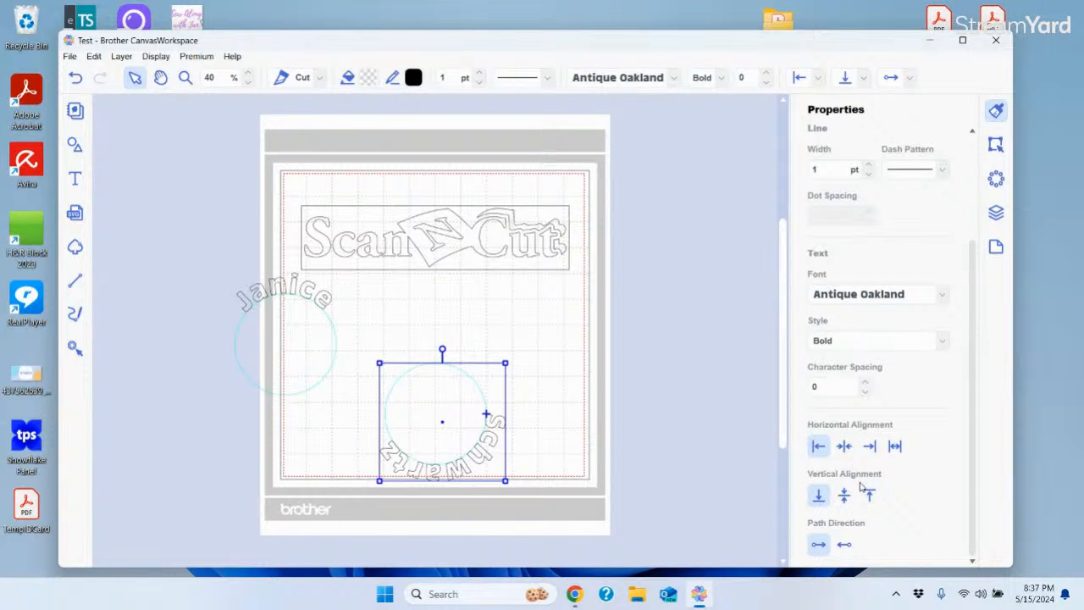
left_click(846, 546)
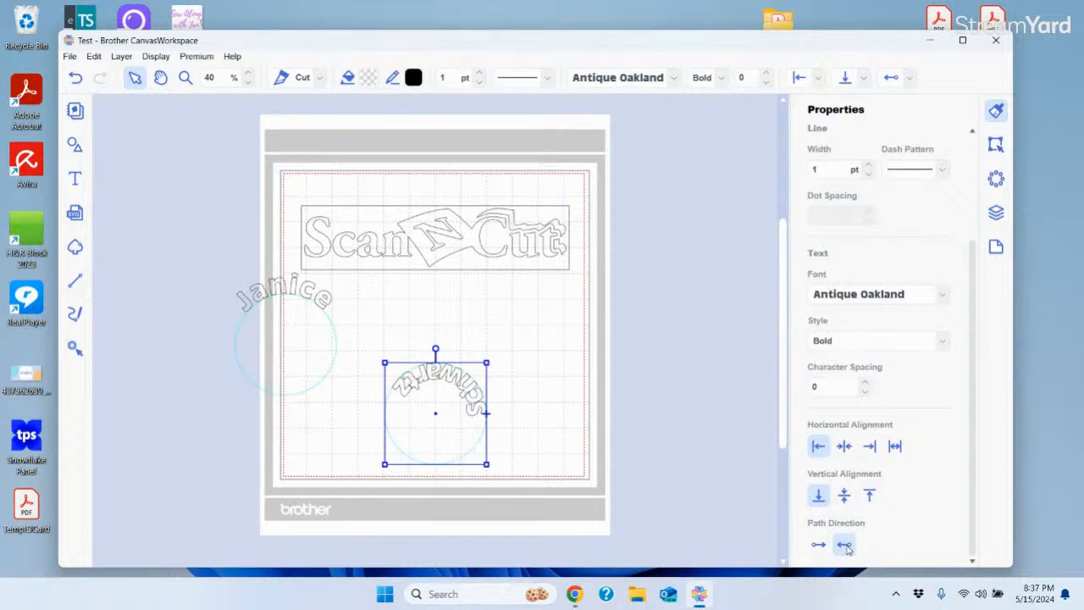
left_click(819, 545)
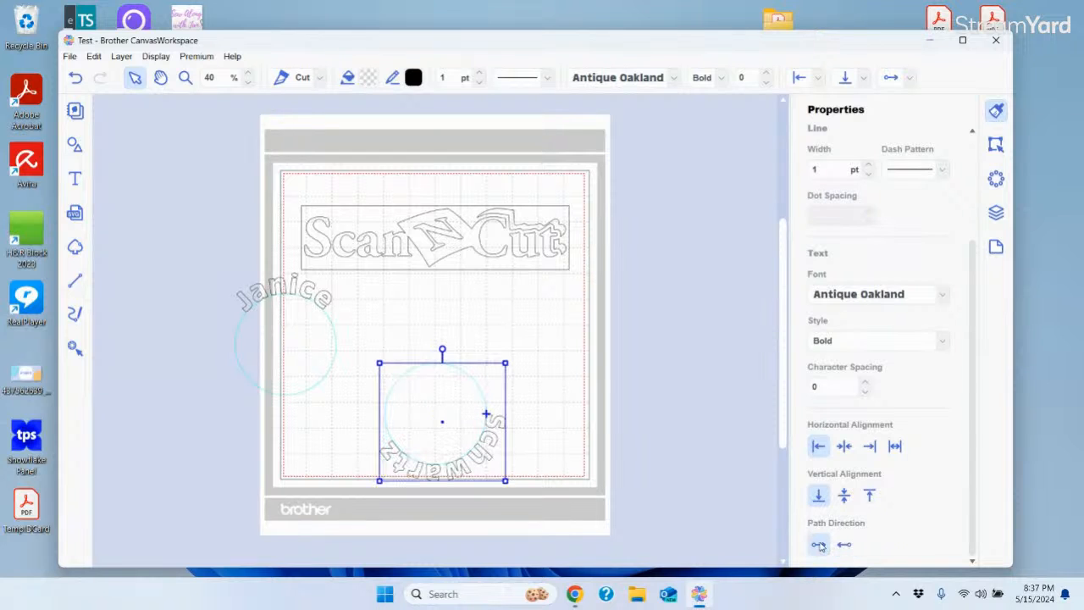
left_click(846, 447)
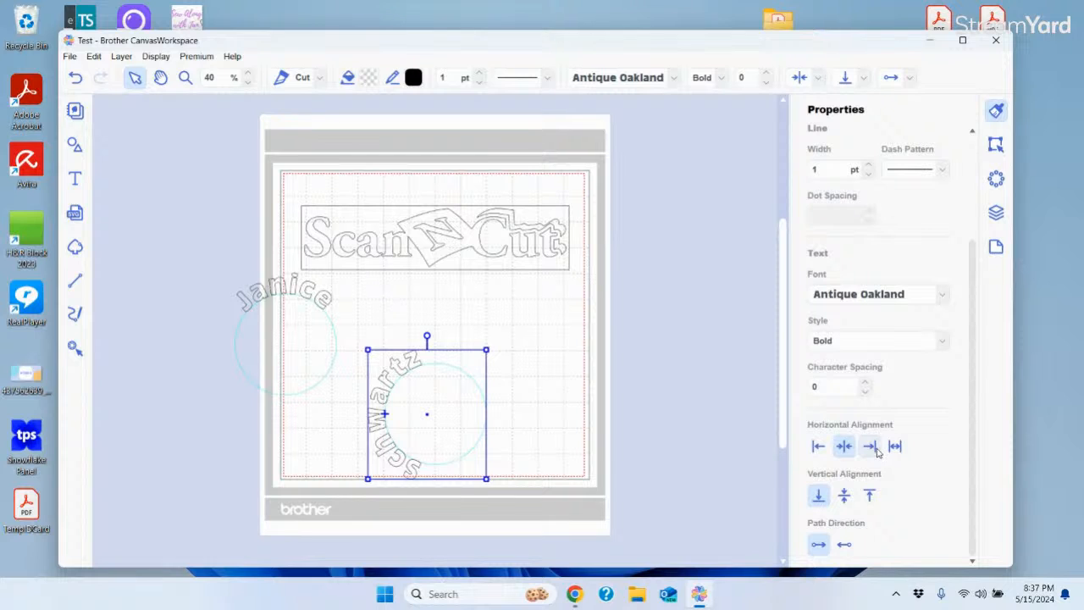
left_click(872, 448)
left_click(897, 448)
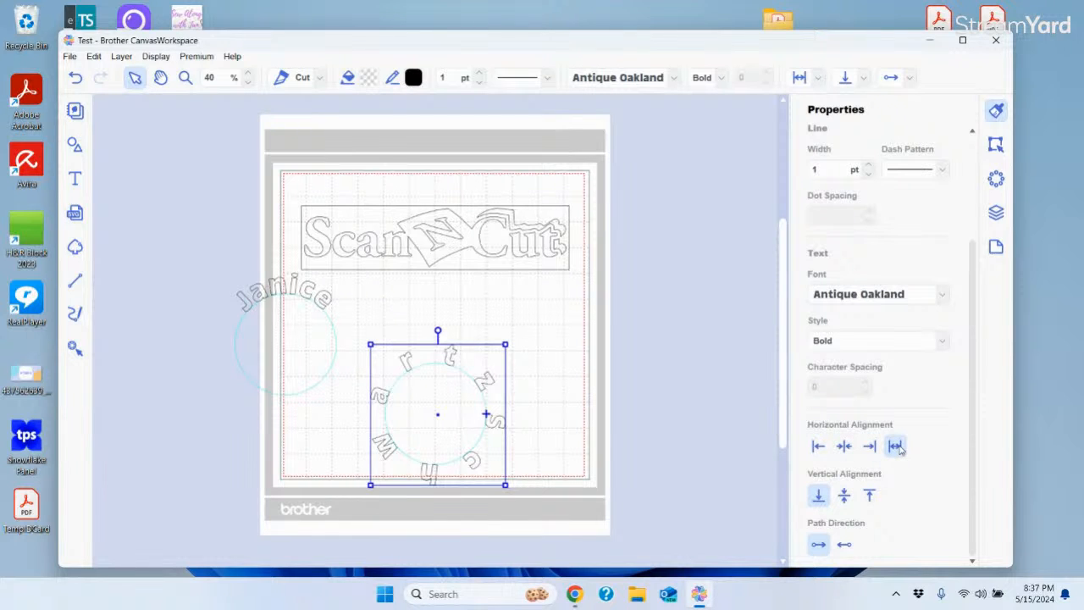
left_click(844, 496)
left_click(877, 502)
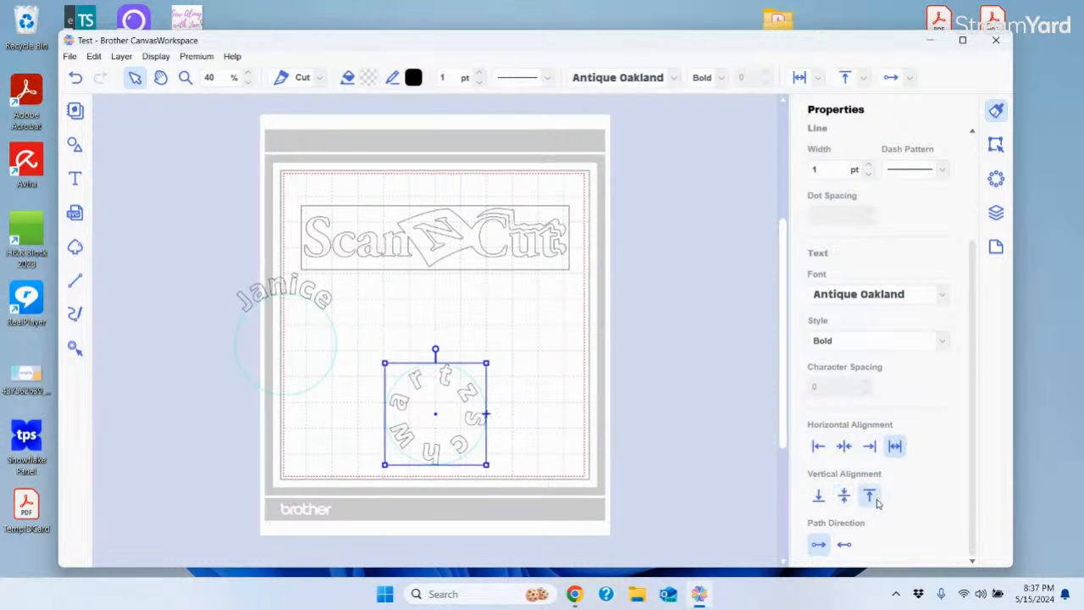
Reverse the Schwartz direction to End to Start and move the Janice arc off the mat's right side
left_click(847, 546)
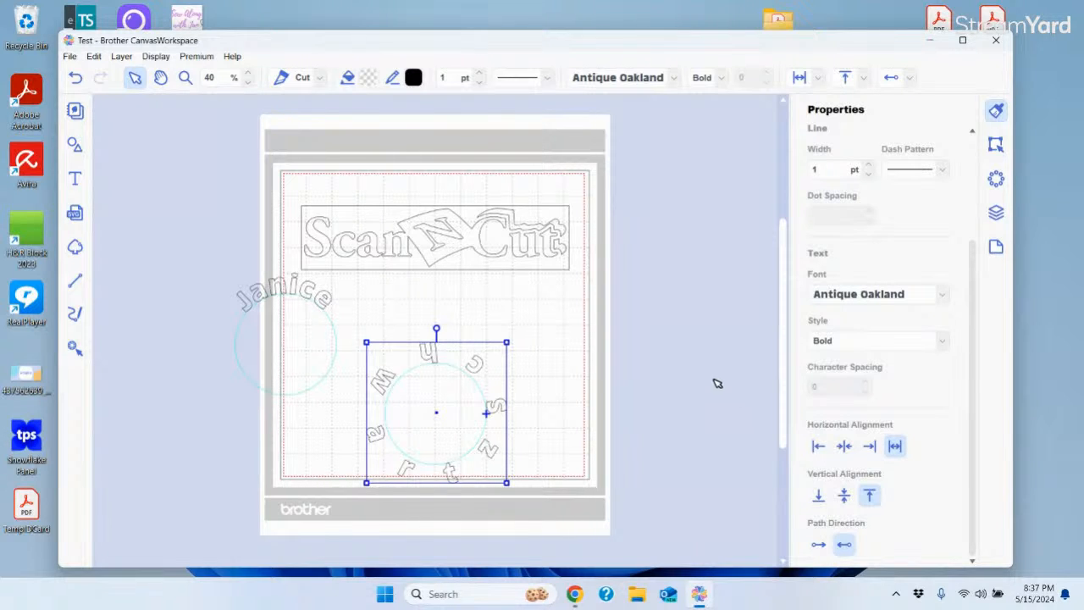
left_click(287, 287)
left_click_drag(286, 286, 698, 310)
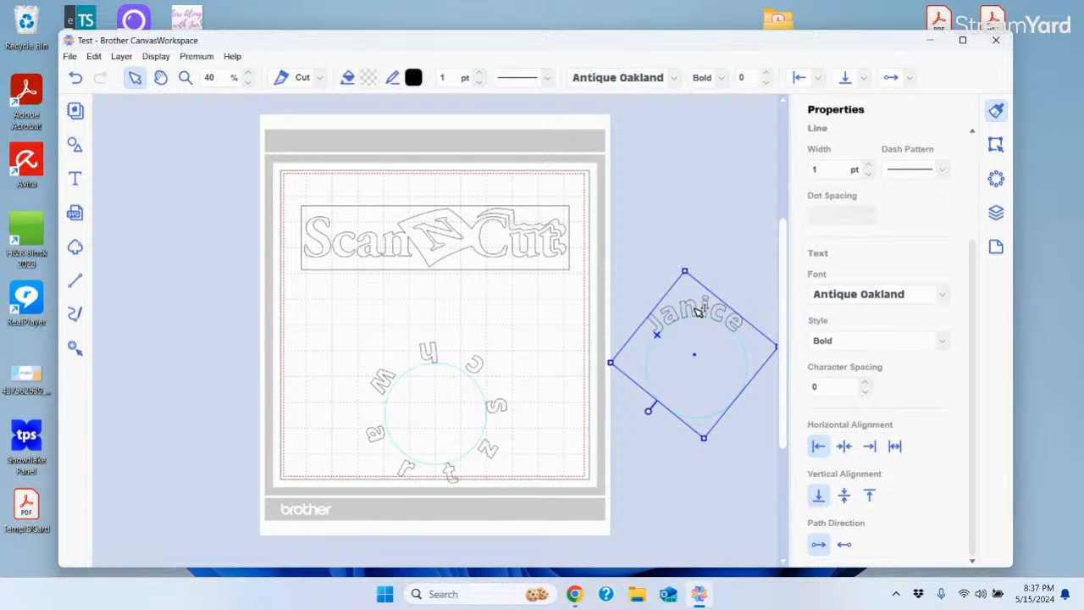
Undo the recent Janice and Schwartz changes until Schwartz arcs over the top again
left_click(74, 78)
left_click(74, 78)
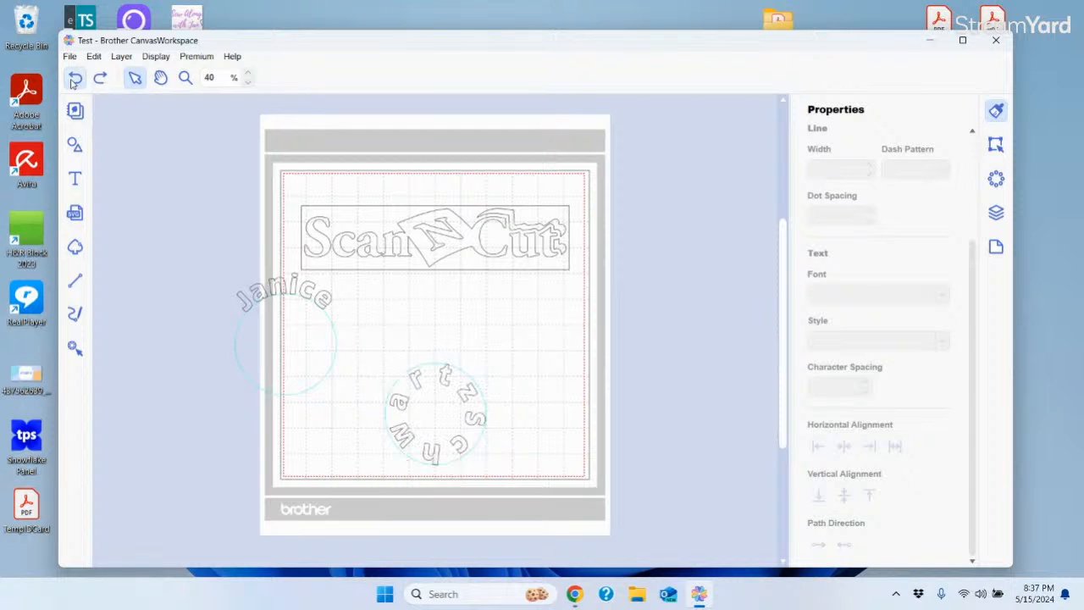
left_click(74, 78)
left_click(75, 78)
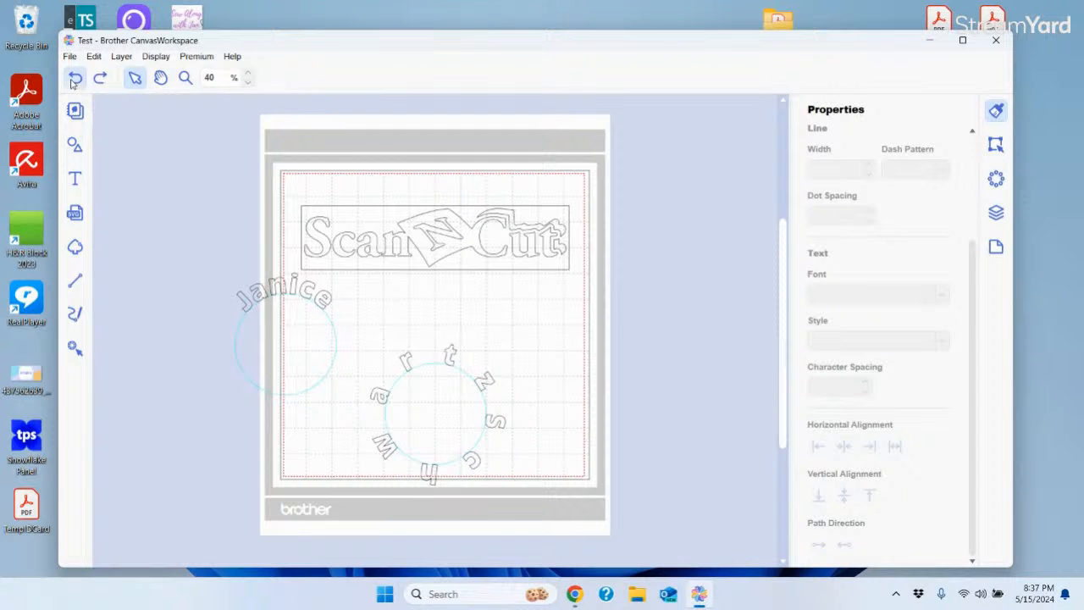
left_click(75, 77)
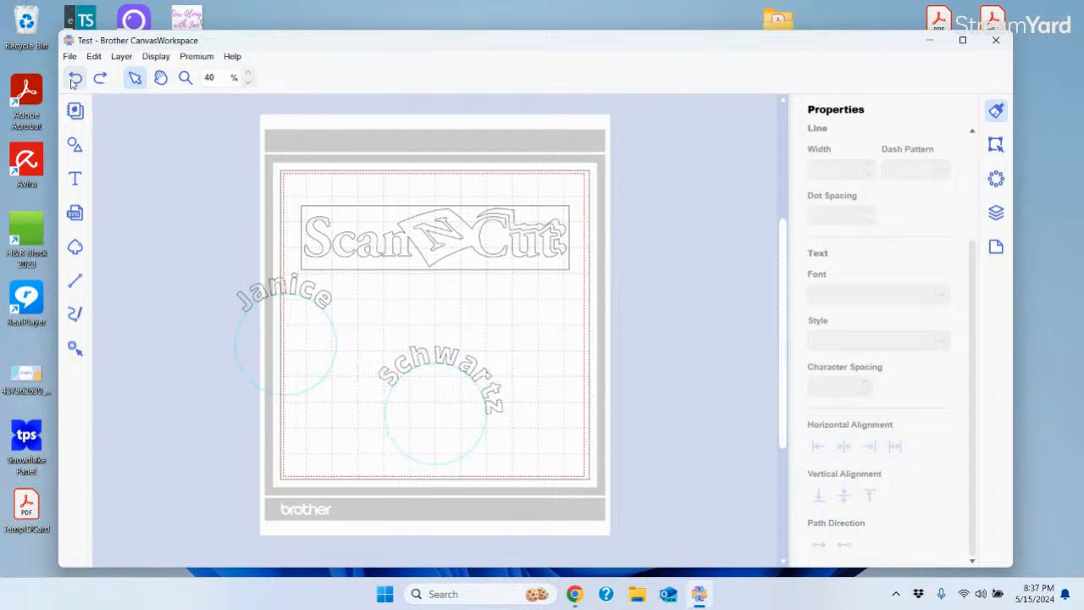
Centre Schwartz vertically, reverse its path direction to the circle's bottom, and rotate it clockwise
left_click(458, 361)
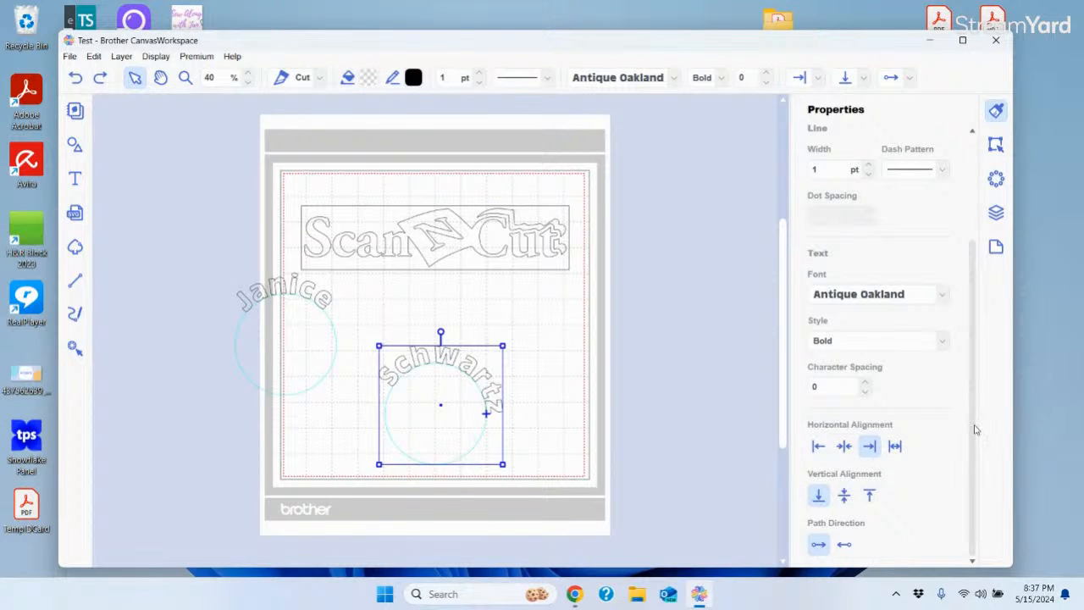
left_click(843, 497)
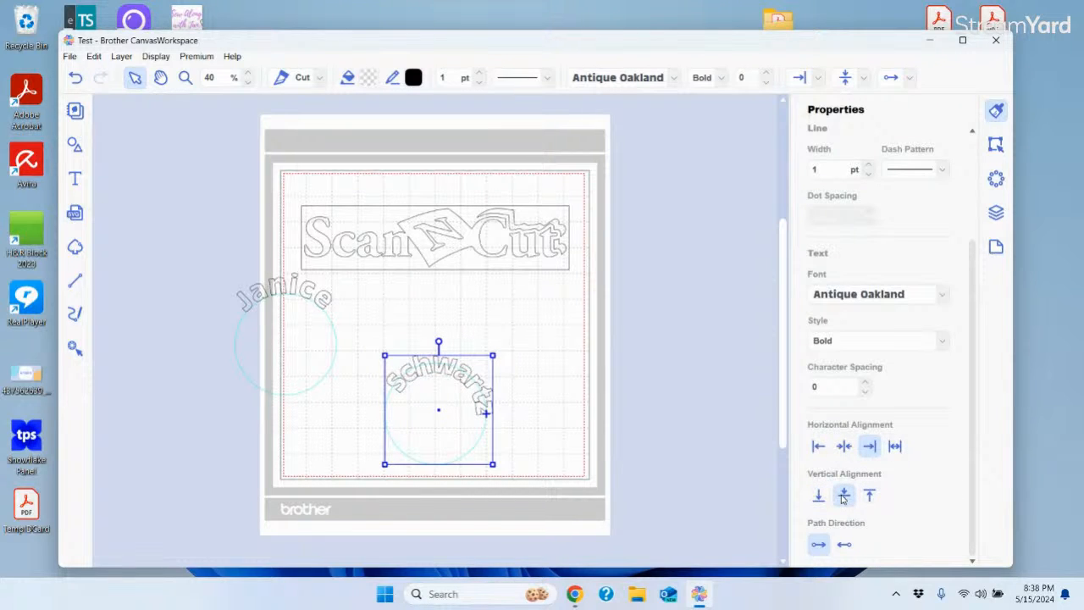
left_click(846, 545)
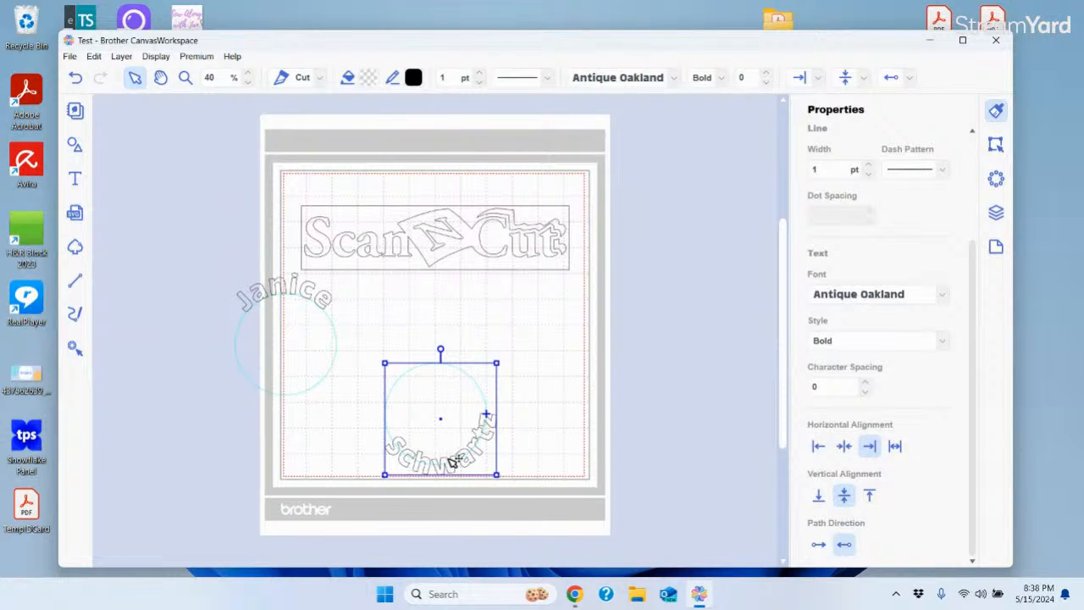
left_click_drag(441, 351, 461, 352)
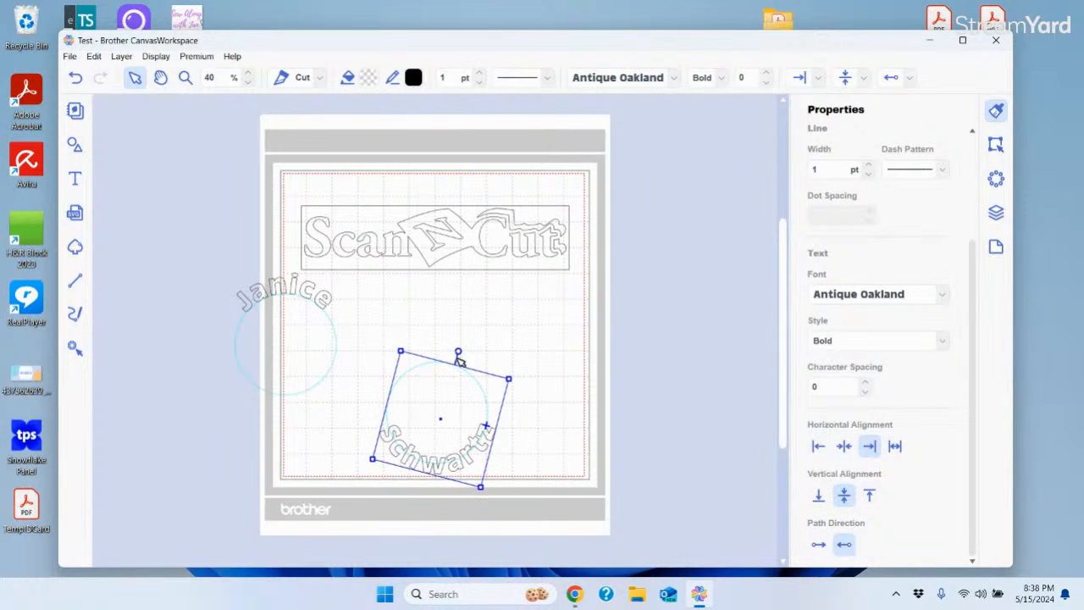
left_click(292, 283)
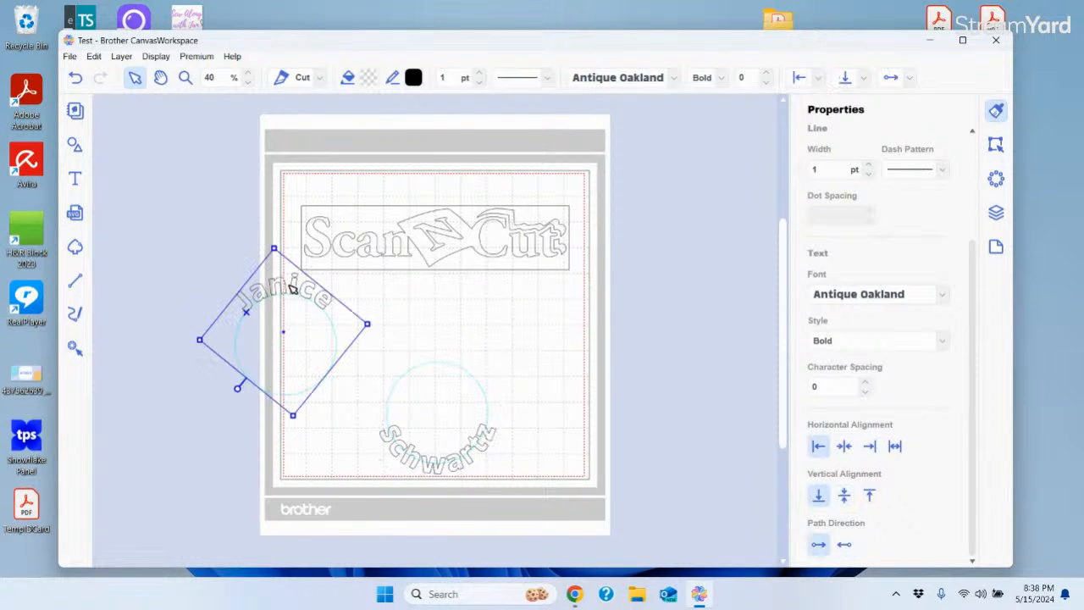
Centre Janice vertically on its path and move it onto the Schwartz circle, undoing a Justify trial
left_click(844, 495)
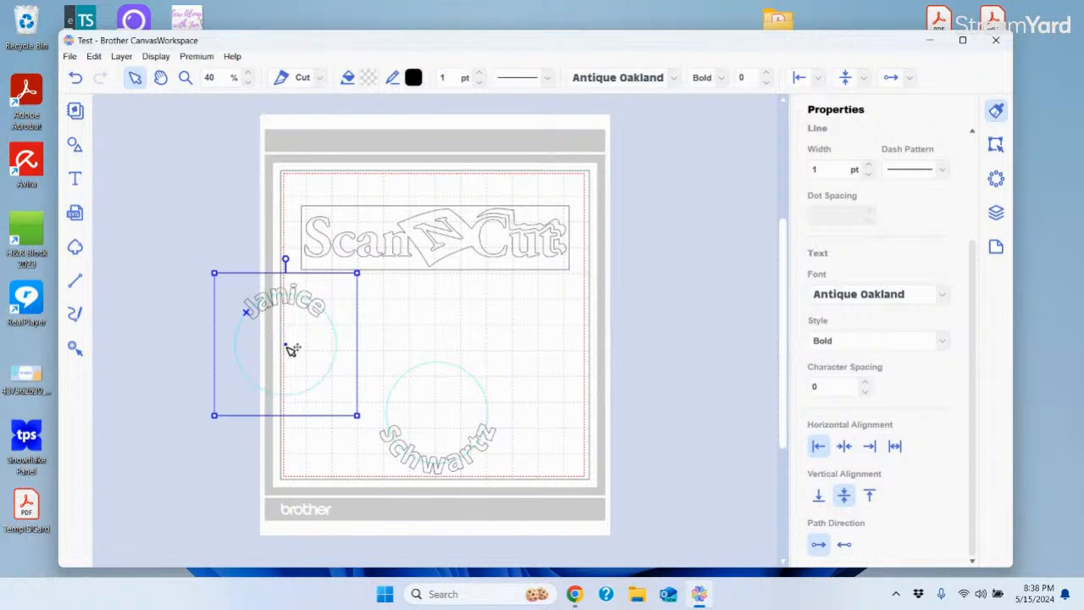
left_click_drag(291, 347, 443, 416)
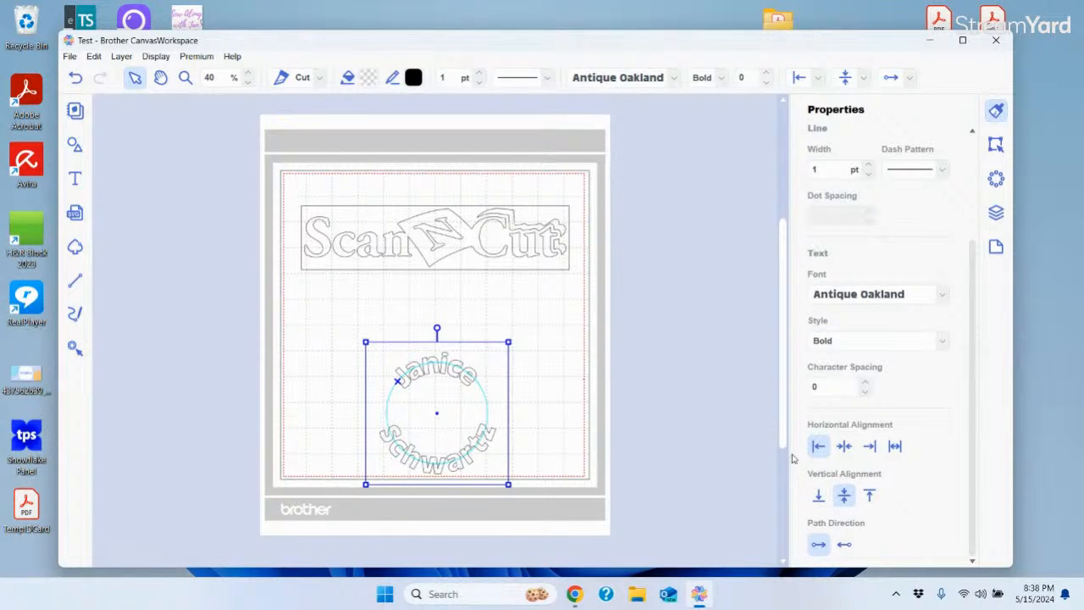
left_click(896, 447)
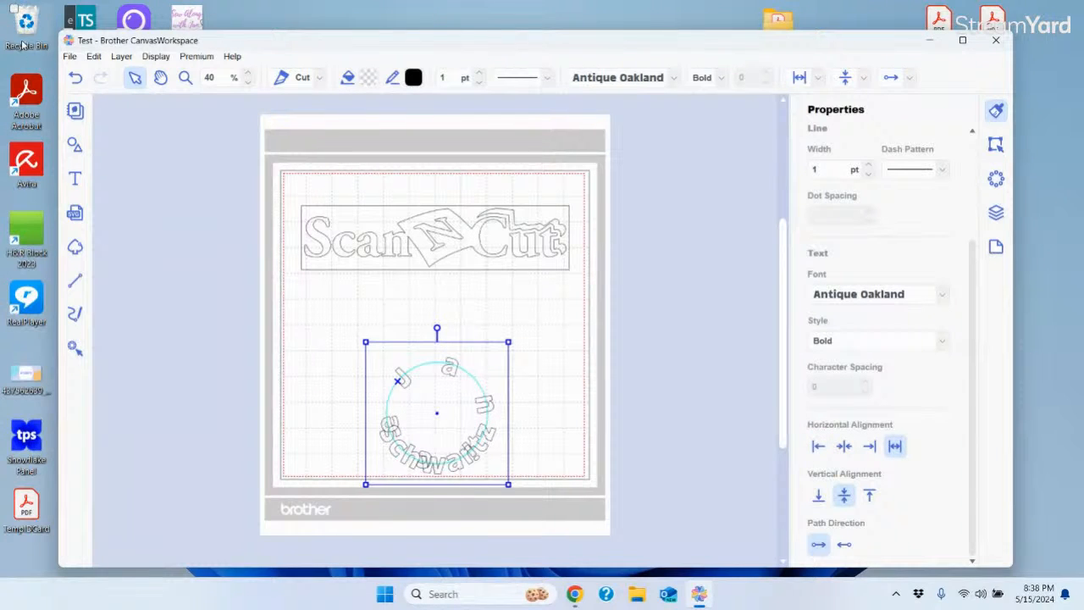
left_click(75, 79)
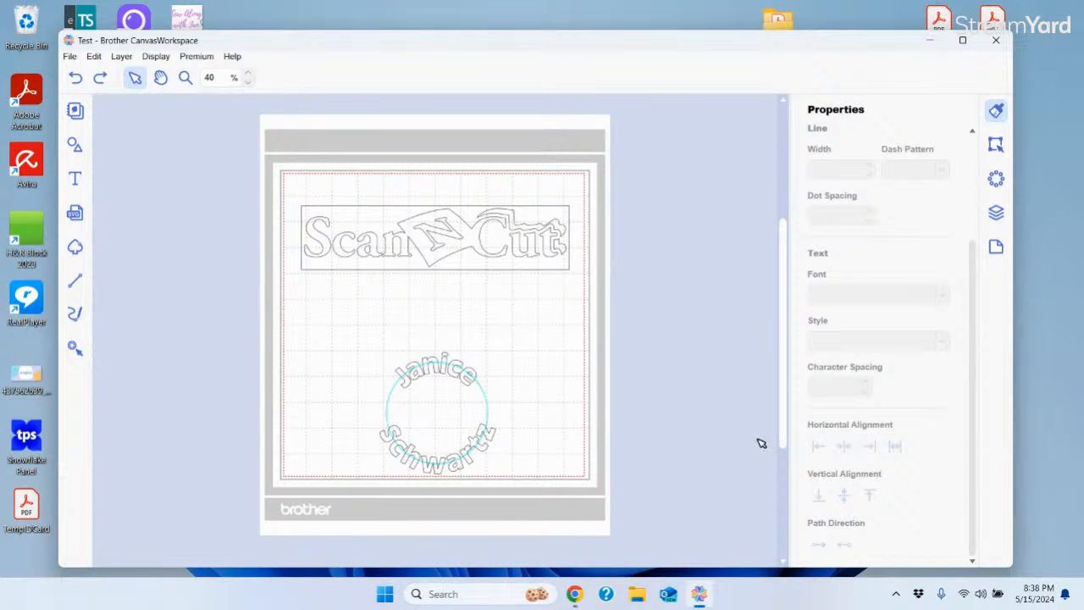
Raise the Schwartz character spacing to 13
left_click(432, 366)
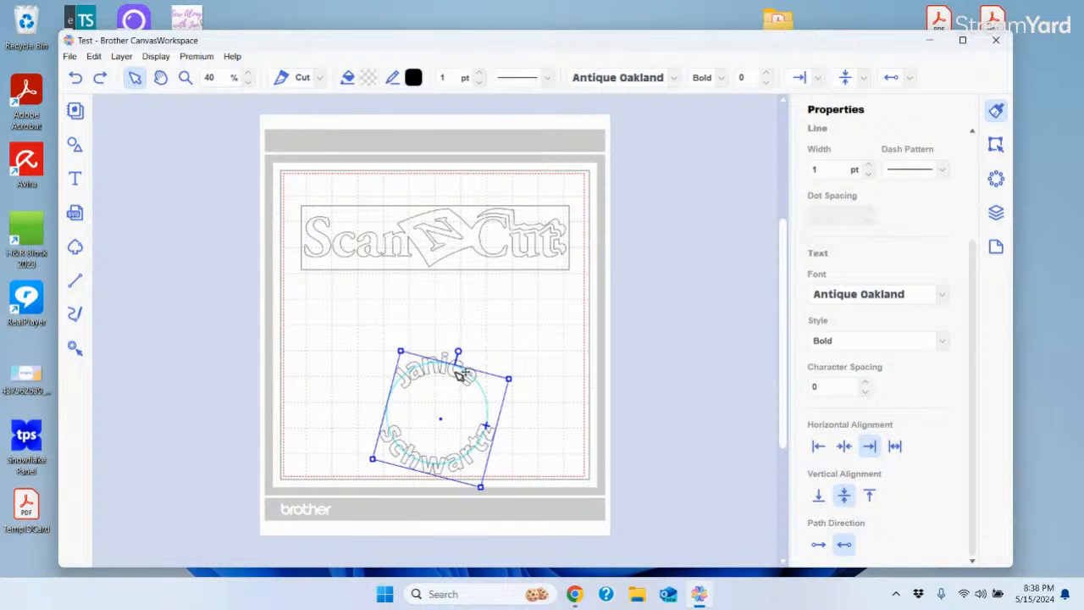
double_click(460, 375)
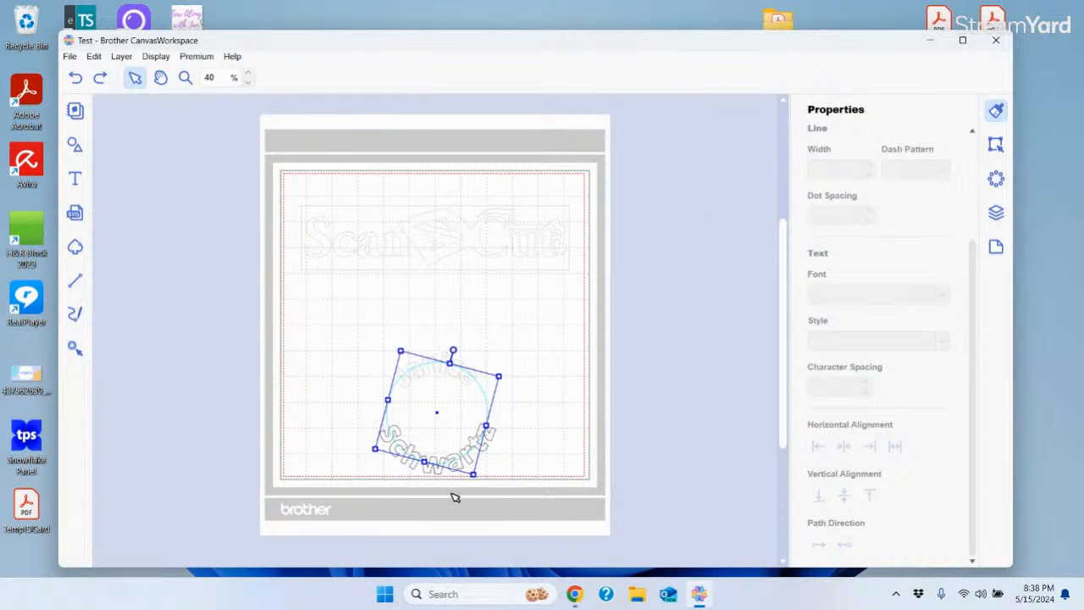
left_click(545, 438)
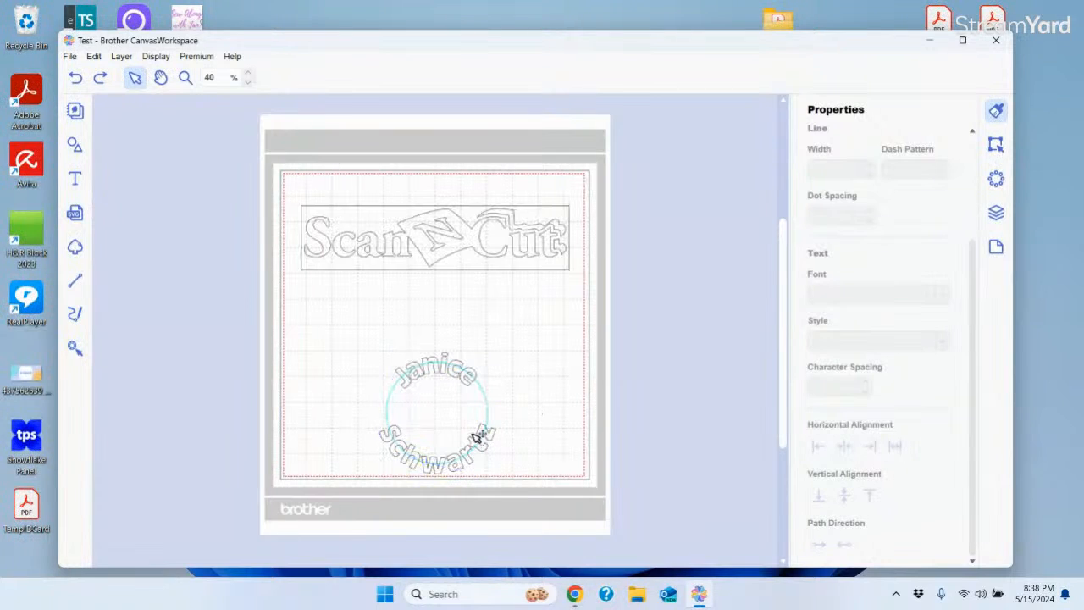
left_click(464, 462)
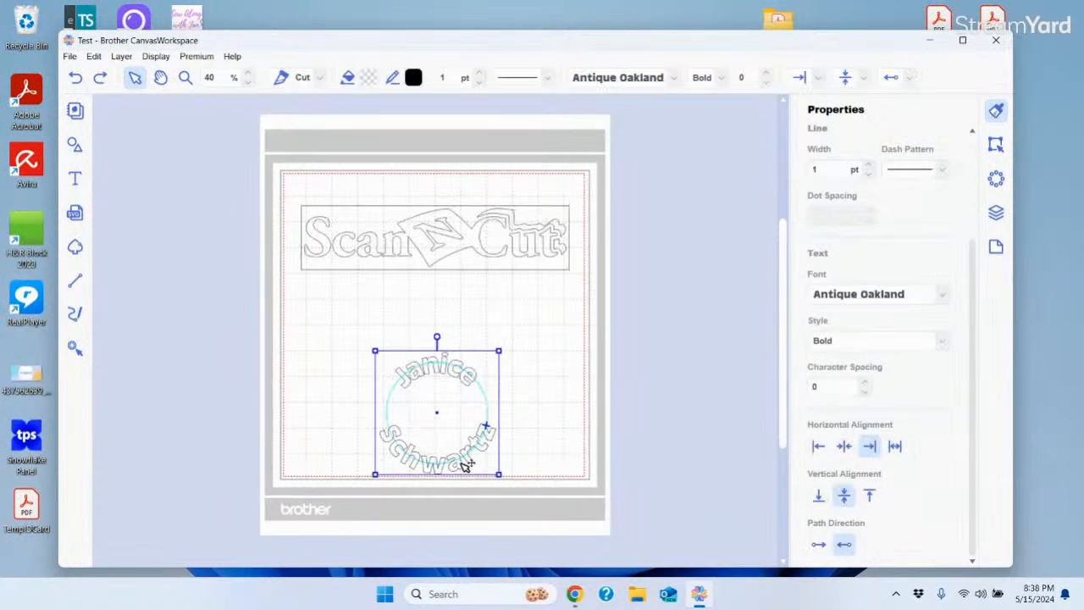
left_click(767, 75)
left_click(768, 74)
left_click(768, 75)
left_click(767, 75)
left_click(768, 74)
left_click(768, 74)
left_click(768, 75)
left_click(768, 74)
left_click(767, 75)
left_click(768, 75)
left_click(768, 75)
left_click(768, 74)
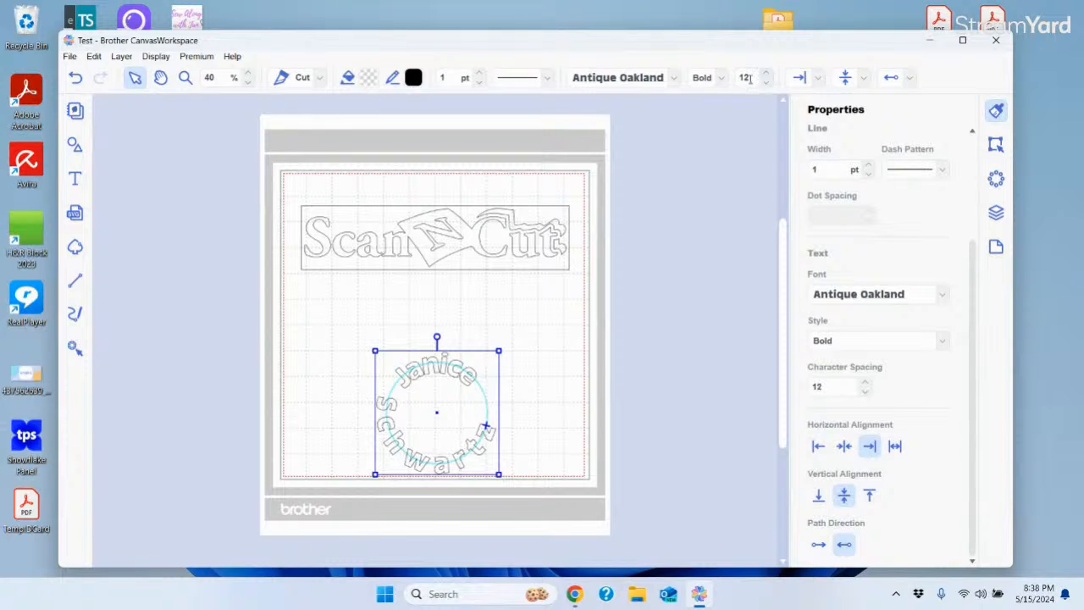
left_click(767, 76)
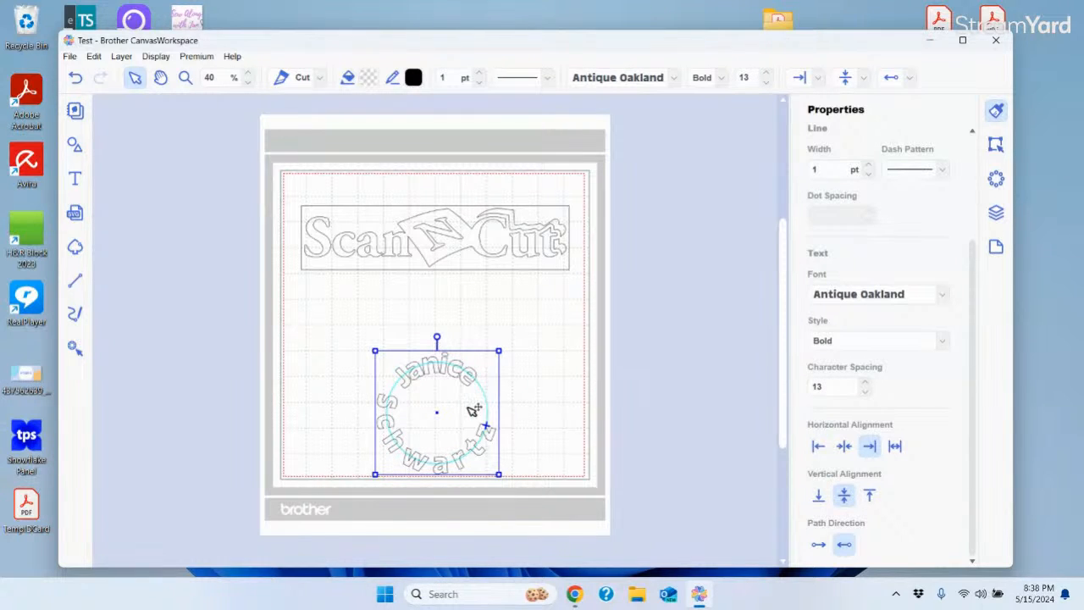
Raise the Janice character spacing to 16 so it spreads further around the ring
double_click(449, 374)
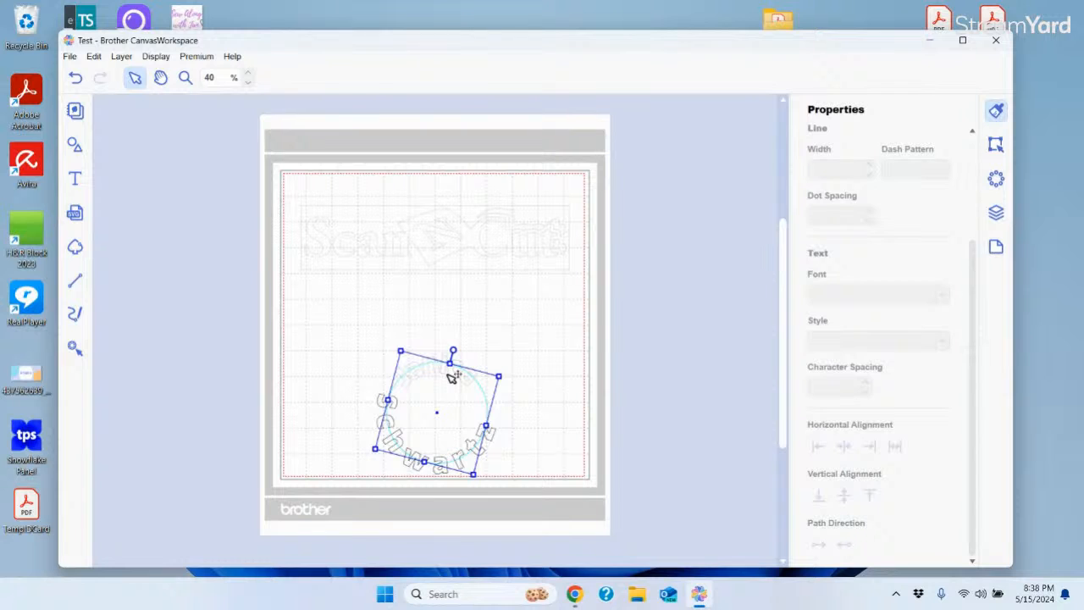
left_click(532, 312)
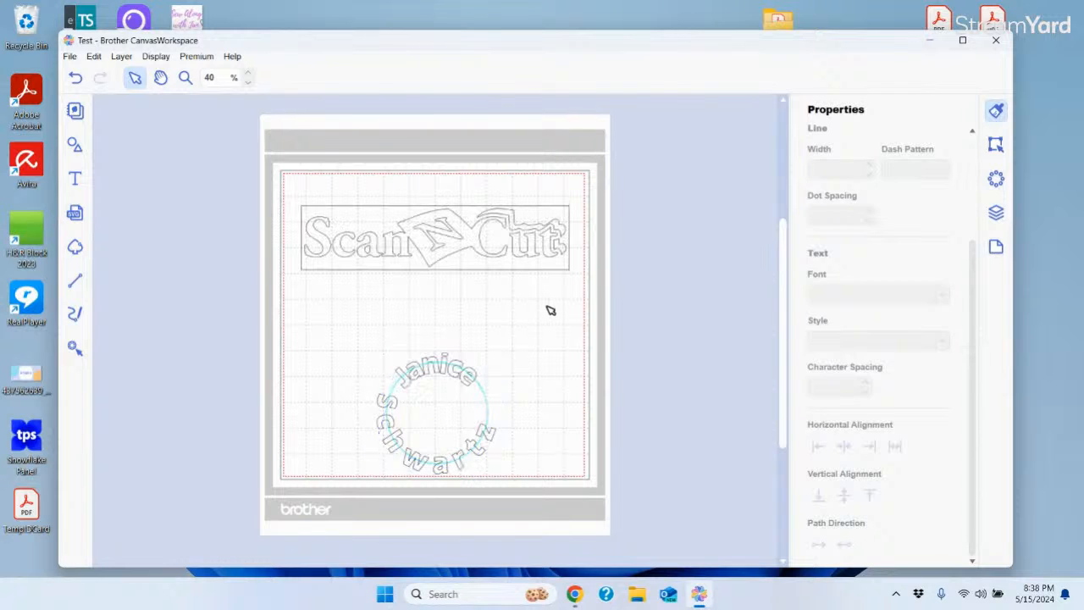
left_click(461, 369)
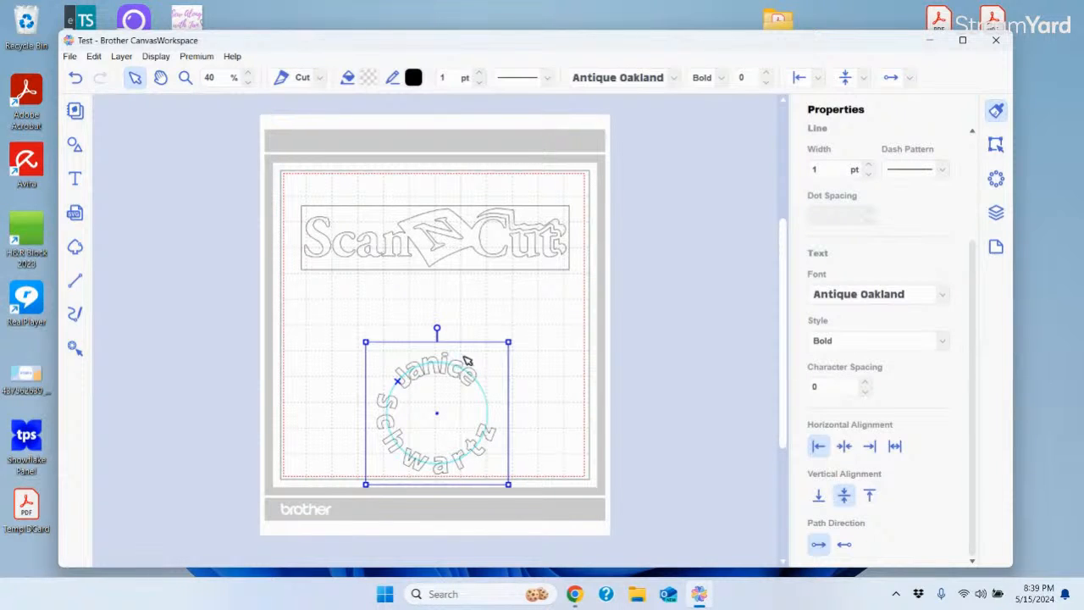
left_click(866, 386)
left_click(866, 385)
left_click(866, 386)
left_click(866, 385)
left_click(866, 386)
left_click(866, 385)
left_click(866, 386)
left_click(866, 386)
left_click(866, 385)
left_click(866, 385)
left_click(866, 385)
left_click(866, 385)
left_click(866, 386)
left_click(866, 385)
left_click(866, 386)
left_click(664, 355)
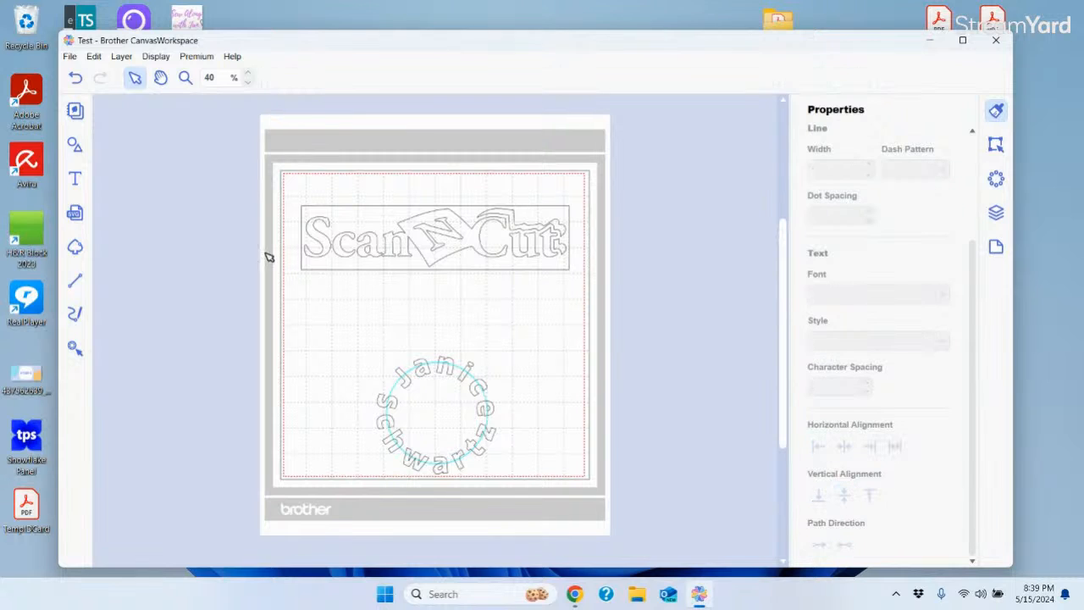
Marquee-select both curved names and scroll the Edit panel down to Process Overlap
left_click_drag(303, 308, 601, 539)
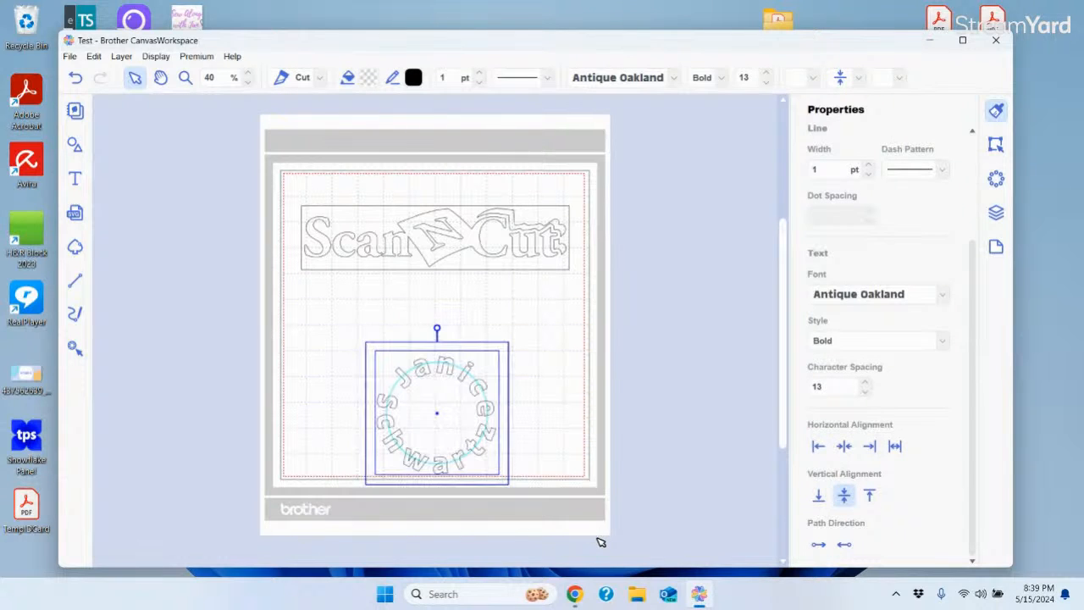
left_click(996, 145)
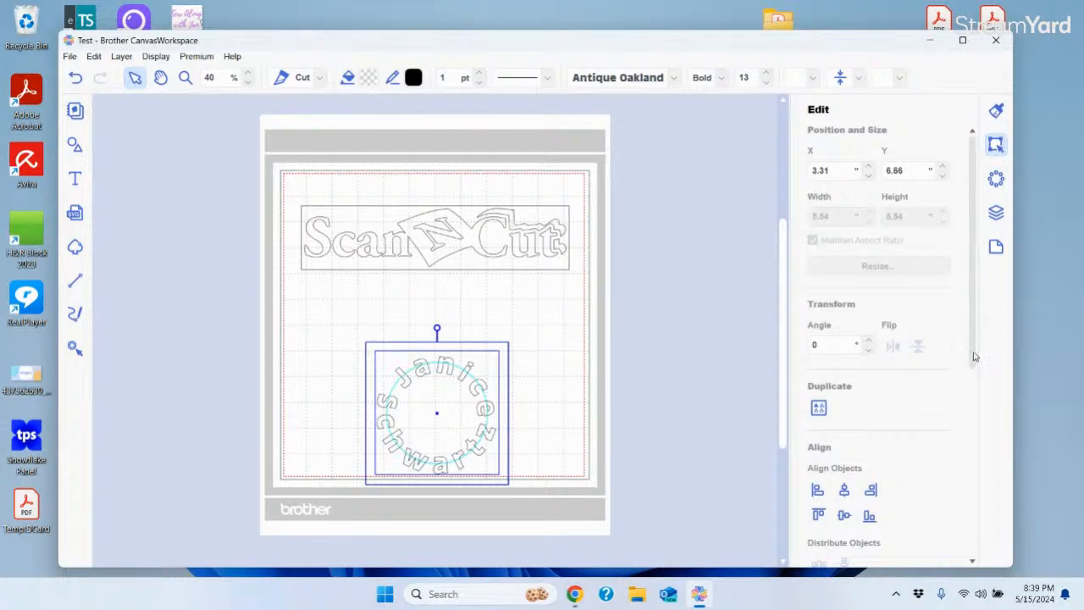
left_click_drag(976, 325, 998, 36)
left_click(996, 110)
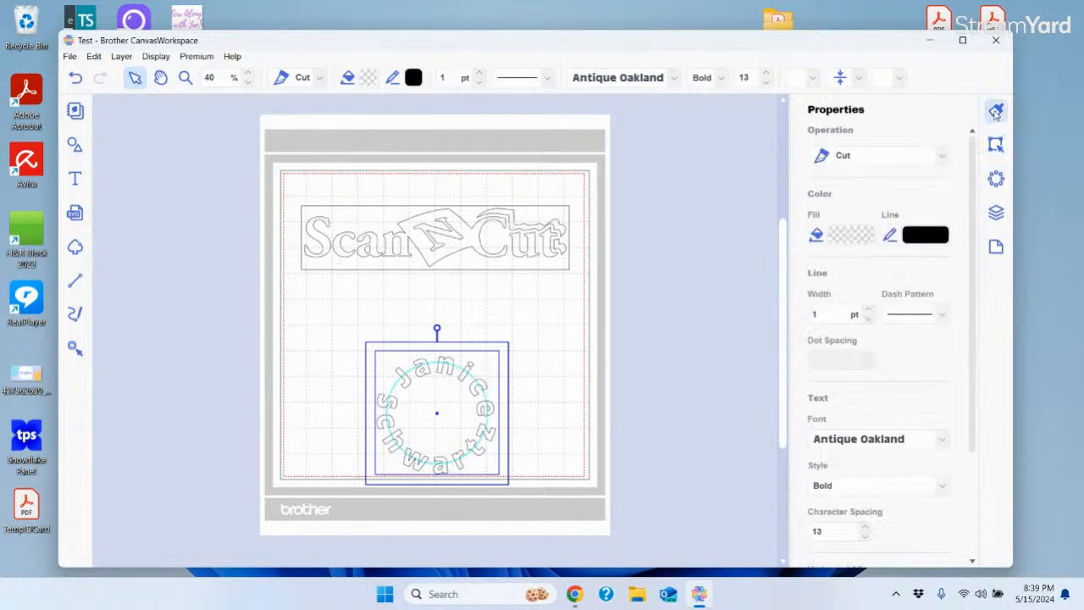
left_click_drag(973, 244, 1002, 376)
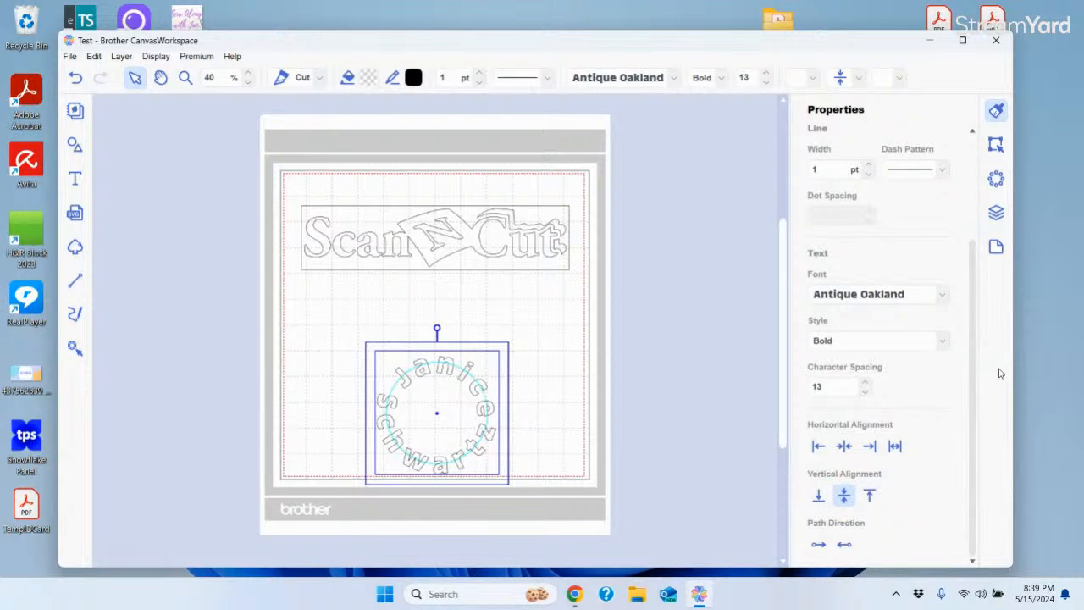
left_click(996, 145)
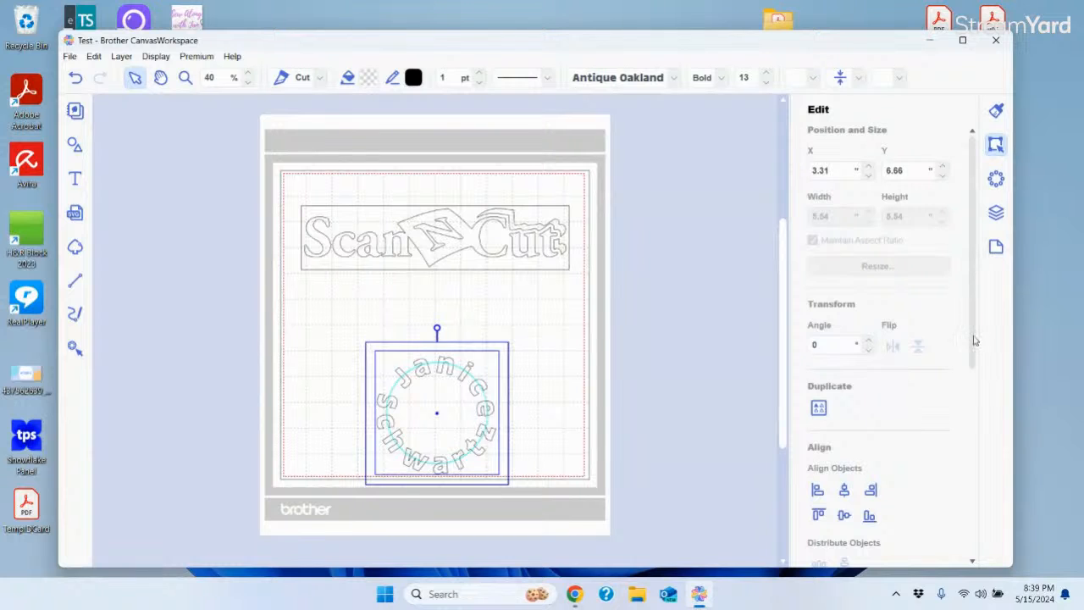
left_click_drag(973, 334, 987, 540)
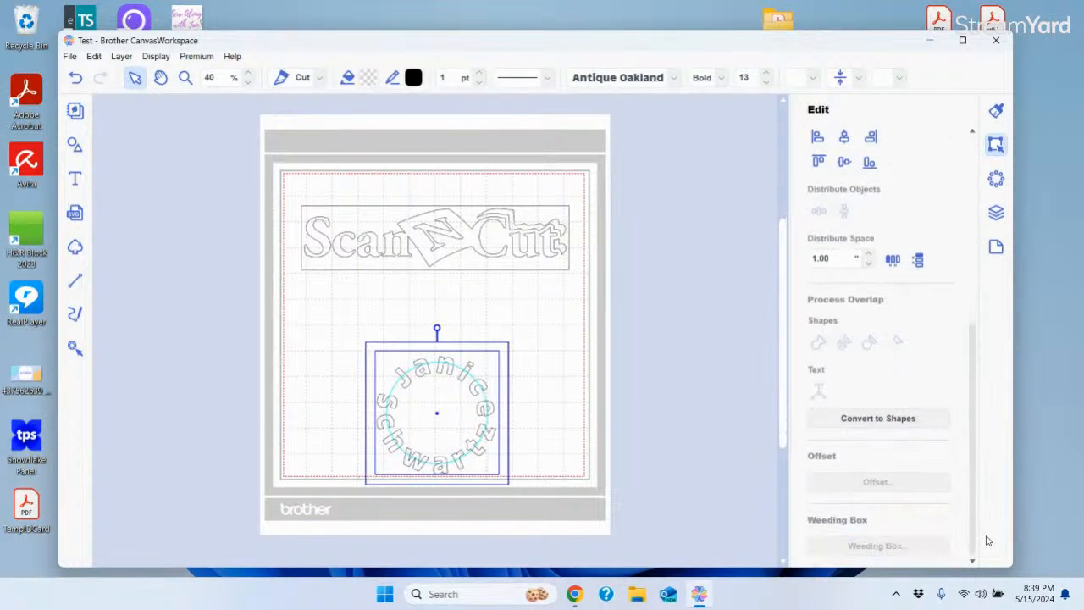
left_click(853, 420)
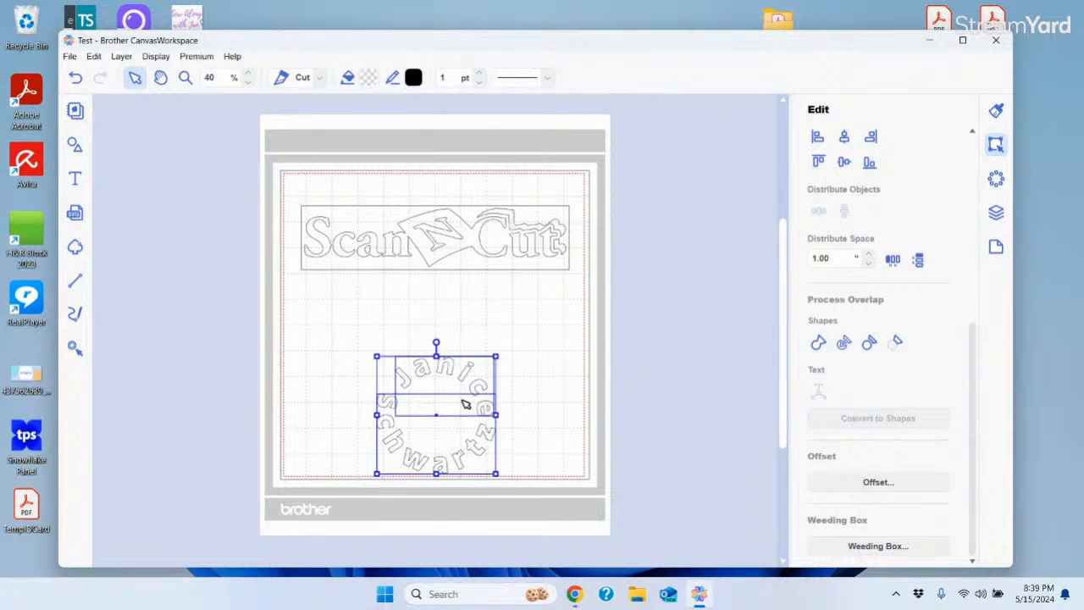
left_click(560, 378)
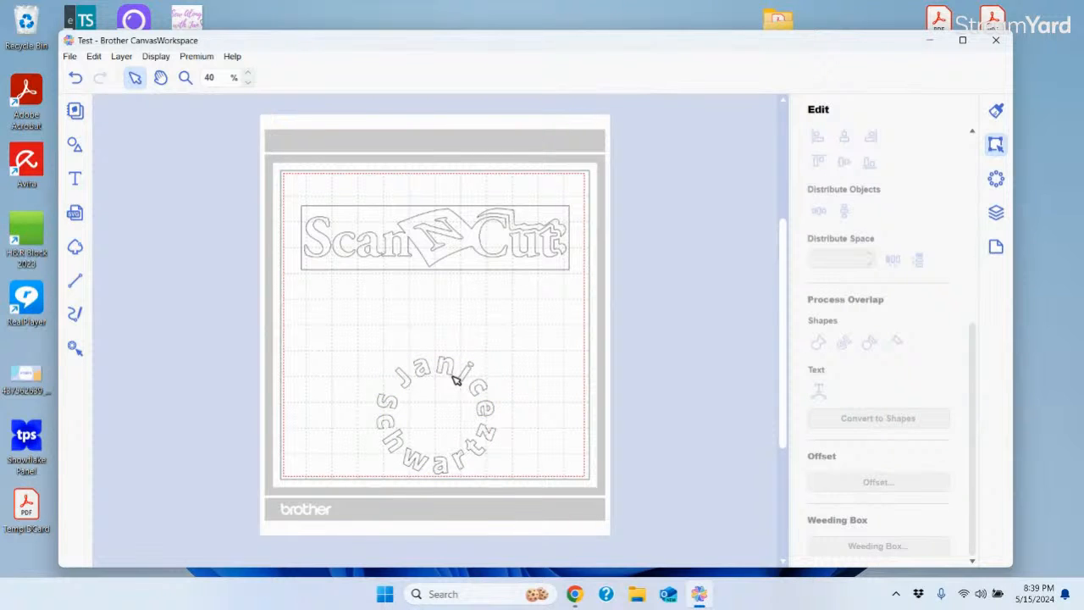
left_click_drag(455, 380, 492, 297)
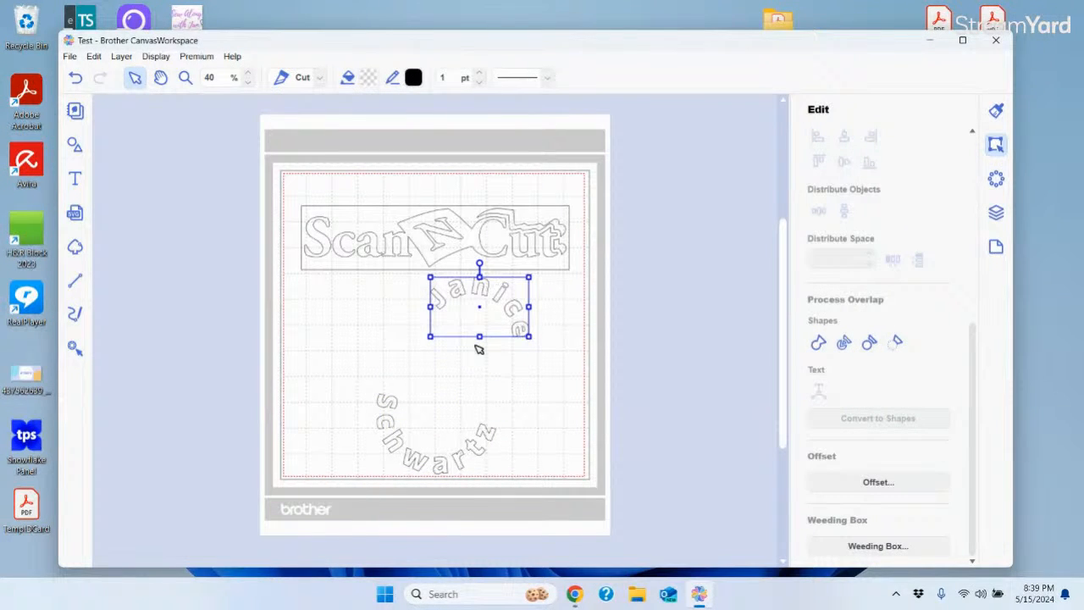
left_click_drag(490, 443, 530, 368)
left_click_drag(441, 435, 477, 358)
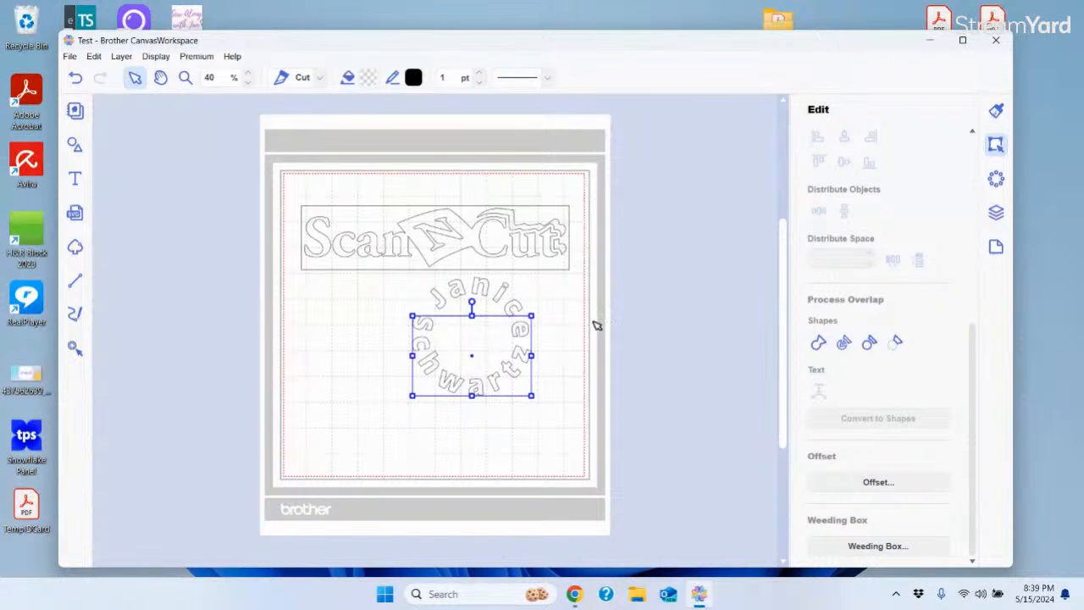
left_click(457, 293)
left_click_drag(458, 296, 464, 302)
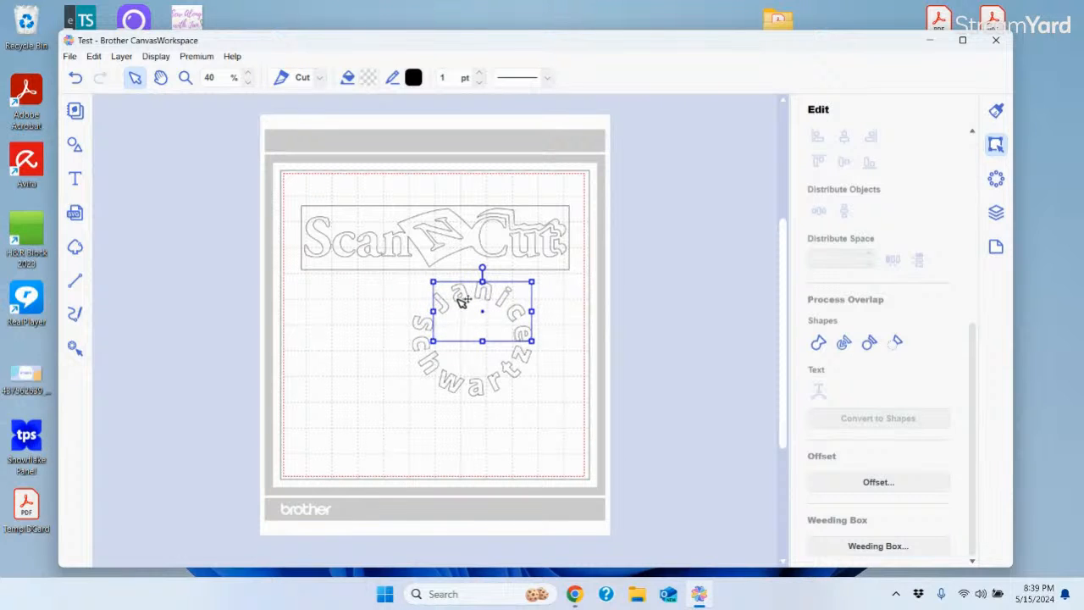
left_click(684, 368)
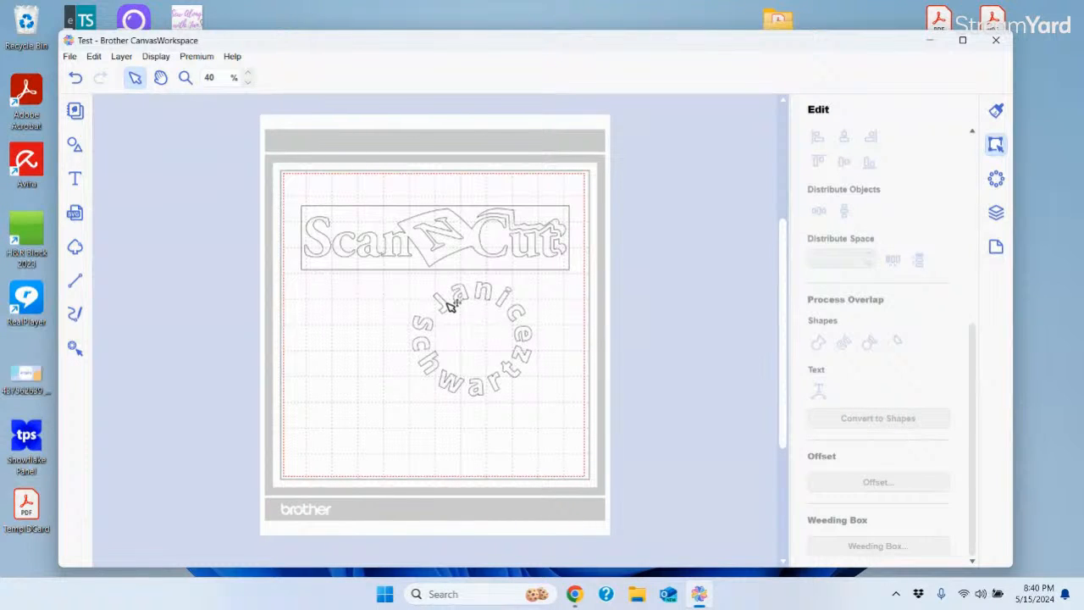
left_click_drag(465, 299, 339, 290)
left_click_drag(452, 382, 493, 402)
left_click_drag(510, 314, 487, 320)
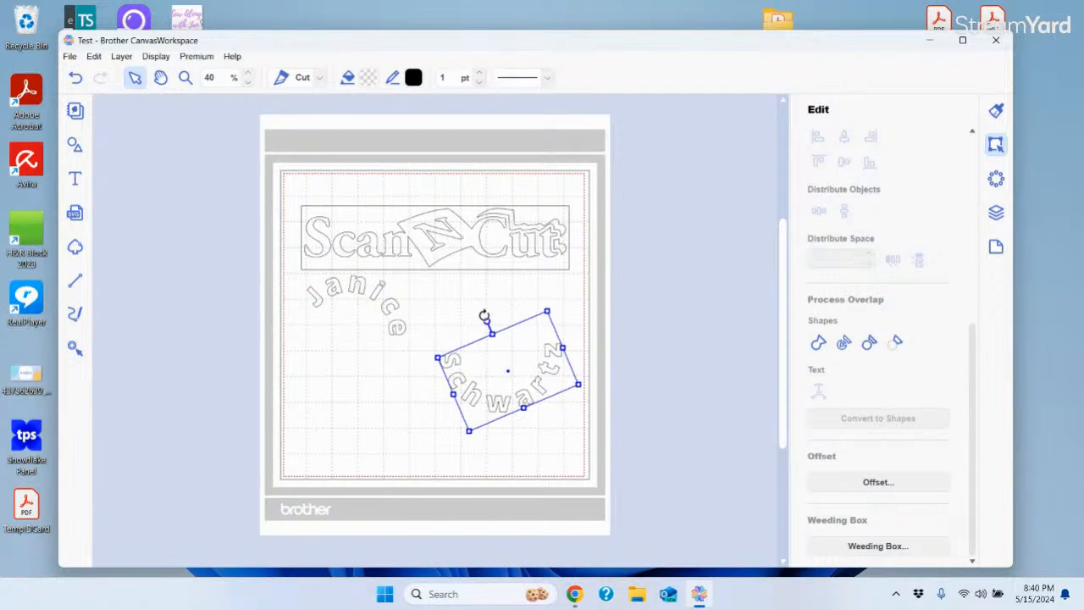
left_click(393, 311)
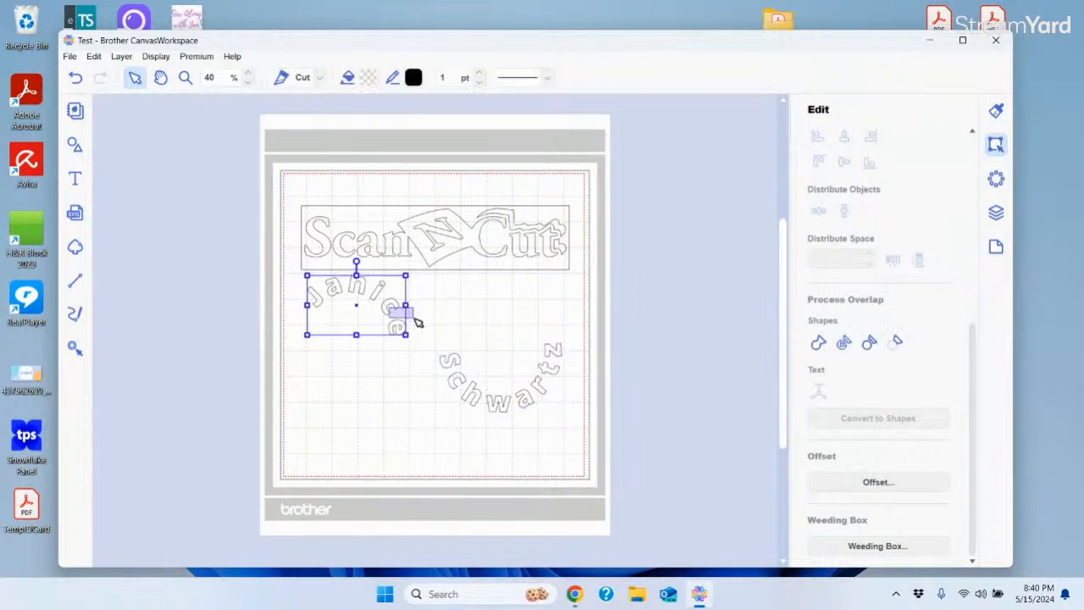
left_click(359, 307)
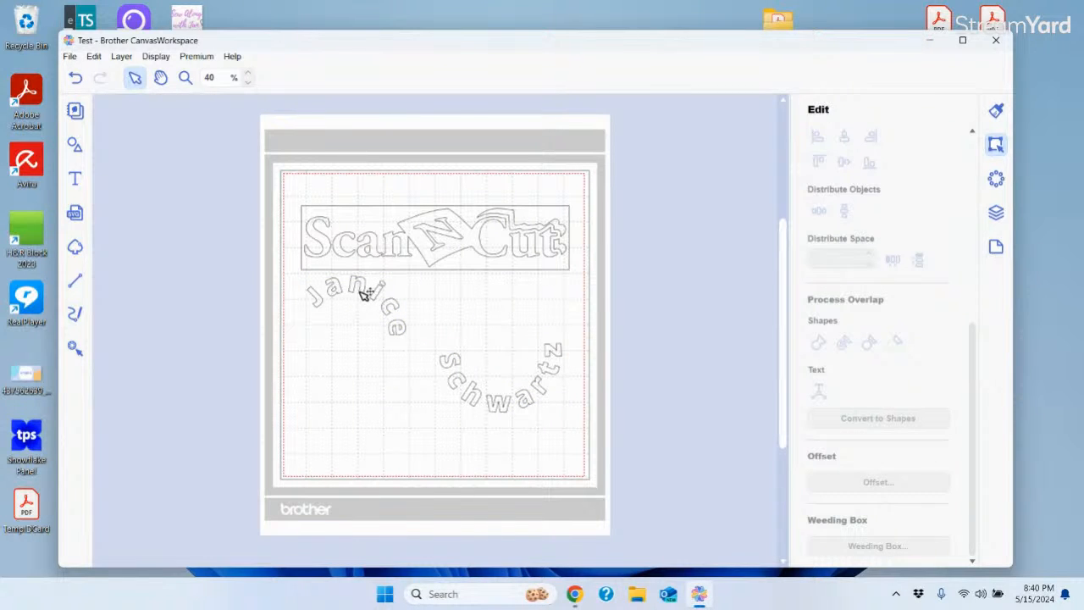
left_click_drag(364, 293, 407, 303)
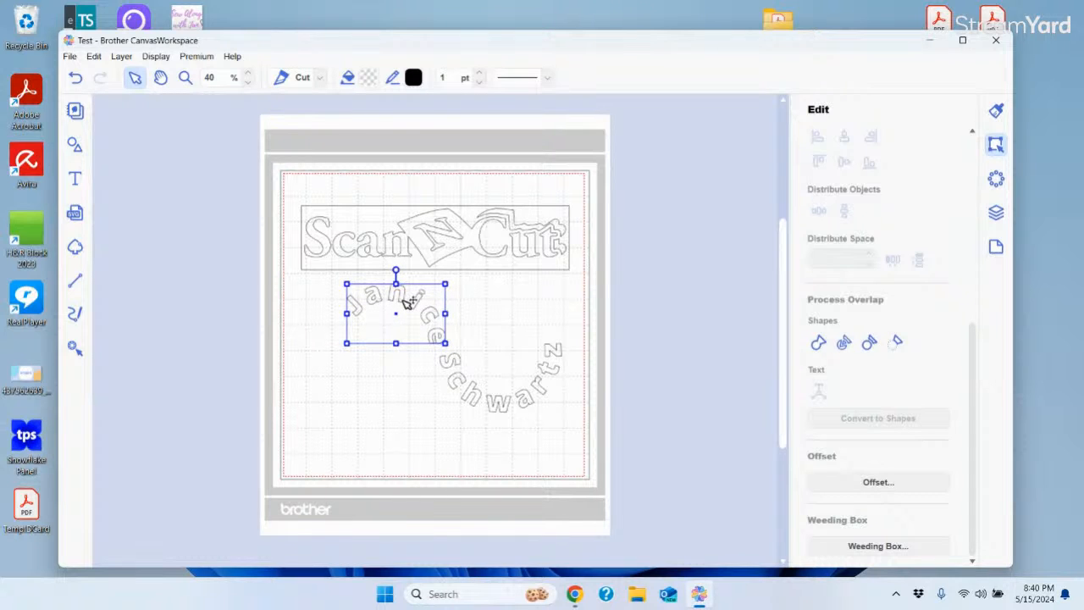
left_click(381, 445)
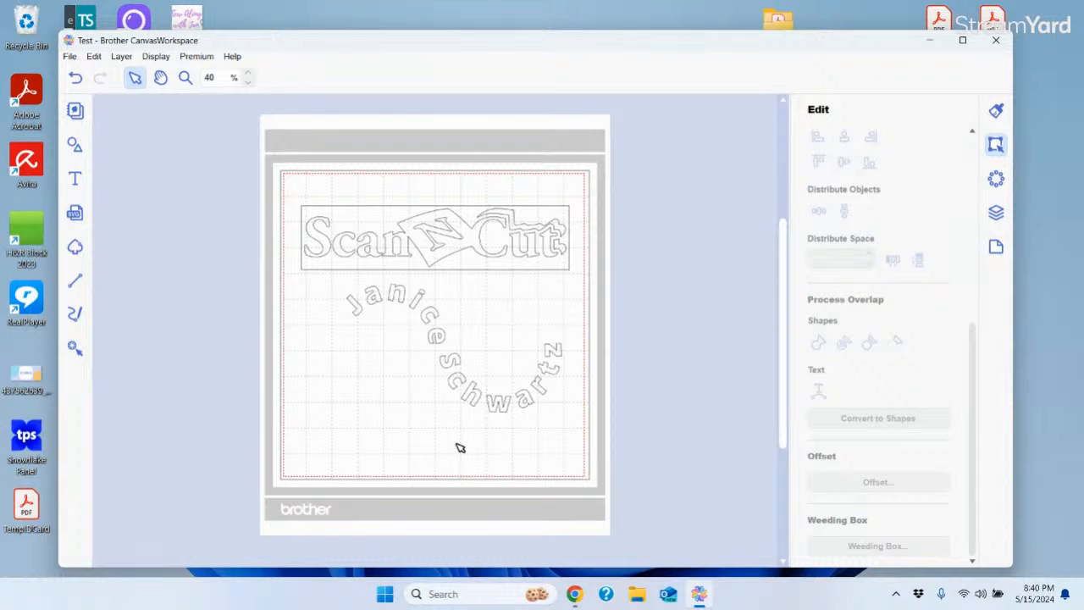
left_click(492, 398)
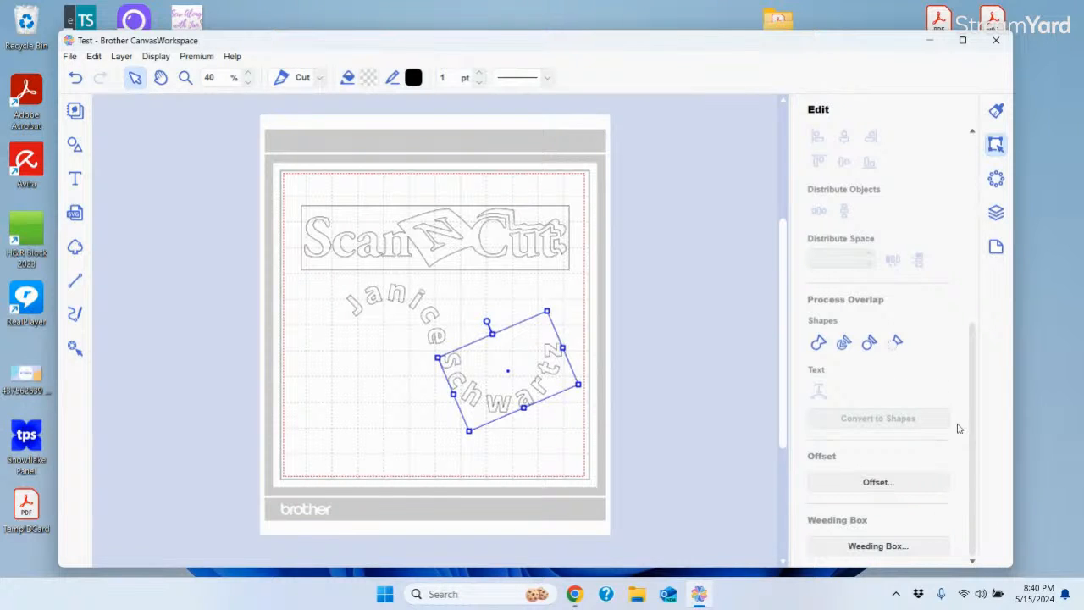
Show the Properties panel for the selected text and look through its settings
left_click(997, 111)
left_click_drag(974, 281, 974, 467)
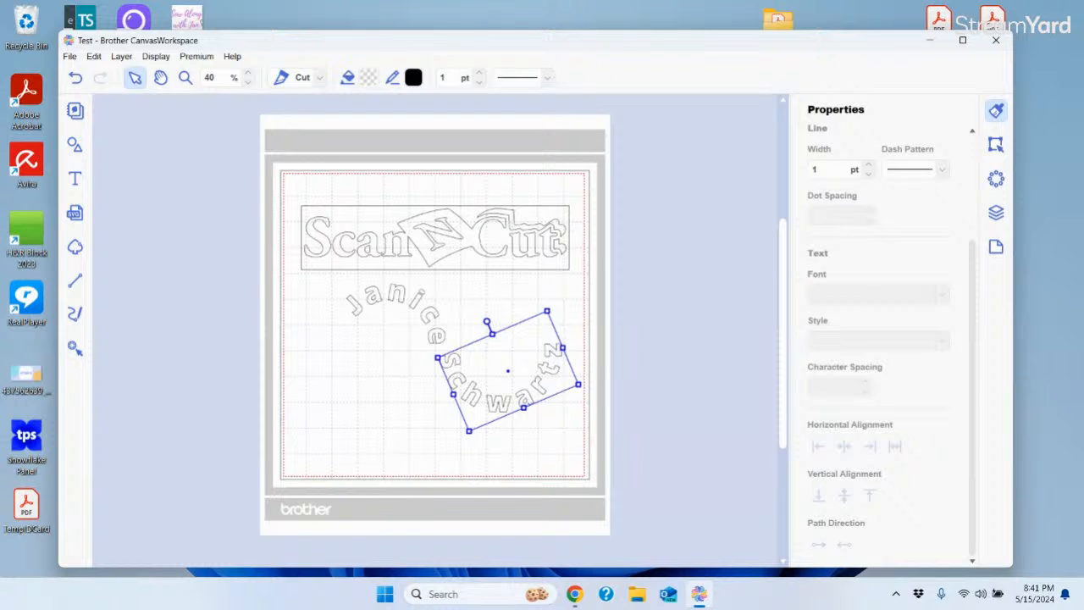
left_click(333, 279)
left_click_drag(334, 280, 604, 459)
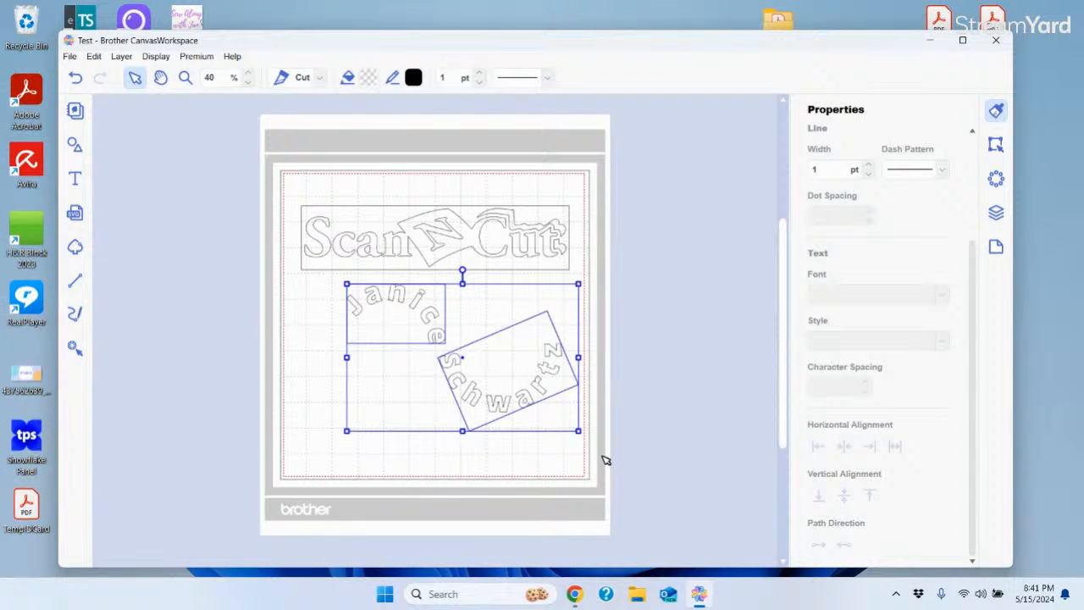
right_click(397, 344)
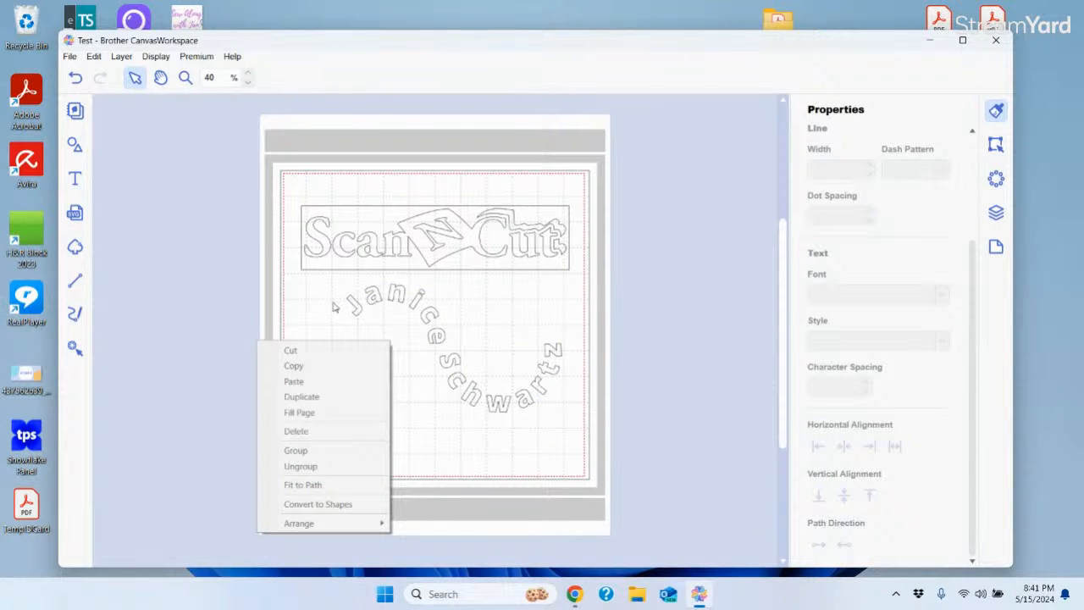
left_click_drag(337, 282, 610, 453)
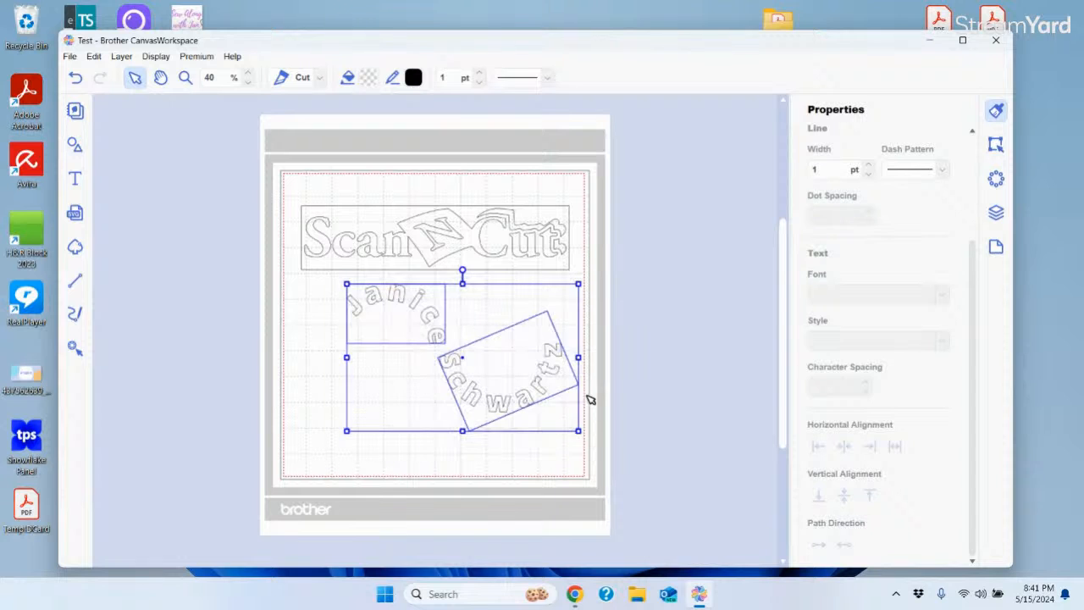
right_click(562, 373)
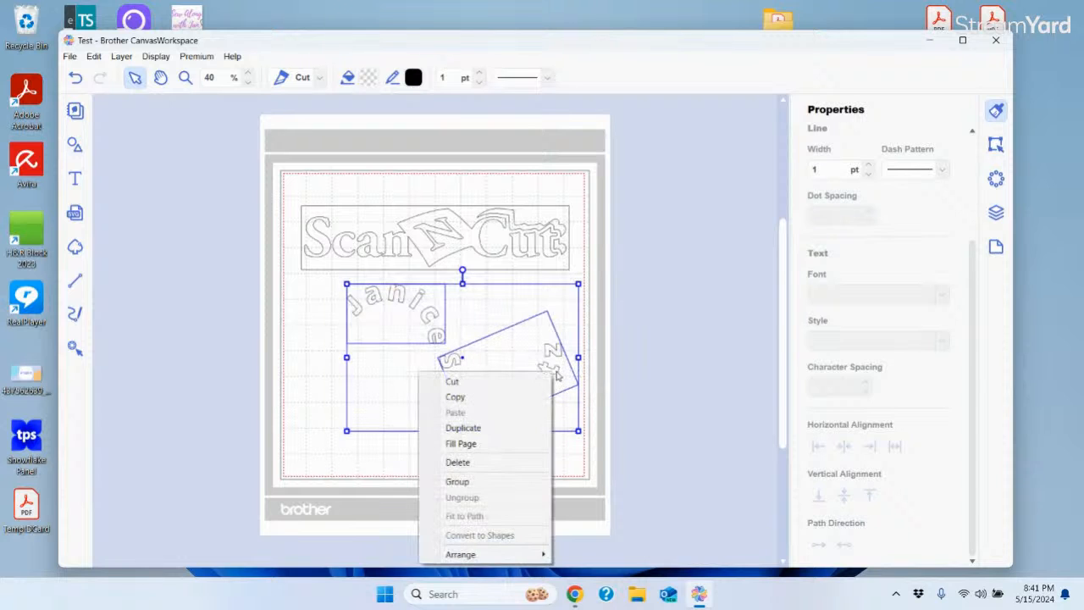
left_click(476, 482)
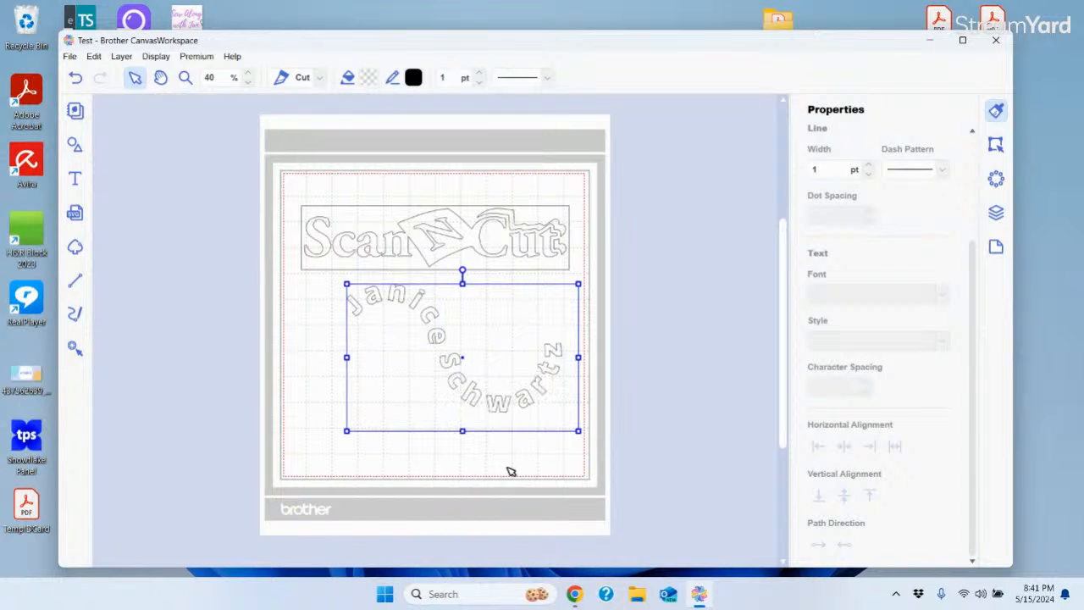
left_click(656, 331)
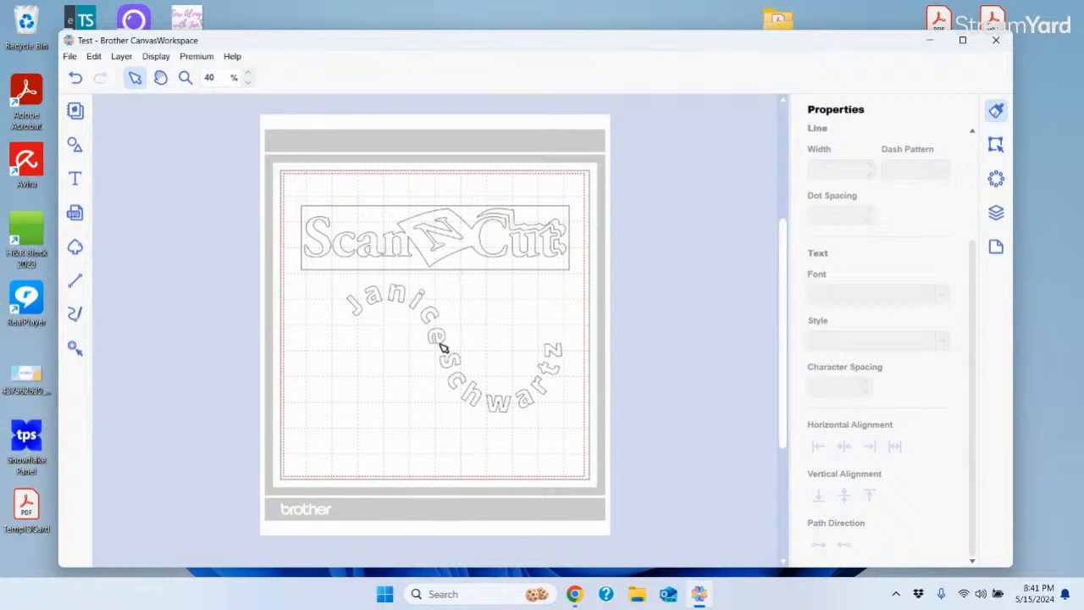
mouse_move(441, 346)
left_mouse_down()
mouse_move(399, 356)
mouse_move(430, 364)
left_mouse_up()
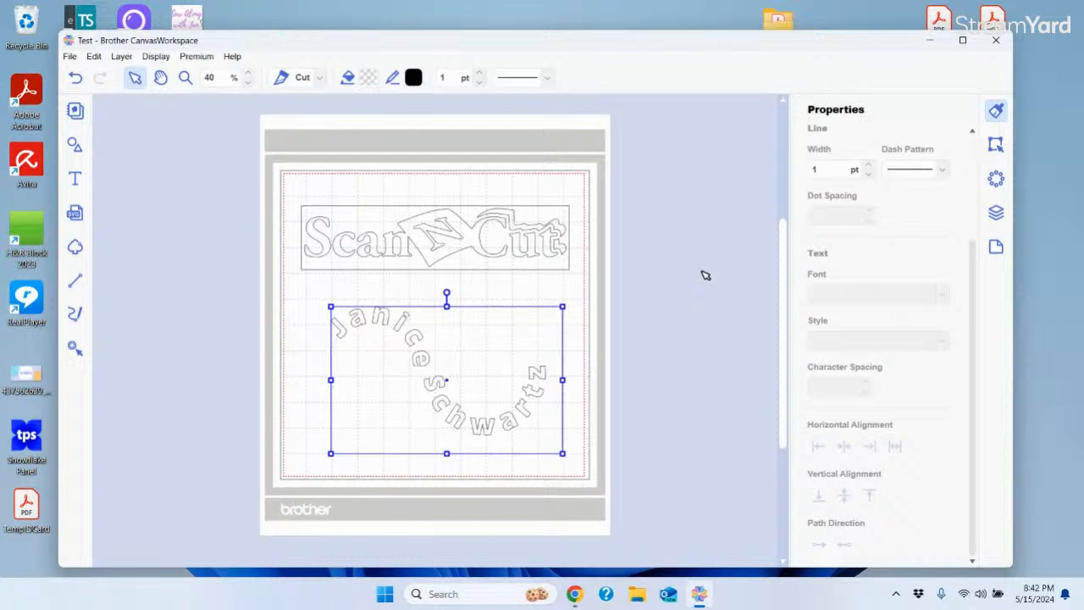
Minimize CanvasWorkspace, go to the StreamYard Studio tab in Chrome, and stop the screen share
left_click(929, 40)
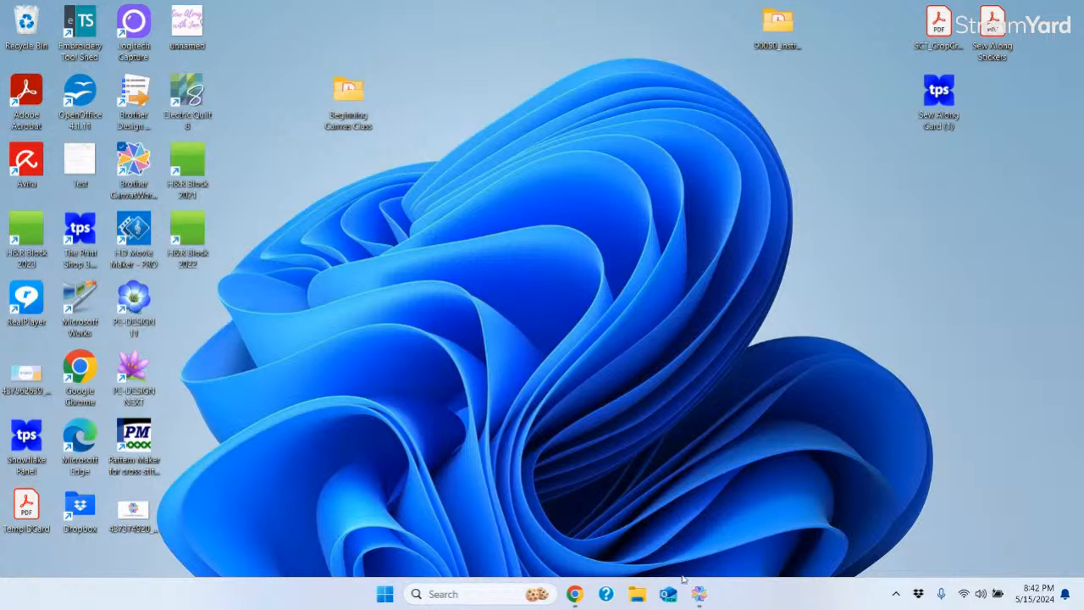
mouse_move(576, 597)
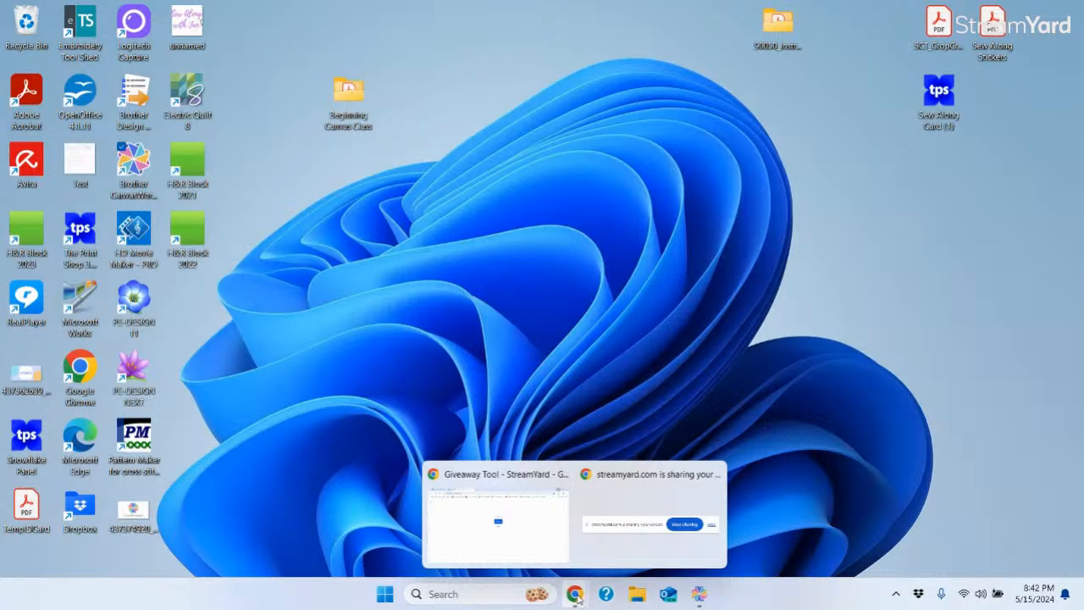
left_click(552, 559)
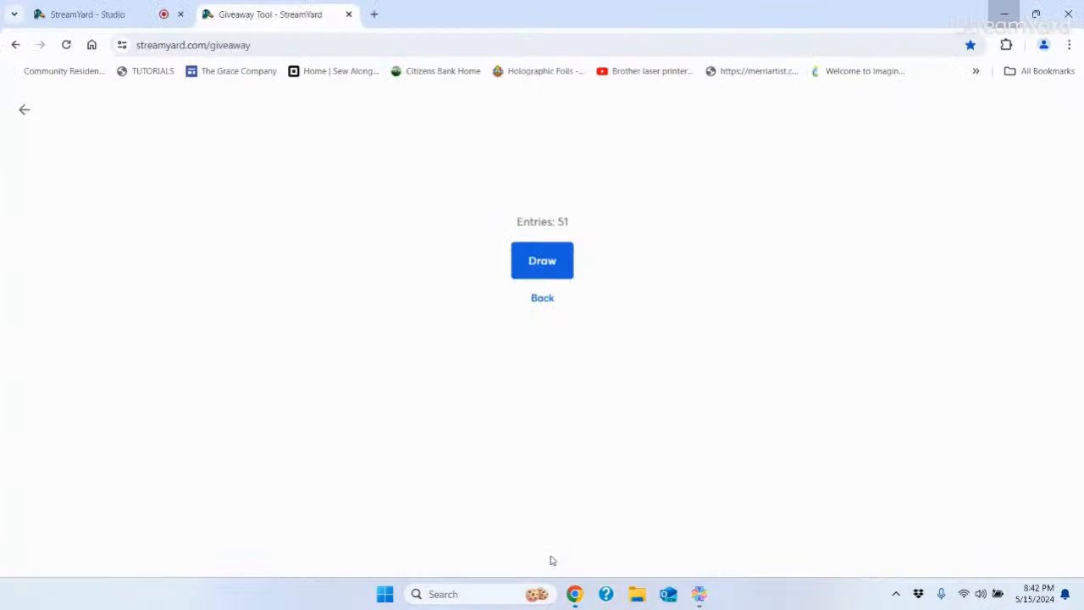
left_click(139, 19)
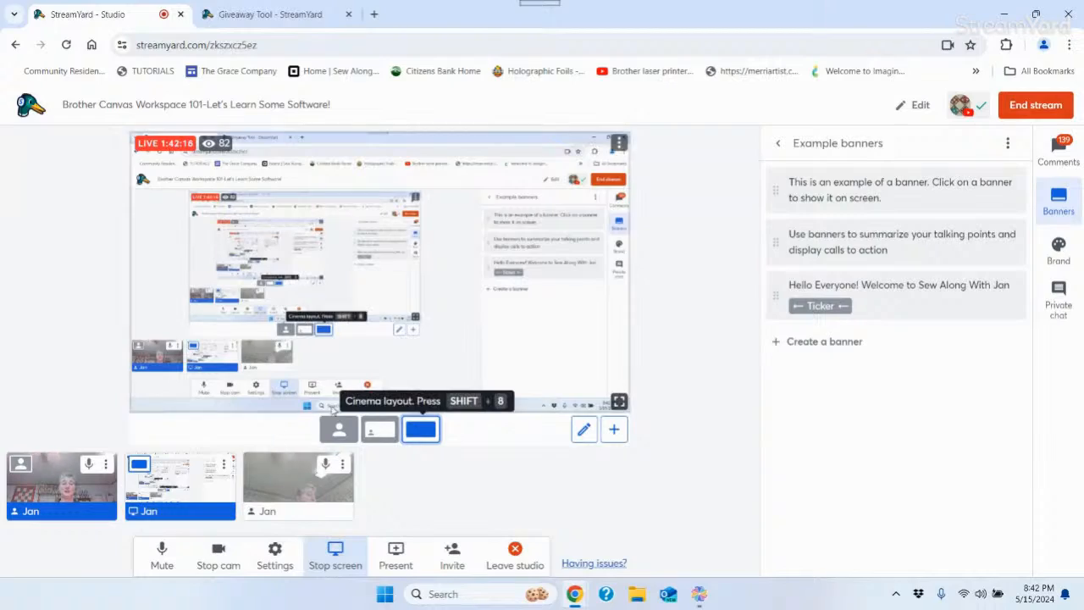
left_click(336, 546)
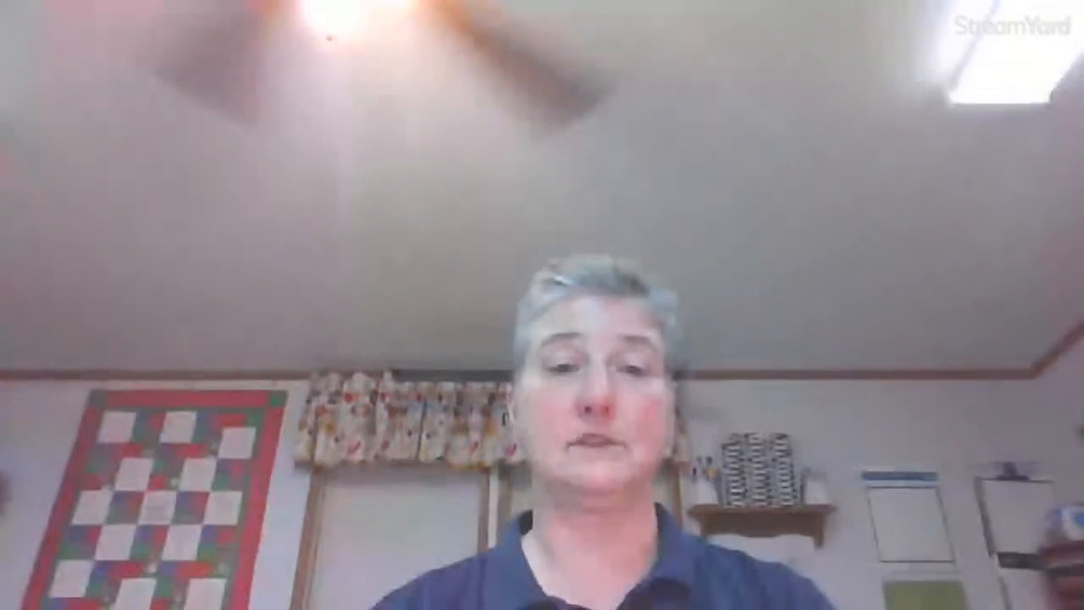